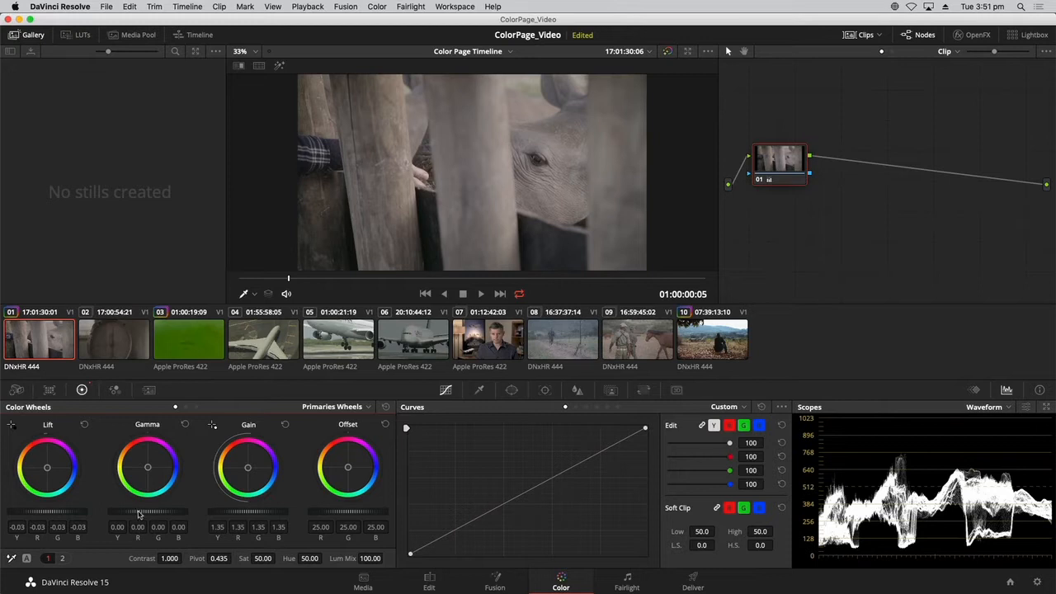
Raise the master Gamma level to 0.04 and look at the second page of primary adjustment controls
drag(148, 512, 160, 511)
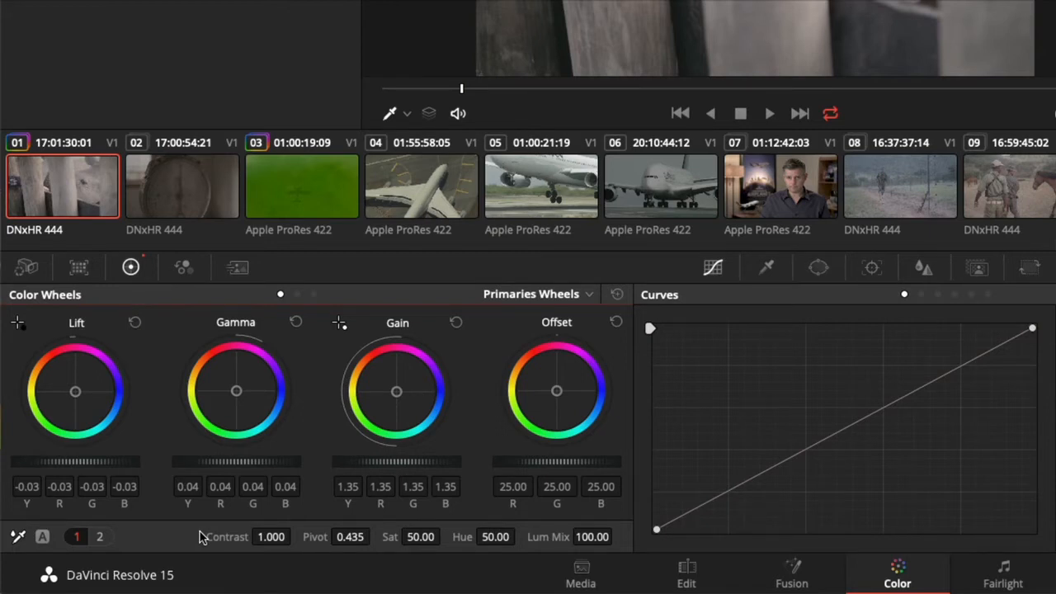
click(101, 537)
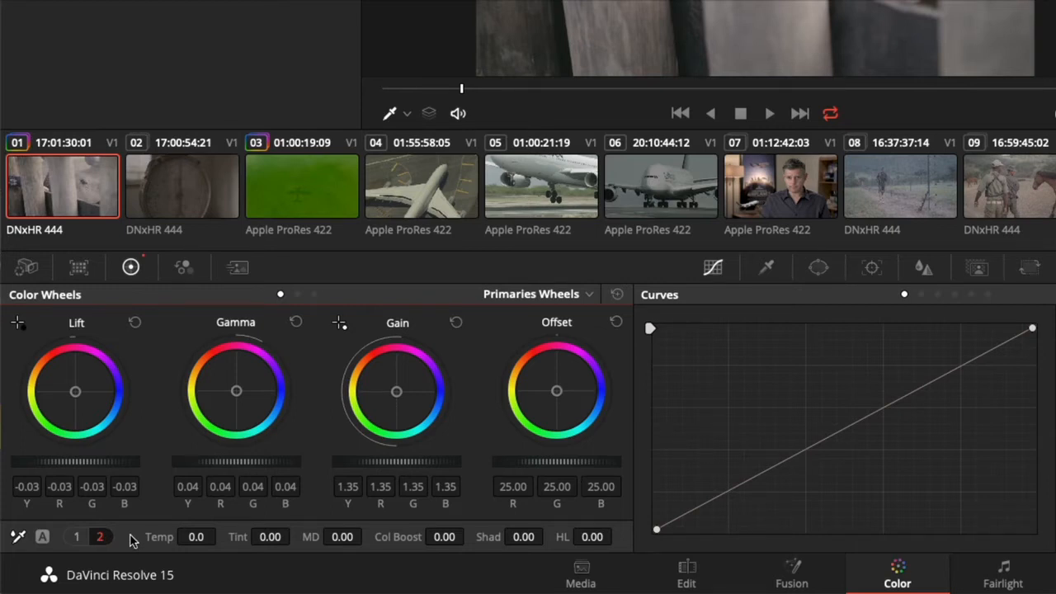
click(81, 536)
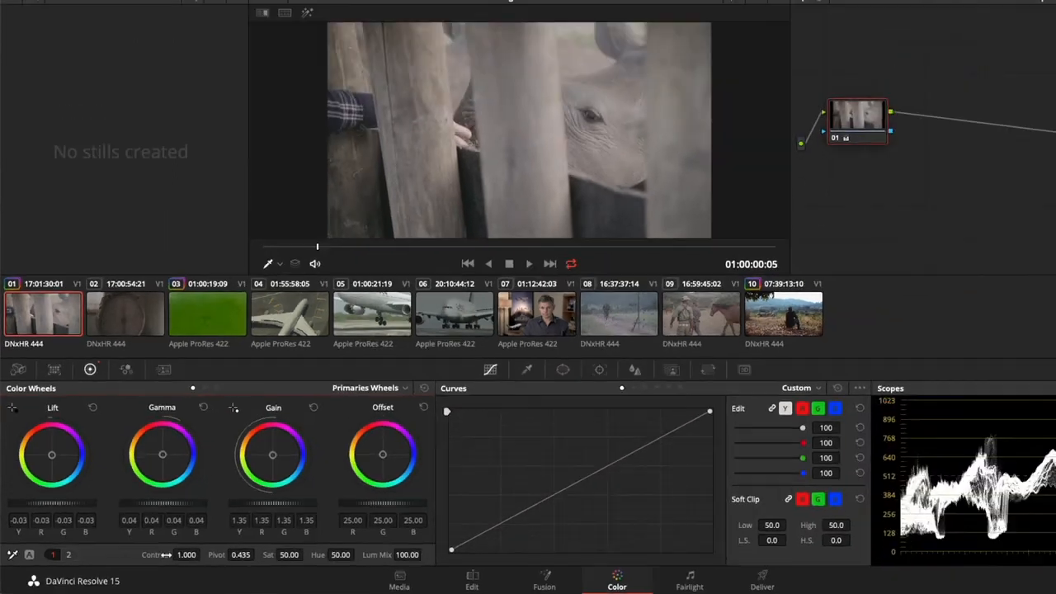
Try raising the contrast to 1.644 and reset it to its default
mouse_move(187, 554)
mouse_down()
mouse_move(132, 554)
mouse_move(345, 554)
mouse_move(189, 554)
mouse_up()
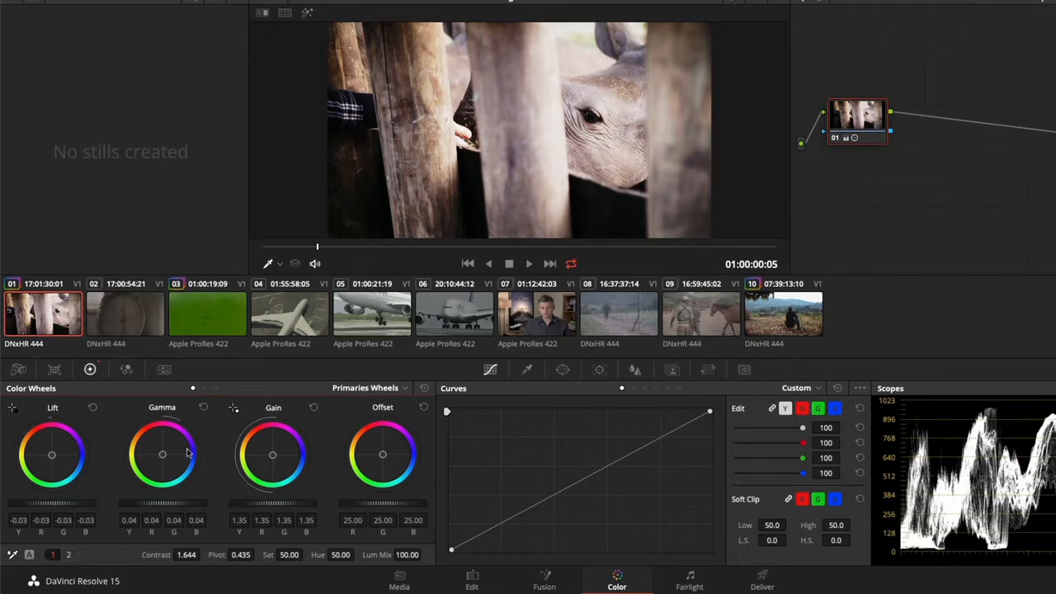
double_click(154, 554)
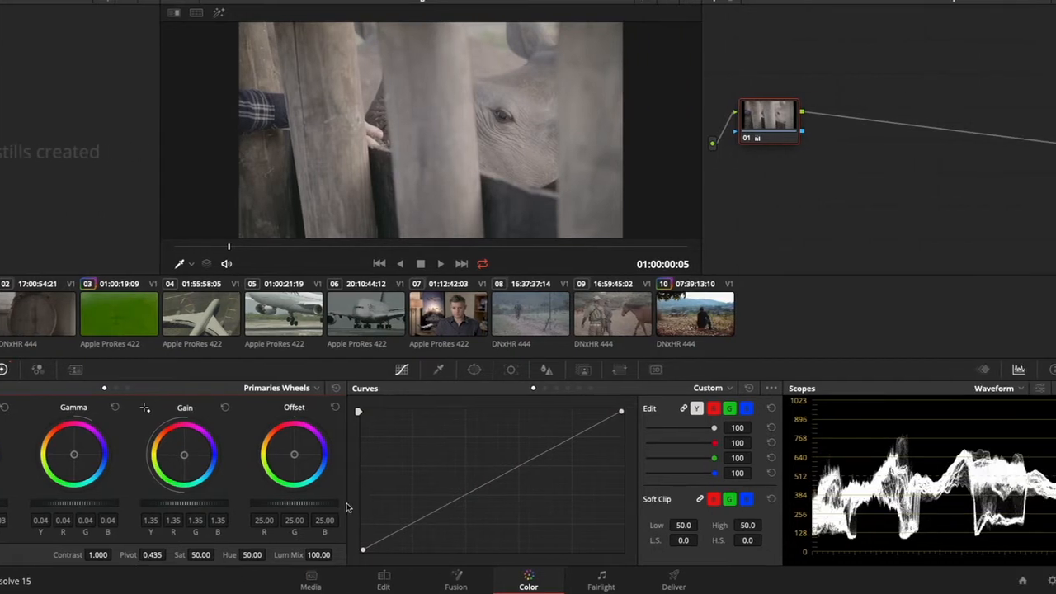
Set the clip's saturation to 75
click(198, 554)
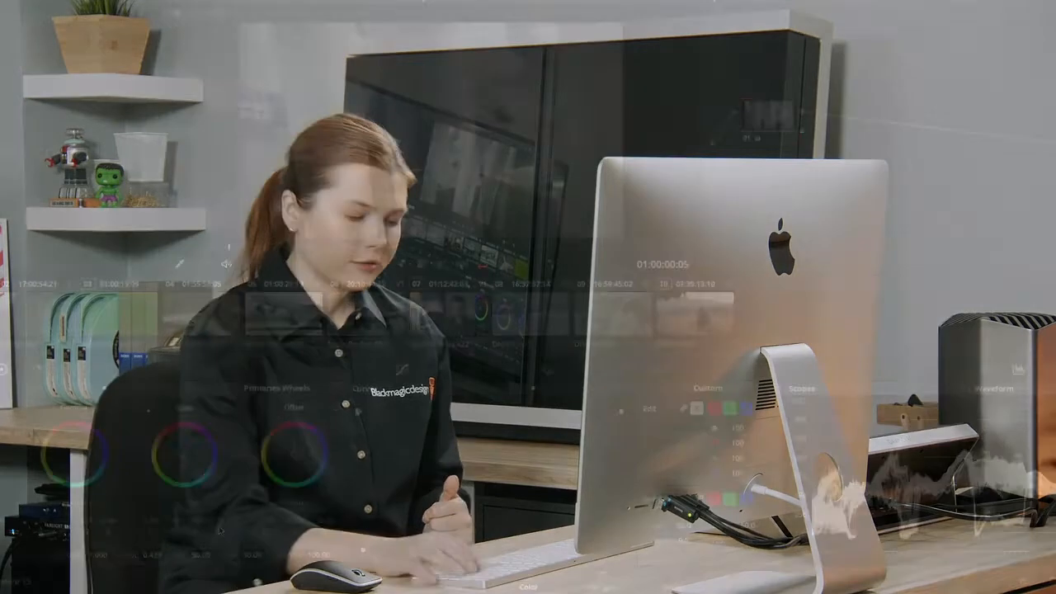
text(7)
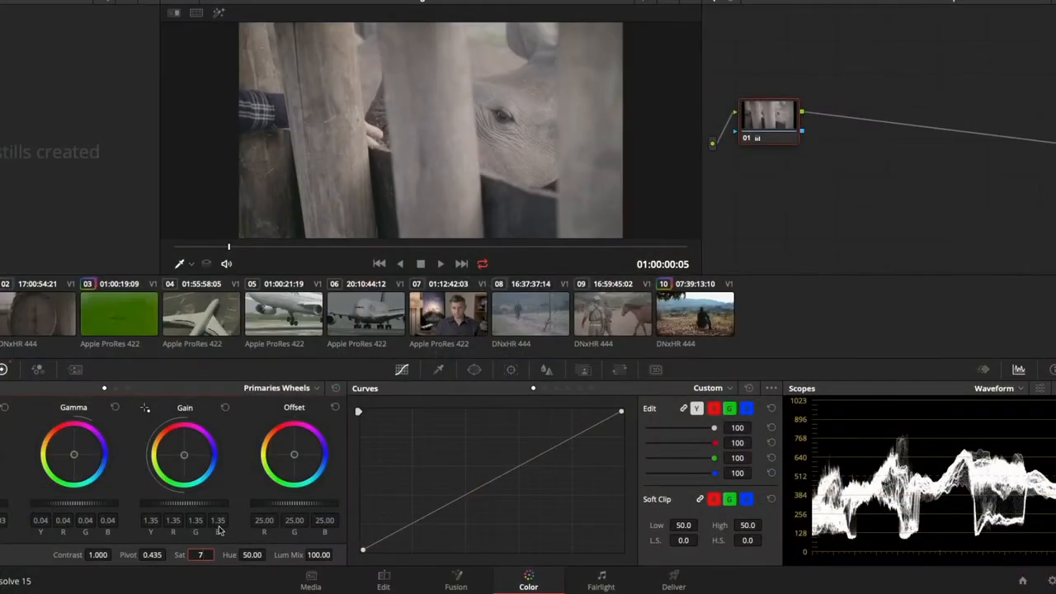
text(5)
key(Return)
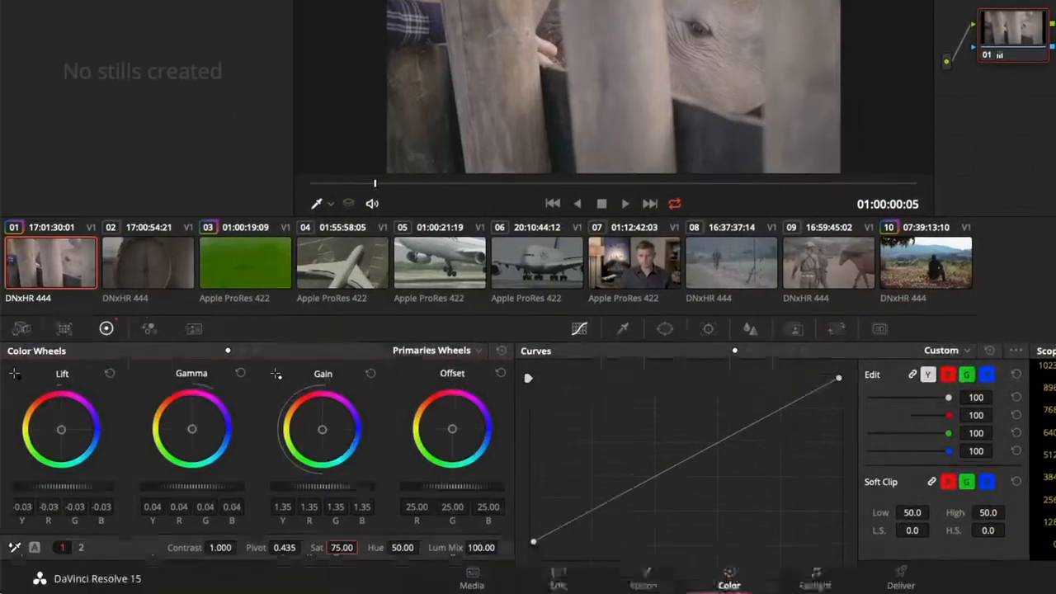
Switch the primary color controls to Primaries Bars and bring the green Gain to 1.35
click(419, 353)
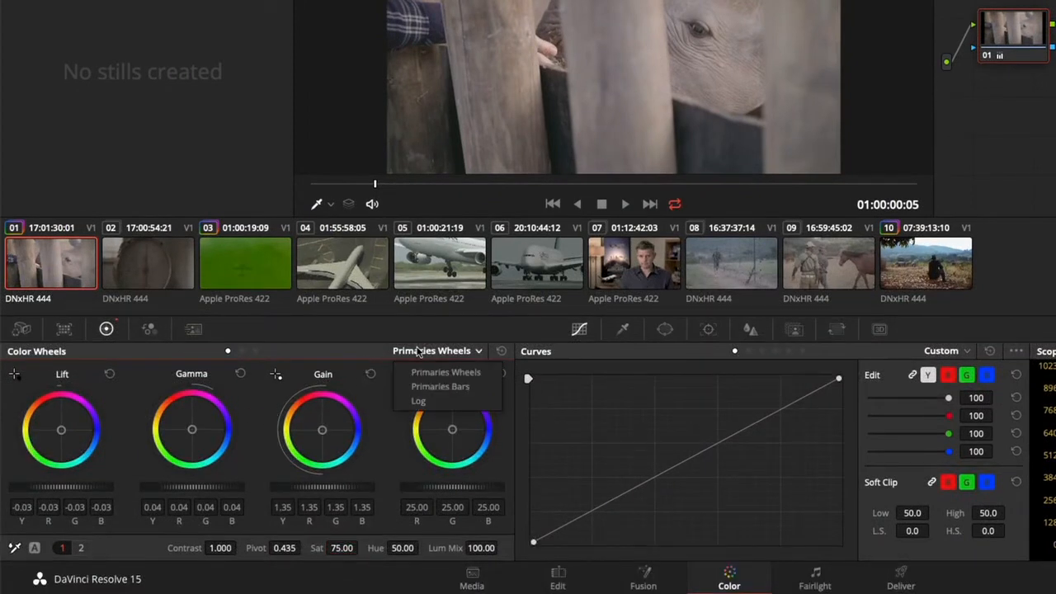
click(440, 387)
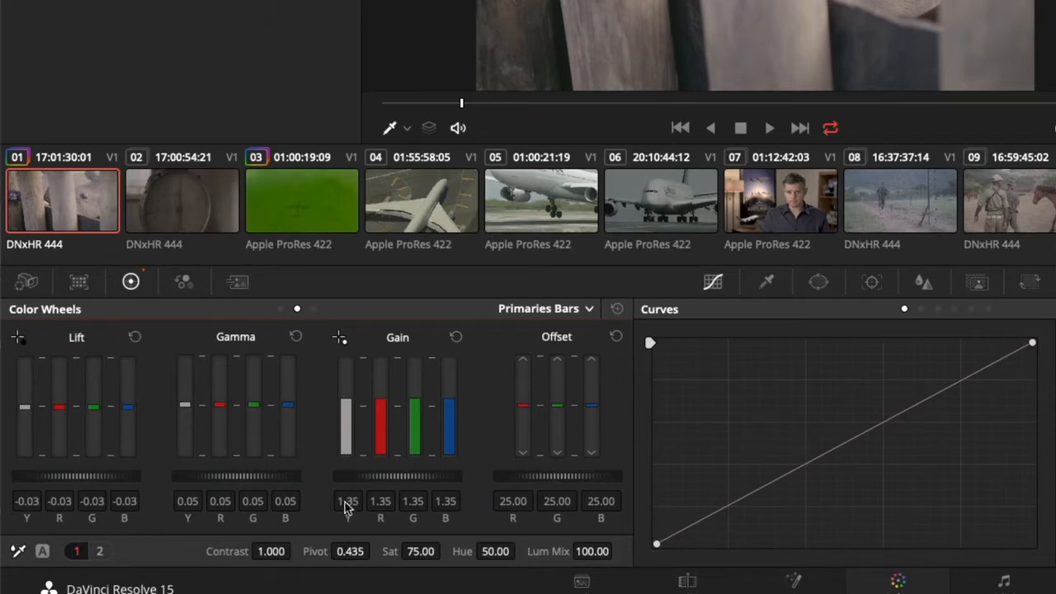
click(280, 310)
click(296, 310)
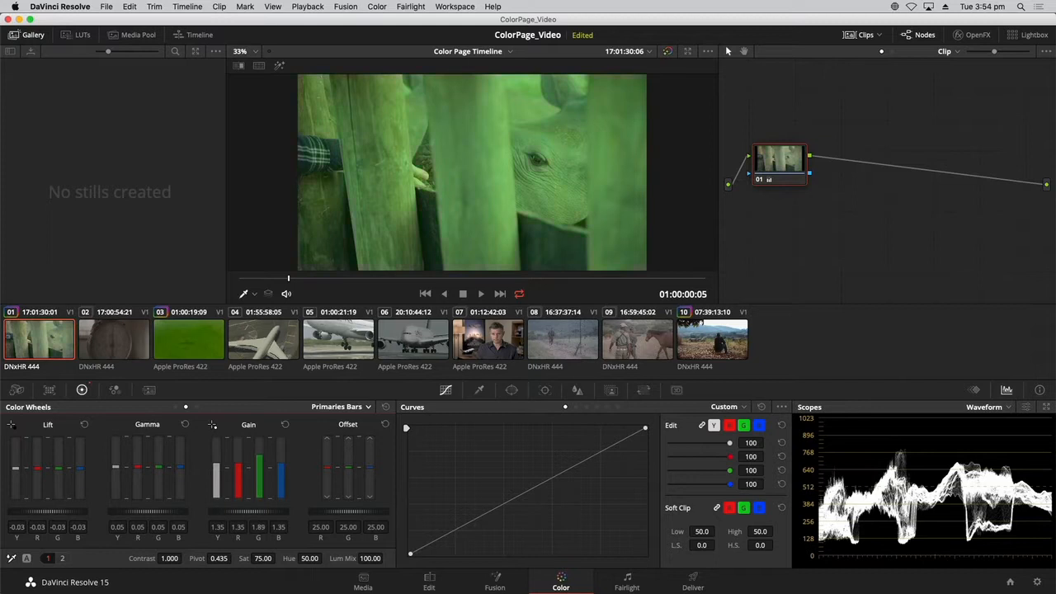
drag(259, 453, 259, 471)
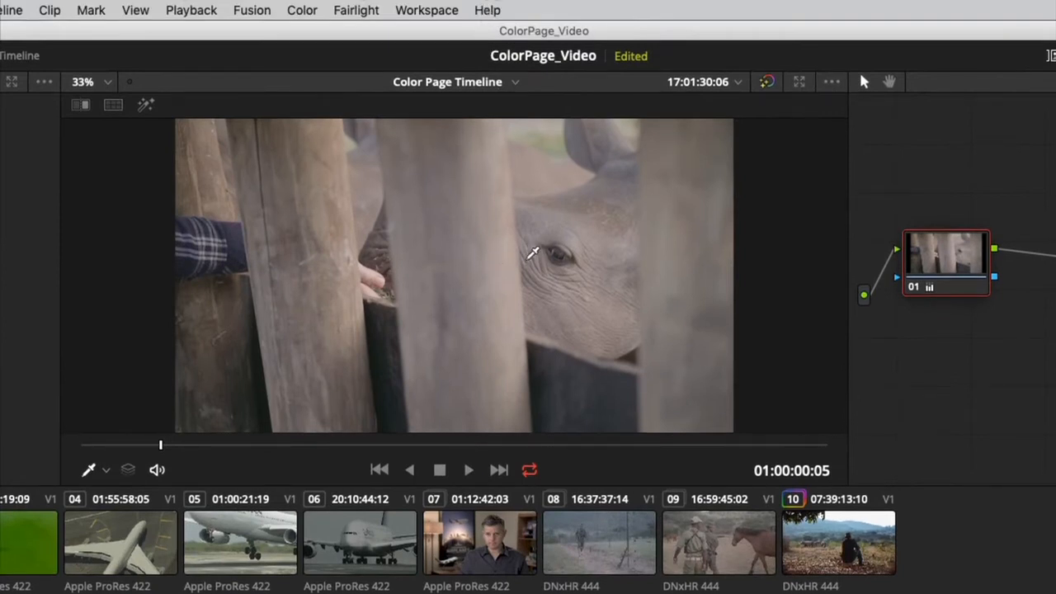
Turn on the picker RGB value display in the viewer and lower the red Gain to 1.30
right_click(526, 248)
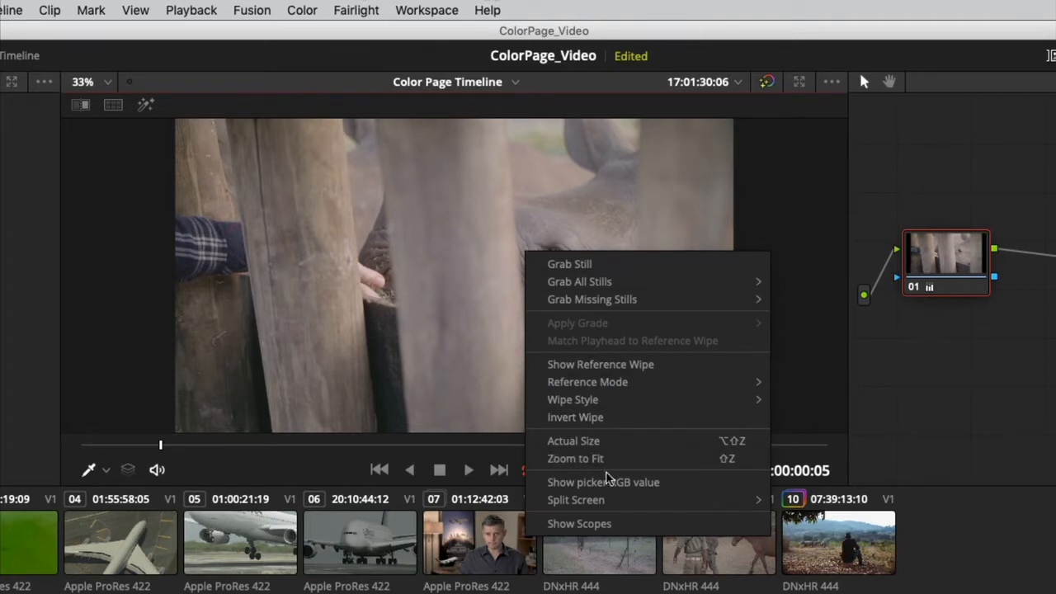
mouse_move(603, 494)
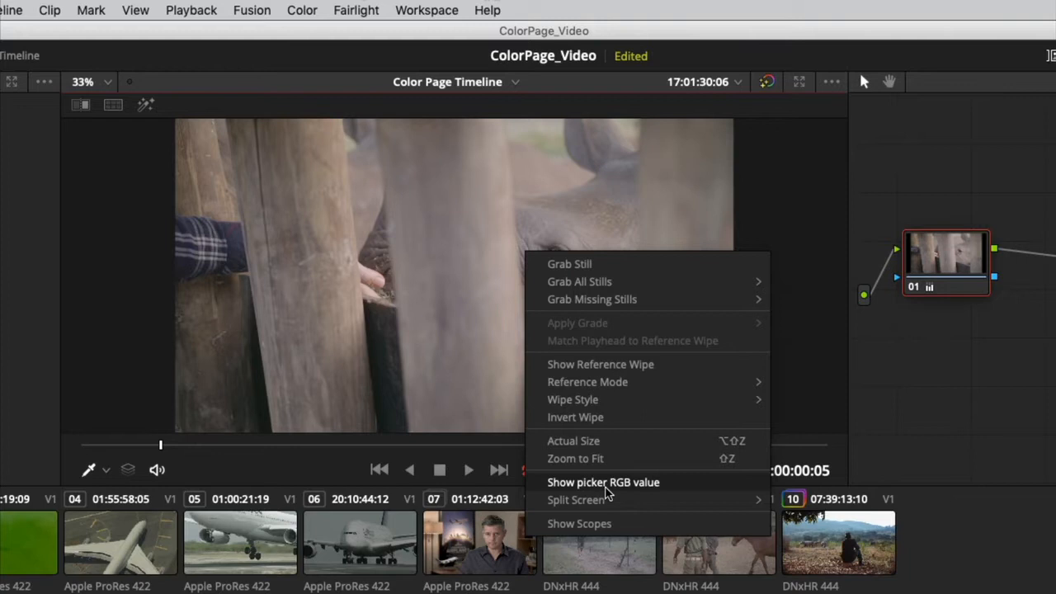
click(606, 484)
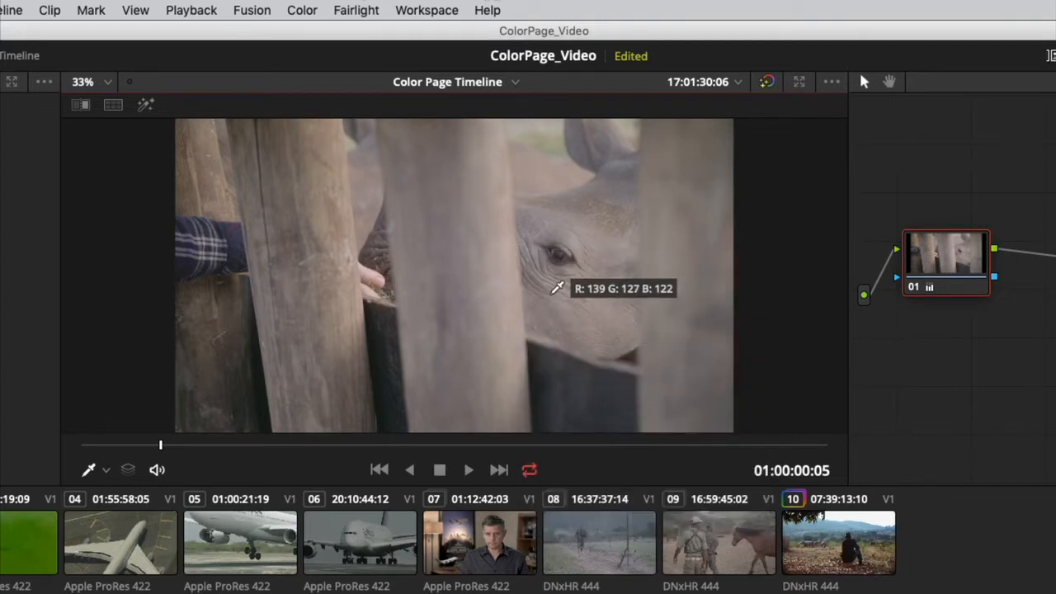
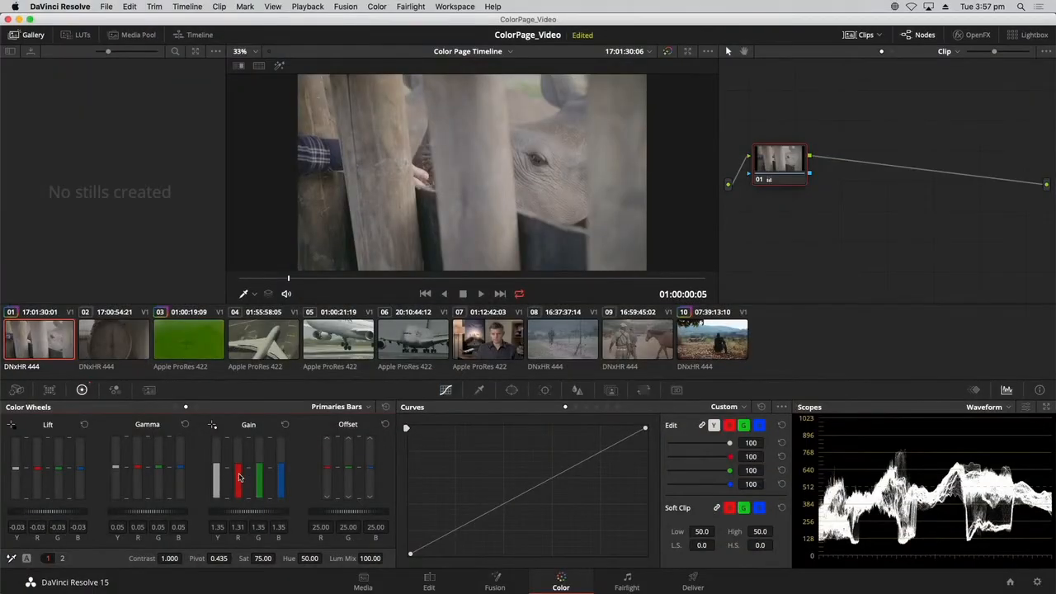
drag(239, 477, 238, 477)
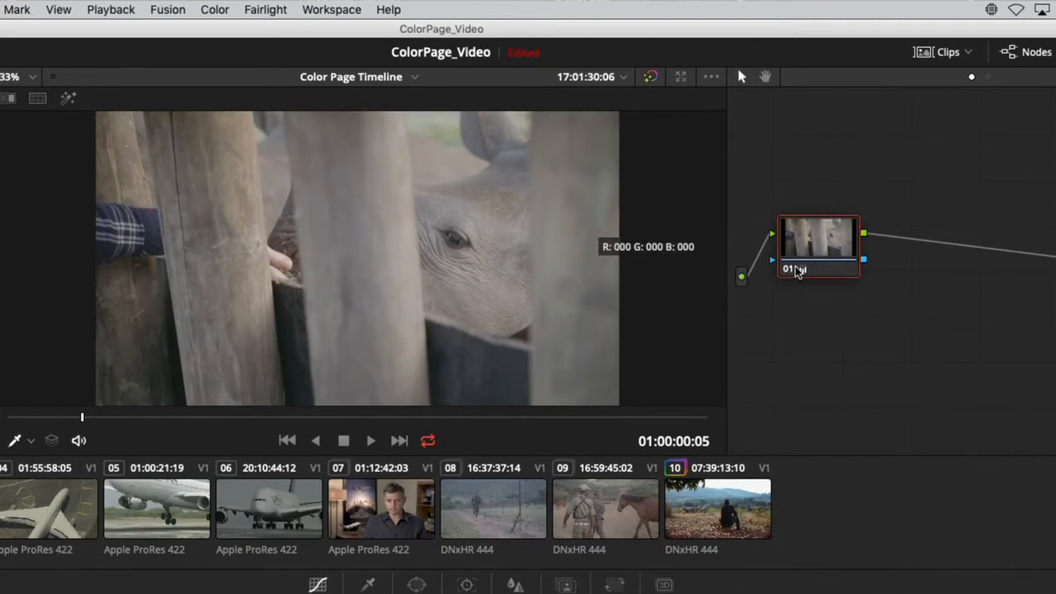
Compare the image with node 01 disabled and enabled twice, and shift the node slightly towards the output
click(788, 271)
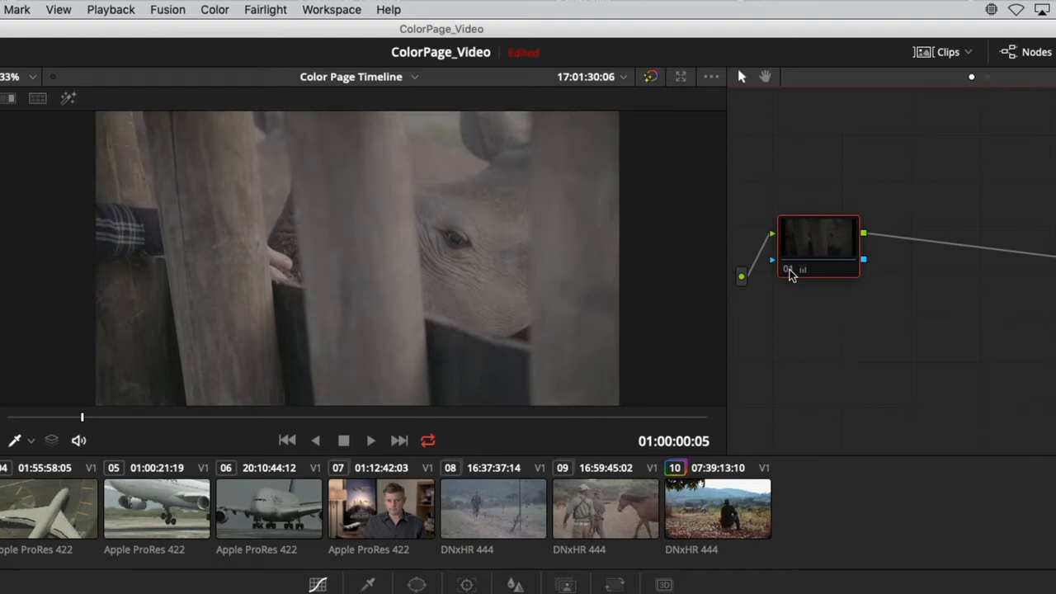
click(789, 271)
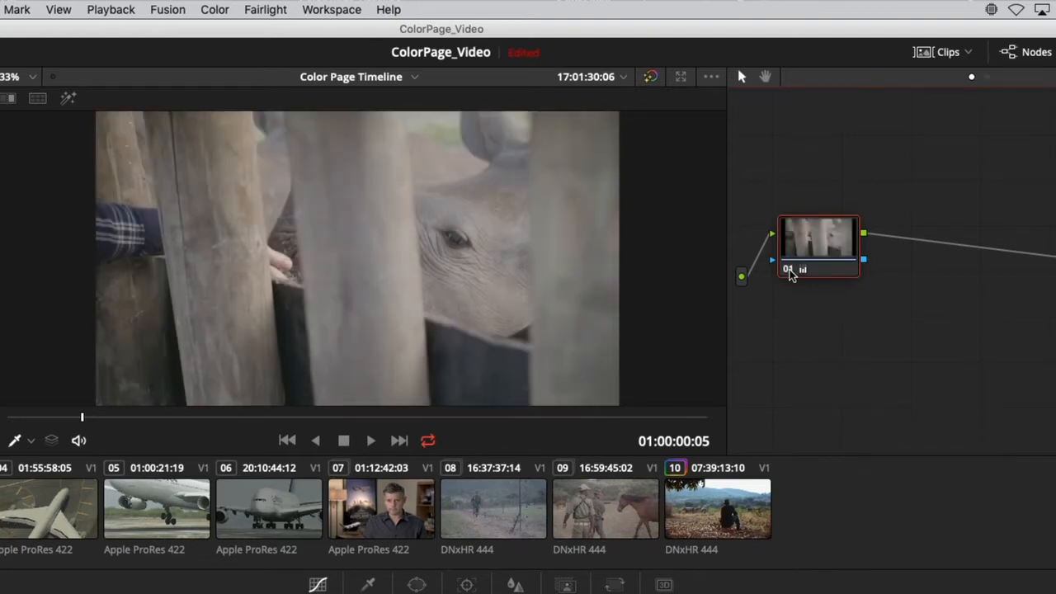
click(788, 270)
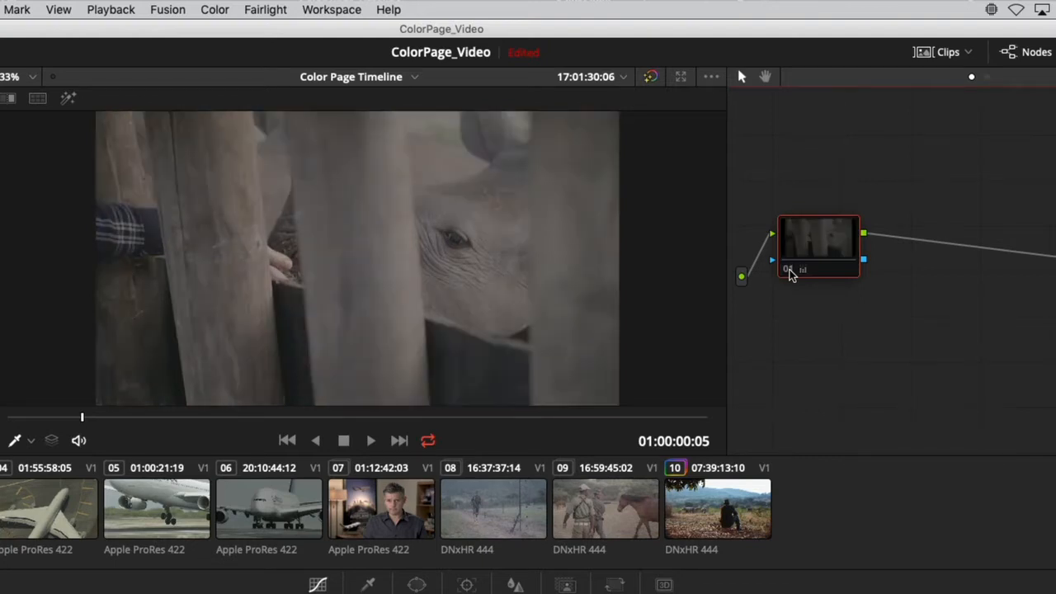
click(788, 270)
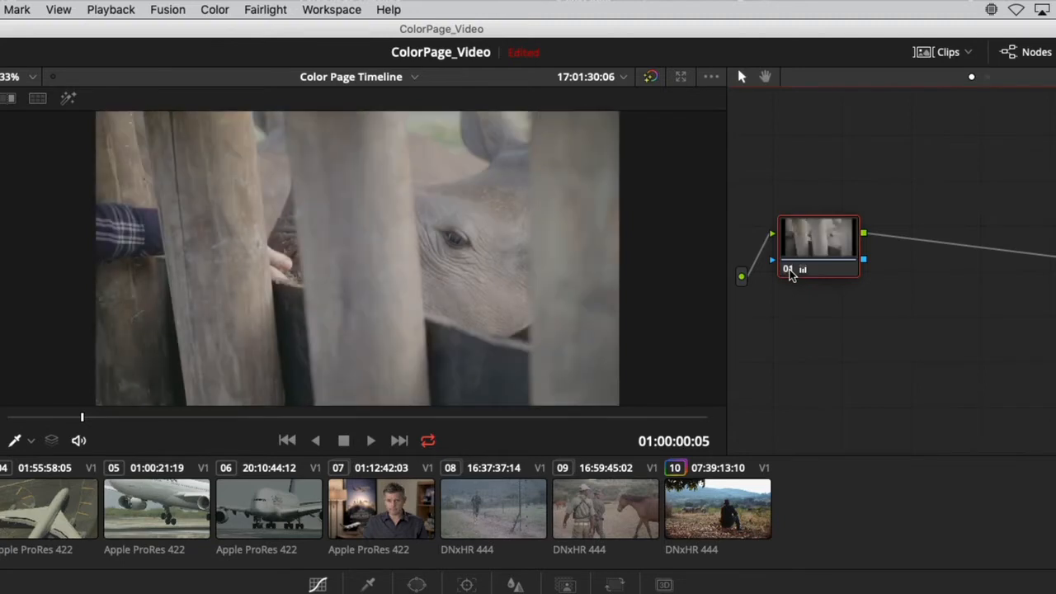
drag(805, 257, 840, 259)
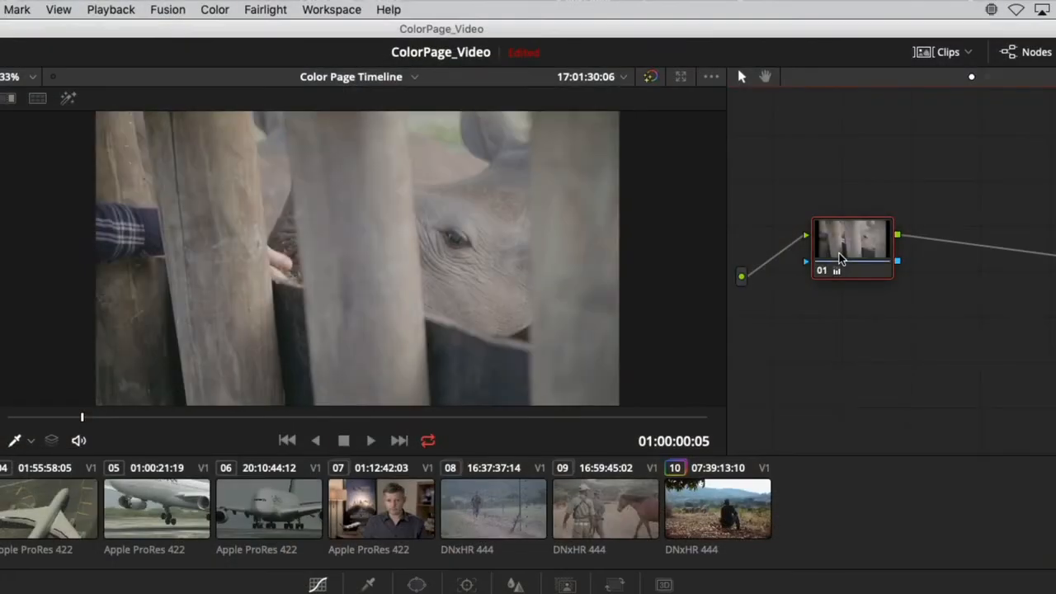
Zoom the viewer image out and back in, and fit it to the viewer
key(super+minus)
key(super+minus)
key(super+minus)
key(super+minus)
key(super+minus)
key(super+minus)
key(super+minus)
key(super+minus)
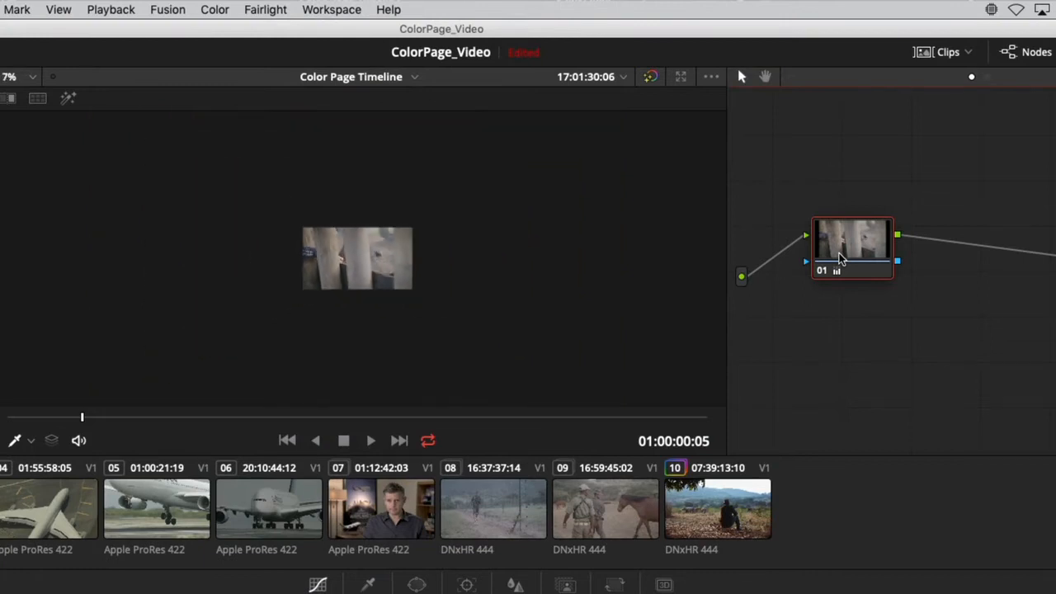
key(super+equal)
key(super+equal)
key(super+equal)
key(super+equal)
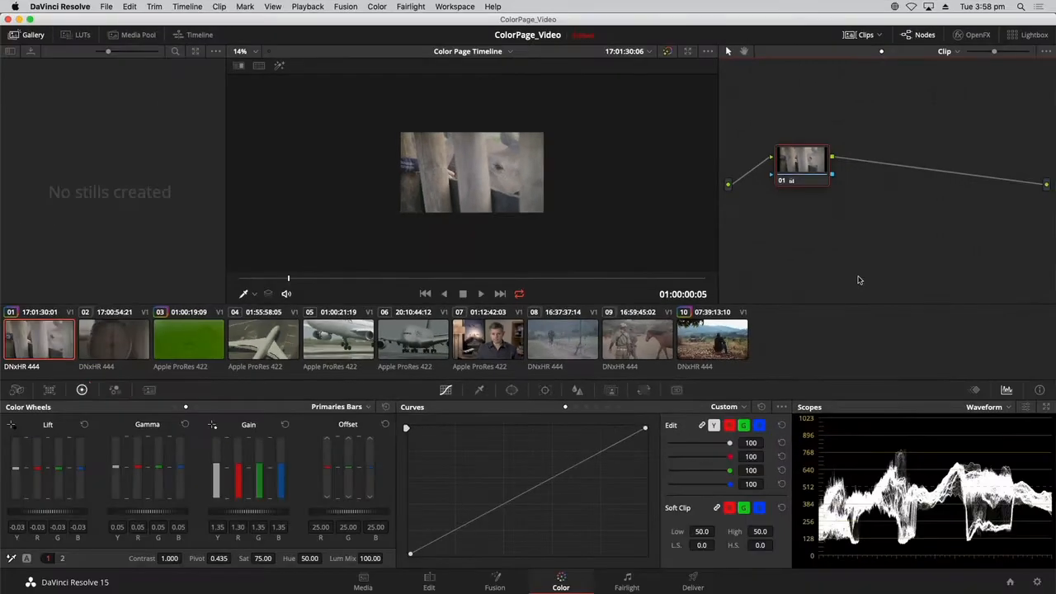
key(shift+z)
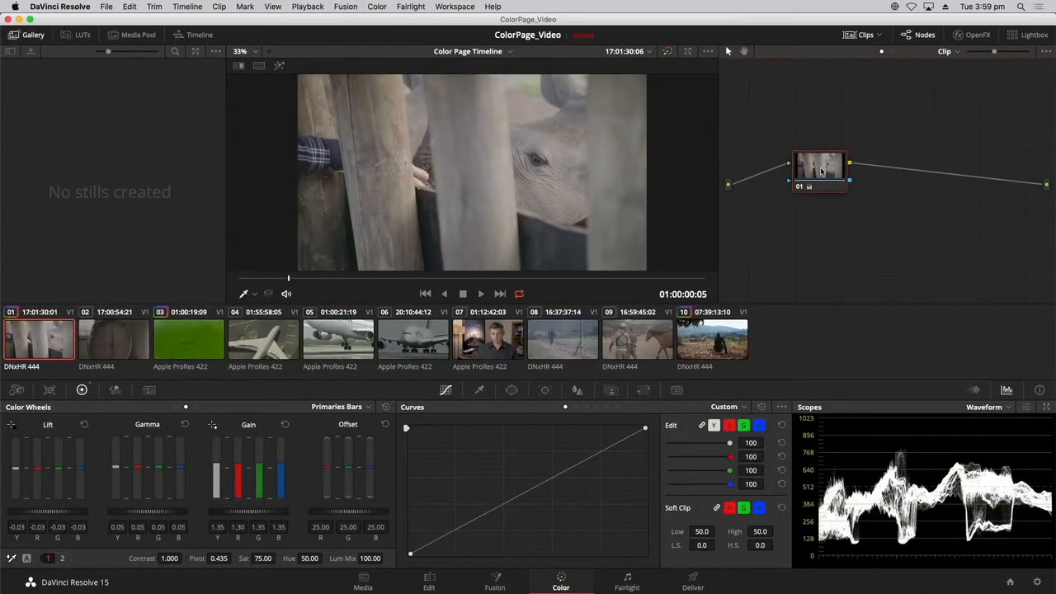
Disable and re-enable node 01 to compare the grade, and reposition it closer to the source input
drag(820, 171, 826, 172)
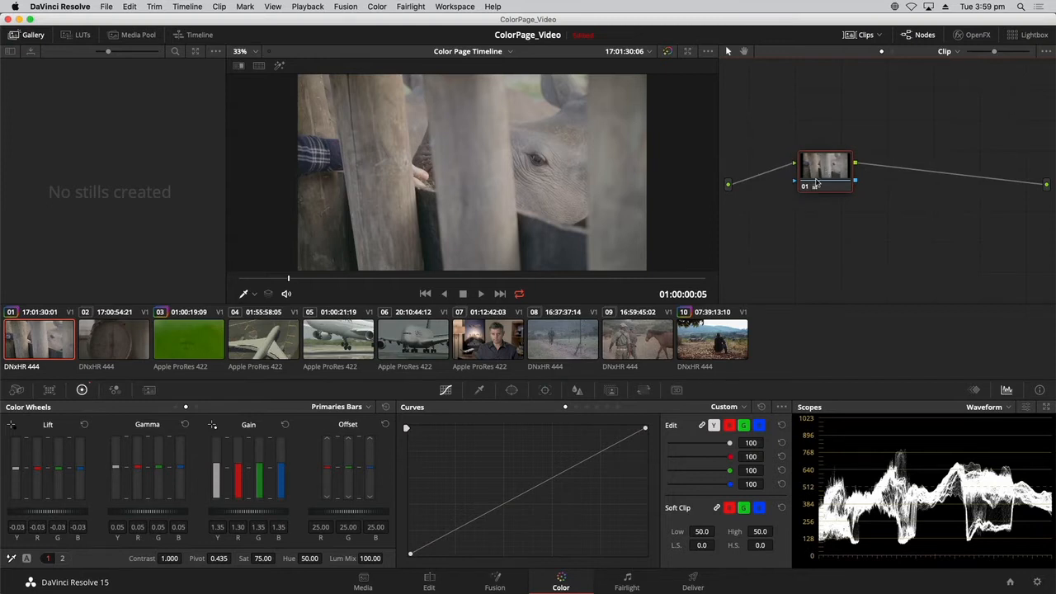
click(804, 187)
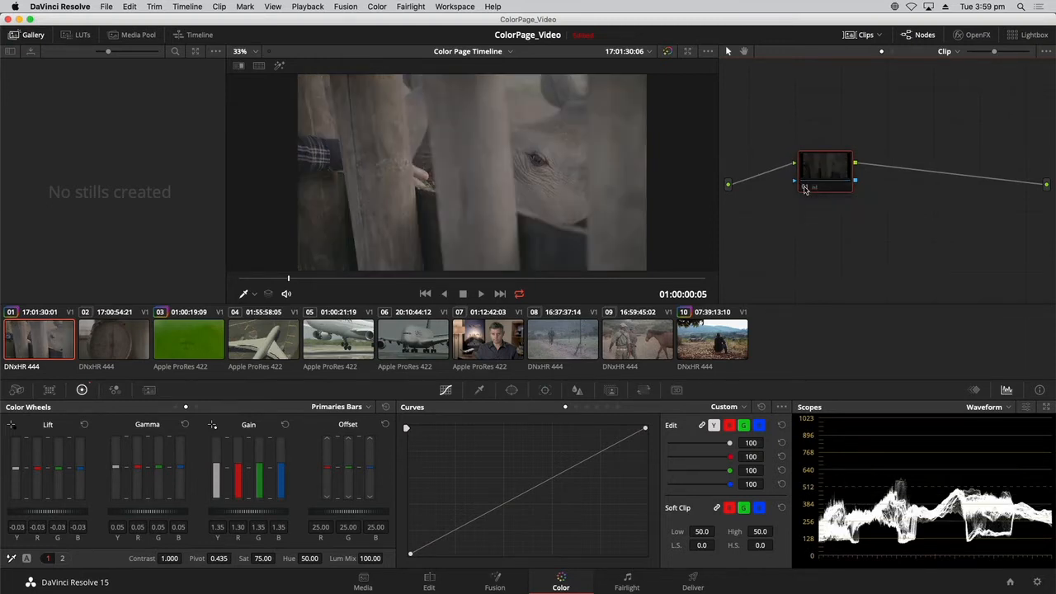
click(804, 187)
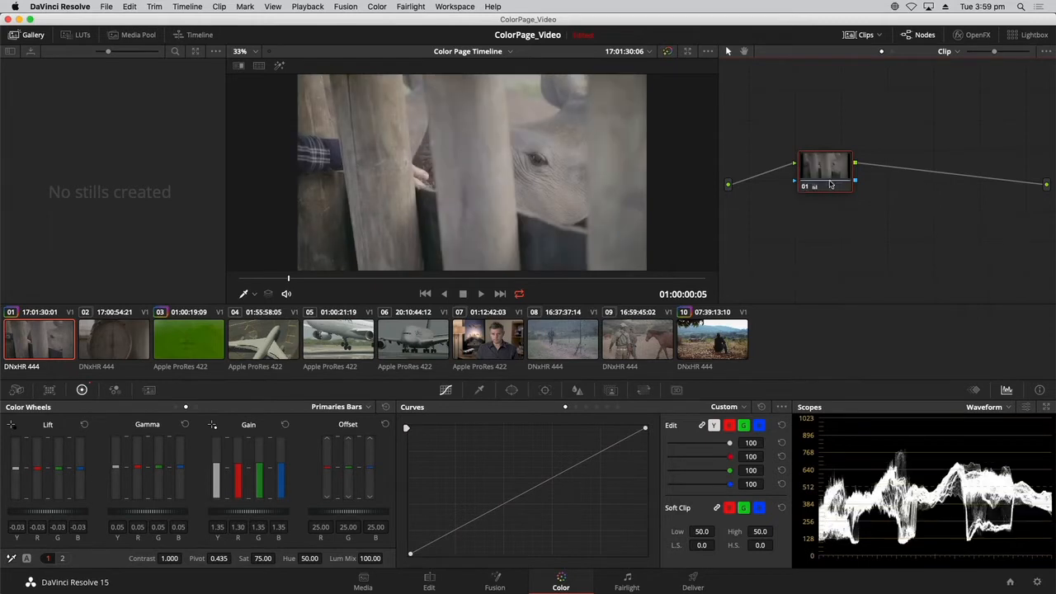
drag(804, 188, 781, 181)
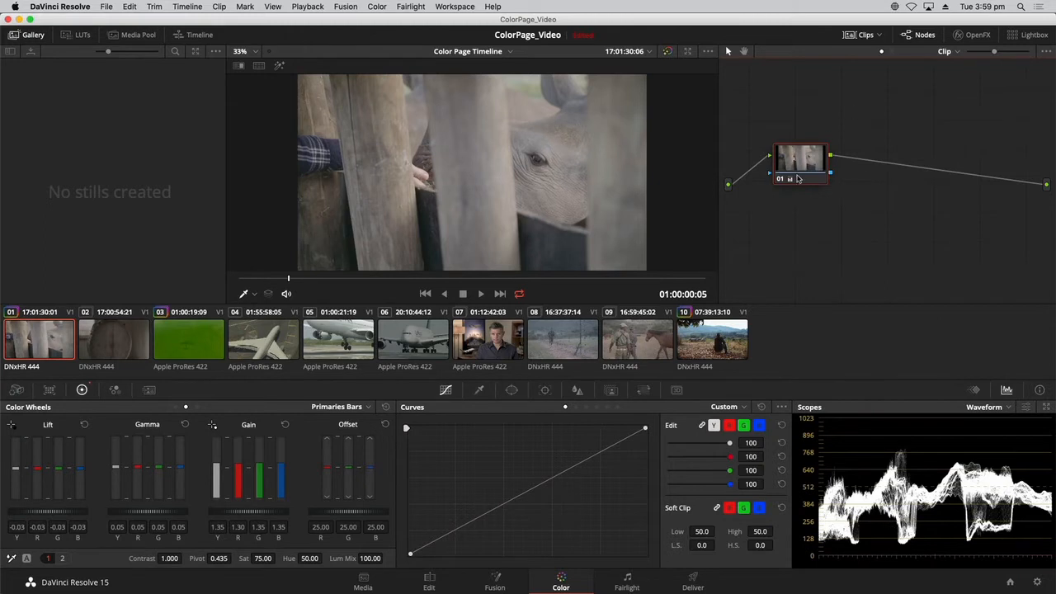
drag(808, 157, 808, 157)
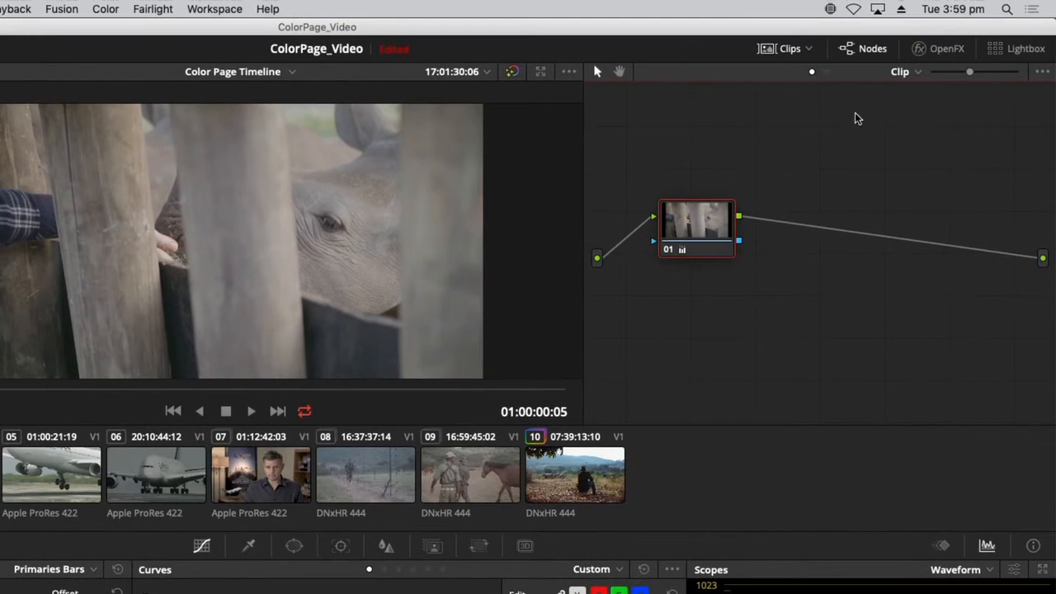
Add a serial node after node 01 and move it further towards the output to widen the gap
right_click(698, 224)
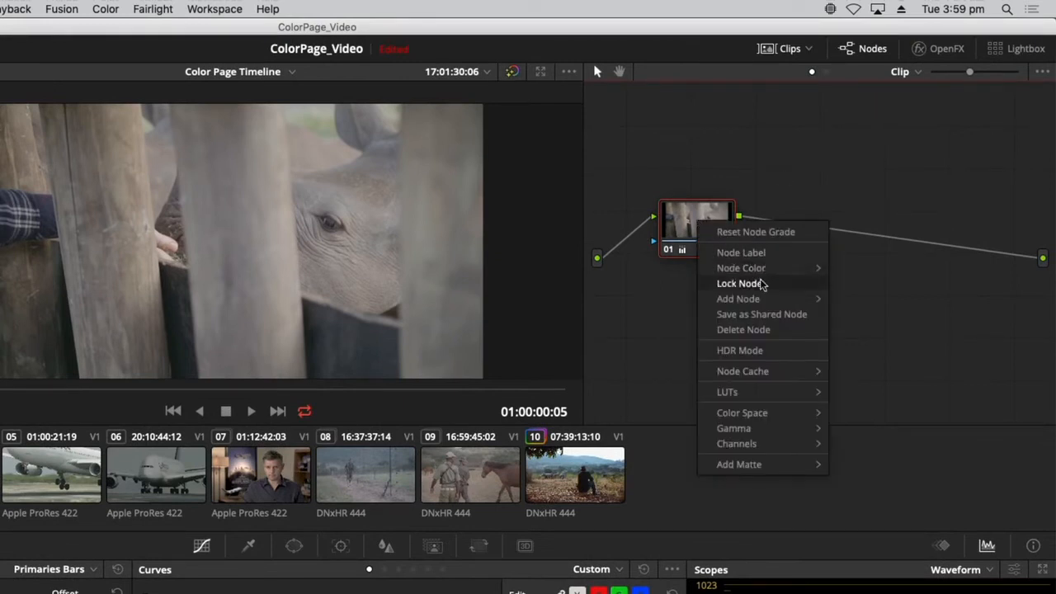
mouse_move(767, 302)
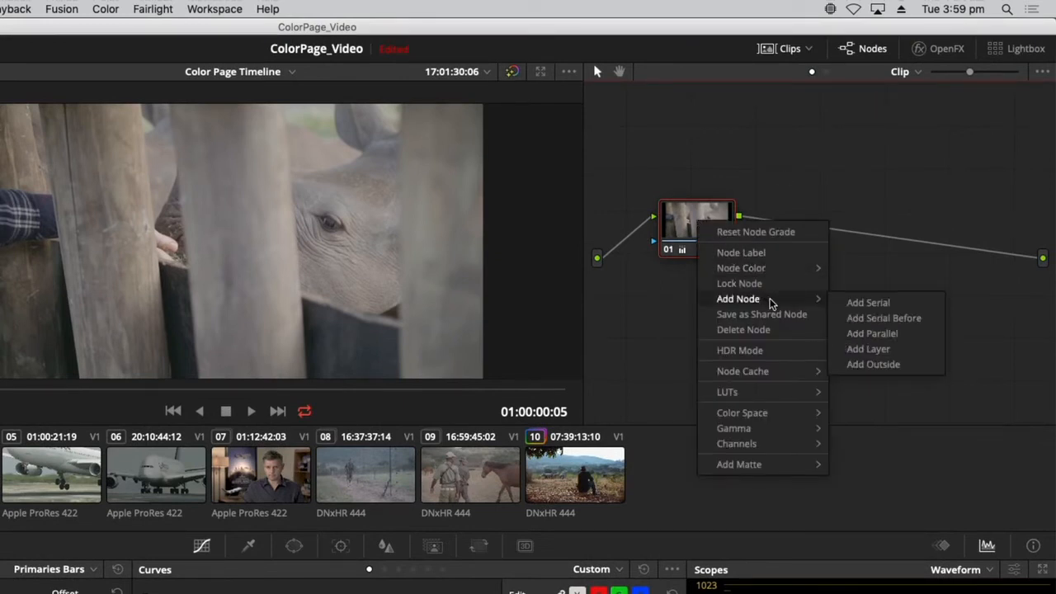
click(866, 305)
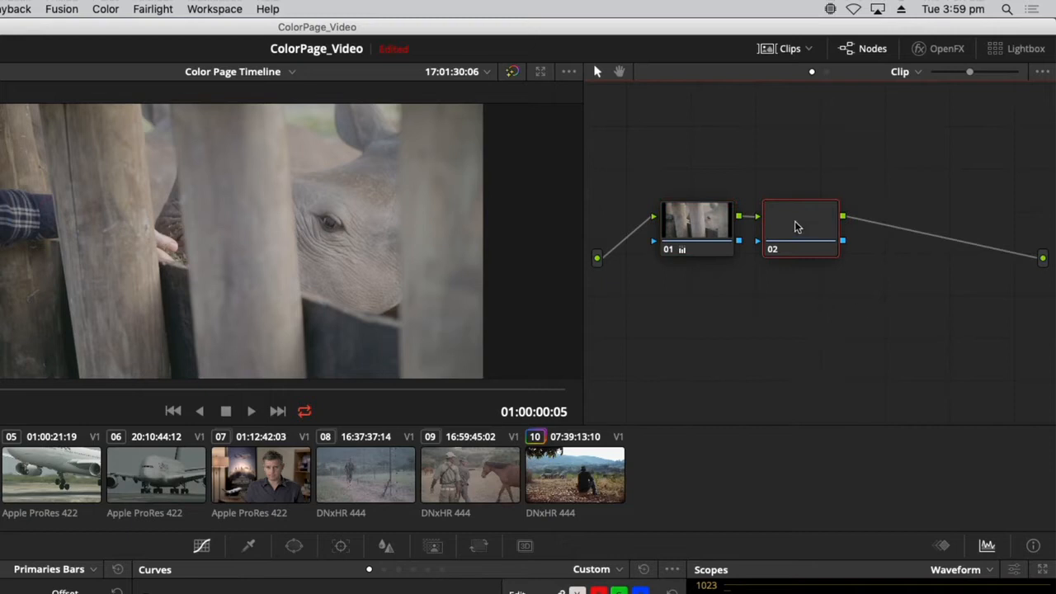
drag(796, 228, 837, 229)
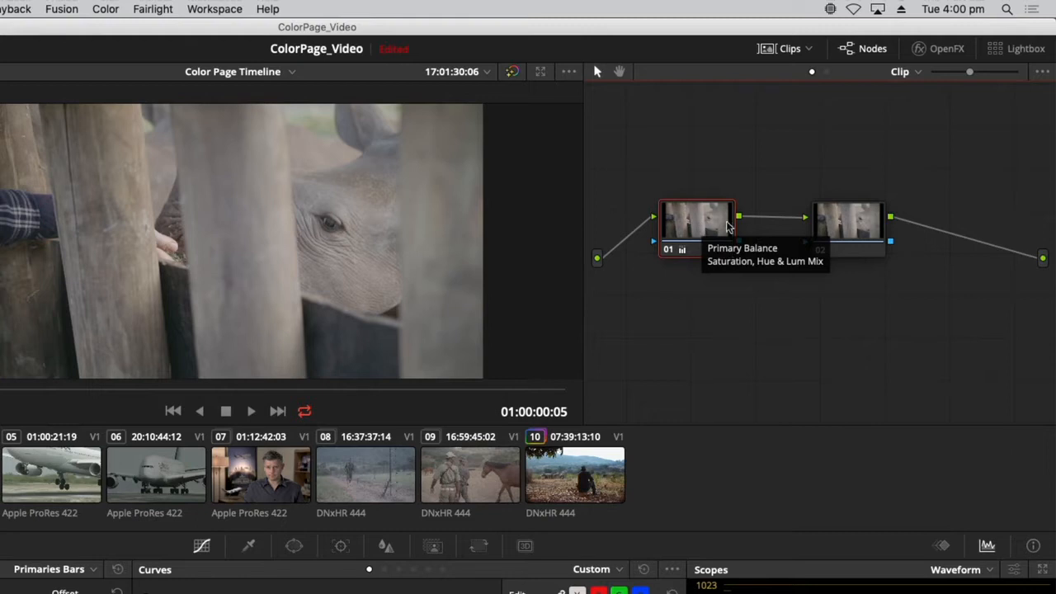
Label node 01 as Balance
right_click(683, 228)
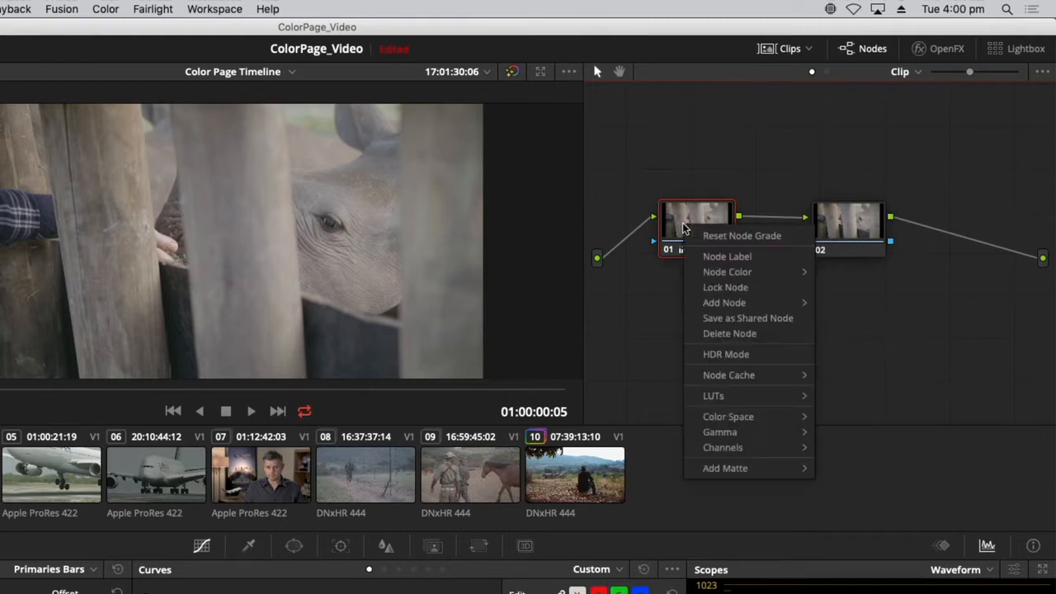
click(732, 258)
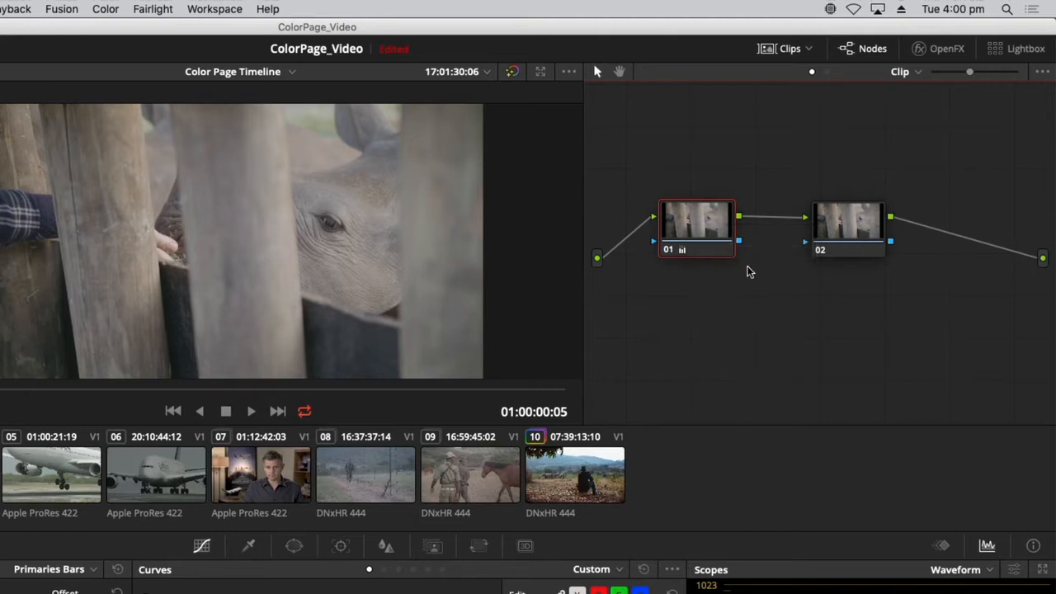
text(Balance)
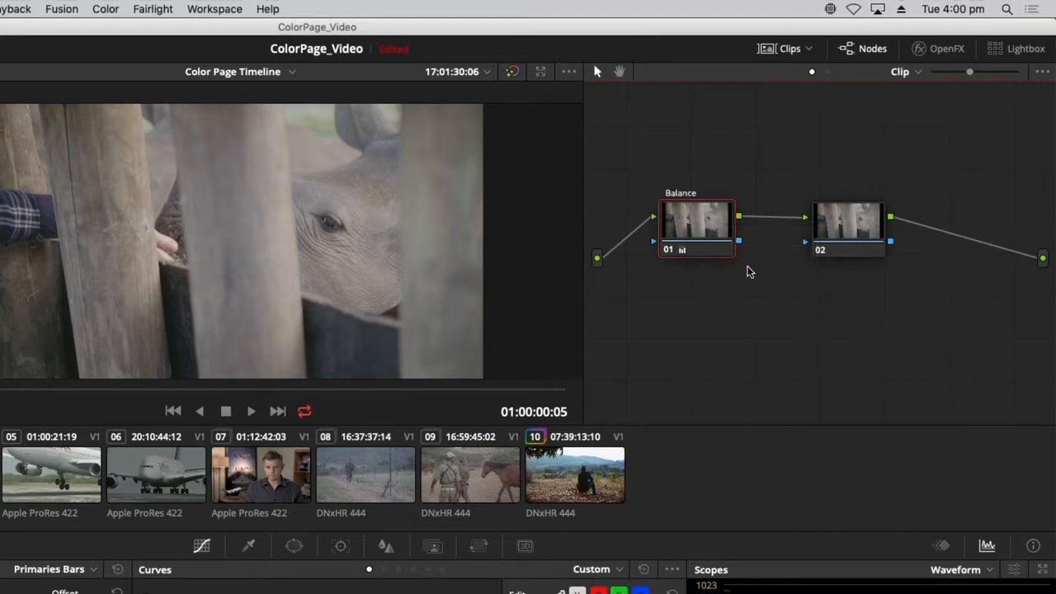
key(Return)
Label node 02 as Look
click(847, 230)
right_click(847, 230)
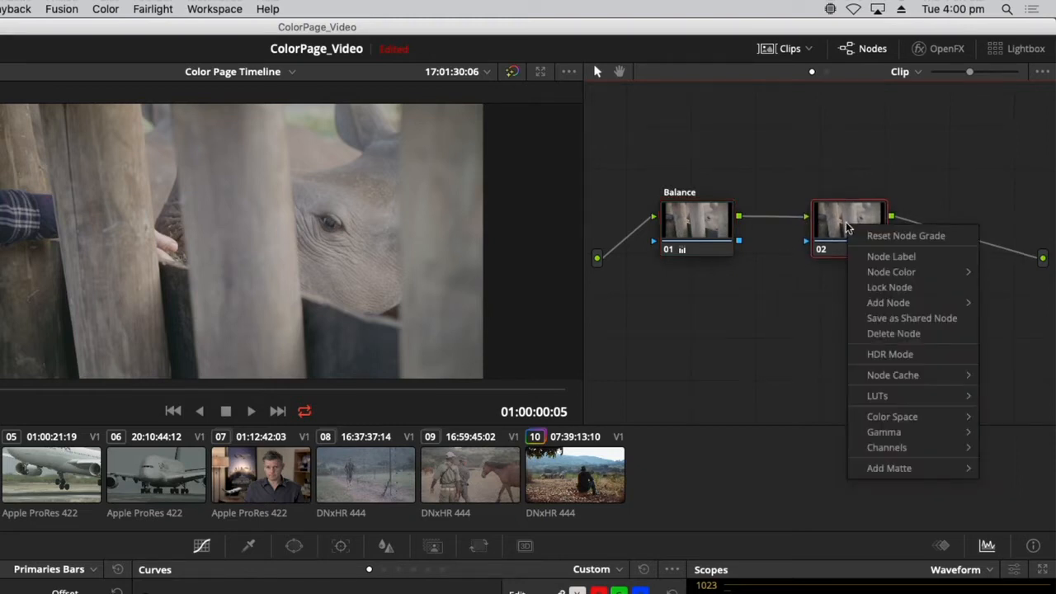
click(872, 256)
text(Look)
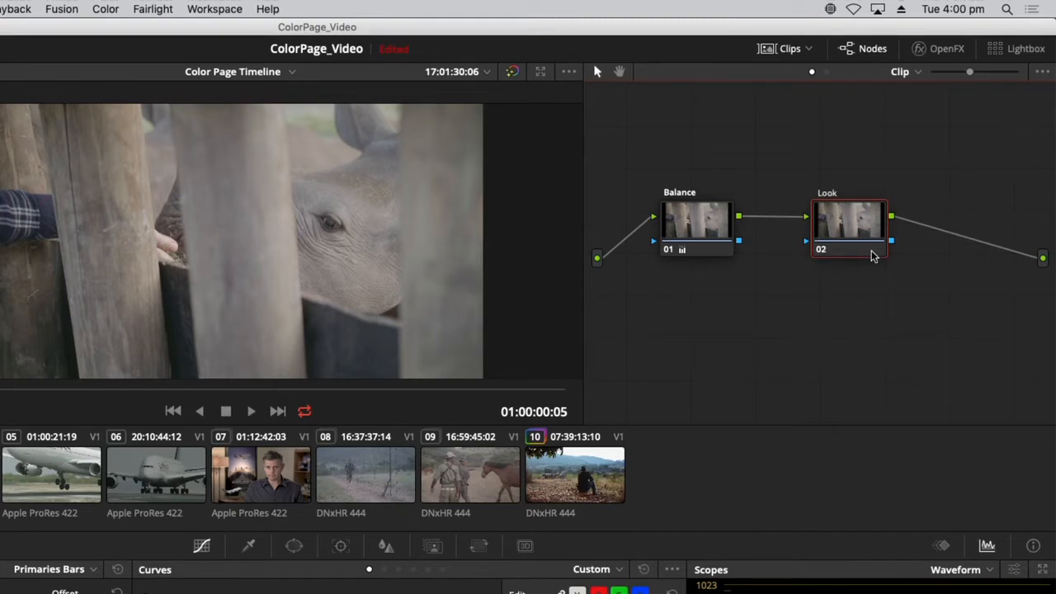
key(Return)
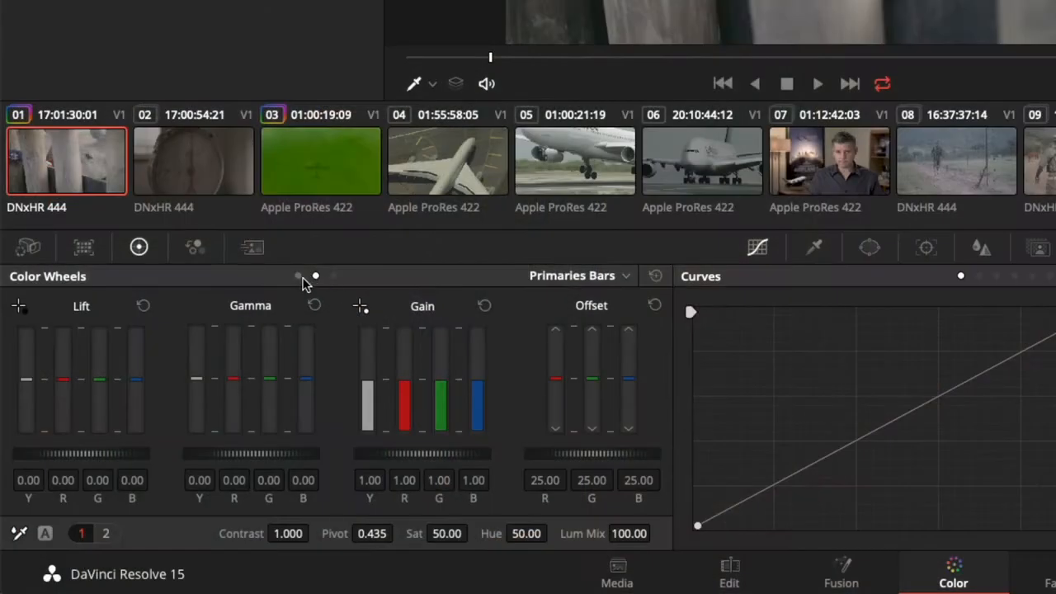
Using the primaries wheels on the Look node, push gamma towards blue and lift towards orange, and set contrast to 1.458 with pivot 0.431
click(300, 276)
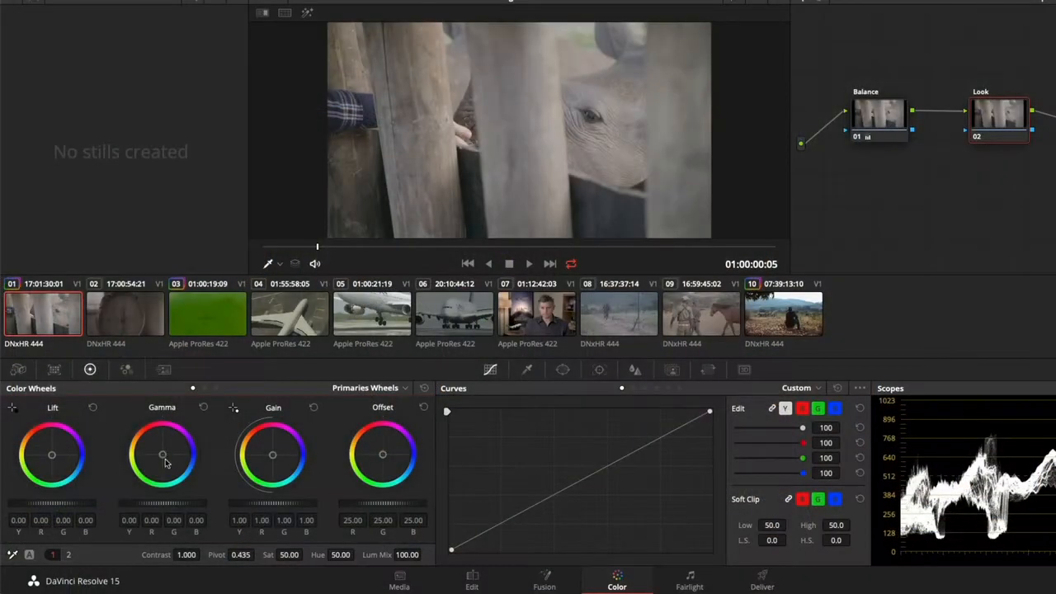
drag(164, 457, 163, 454)
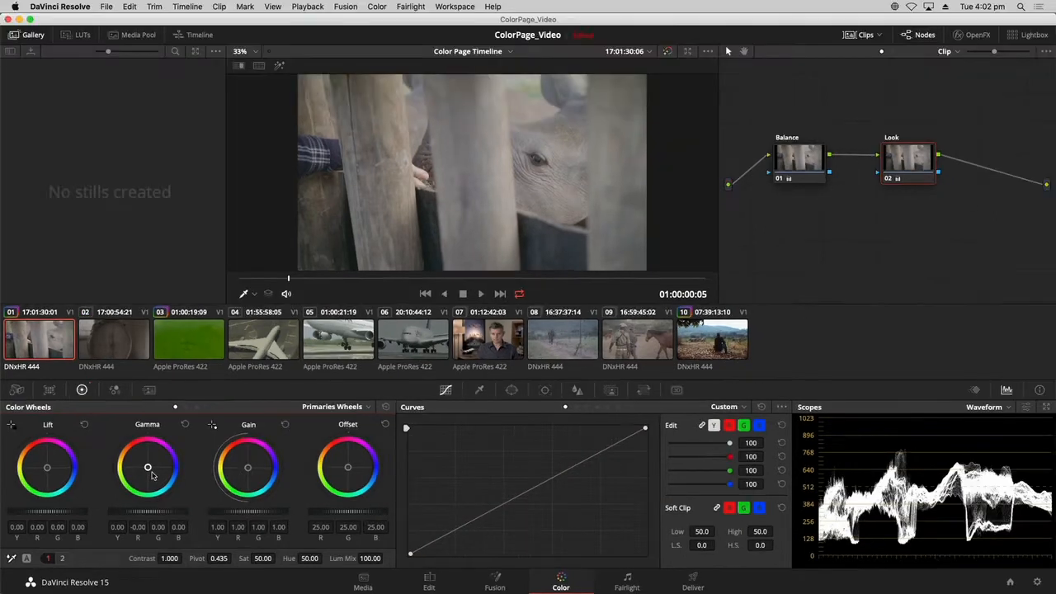
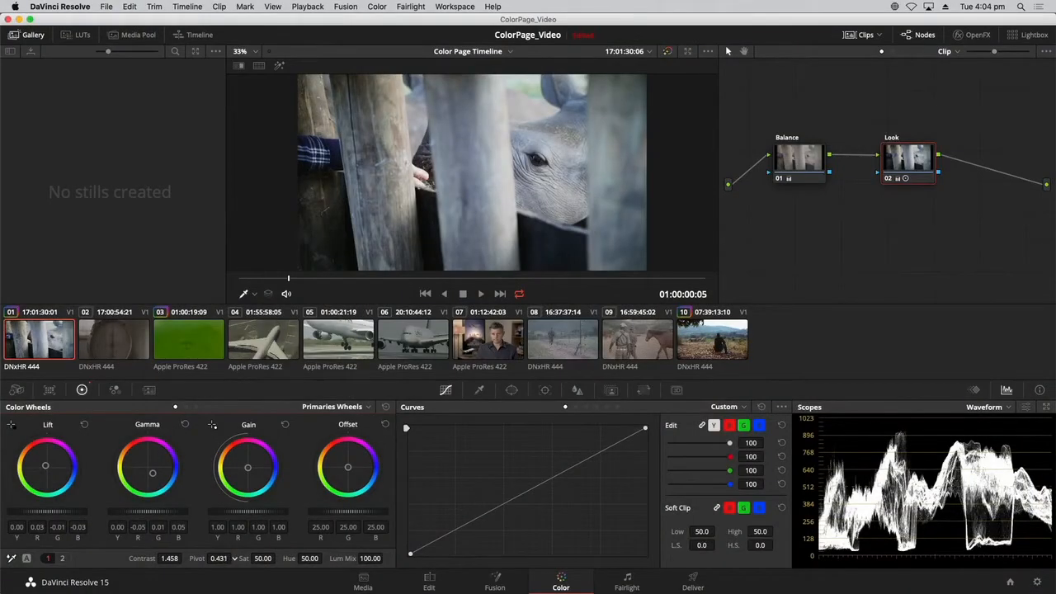
drag(234, 558, 234, 557)
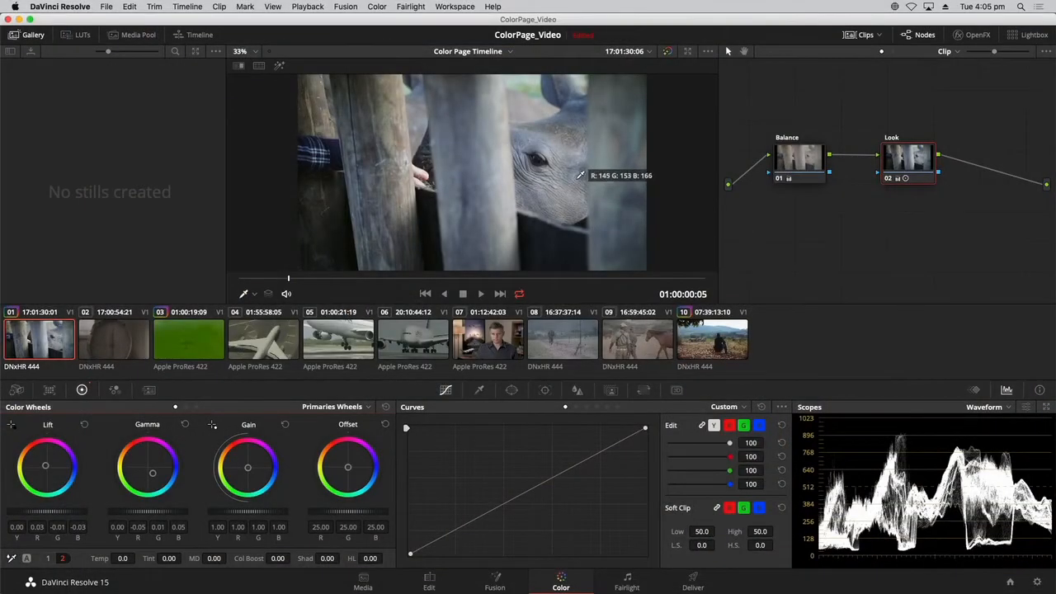
Set the Look node's midtone detail to 73.50 while inspecting the rhino's eye up close, and fit the image back to the viewer
scroll(590, 185, up, 3)
scroll(606, 178, up, 8)
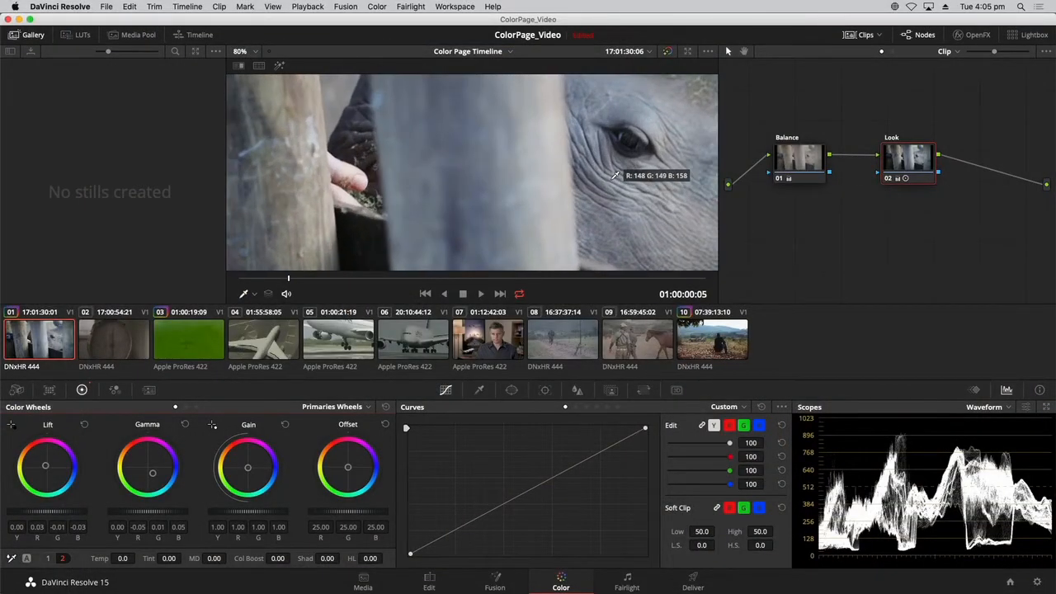
scroll(632, 183, down, 1)
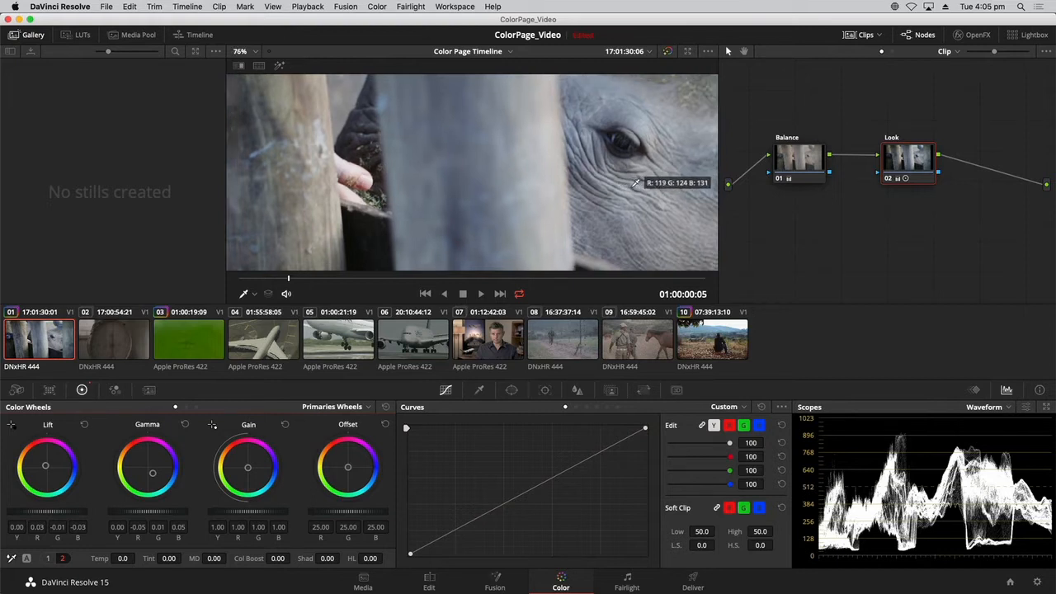
mouse_move(572, 176)
mouse_down()
mouse_move(415, 188)
mouse_move(554, 176)
mouse_up()
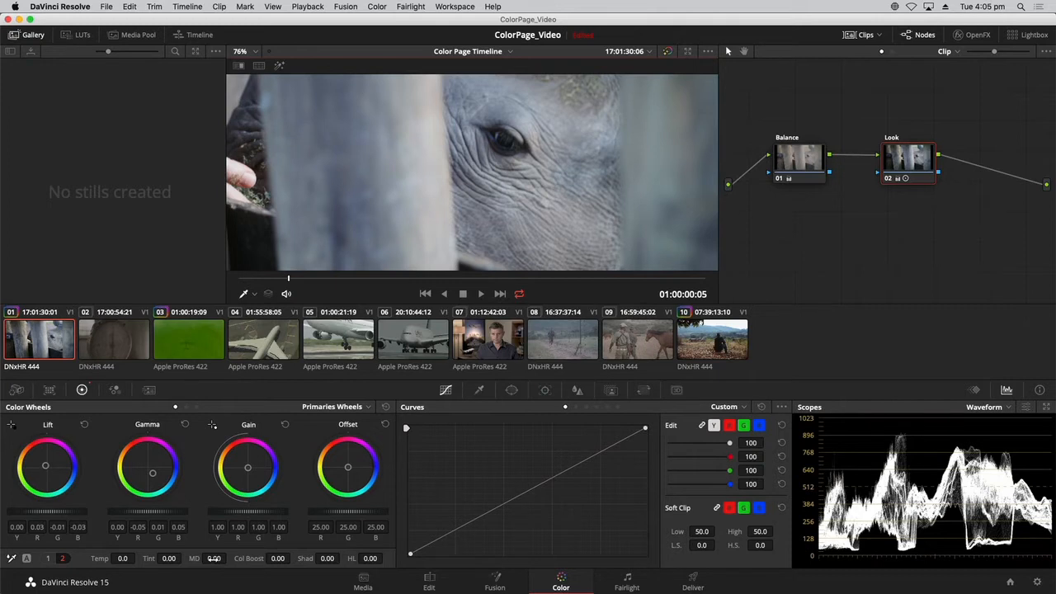
drag(214, 558, 259, 559)
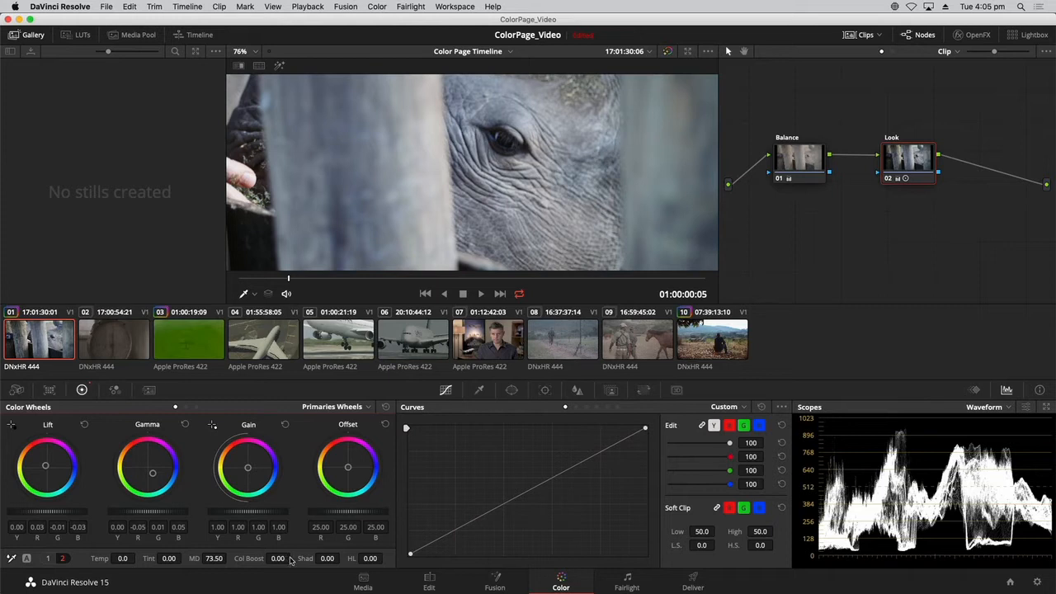
key(shift+z)
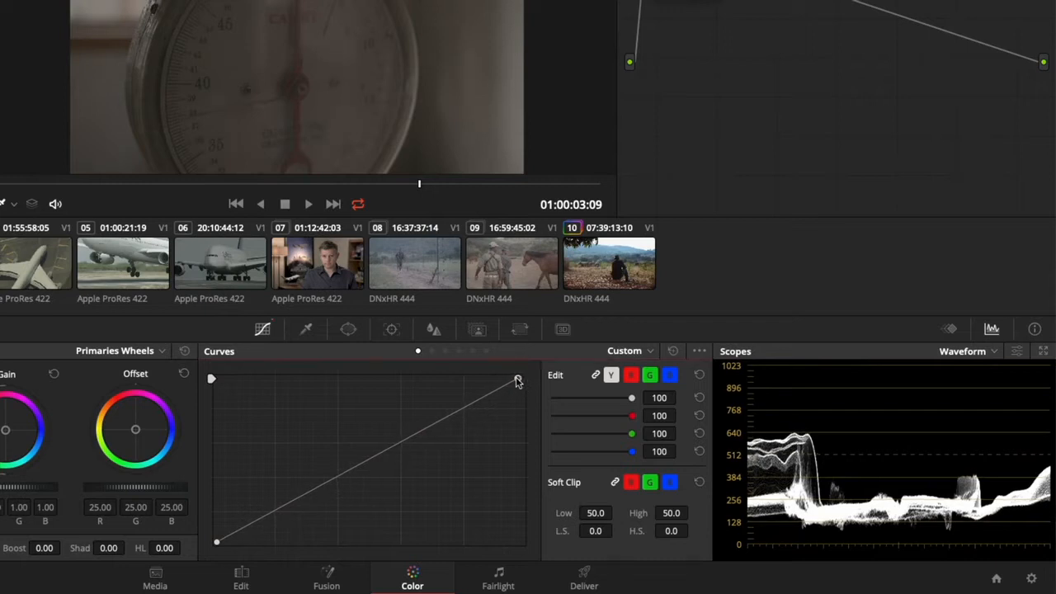
On clip 02, try moving the white and black endpoints of the custom curve and return them to the corners
drag(521, 379, 551, 453)
drag(551, 417, 553, 348)
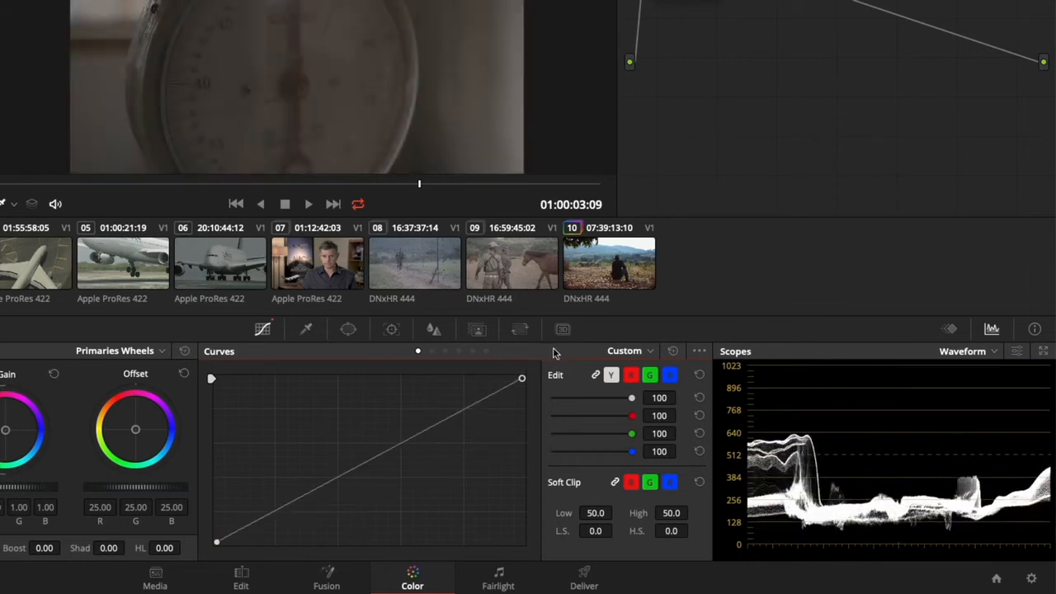
drag(216, 542, 184, 567)
Try bending clip 02's custom curve with added midtone control points, remove one of them, and reset the curves
drag(354, 474, 328, 460)
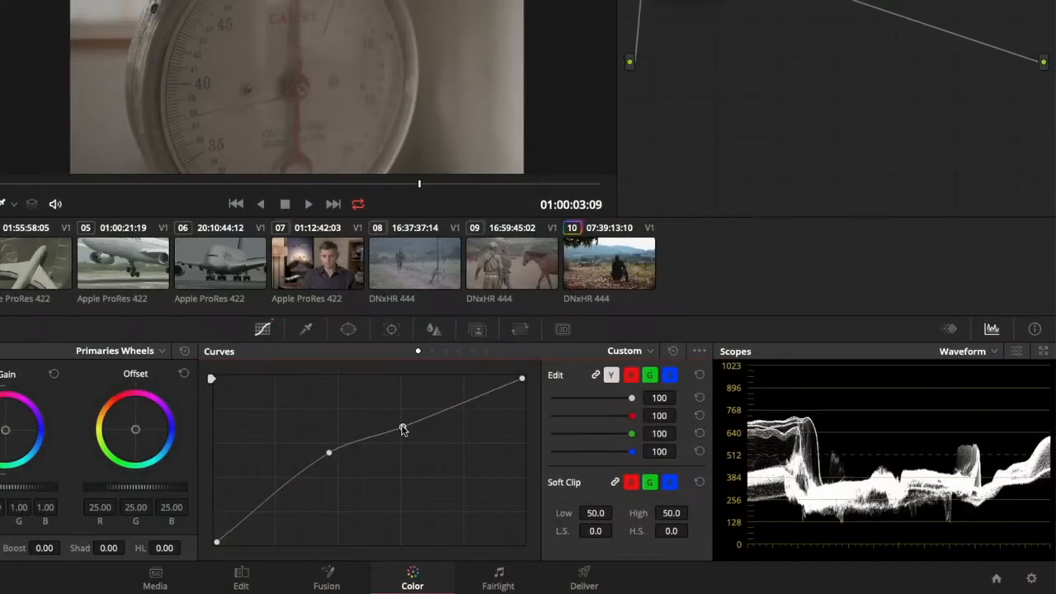
mouse_move(400, 428)
mouse_down()
mouse_move(401, 418)
mouse_move(387, 444)
mouse_up()
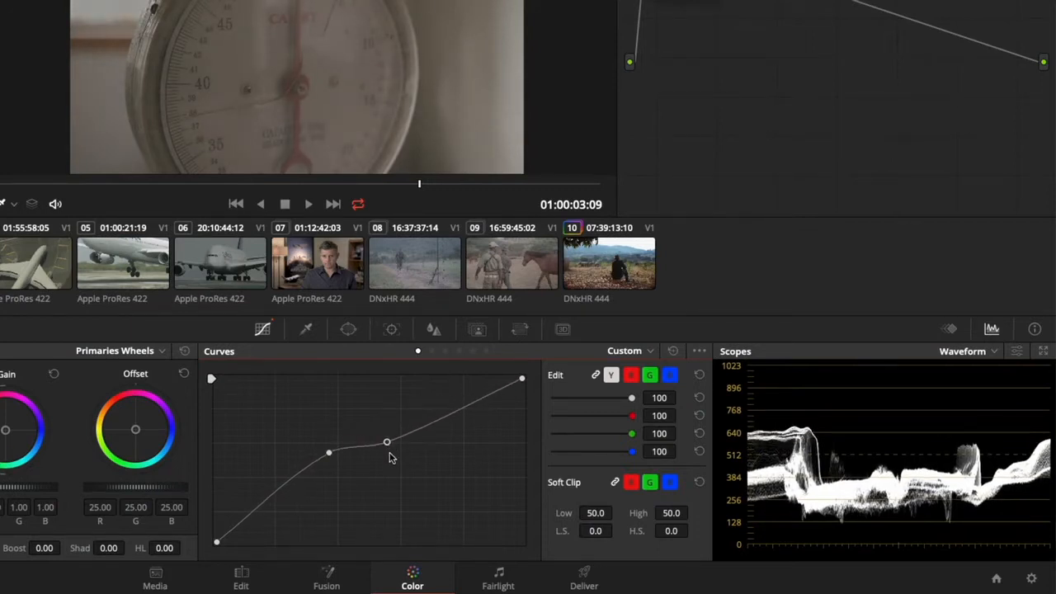
right_click(330, 453)
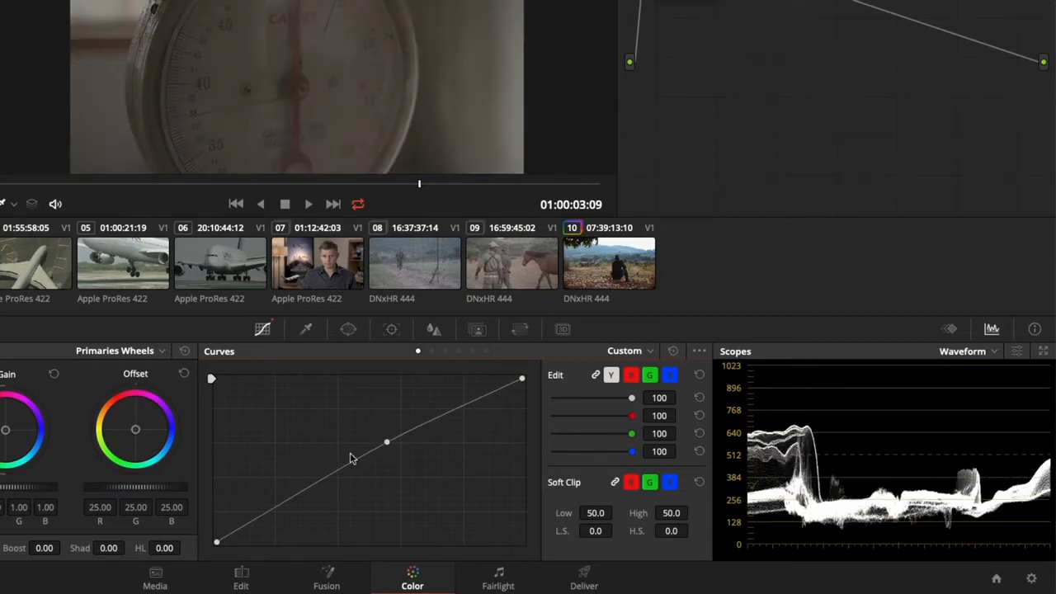
drag(386, 443, 355, 438)
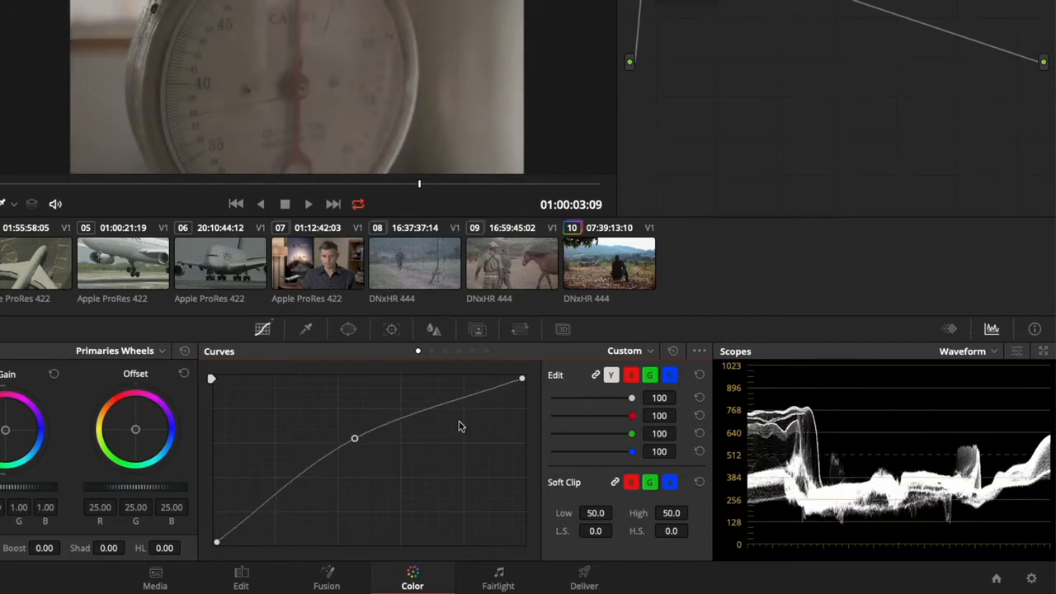
click(673, 352)
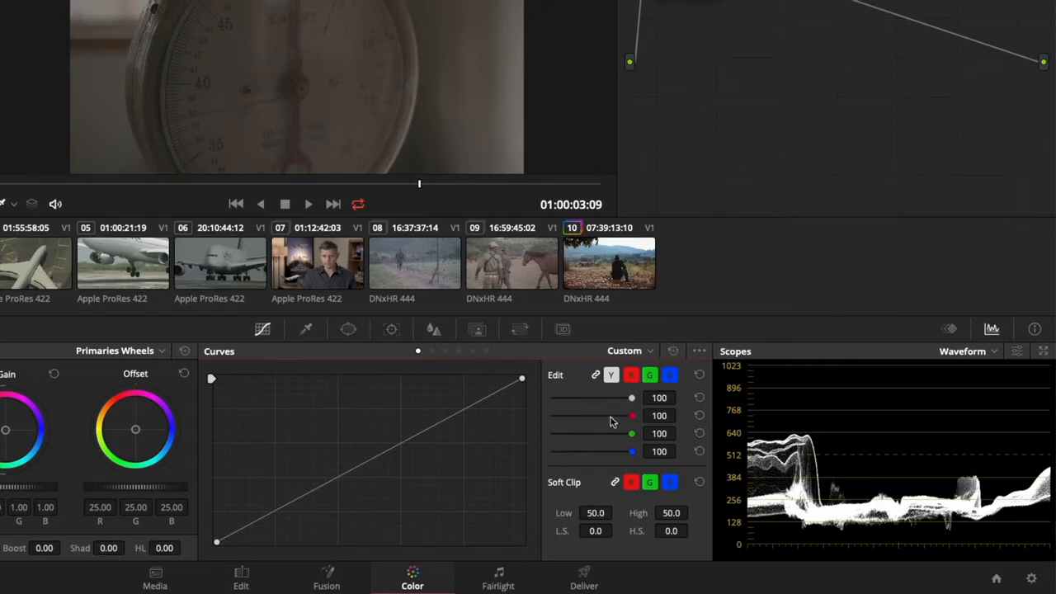
Try bending only the red curve above and below the diagonal, reset the curves, and link all the channels again
click(631, 376)
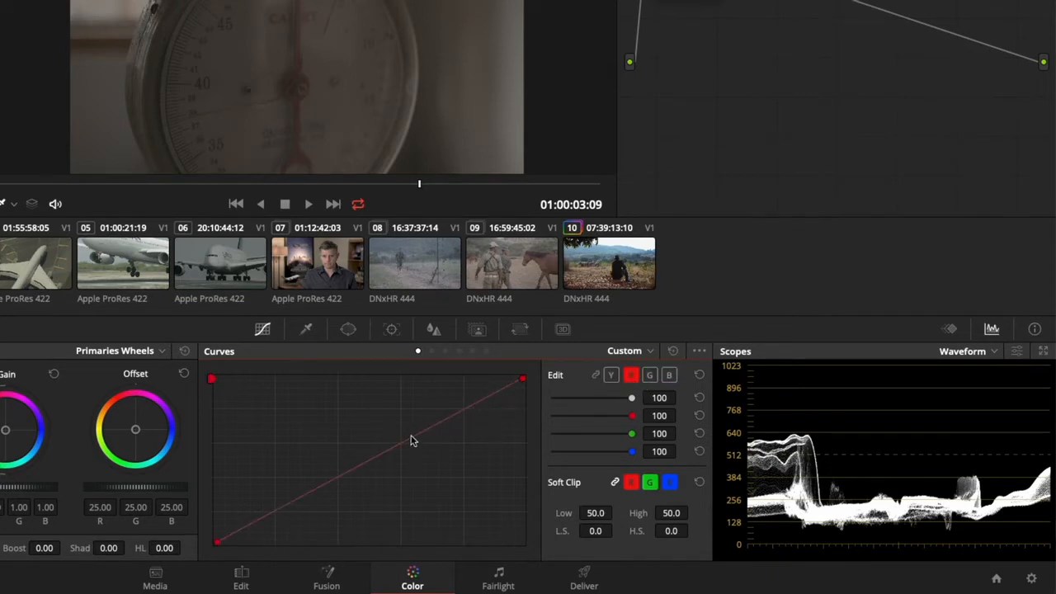
drag(413, 441, 333, 428)
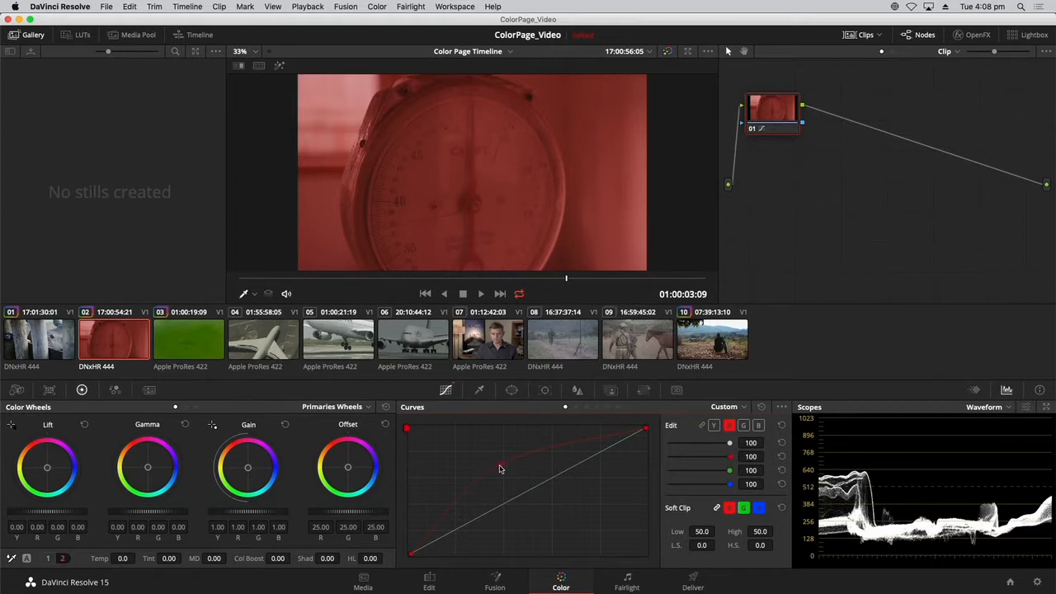
drag(499, 468, 518, 485)
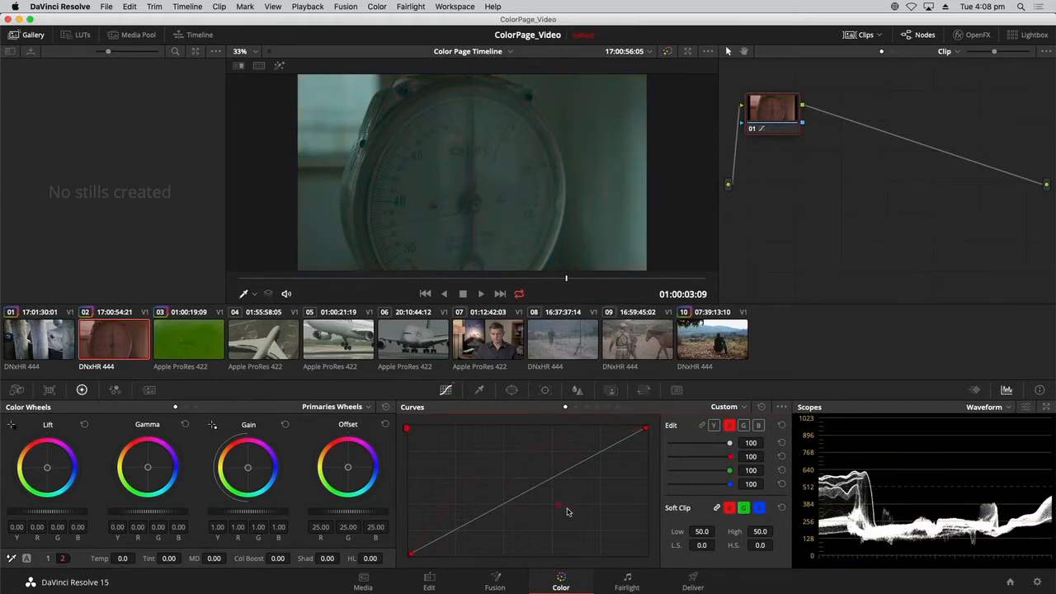
mouse_move(566, 512)
mouse_down()
mouse_move(589, 523)
mouse_move(573, 519)
mouse_up()
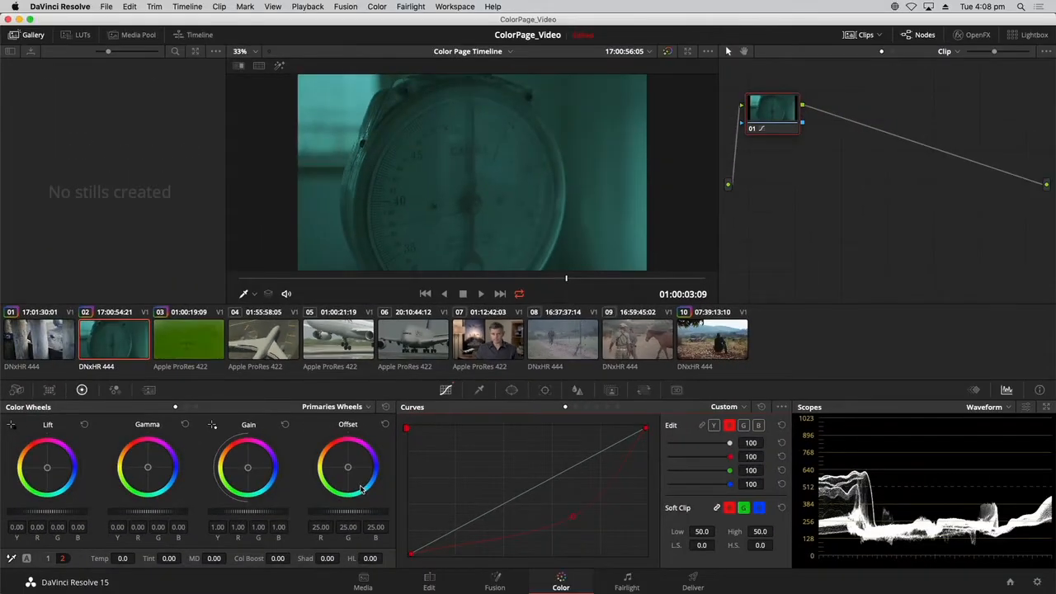
click(762, 409)
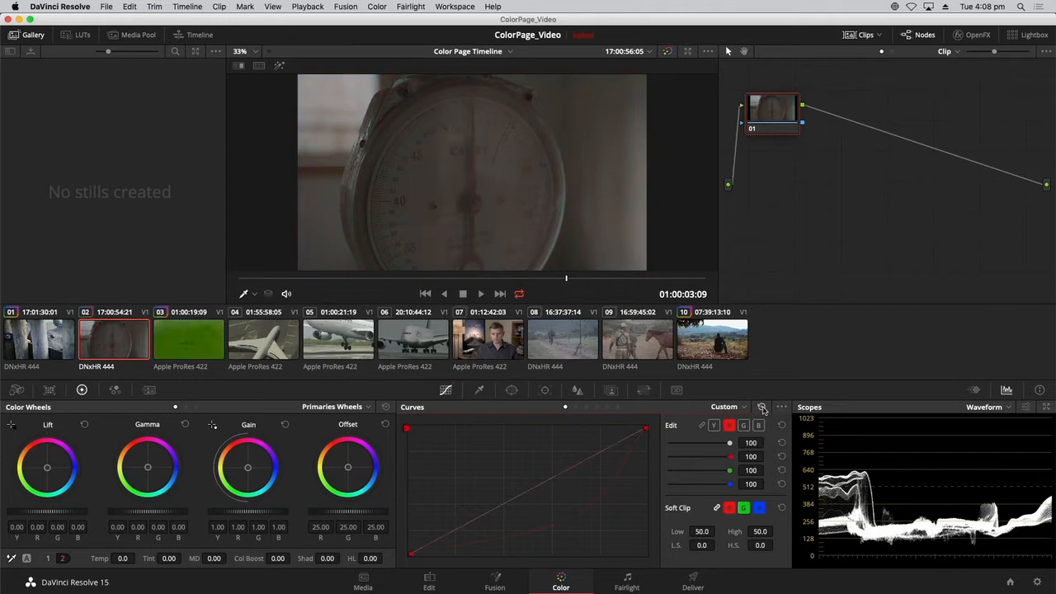
click(716, 426)
click(702, 425)
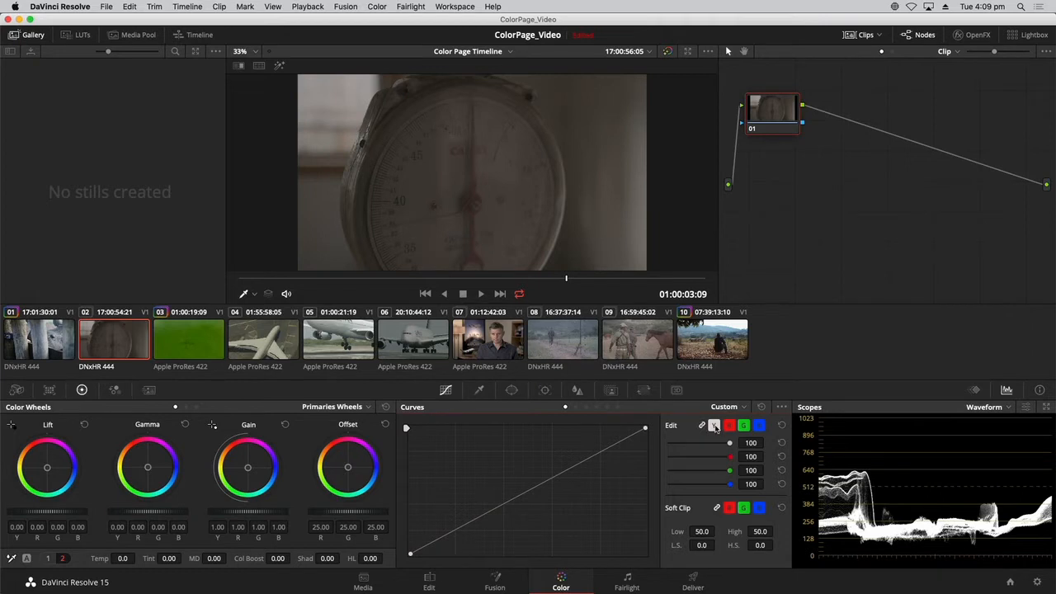
Move node 01 down in the node graph, and pull the linked curve's black point slightly and white point further inward along the horizontal axis
drag(782, 121, 794, 172)
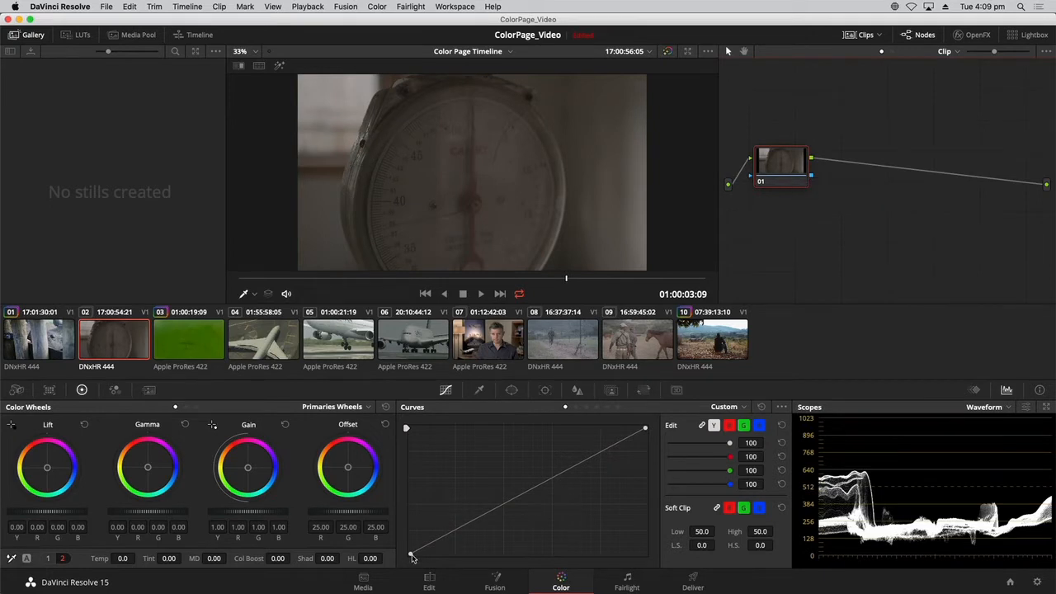
drag(411, 556, 416, 554)
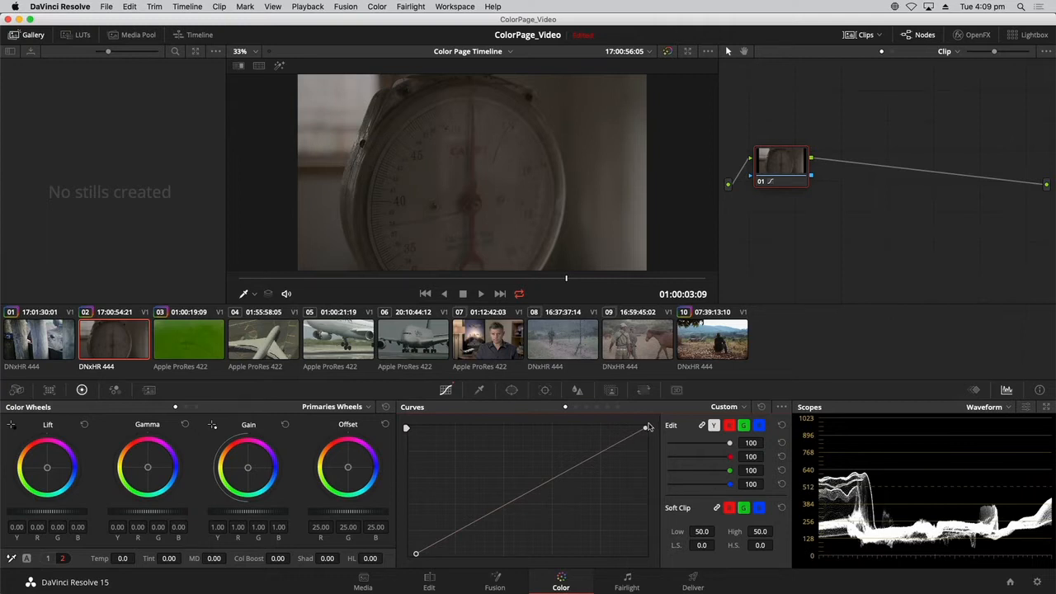
drag(646, 429, 573, 425)
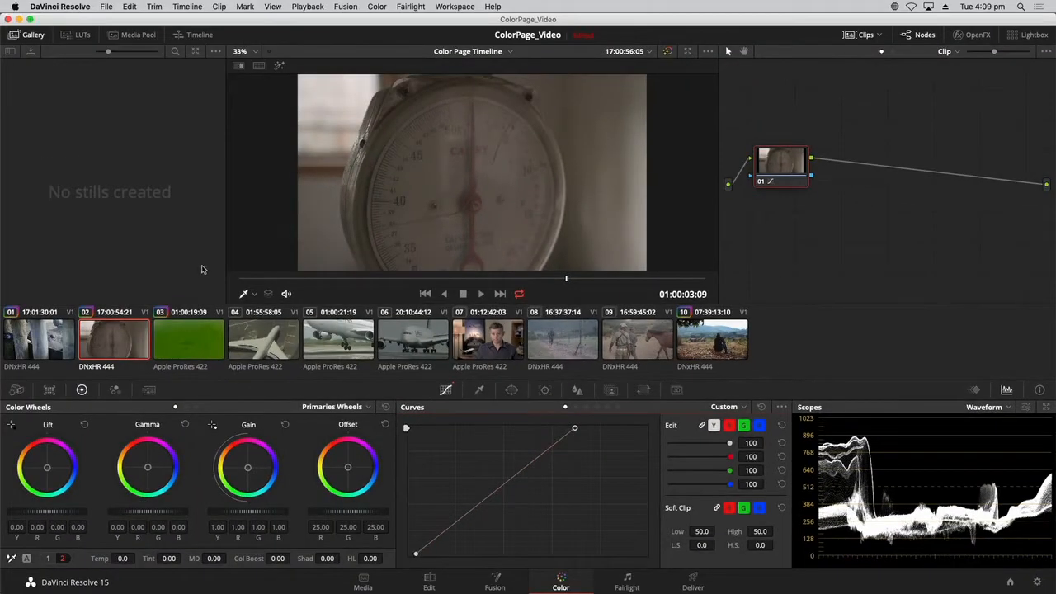
mouse_move(309, 130)
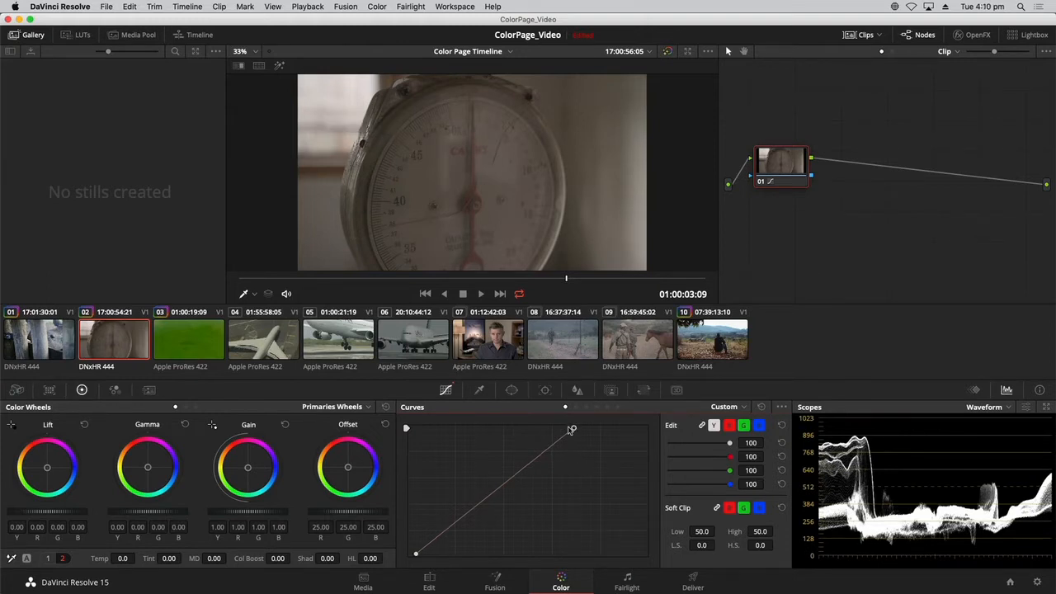
mouse_move(575, 428)
mouse_down()
mouse_move(539, 428)
mouse_move(573, 425)
mouse_up()
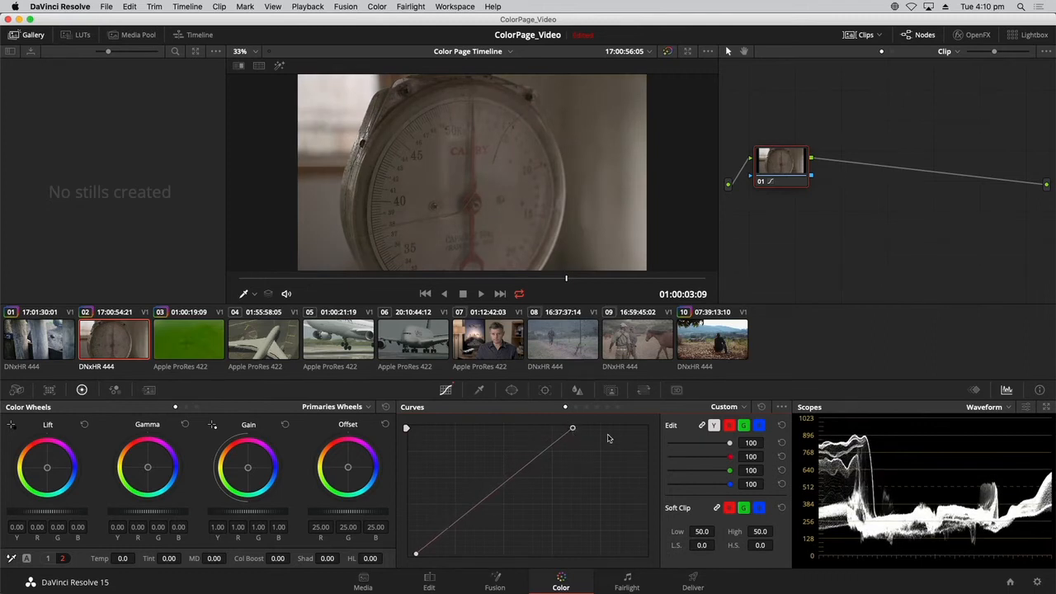
Disable and re-enable node 01 twice to compare clip 02 with and without the curve adjustment
key(super+d)
key(super+d)
key(super+d)
key(super+d)
Add a control point in the curve's lower midtones, raise it slightly, and switch the scopes to Parade
drag(470, 508, 470, 504)
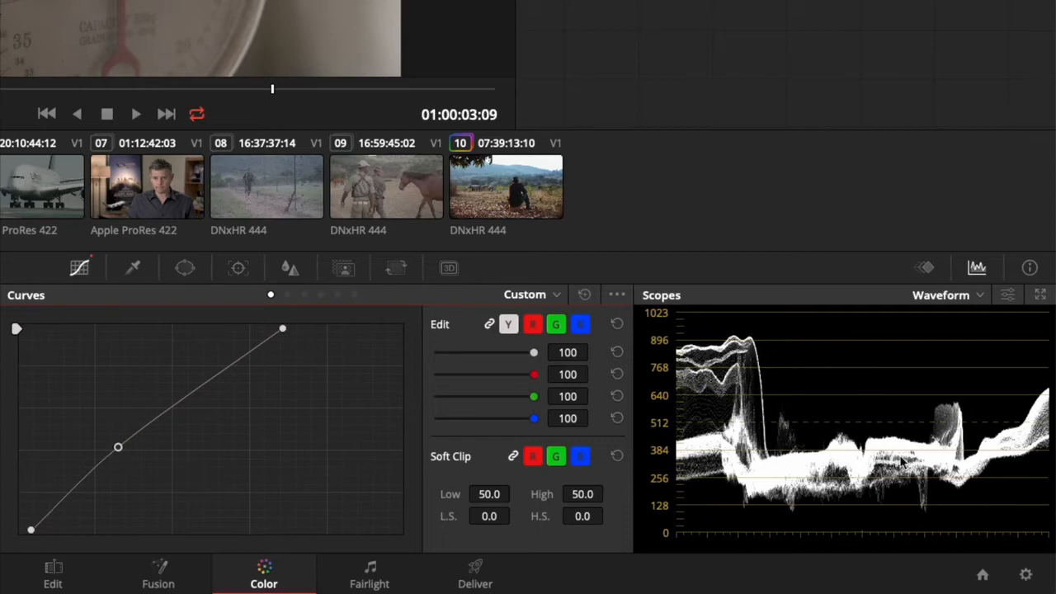
click(957, 296)
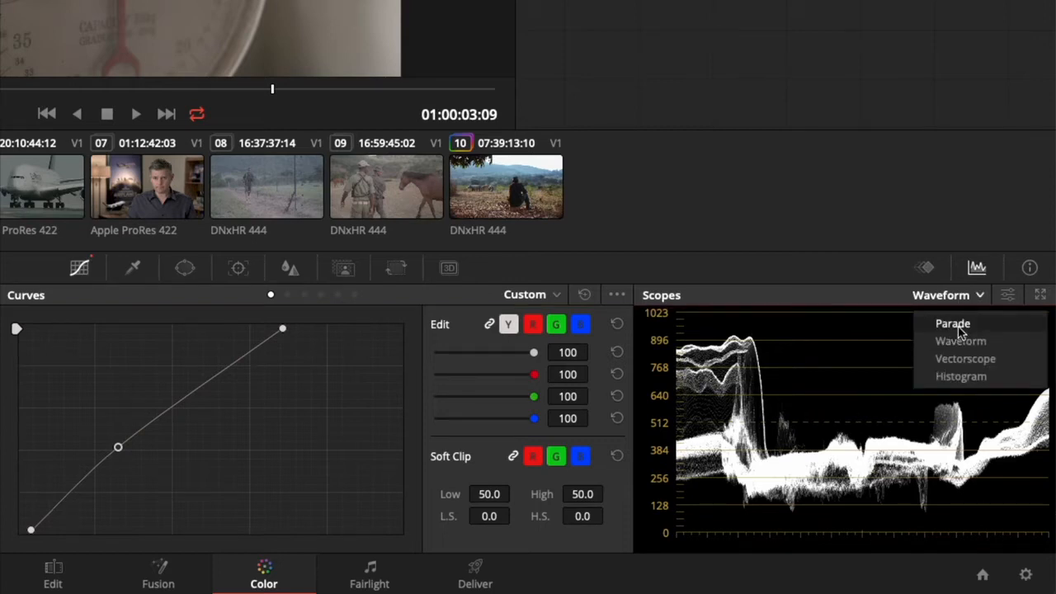
click(959, 327)
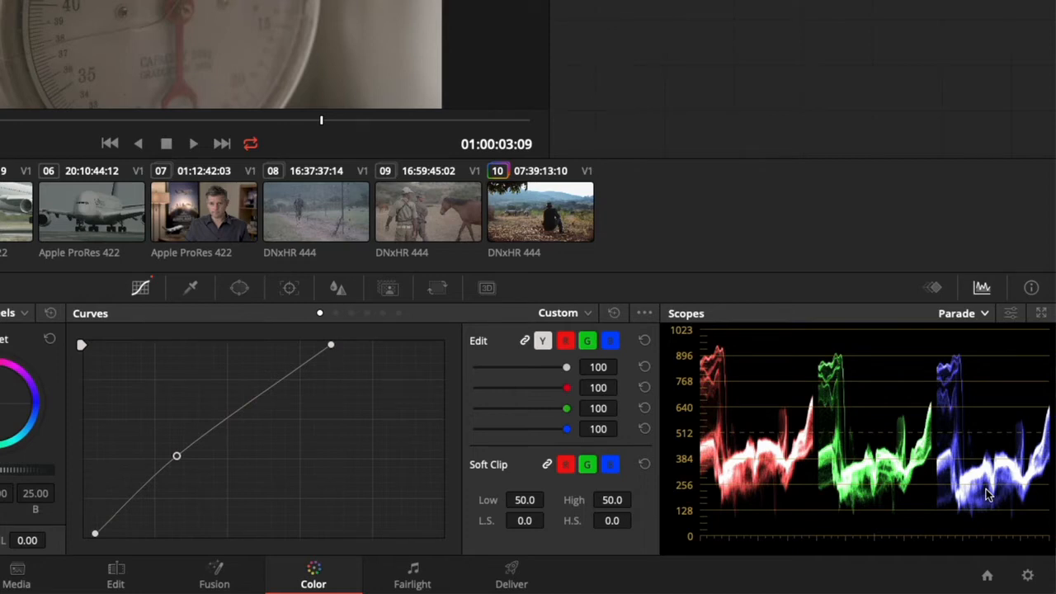
Lower the midtone control point slightly on the red curve alone, and raise it slightly on the blue curve alone
click(567, 344)
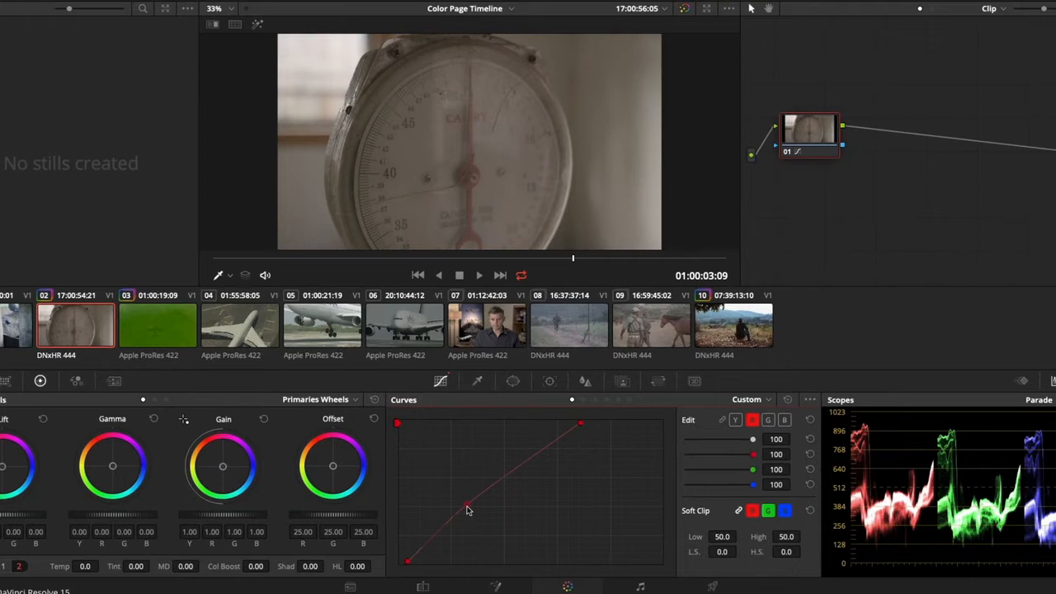
drag(467, 506, 467, 505)
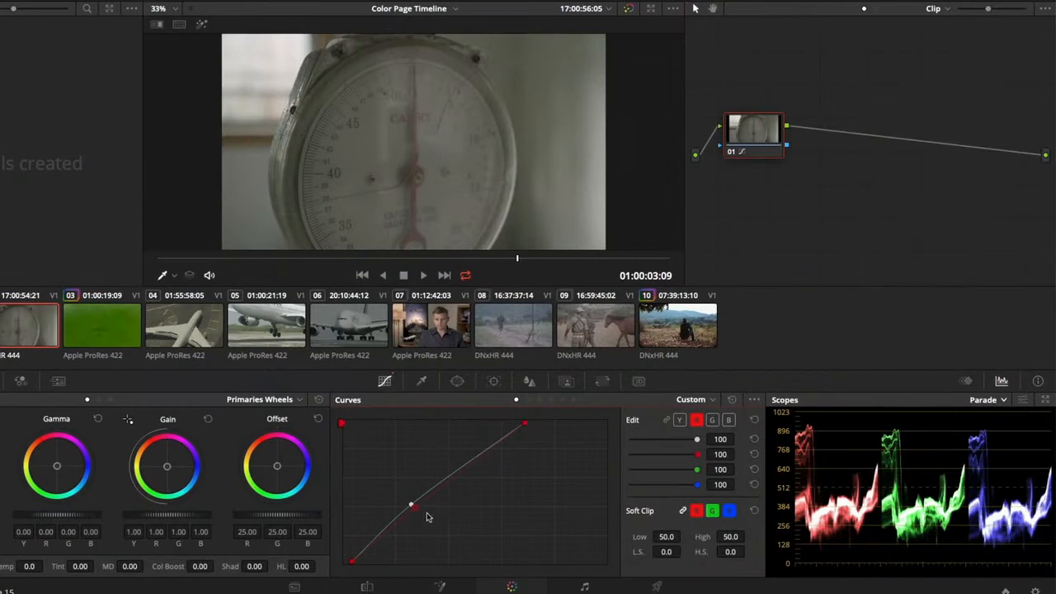
click(729, 420)
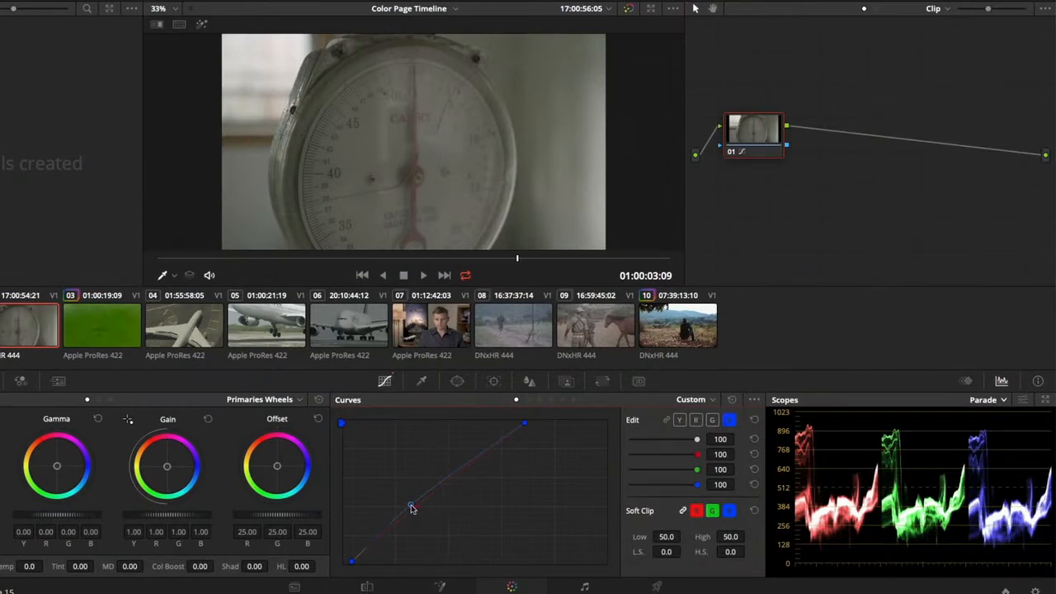
drag(411, 504, 410, 502)
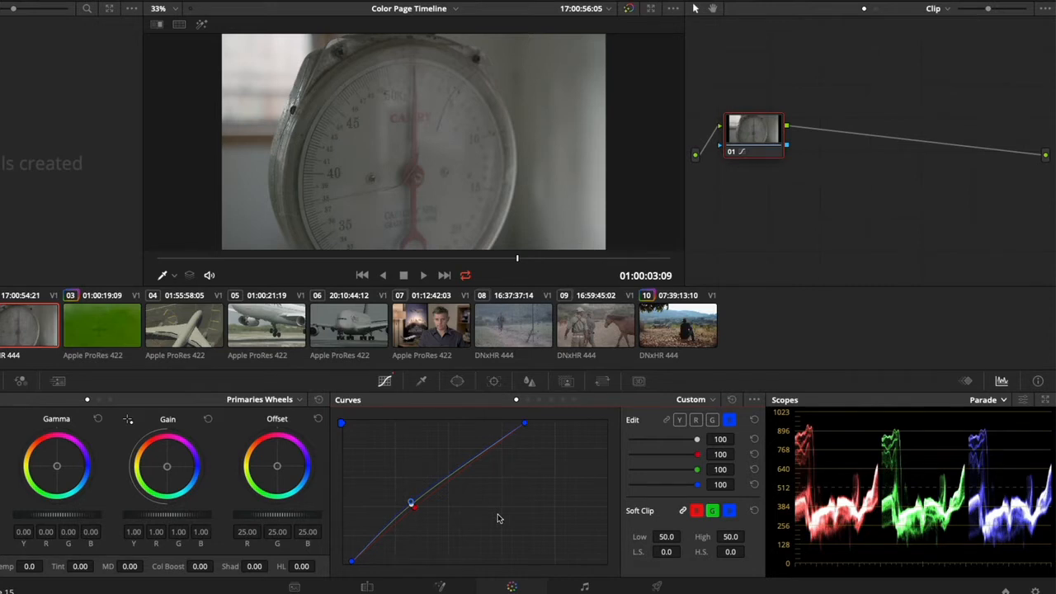
Disable and re-enable node 01 repeatedly to compare the scale clip with and without the red and blue balance correction
key(ctrl+d)
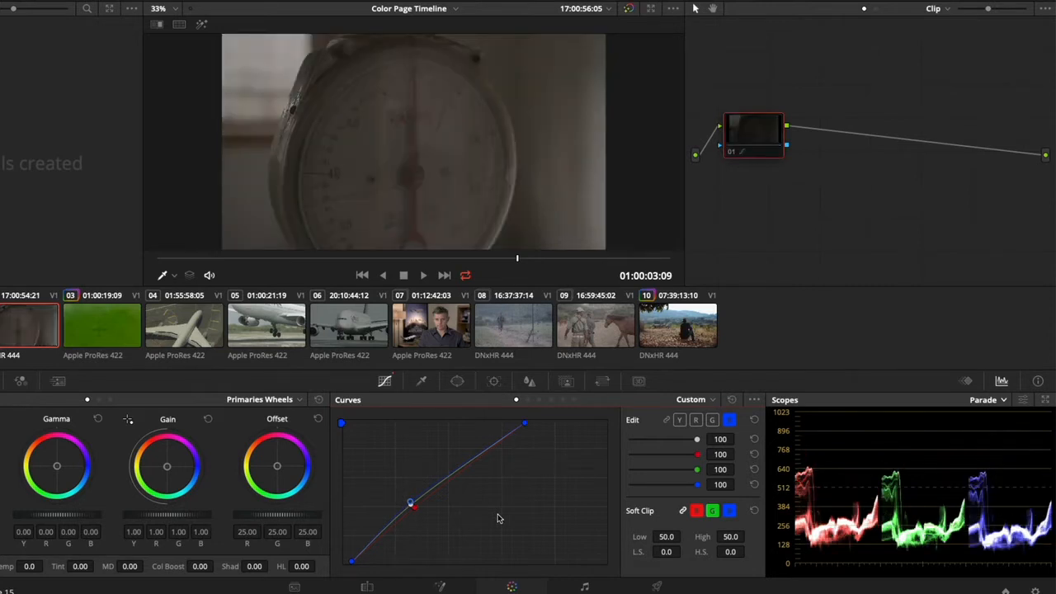
key(ctrl+d)
key(ctrl+d)
key(ctrl+d)
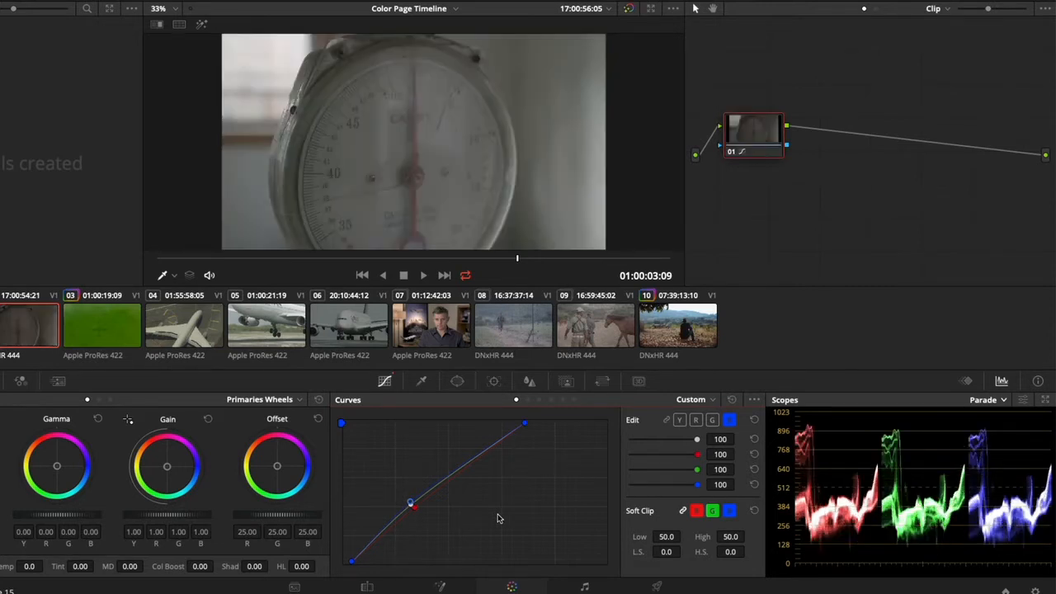
key(ctrl+d)
key(ctrl+d)
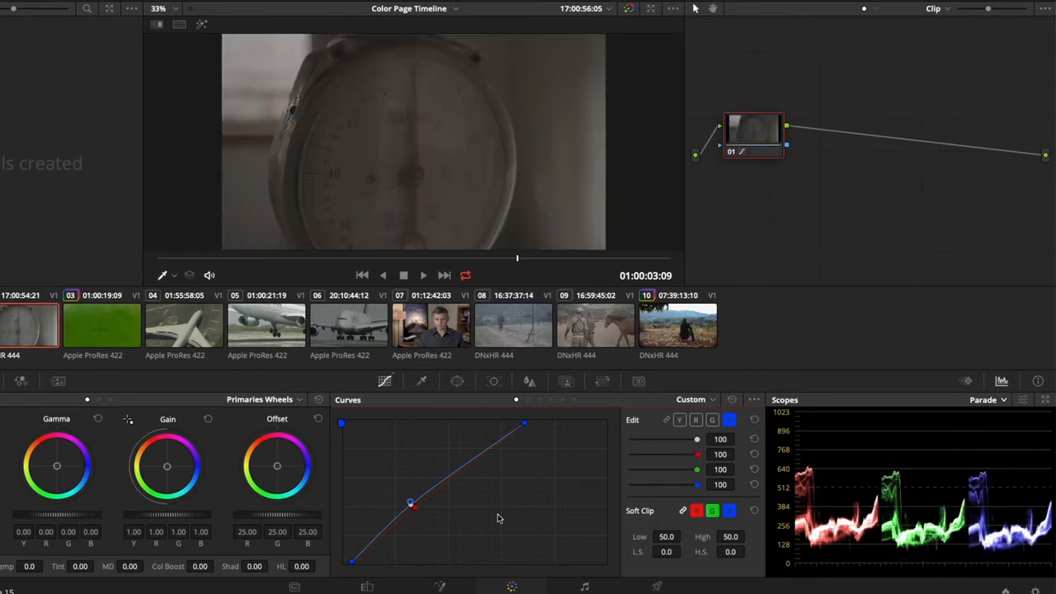
key(ctrl+d)
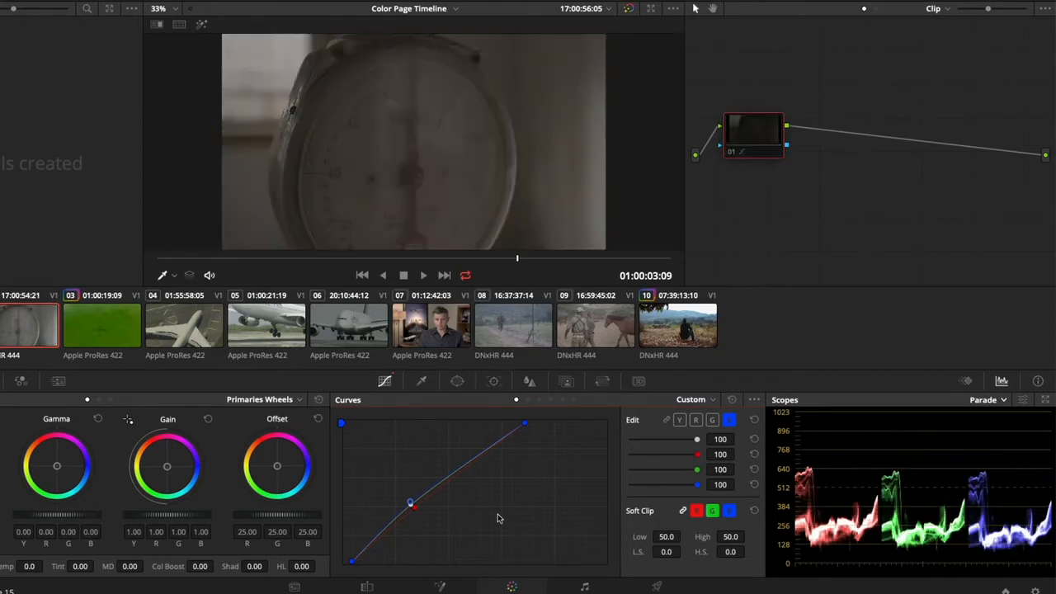
key(ctrl+d)
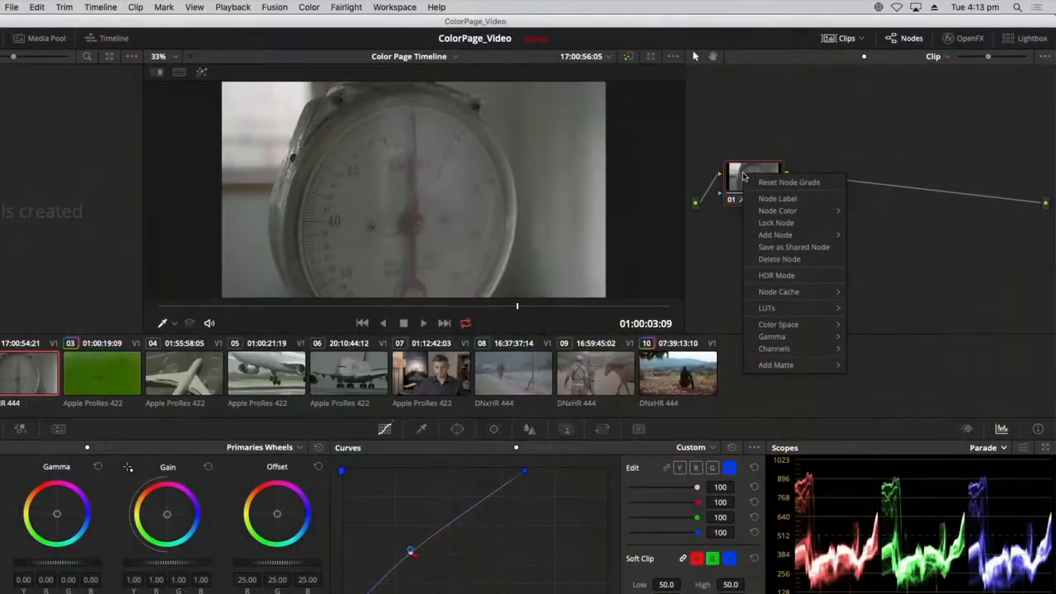
Label node 01 "Balance" and shift it slightly in the node graph
click(766, 200)
text(Bala)
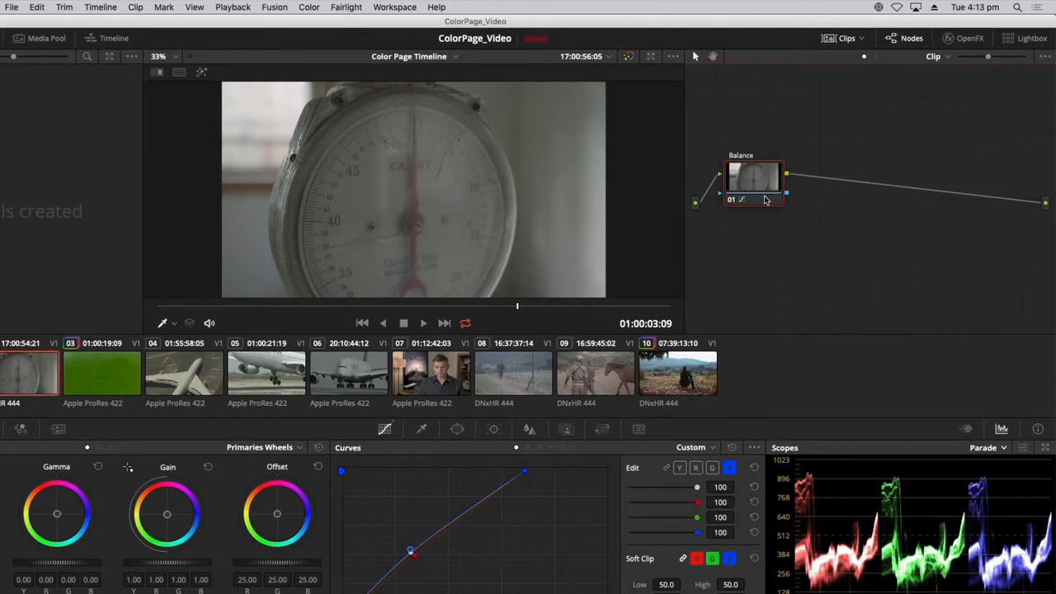
text(nce)
key(Return)
drag(768, 175, 769, 178)
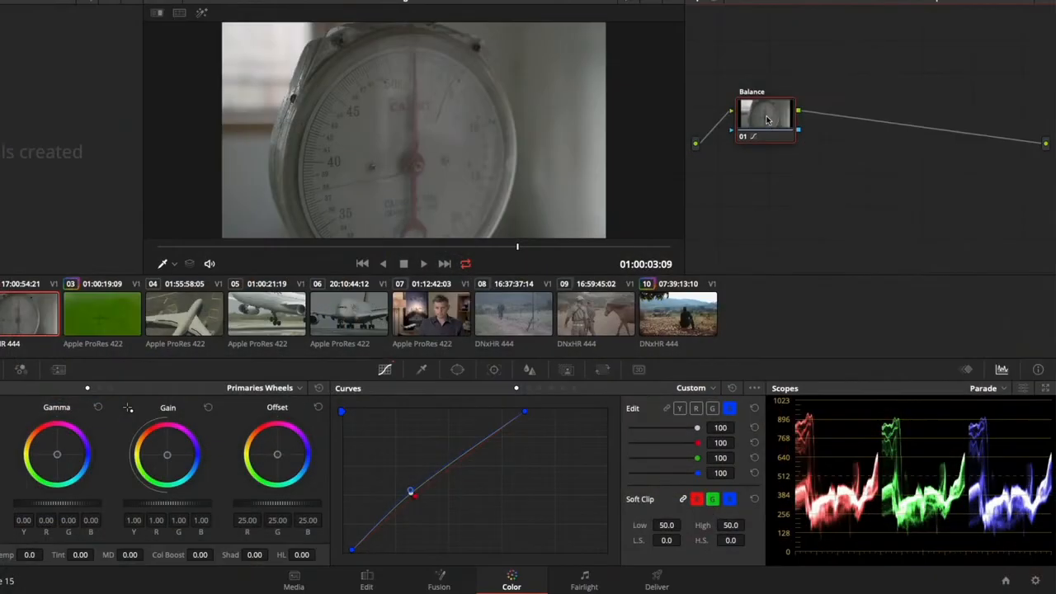
drag(767, 120, 766, 123)
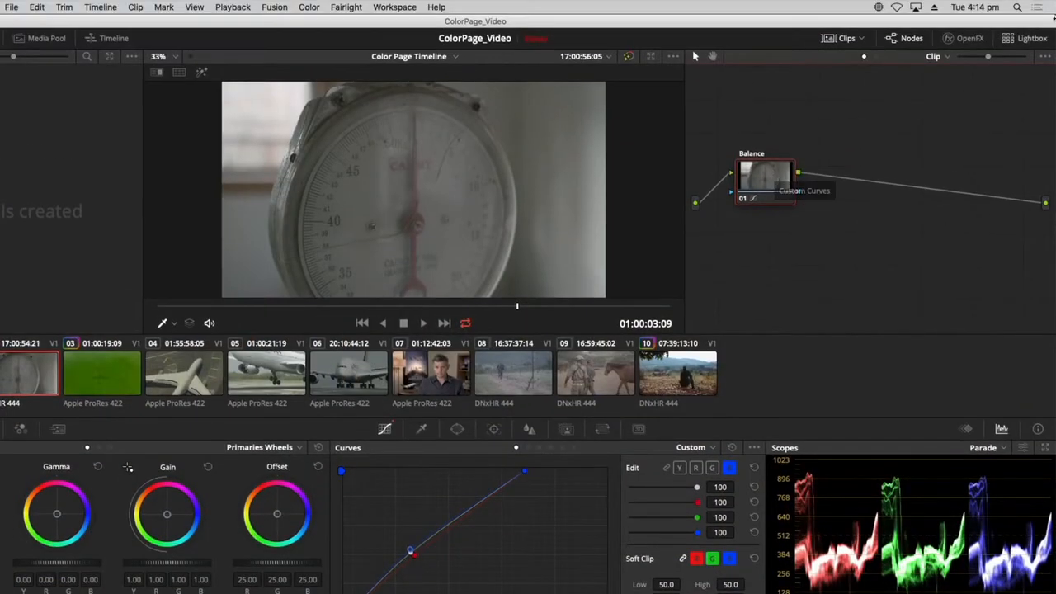
Add a serial node after the Balance node, move it further along the chain, and label it "Contrast"
right_click(775, 183)
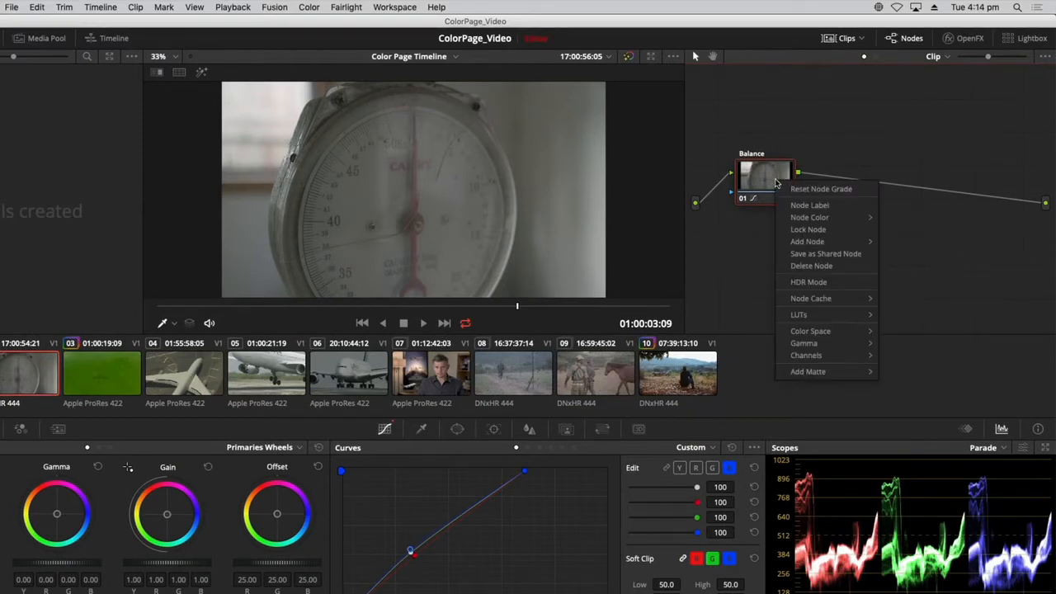
mouse_move(856, 223)
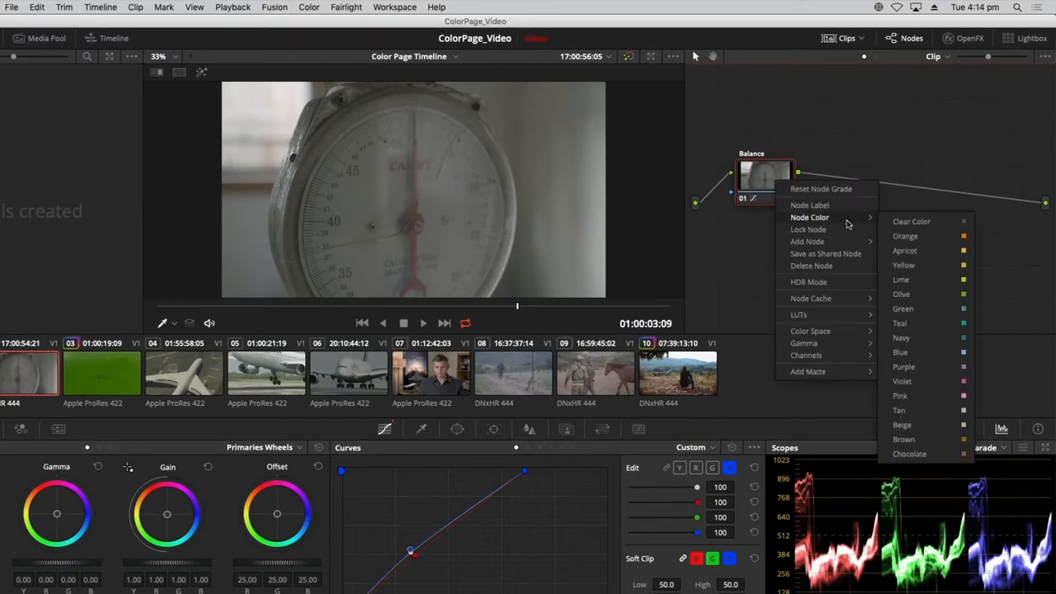
mouse_move(858, 241)
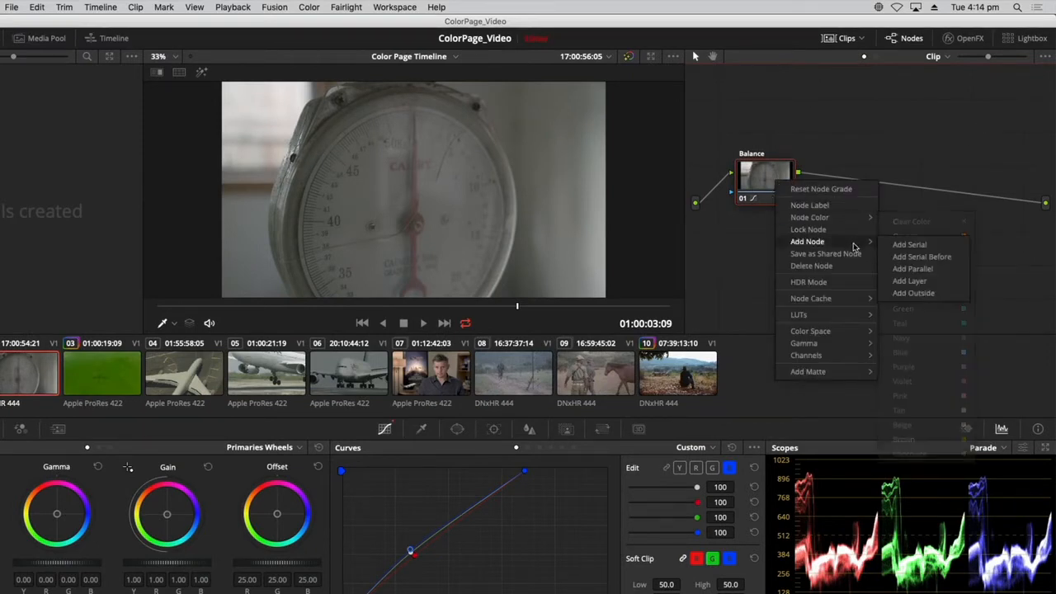
click(902, 247)
drag(843, 182, 894, 183)
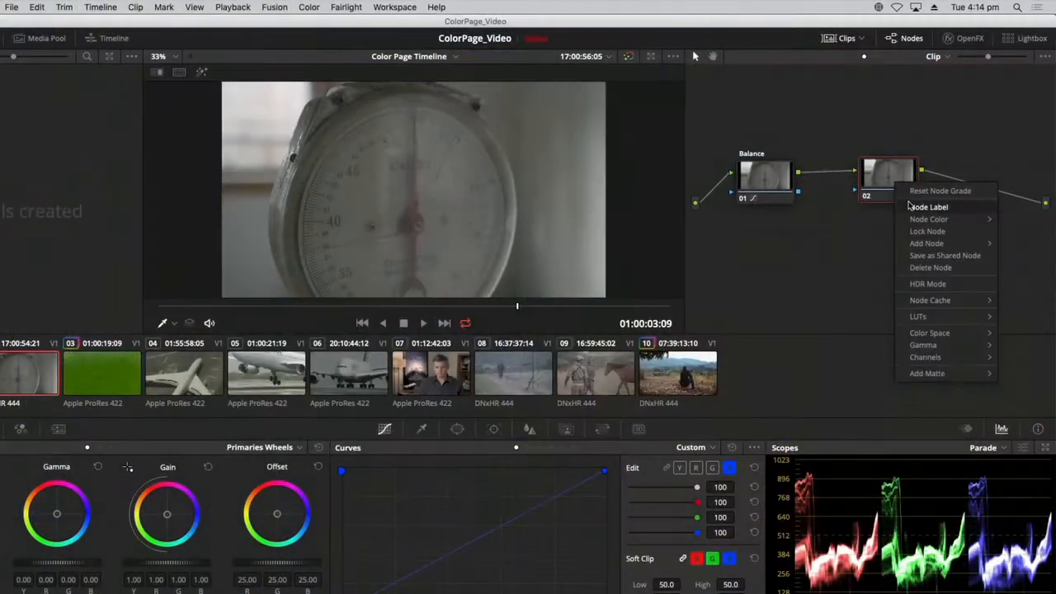
click(909, 207)
text(Contrast)
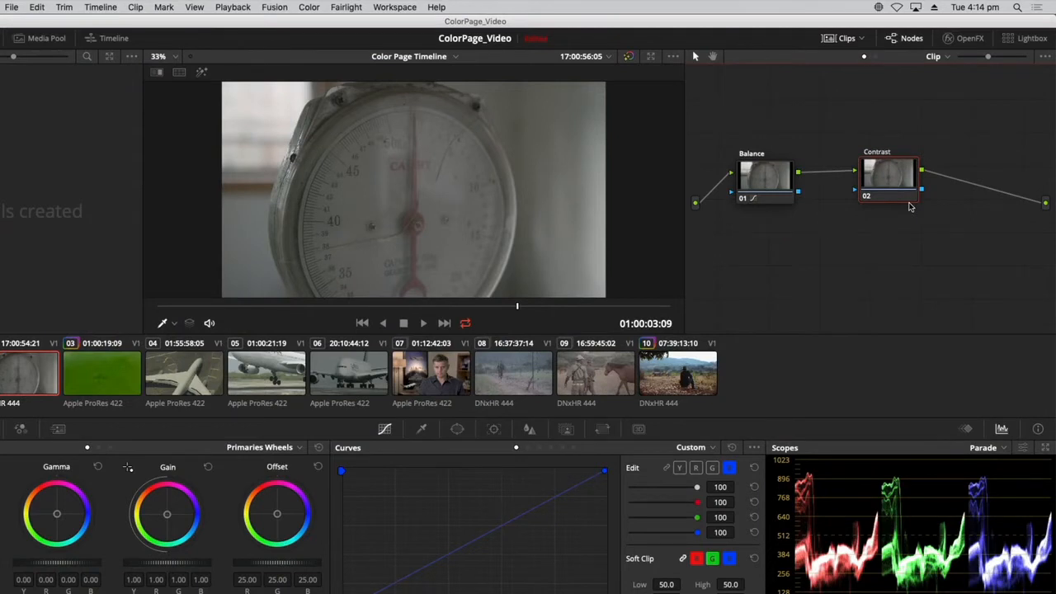
key(Return)
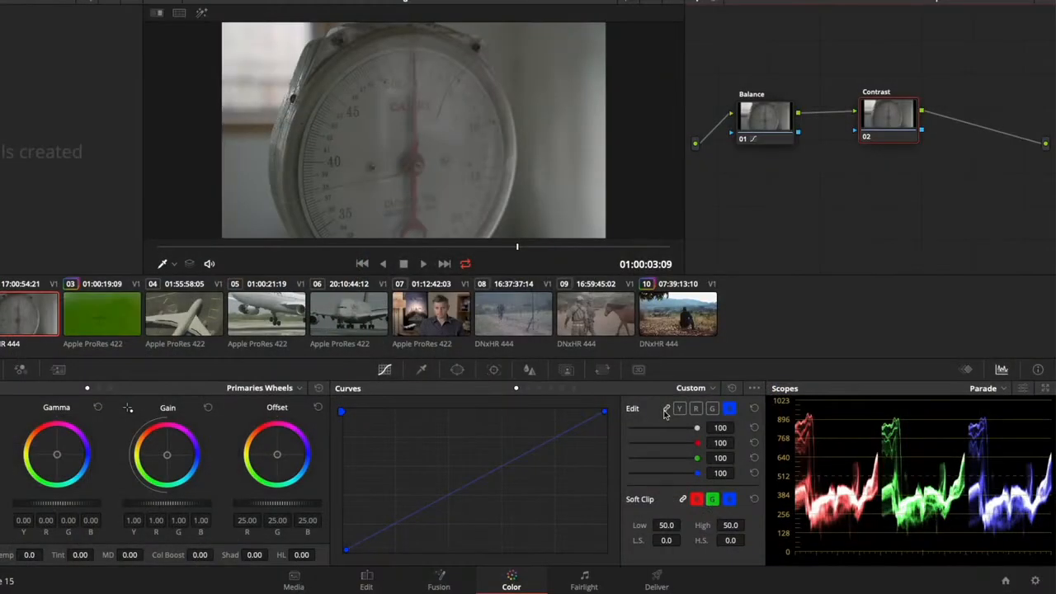
Link all curve channels on the Contrast node and shape a gentle S-curve by lowering a shadow point and raising a highlight point
click(666, 409)
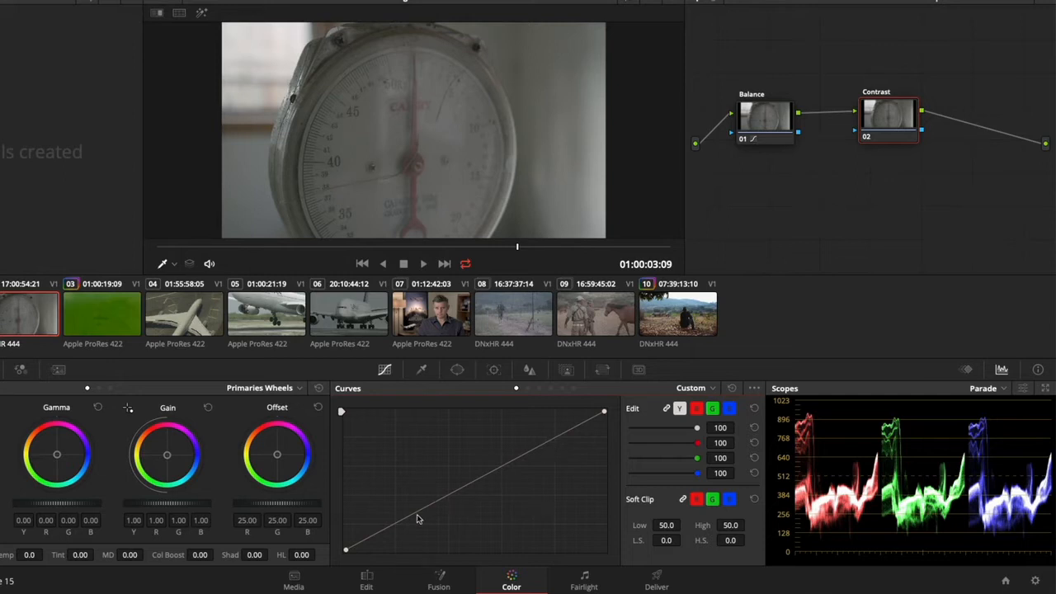
drag(412, 520, 413, 523)
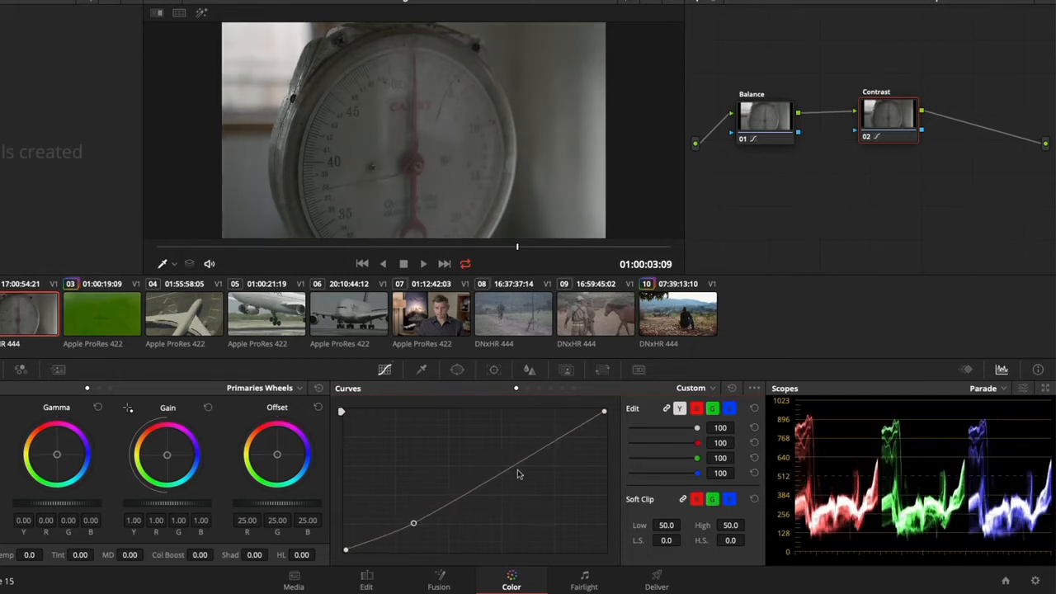
drag(516, 470, 510, 455)
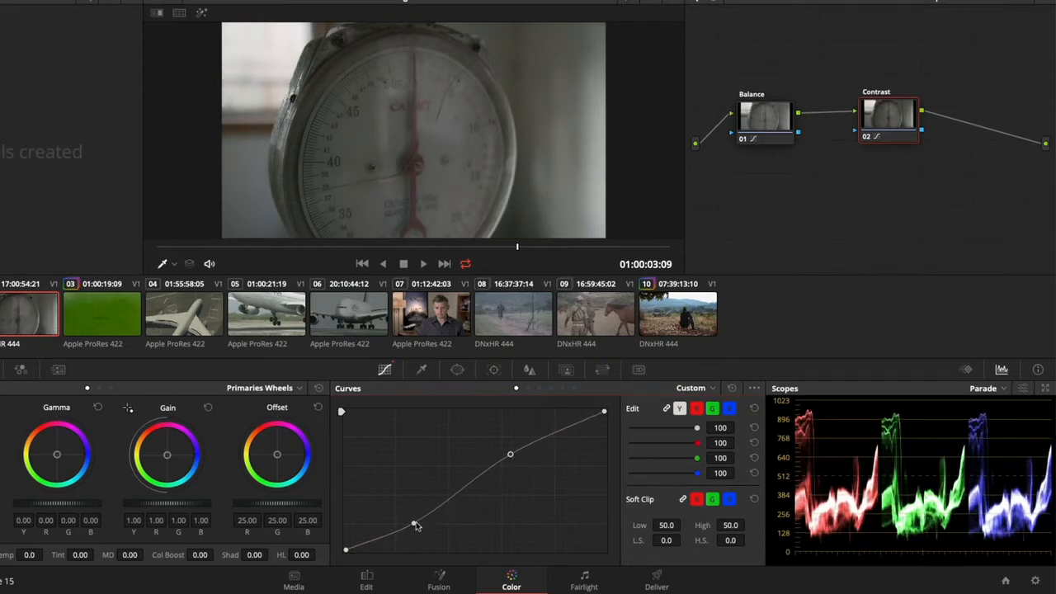
drag(413, 523, 410, 526)
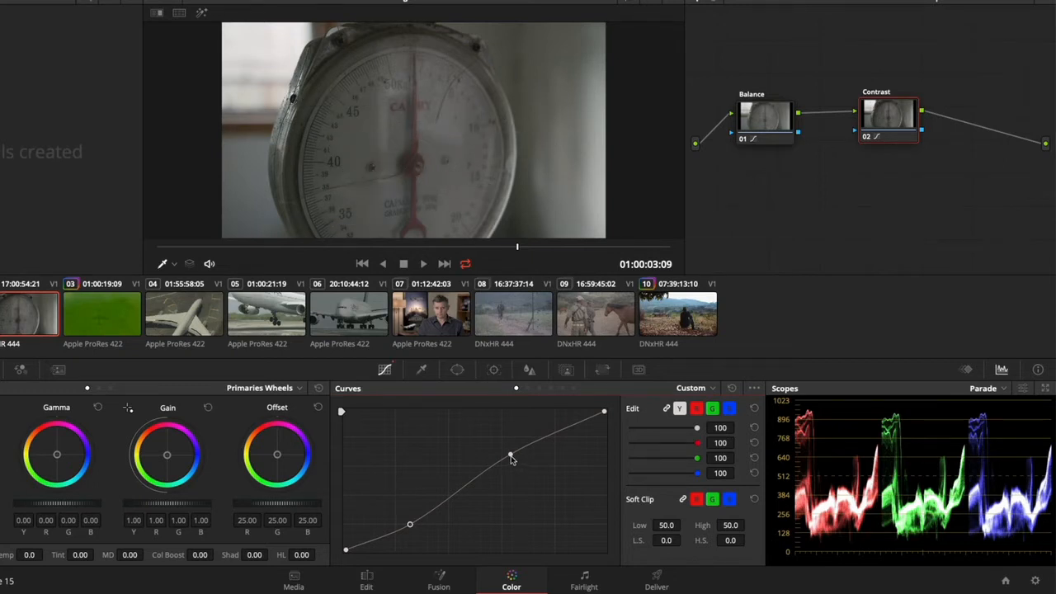
drag(510, 455, 508, 453)
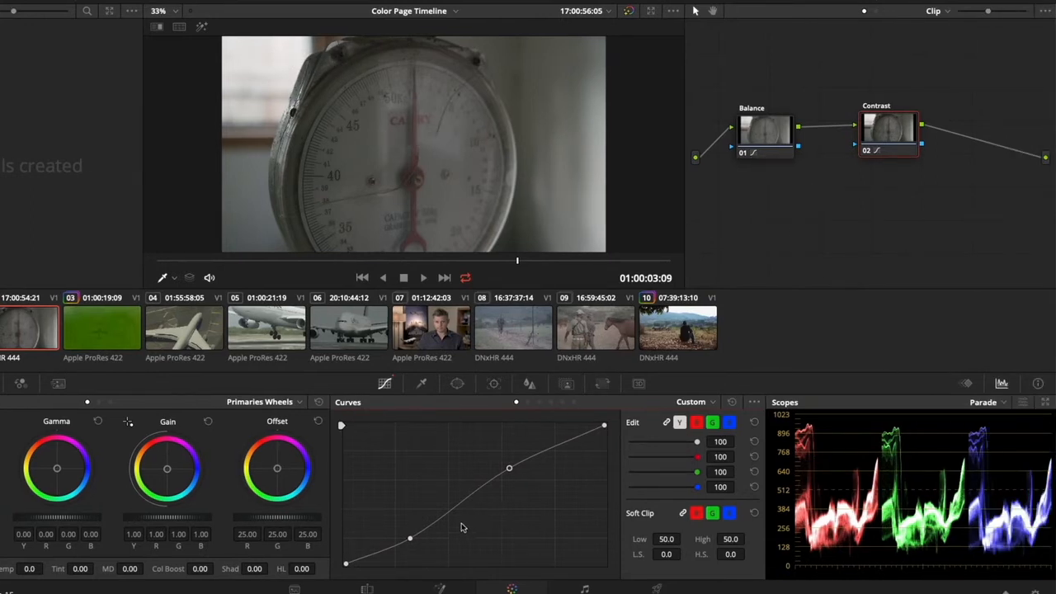
drag(409, 539, 410, 540)
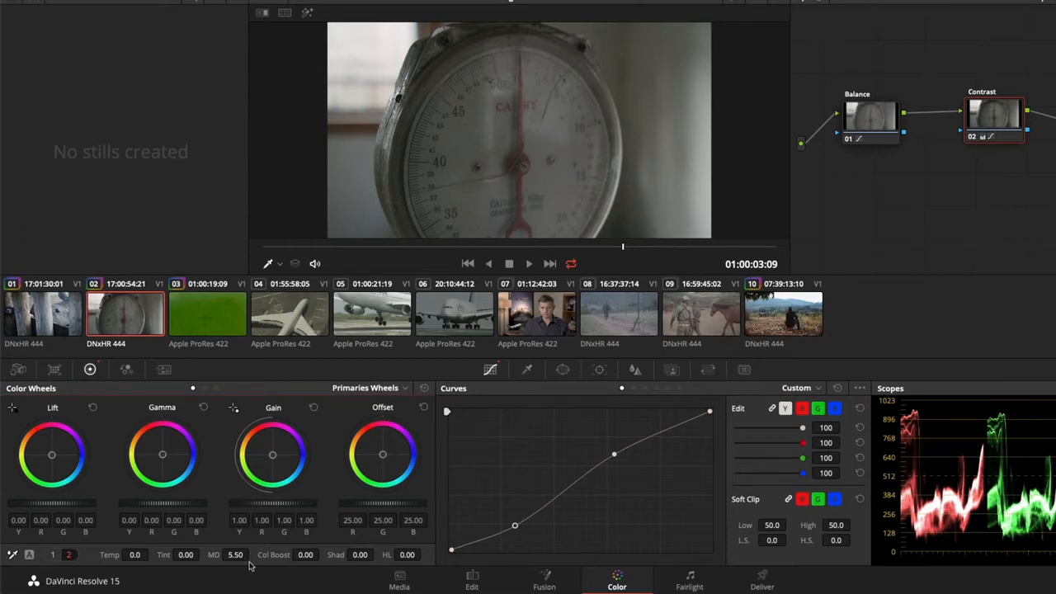
Toggle the Contrast node off and on to compare its effect, first in the normal viewer and again in the full-screen viewer
key(super+d)
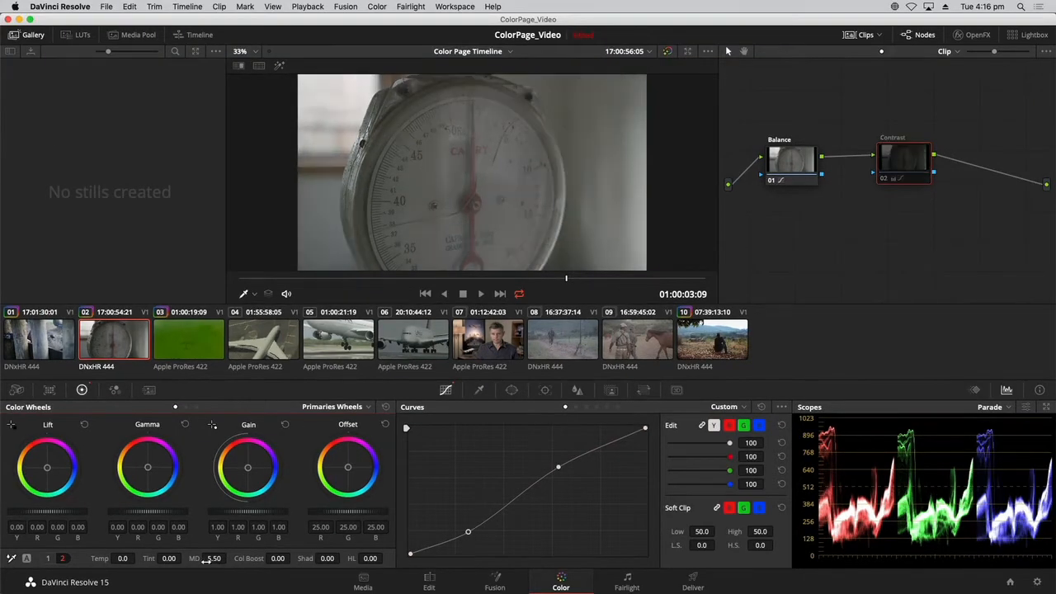
key(super+d)
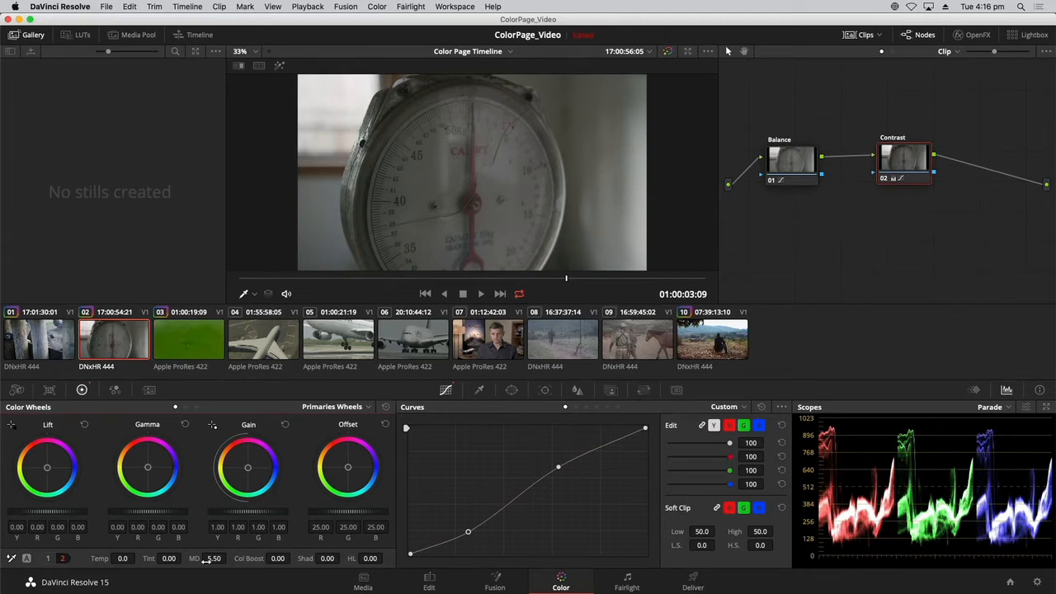
key(super+d)
key(super+d)
key(super+f)
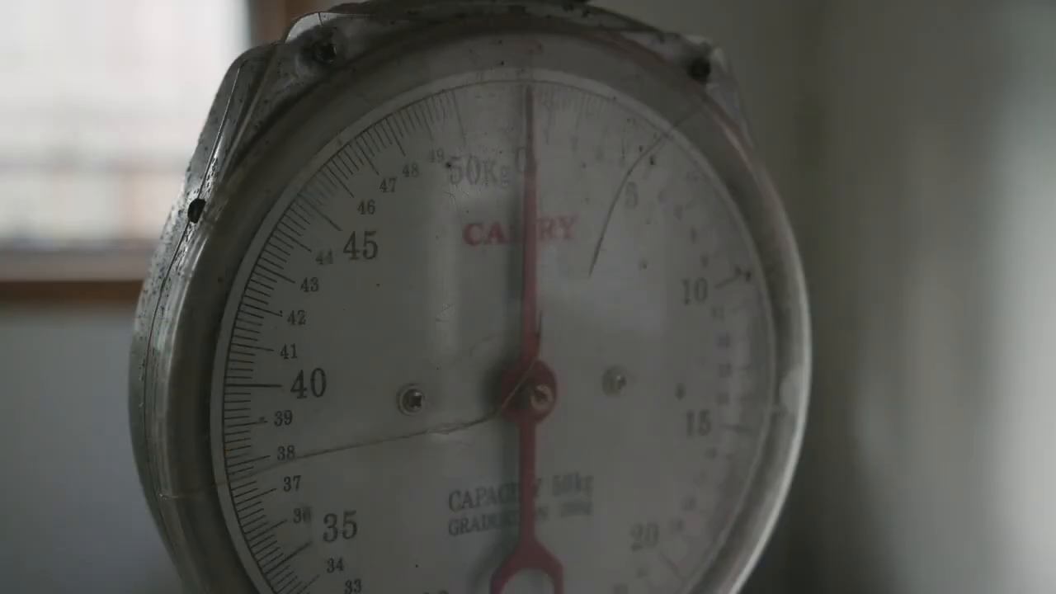
key(super+d)
key(super+d)
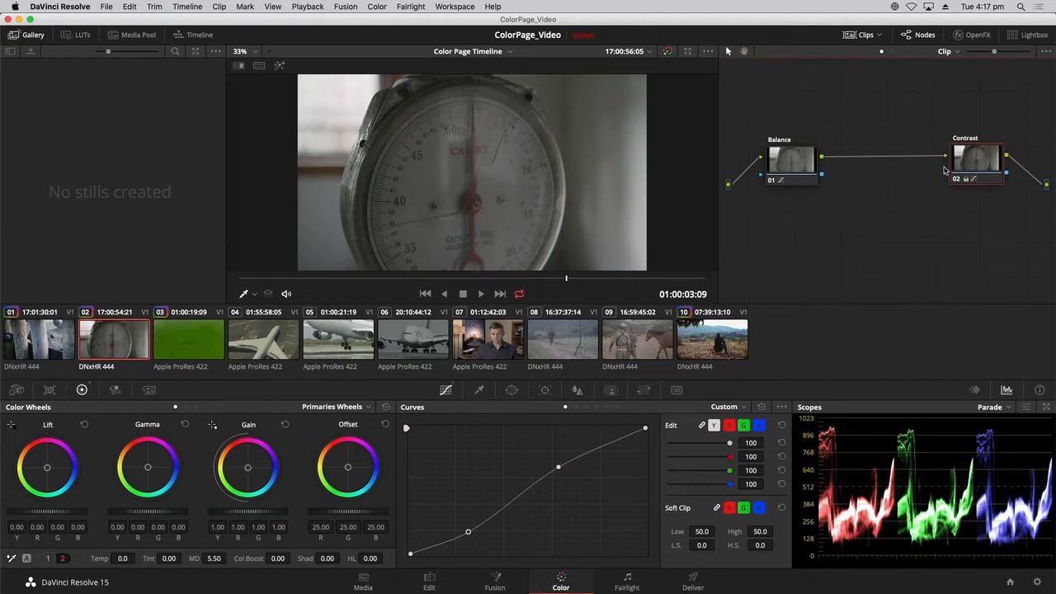
Insert a serial node before the Contrast node and arrange it in line between Balance and Contrast
drag(987, 174, 957, 175)
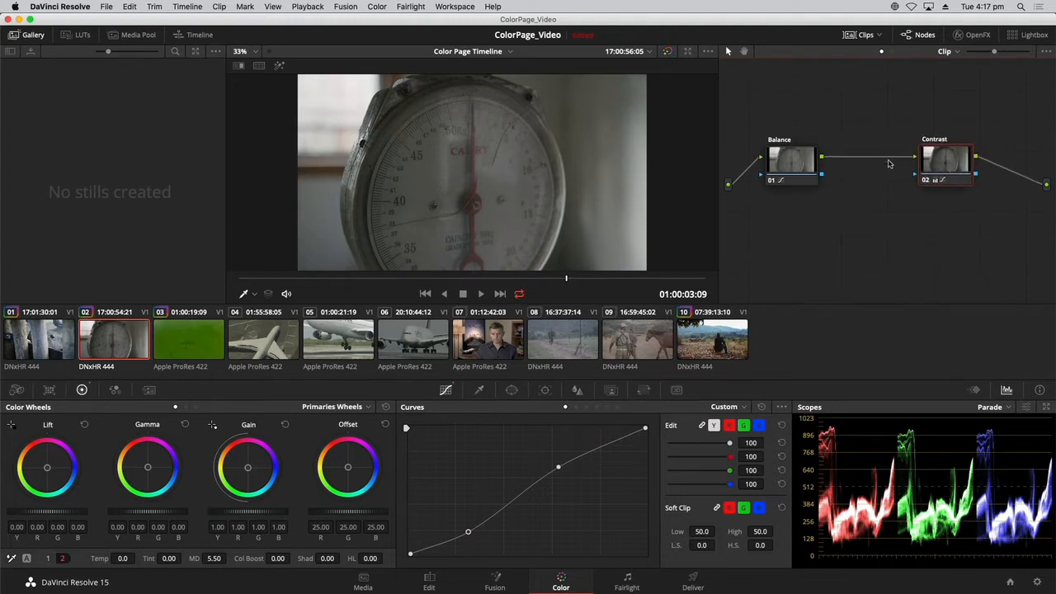
right_click(936, 168)
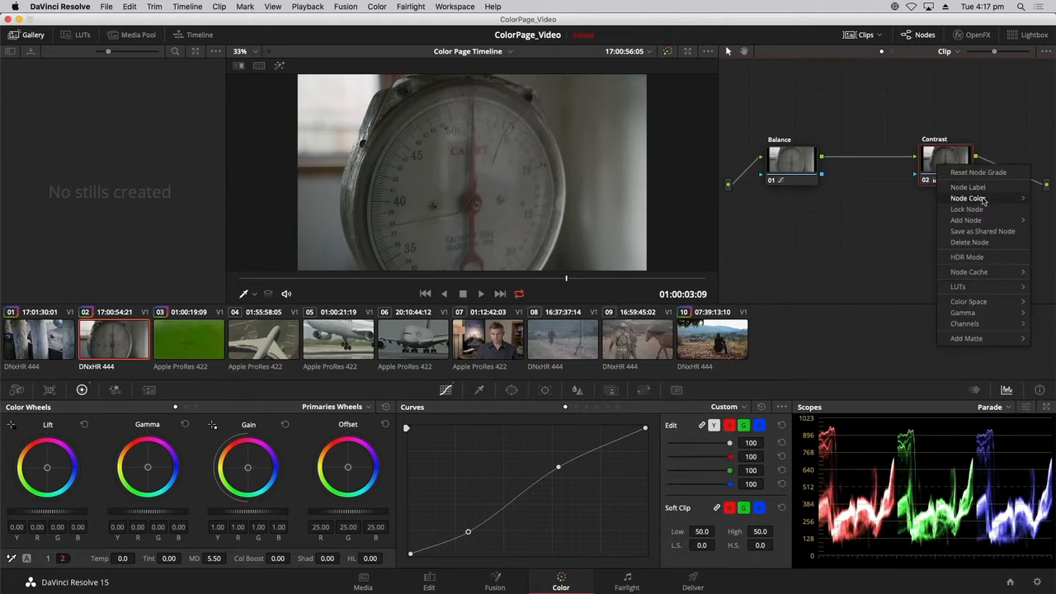
mouse_move(980, 200)
mouse_move(979, 220)
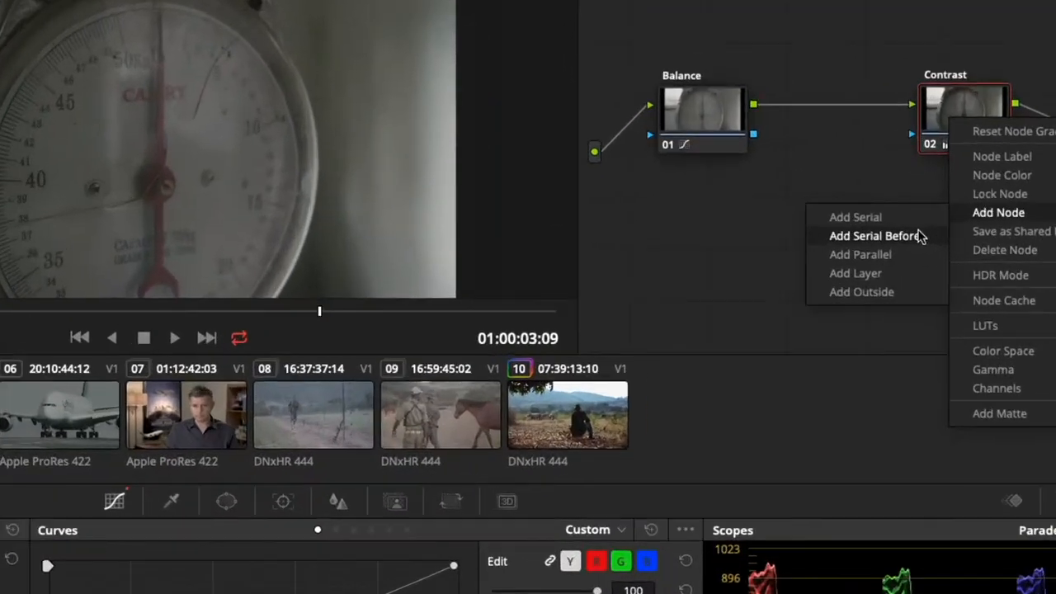
click(922, 238)
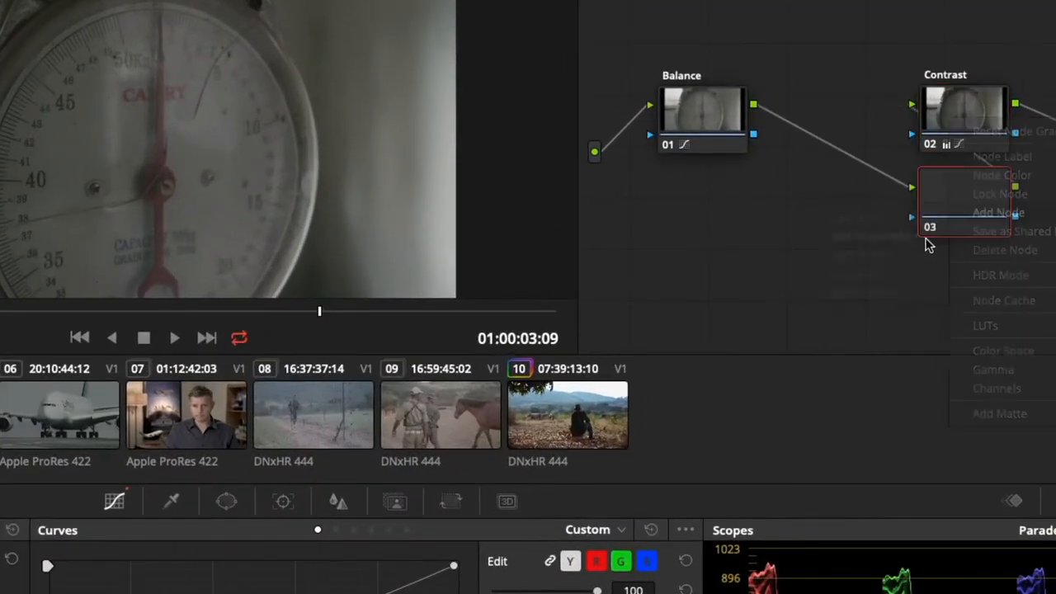
drag(976, 227, 853, 135)
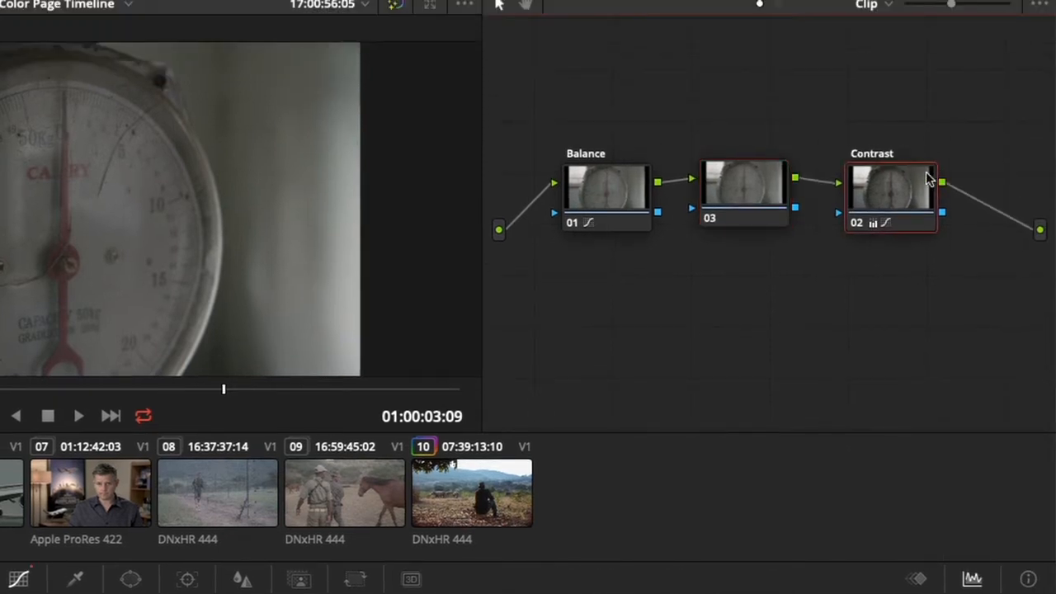
drag(895, 99, 924, 102)
Center node 03 between its neighbouring nodes and label it "Cross Process"
drag(734, 200, 748, 197)
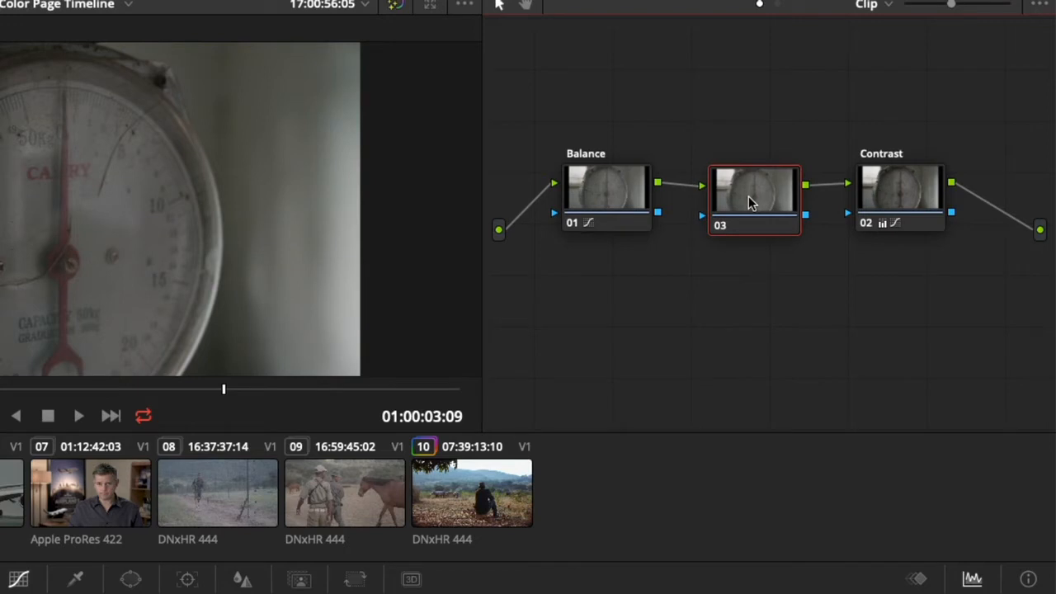
text(Cross Process)
key(Return)
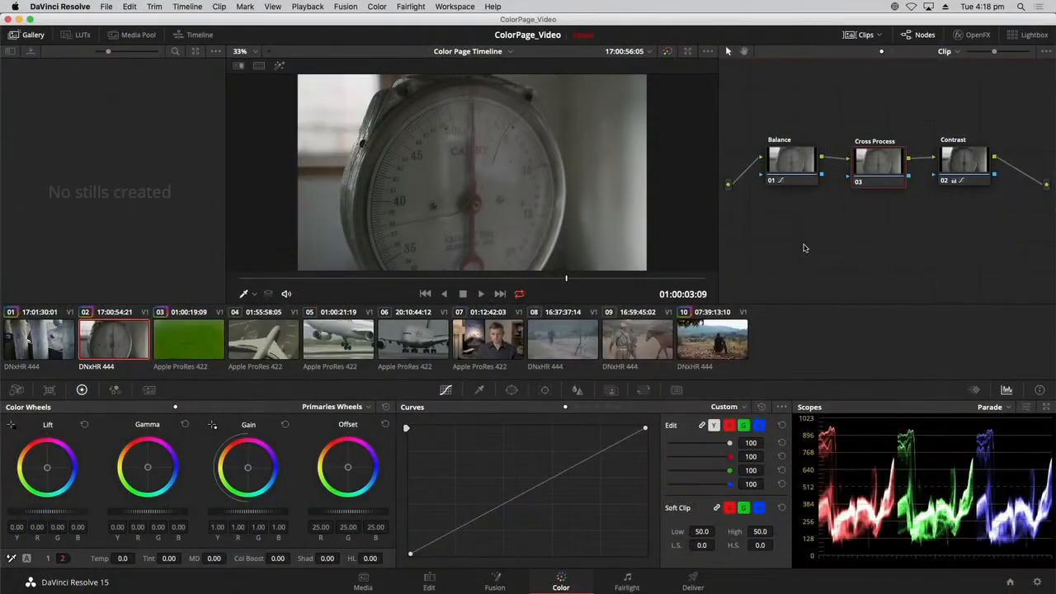
Try a slight two-point bend on the isolated red curve of the Cross Process node, and reset the curves
click(729, 427)
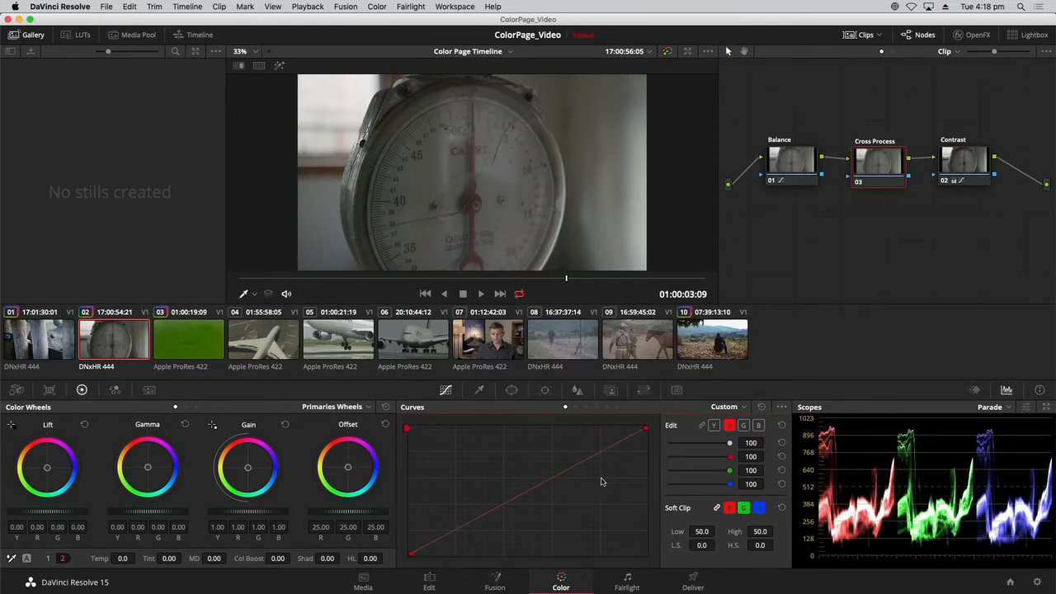
drag(471, 522, 472, 528)
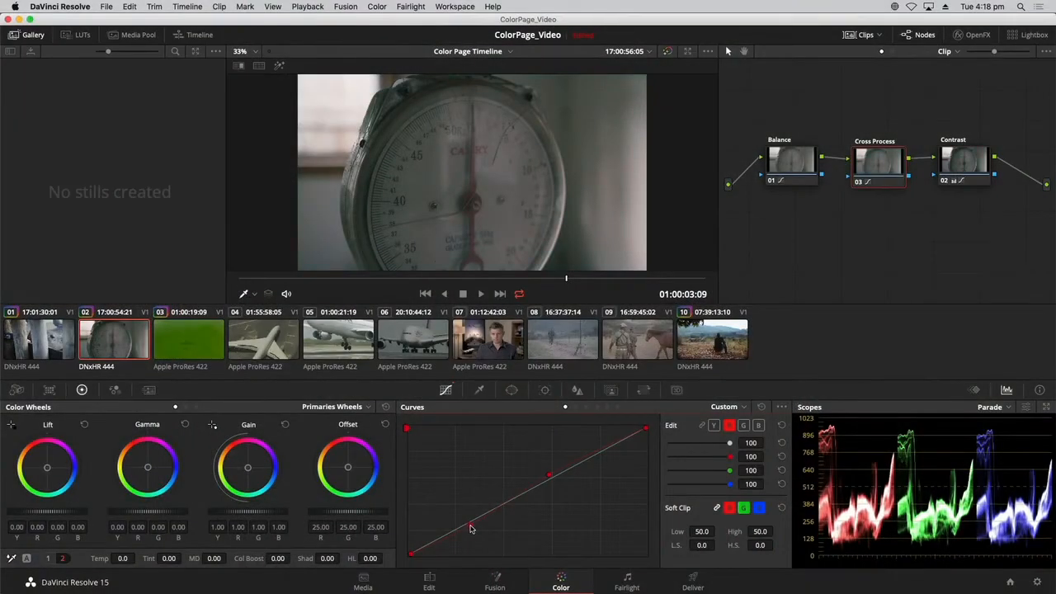
click(470, 526)
click(760, 408)
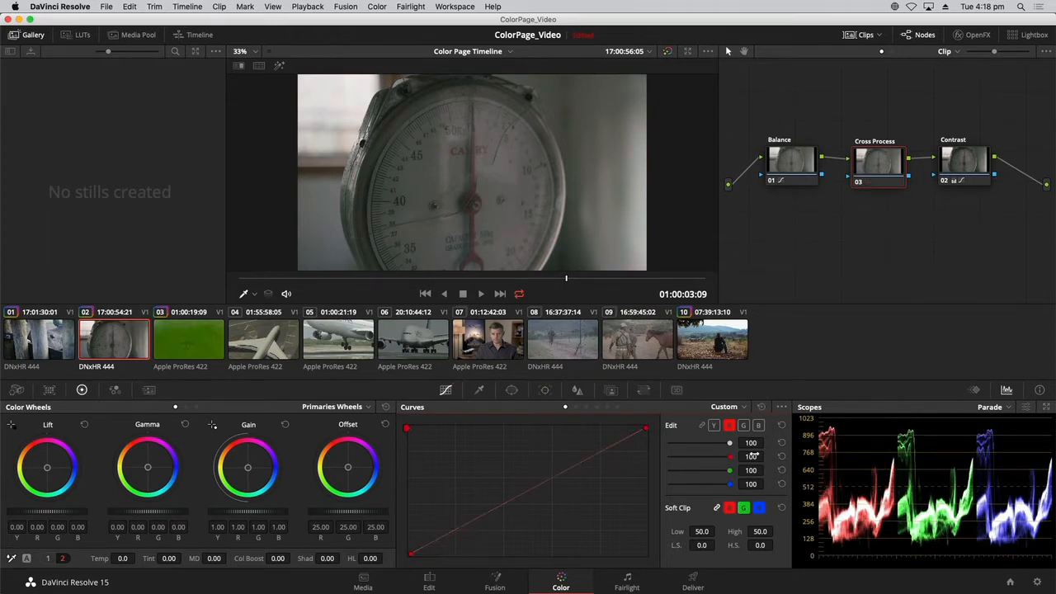
Isolate the blue curve on the Cross Process node, slightly raising a shadow point and lowering a highlight point for blue shadows and yellow highlights
click(758, 425)
drag(463, 529, 463, 513)
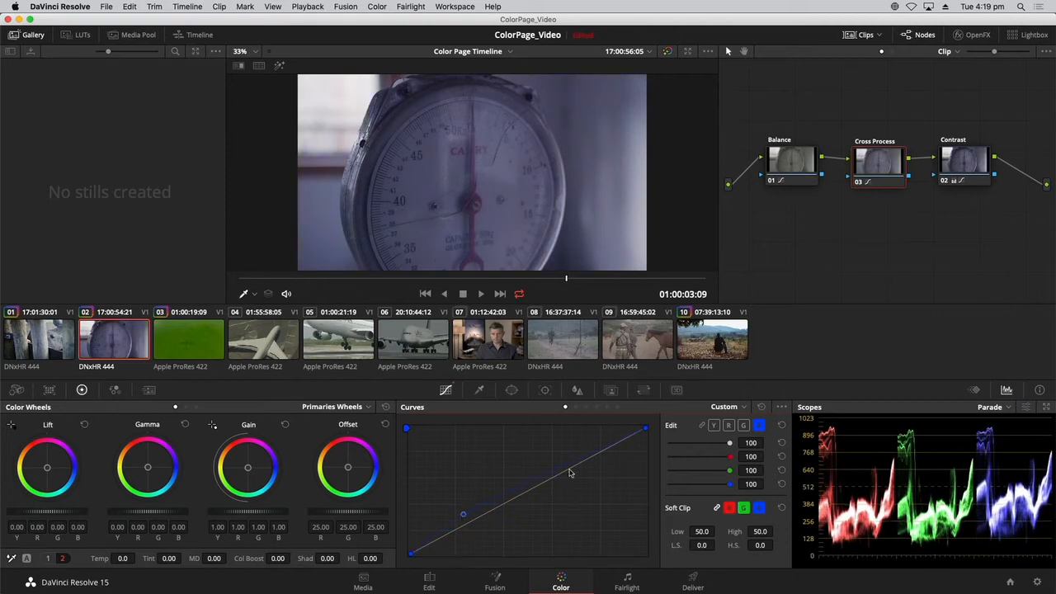
drag(556, 475, 571, 484)
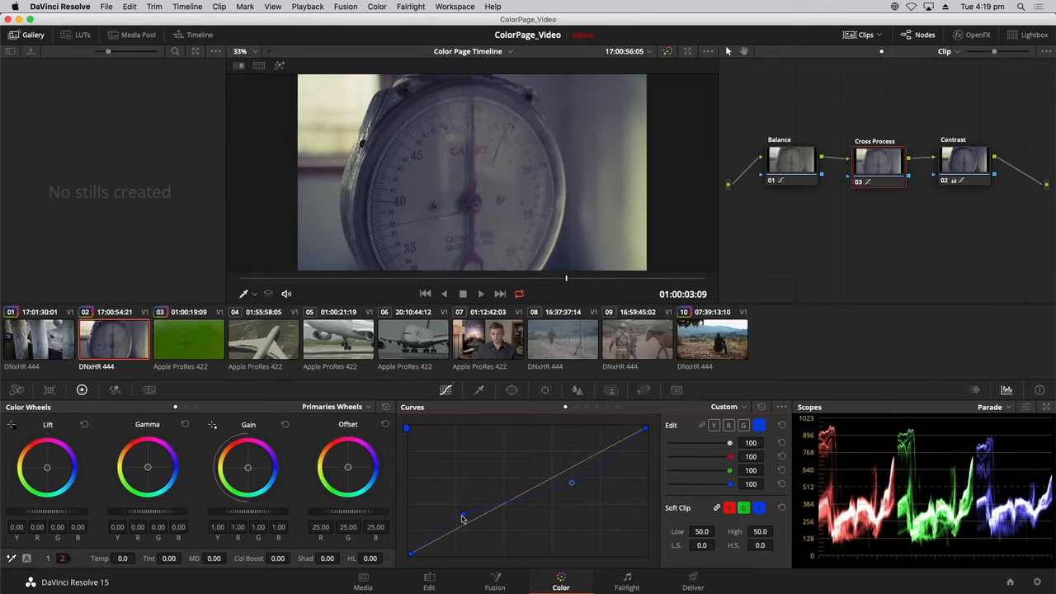
drag(464, 516, 462, 521)
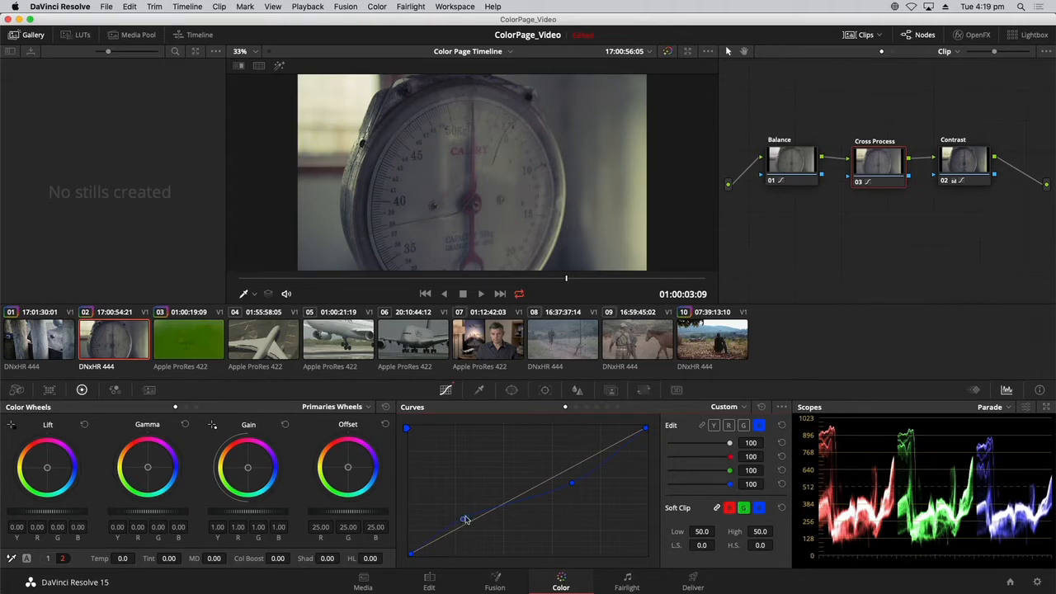
drag(573, 483, 563, 492)
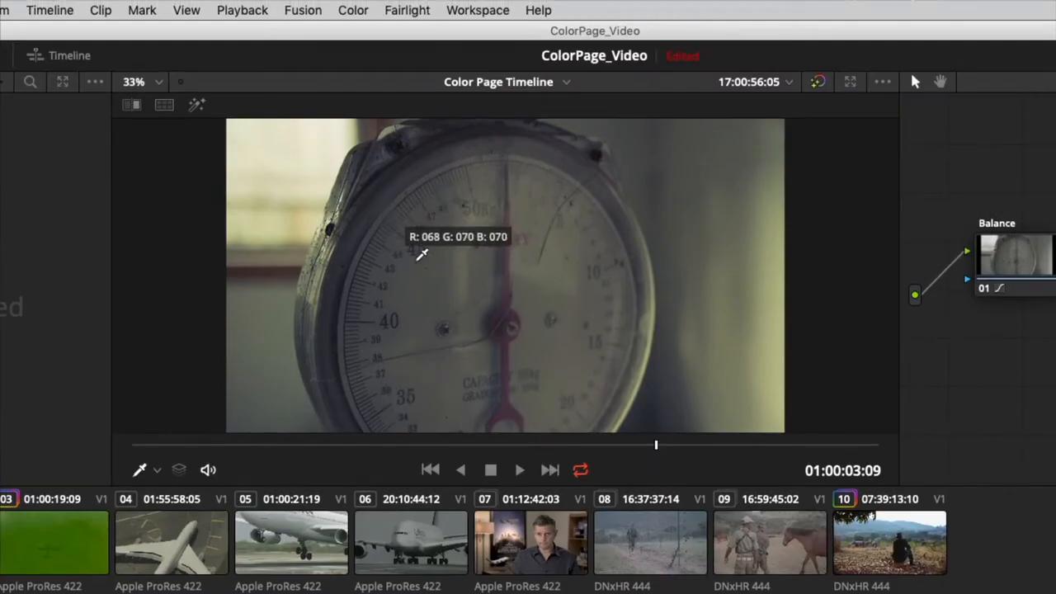
Grab a still of the graded scale clip and label it "Cross Process"
right_click(618, 284)
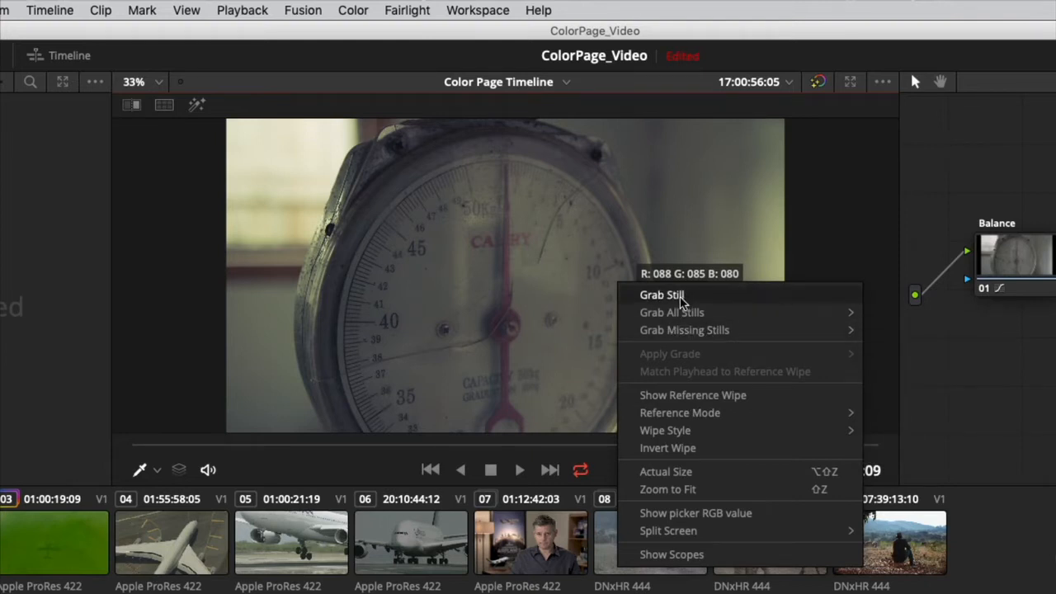
click(681, 297)
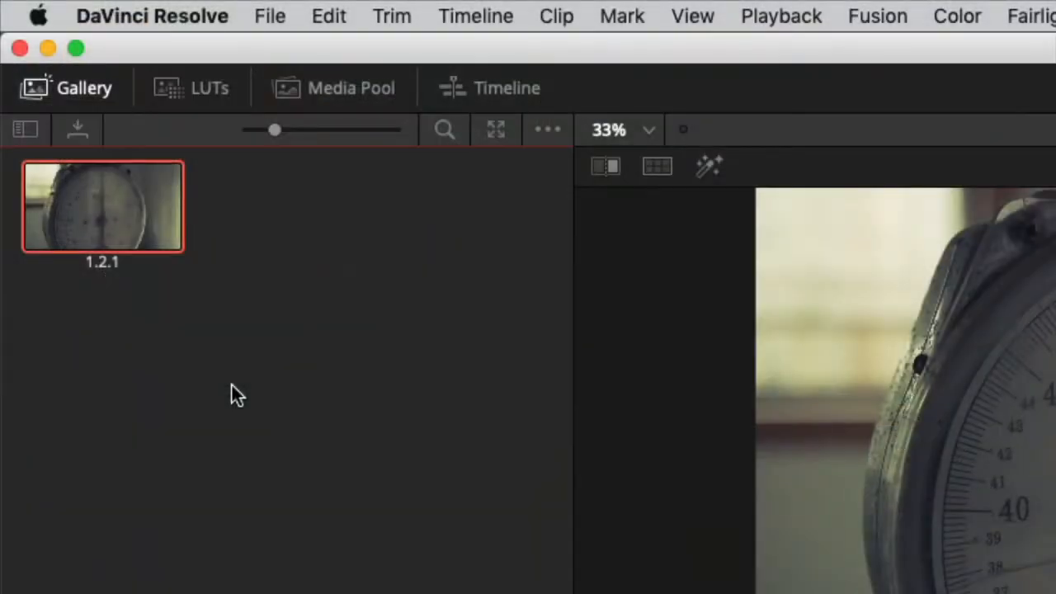
text(Cross Process)
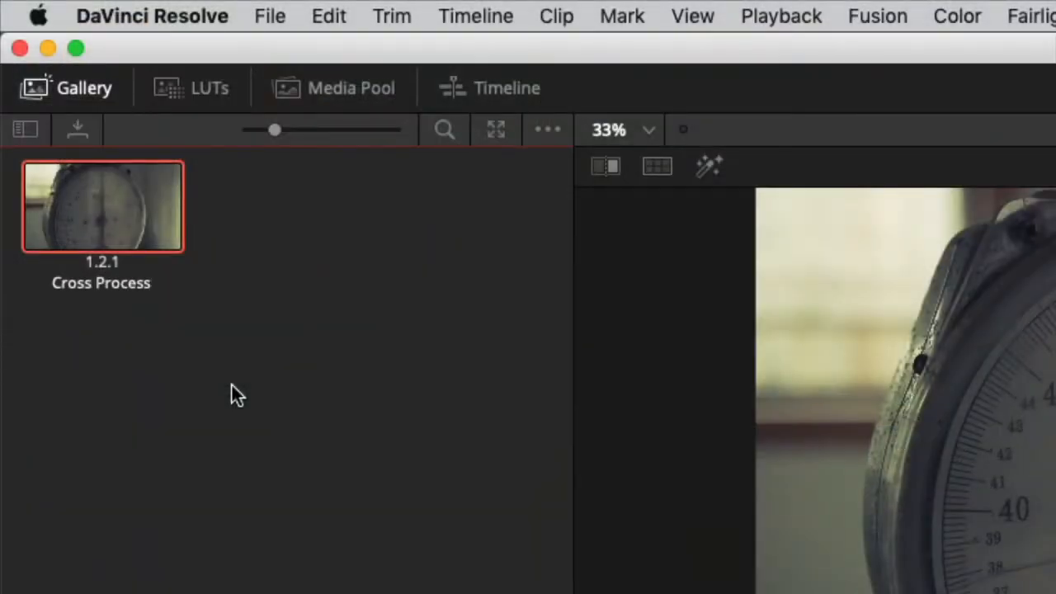
key(Return)
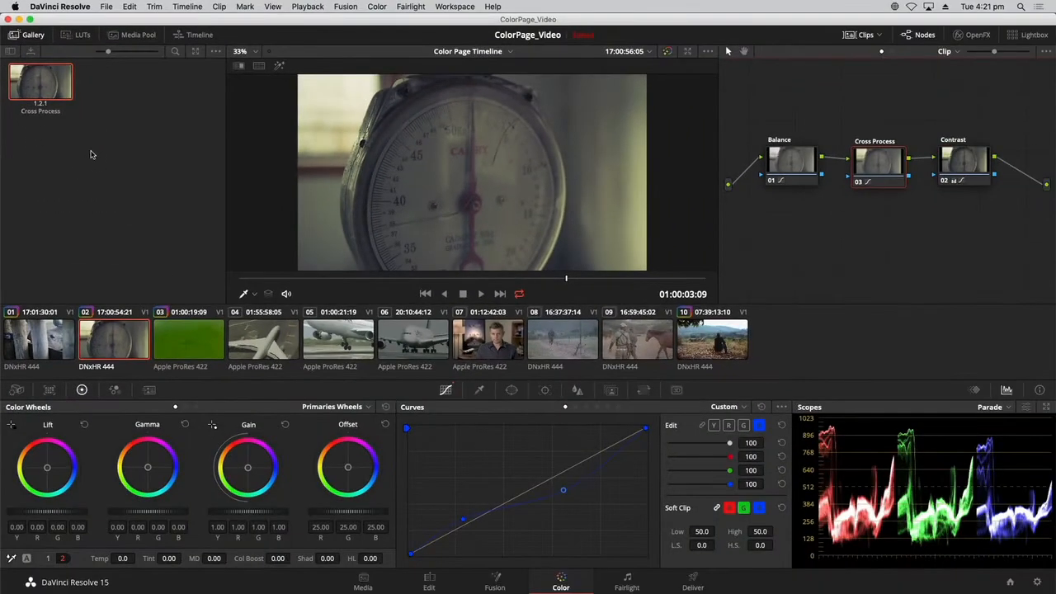
Grab a still of the graded rhino clip 01 and label it "Blue Look"
click(47, 348)
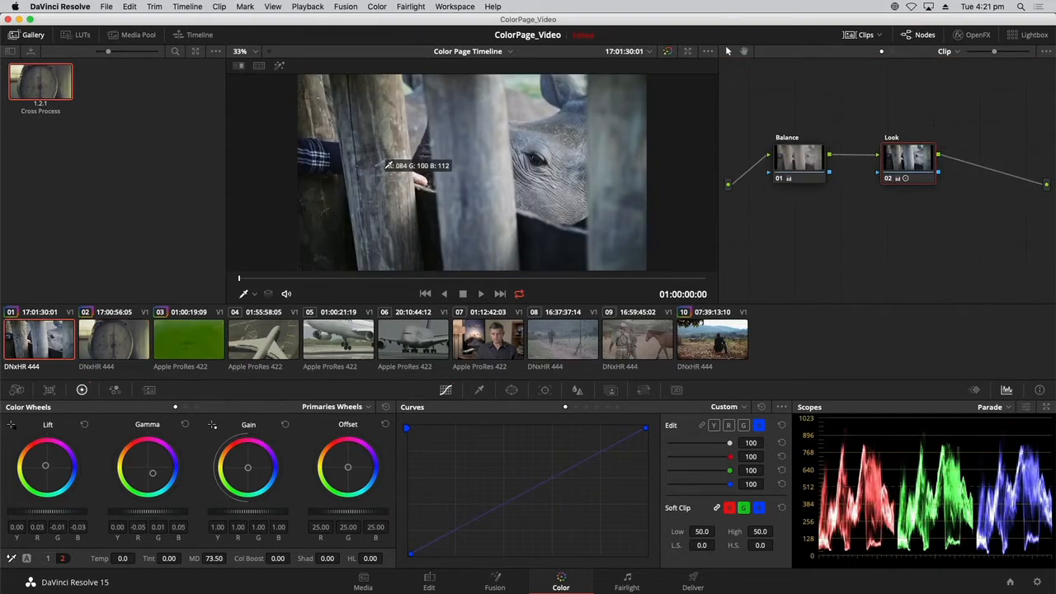
right_click(422, 144)
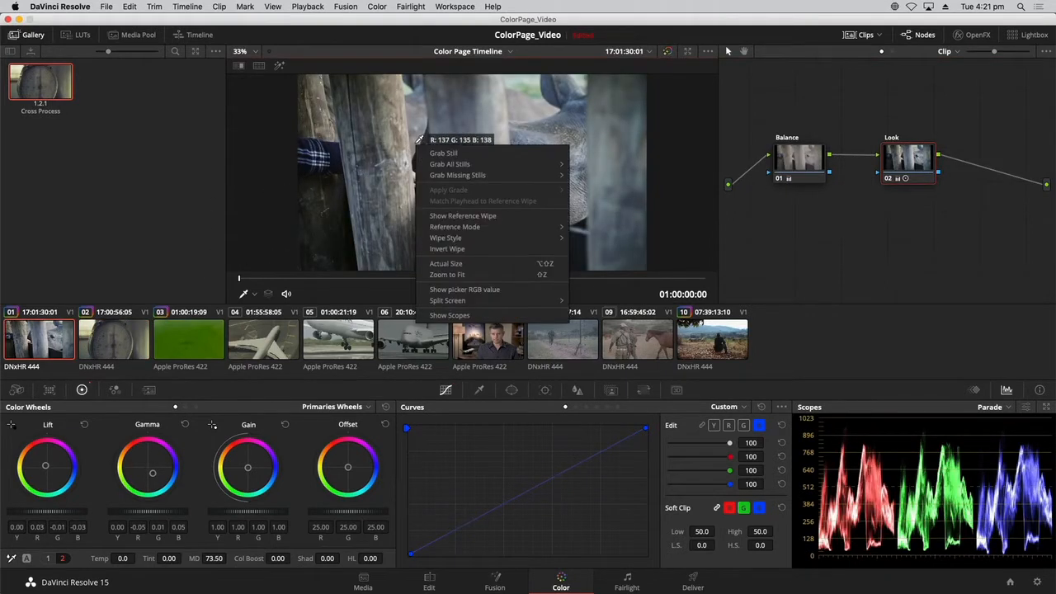
click(437, 156)
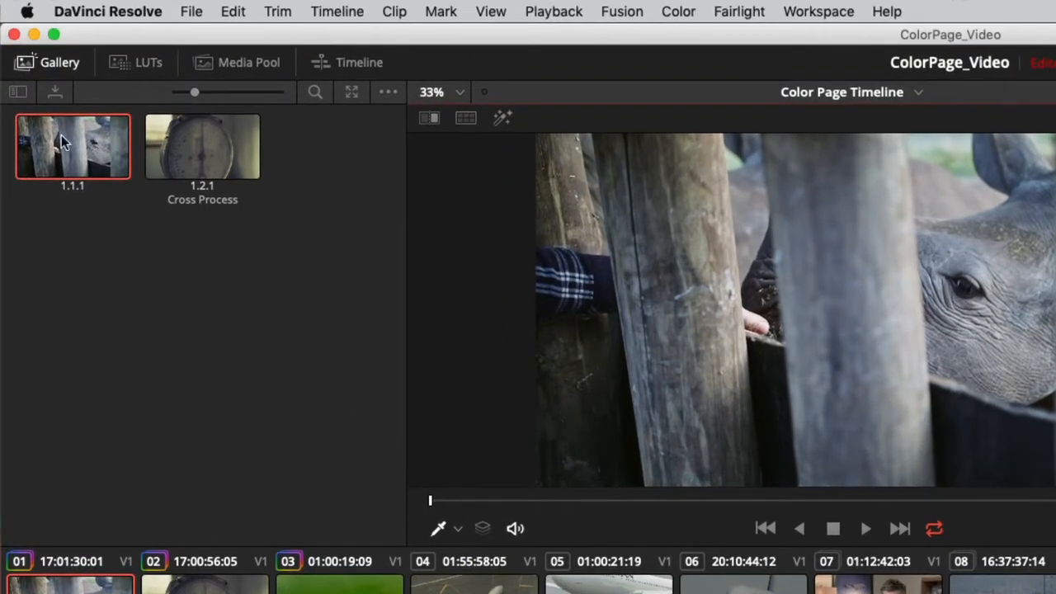
right_click(58, 156)
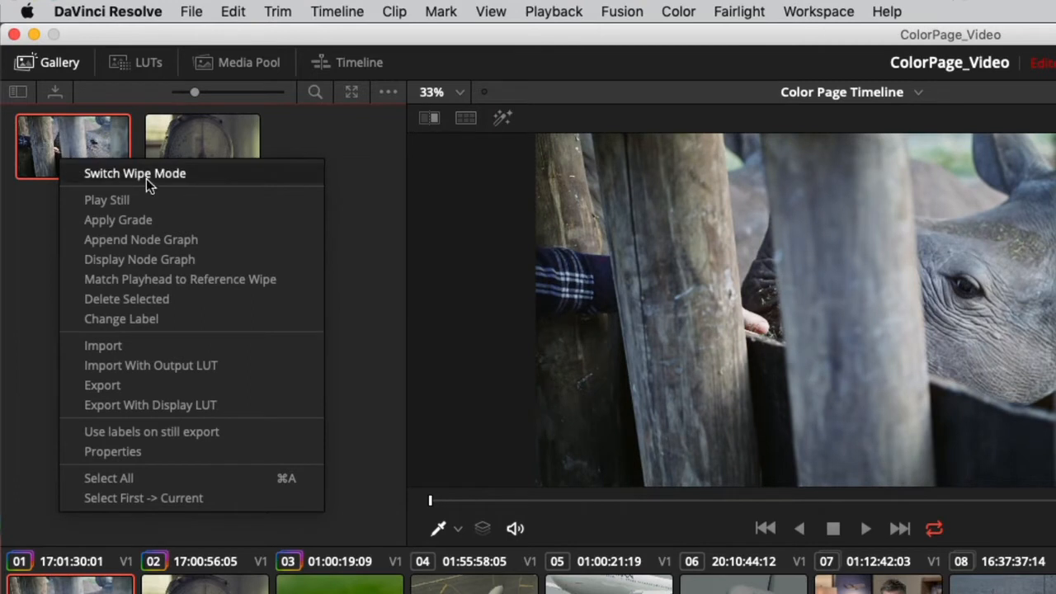
click(151, 321)
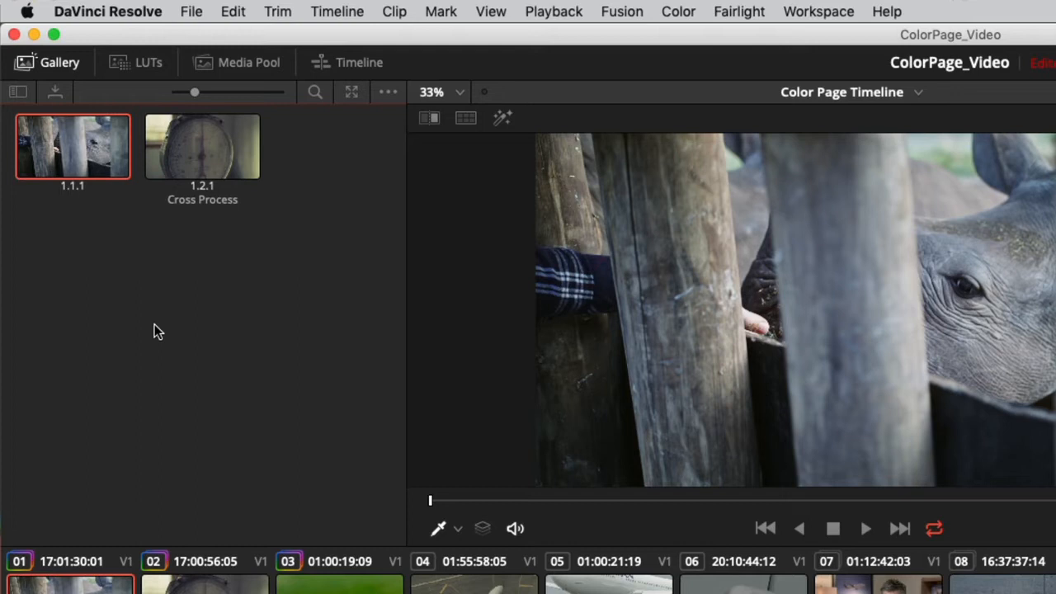
text(Blue Look)
key(Return)
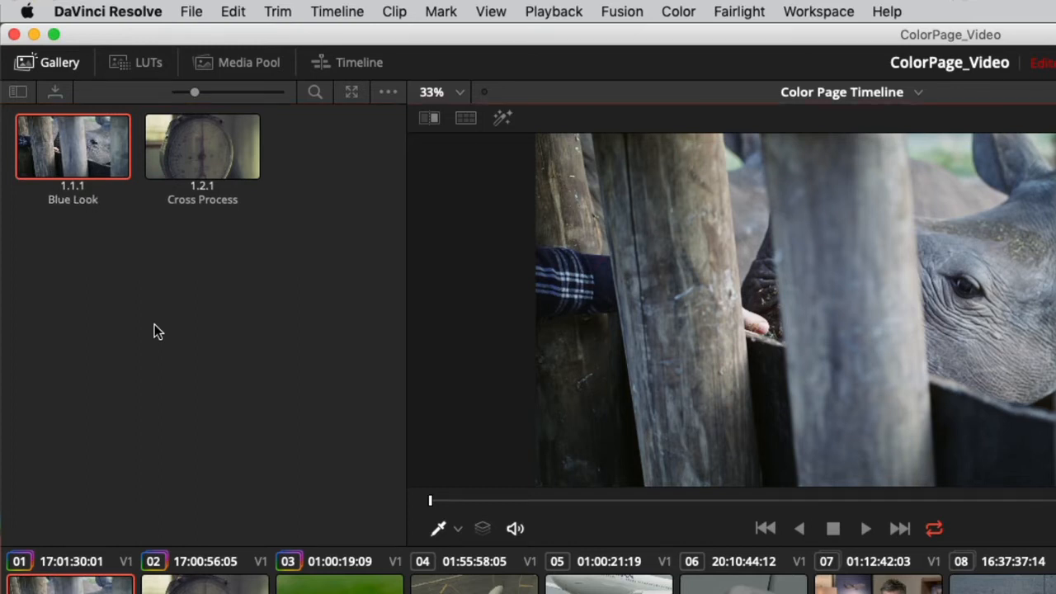
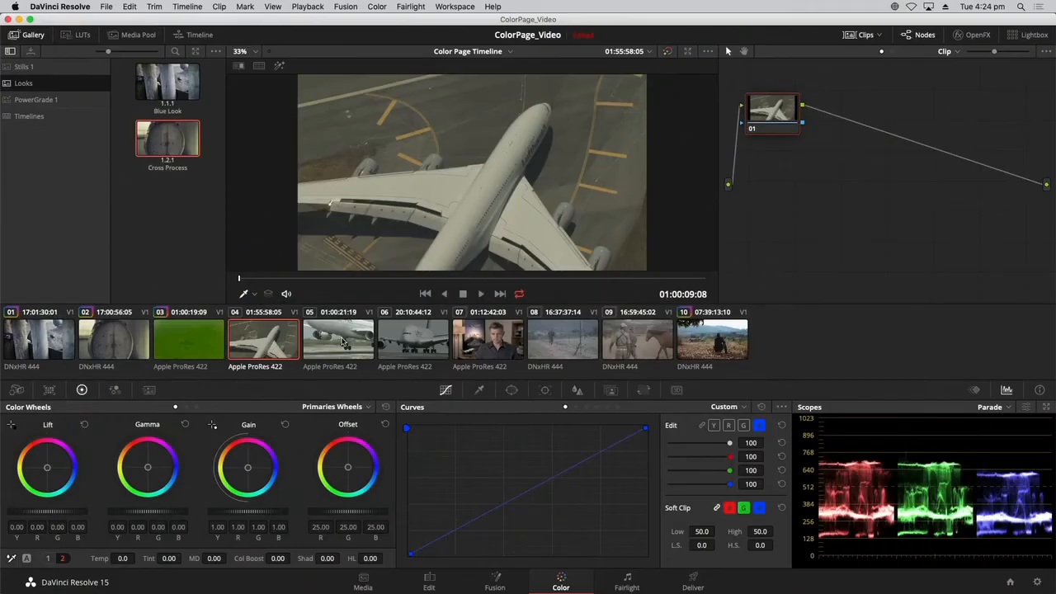
Compare the look of the ungraded airplane clips 04, 05 and 06 by switching back and forth between them
click(338, 340)
click(274, 345)
key(Down)
key(Down)
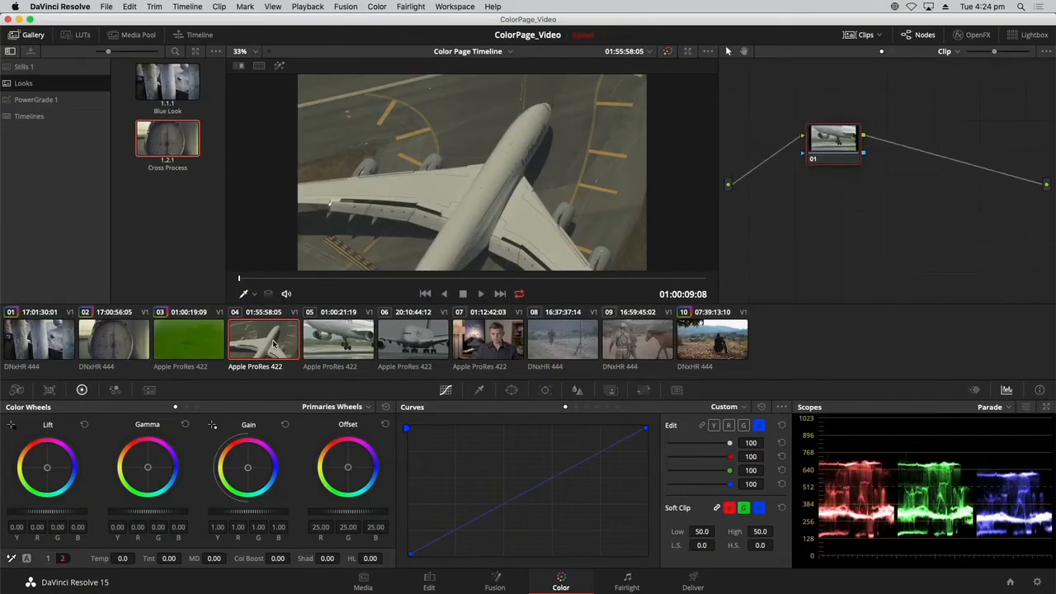
key(Up)
key(Up)
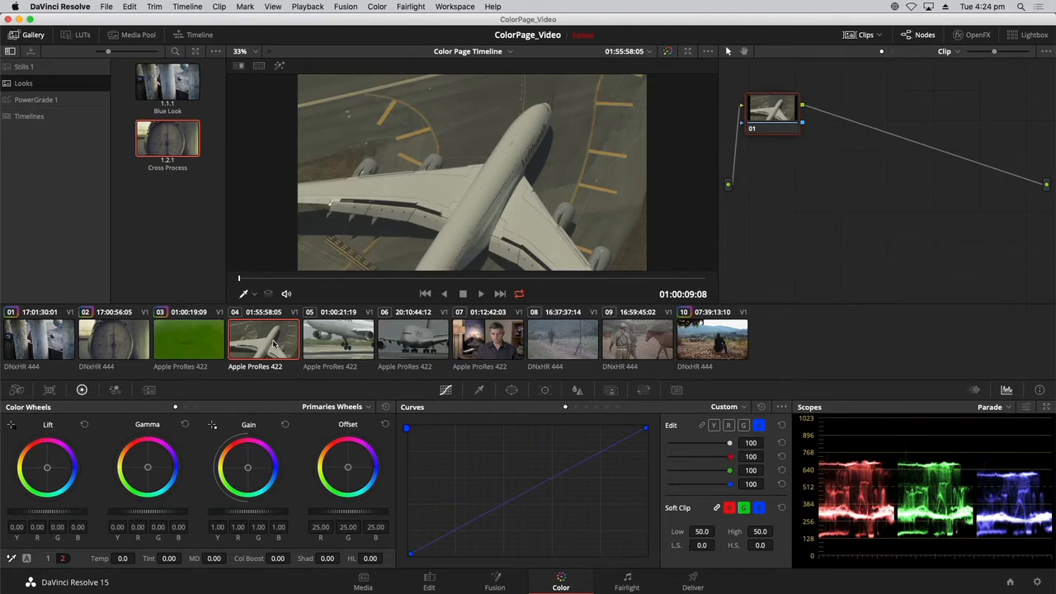
key(Down)
key(Up)
Turn off loop playback and step through airplane clips 05 and 06 to compare their colour and contrast
click(520, 295)
key(Down)
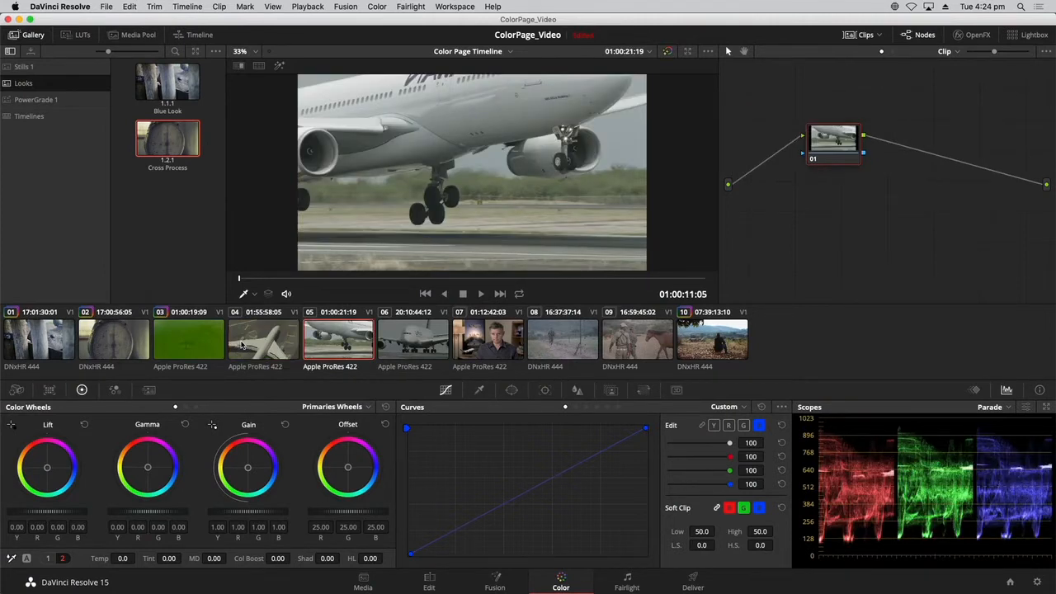
key(Down)
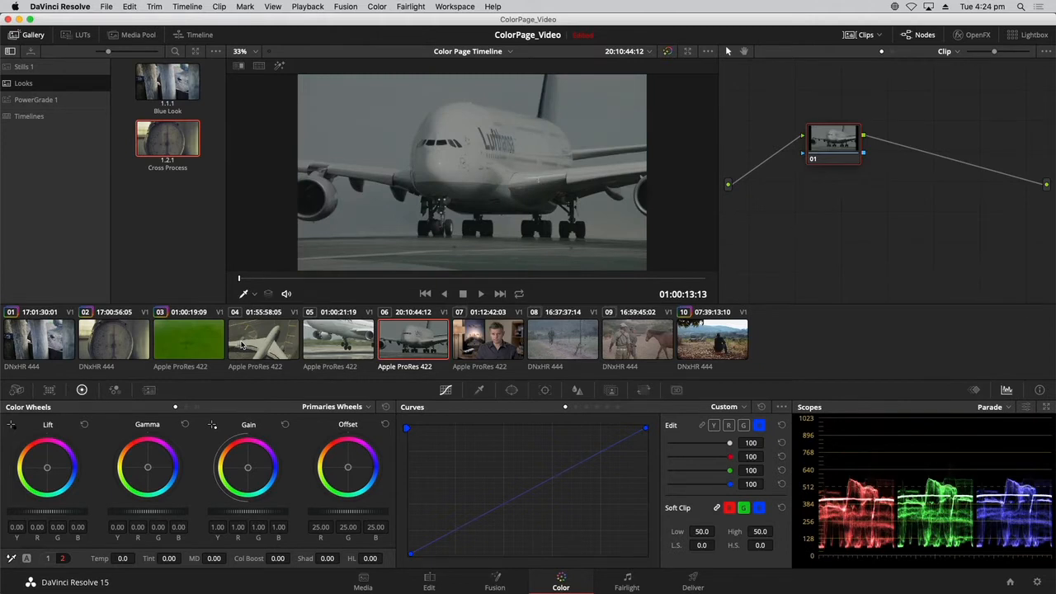
key(Up)
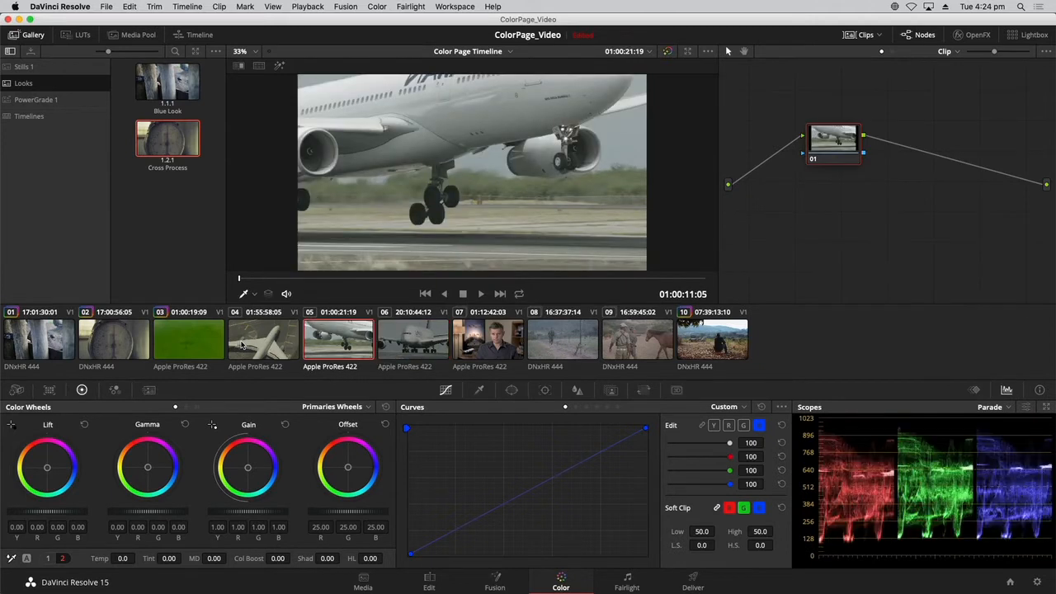
key(Up)
Make airplane clip 04 the current clip and shot match it to clip 05
click(242, 345)
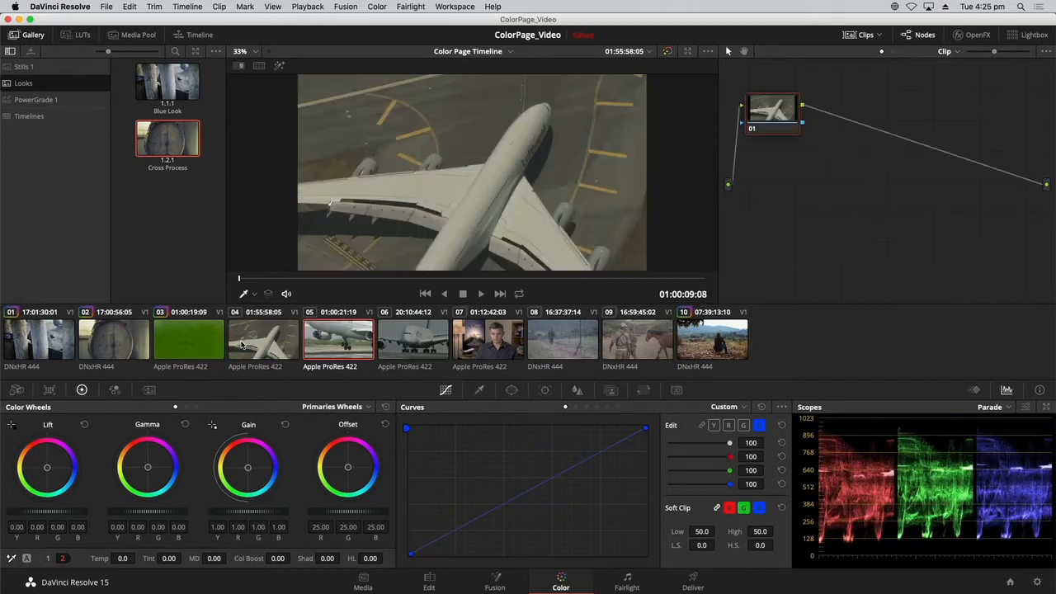
key(Down)
key(Up)
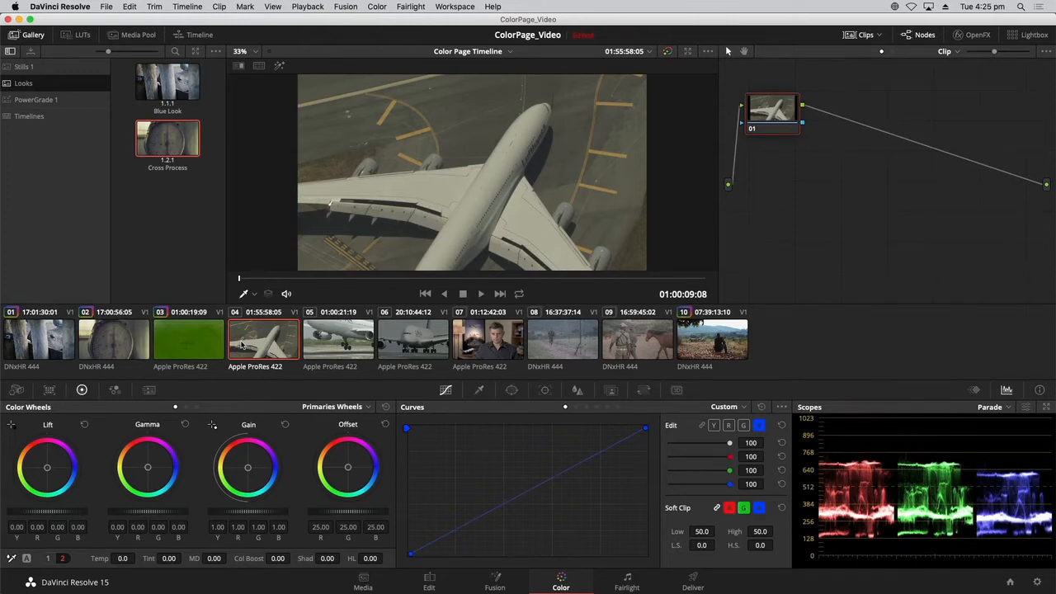
key(Down)
key(Up)
right_click(324, 341)
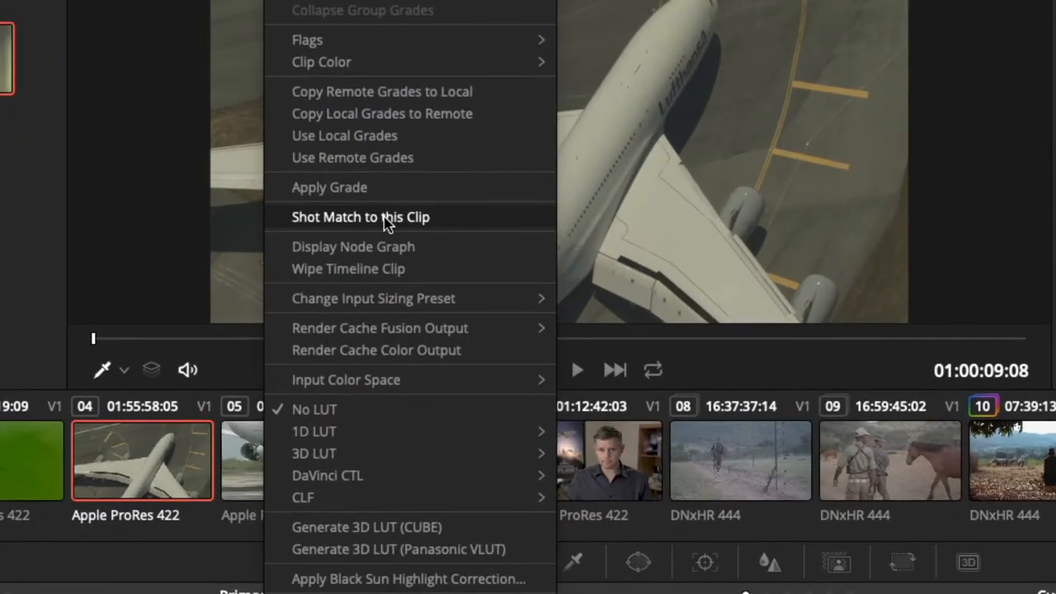
click(381, 218)
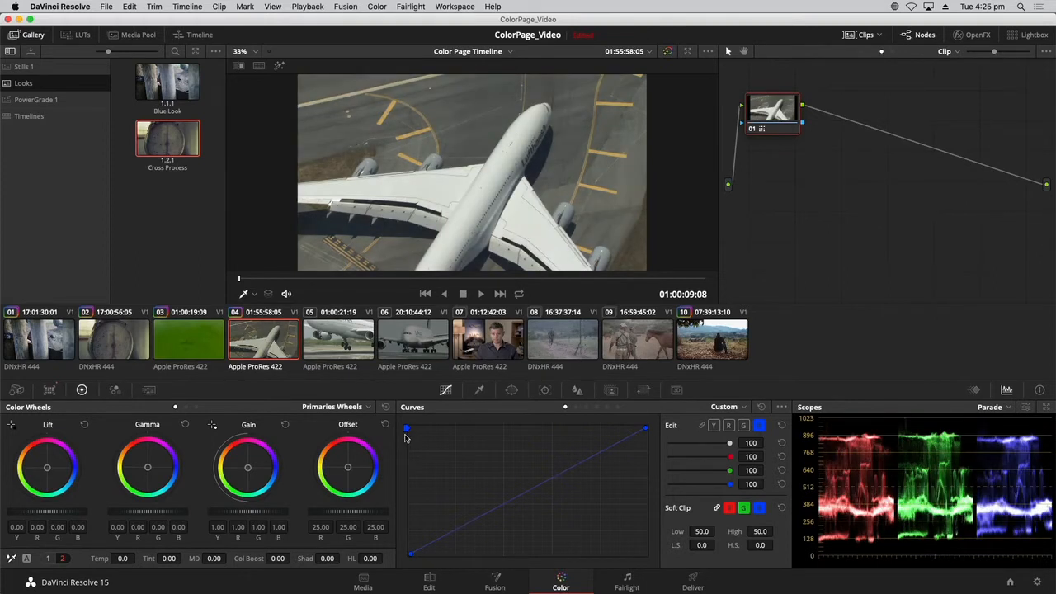
Compare the shot-matched clip 04 with clip 05, viewing clip 04 both with and without its grade
key(Down)
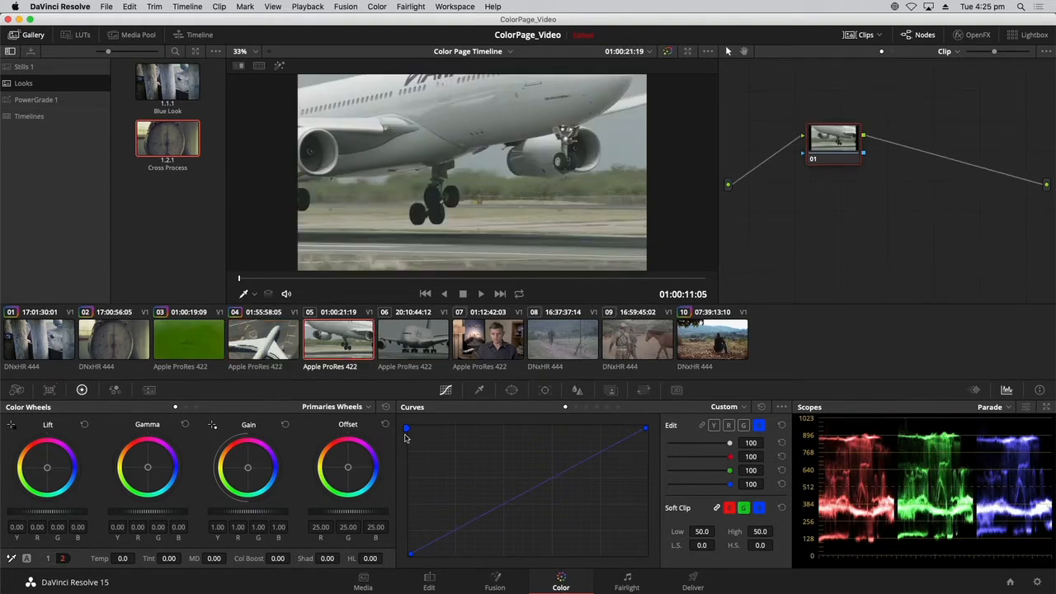
key(Up)
key(Down)
key(Up)
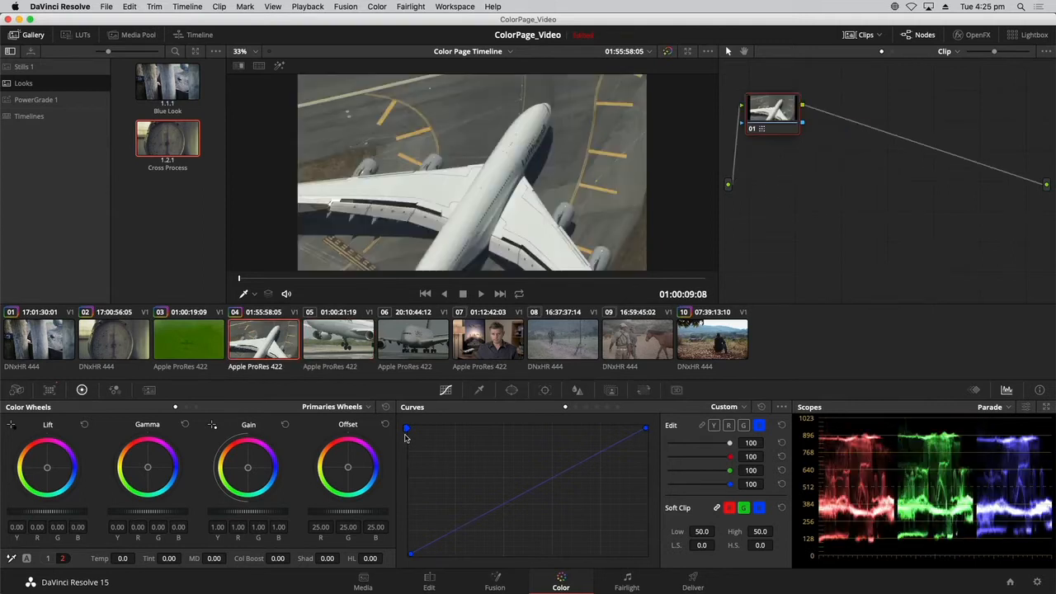
key(Down)
key(Up)
key(Down)
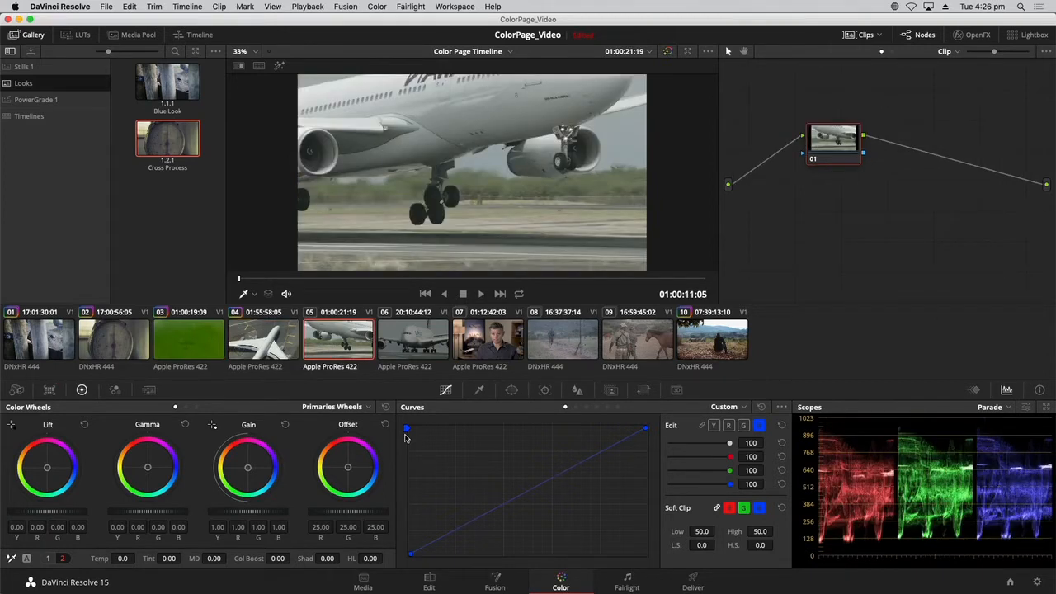
key(Up)
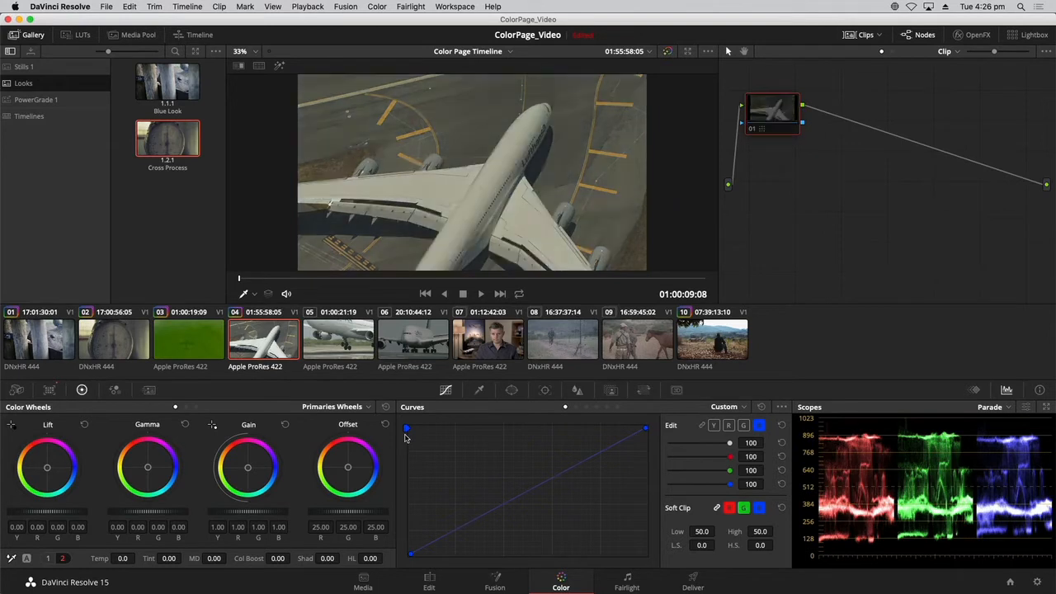
key(Down)
key(Up)
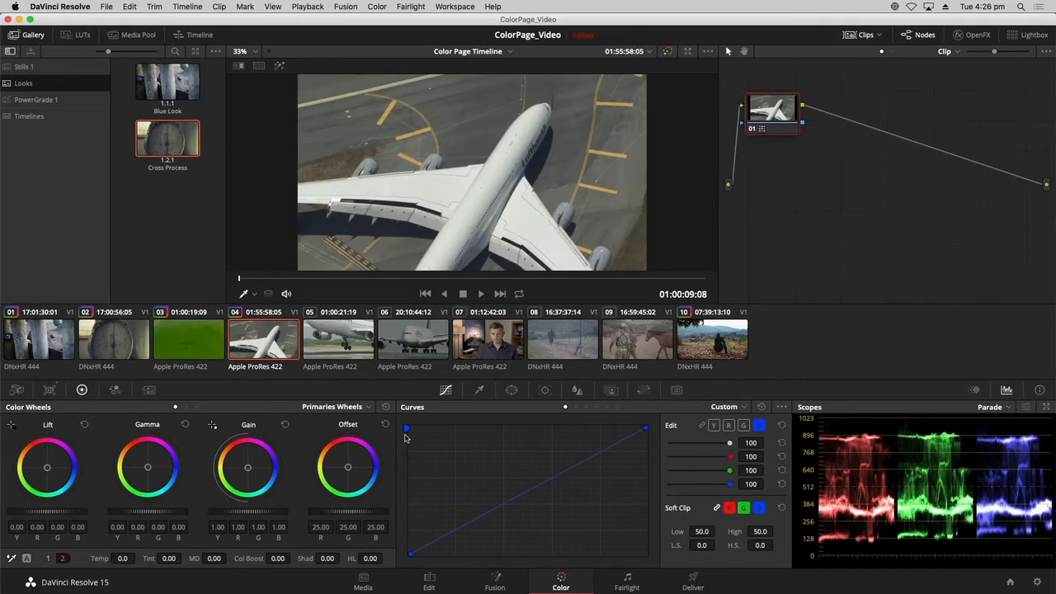
Make airplane clip 06 the current clip and shot match it to clip 05
key(Down)
key(Down)
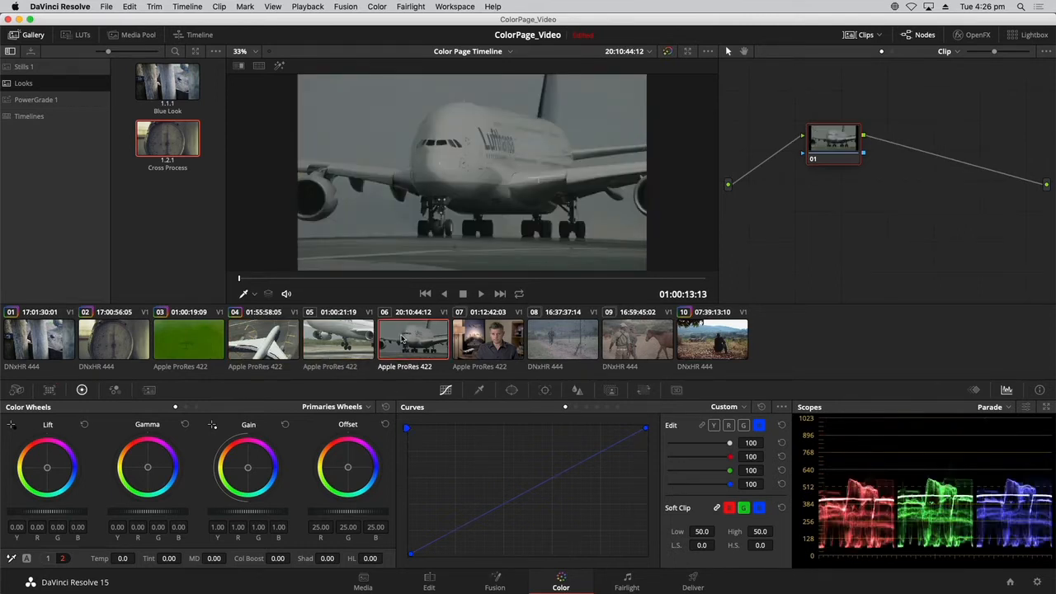
right_click(326, 345)
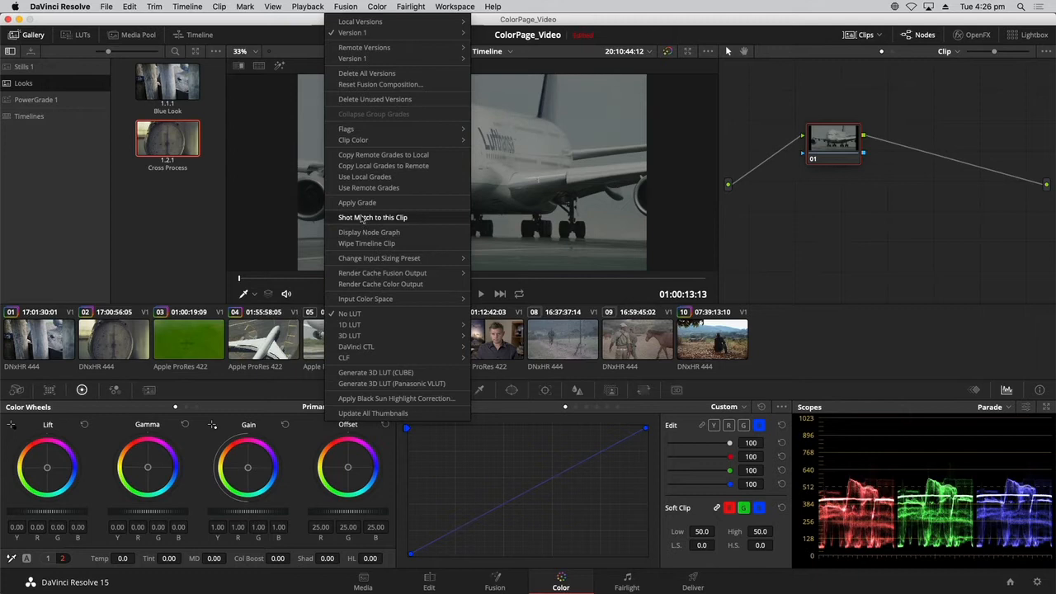
click(368, 218)
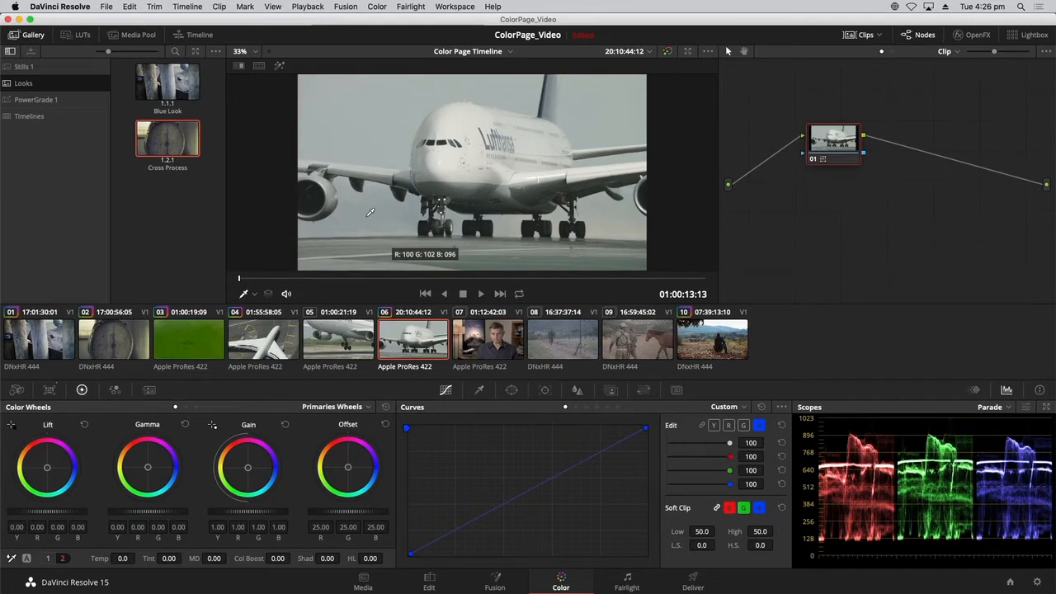
Step between airplane clips 04, 05 and 06 to compare the shot-matched results, and play through clip 06
key(Up)
key(Up)
key(Down)
key(Up)
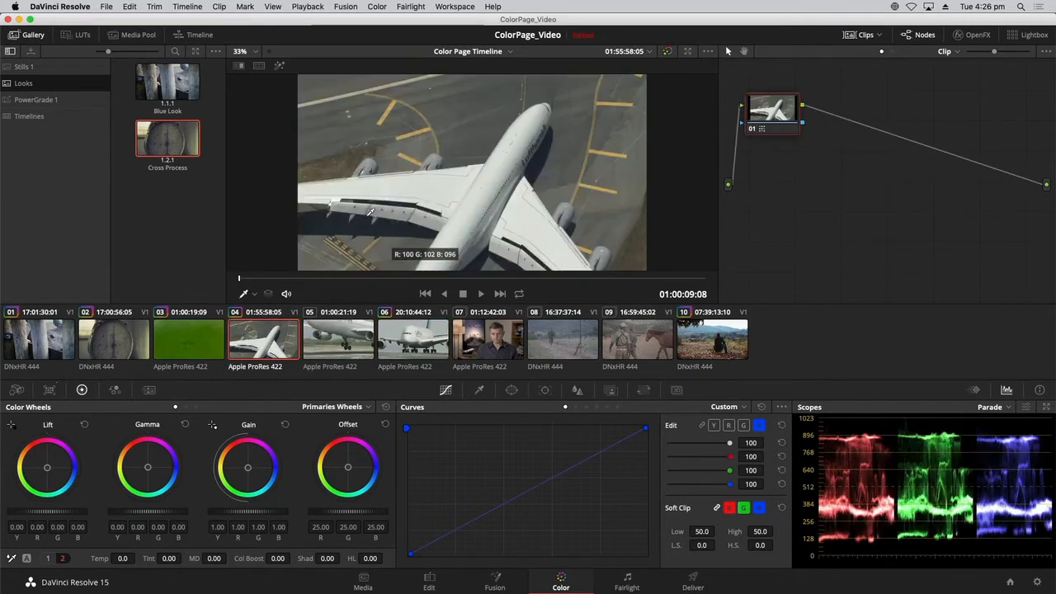
key(Down)
key(Up)
key(space)
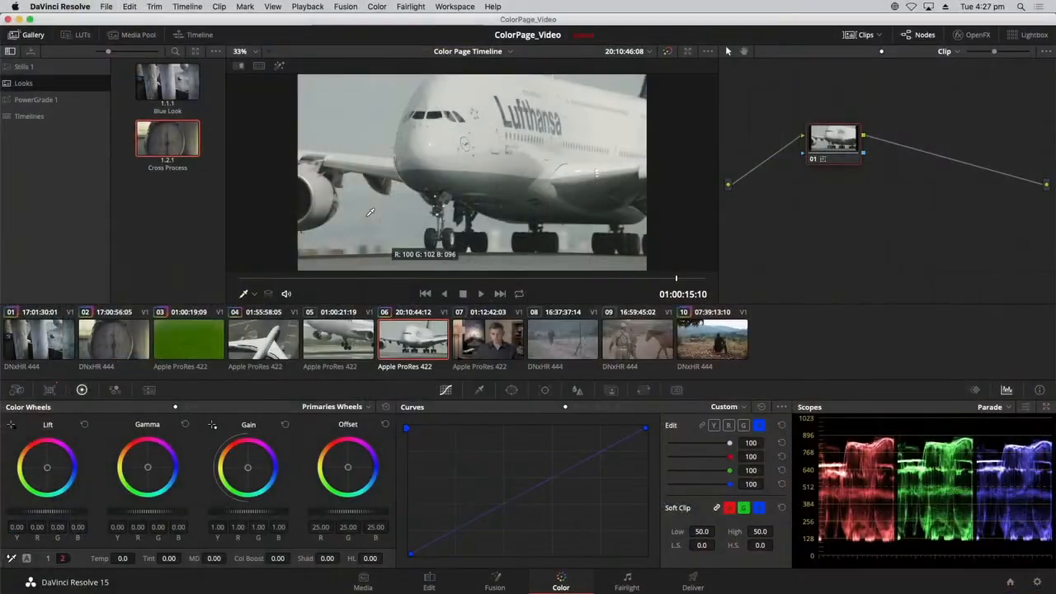
Compare the colour balance of ranger clip 08 with horse clip 09, switching between them while checking the parade scope
click(578, 352)
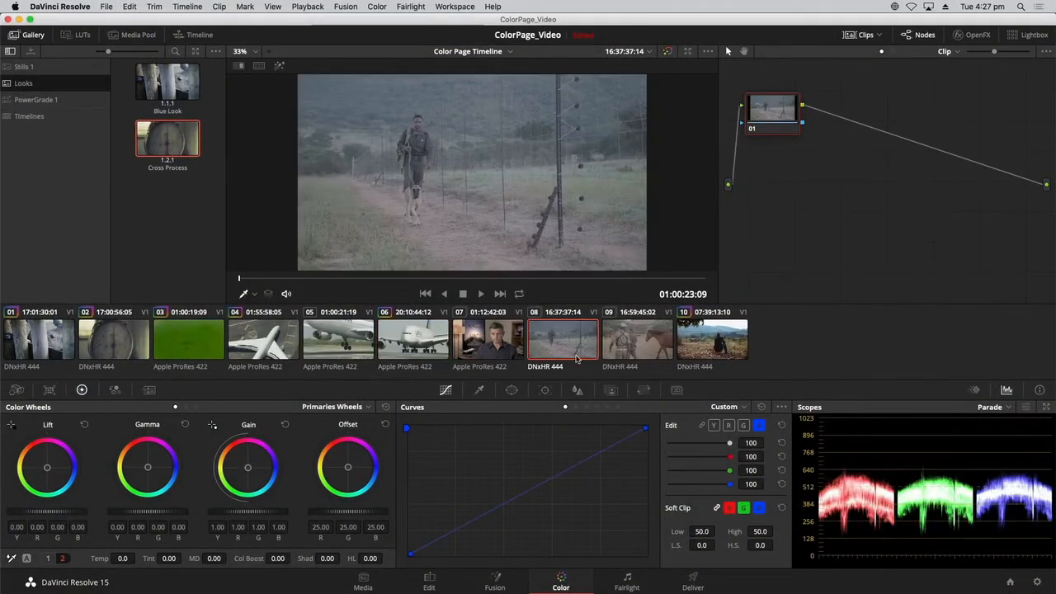
key(Down)
key(Up)
key(Down)
key(Up)
key(Down)
key(Up)
key(Down)
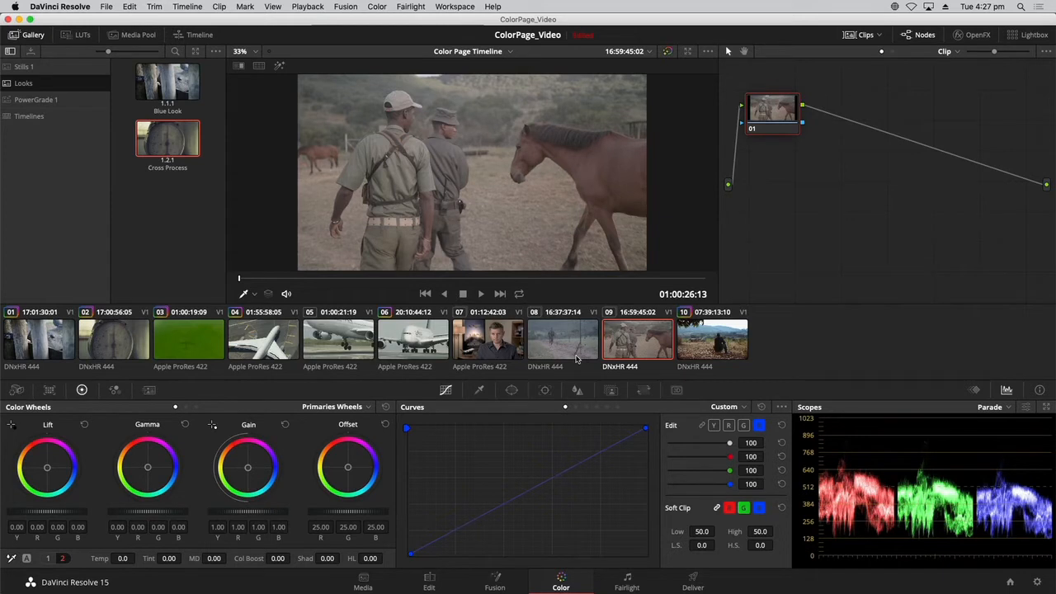
key(Up)
key(Down)
key(Up)
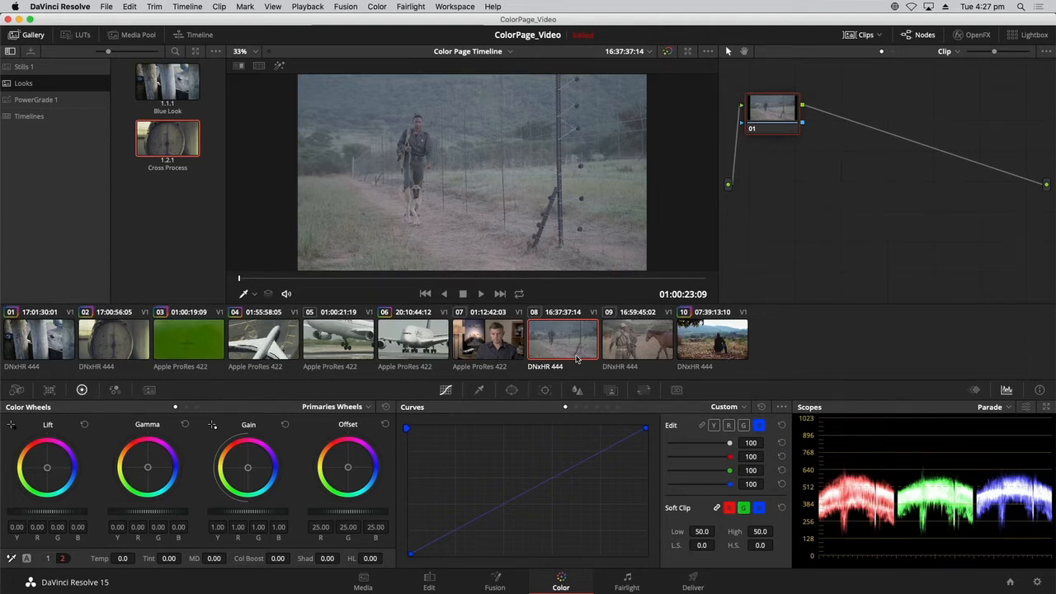
key(Down)
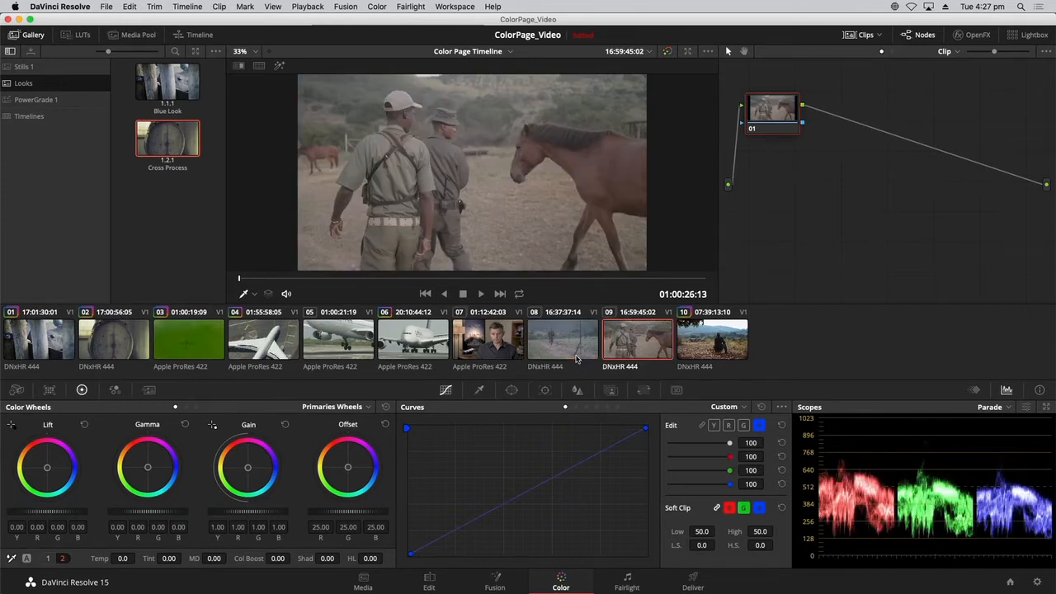
click(577, 358)
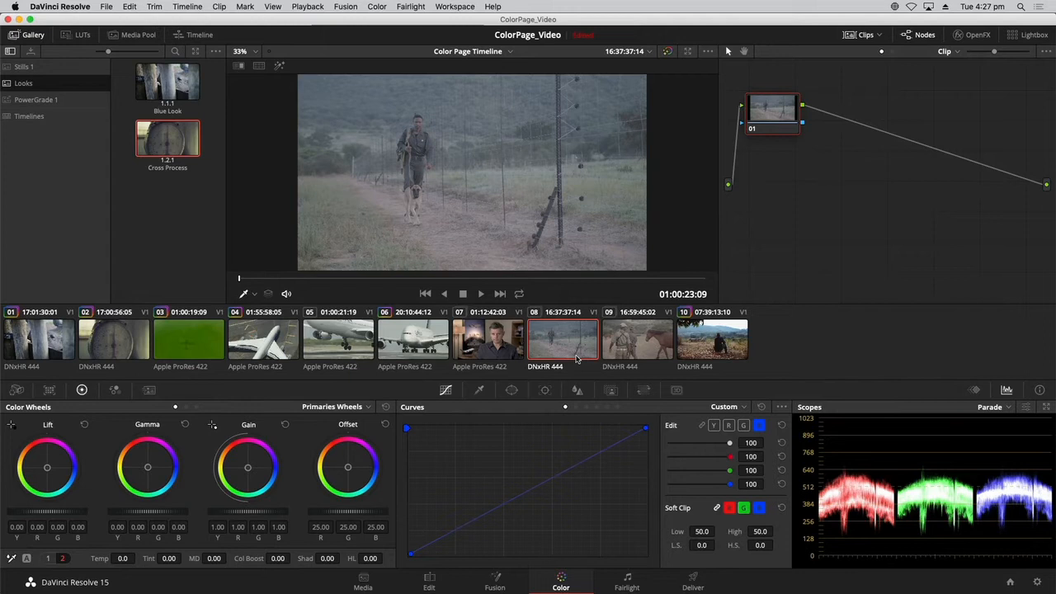
Grab a still of clip 09 into the Stills 1 album and label it "Reference"
key(Down)
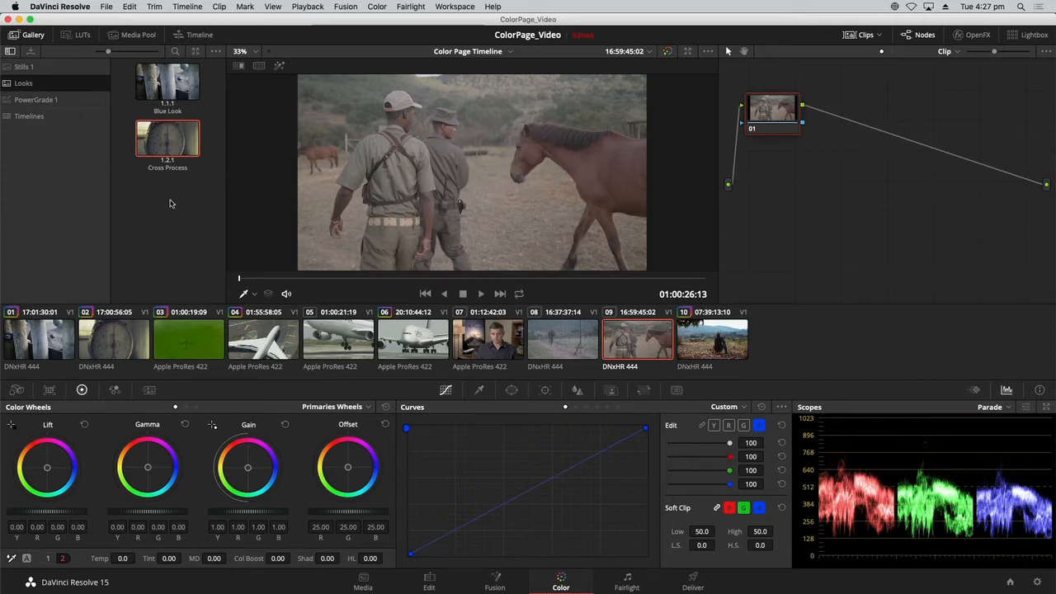
click(27, 69)
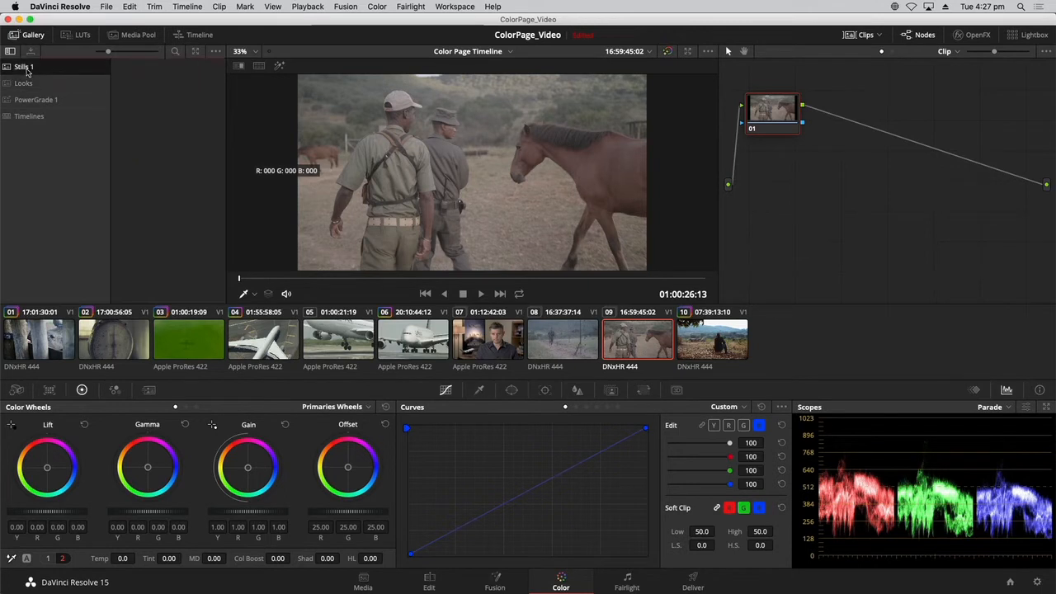
right_click(451, 153)
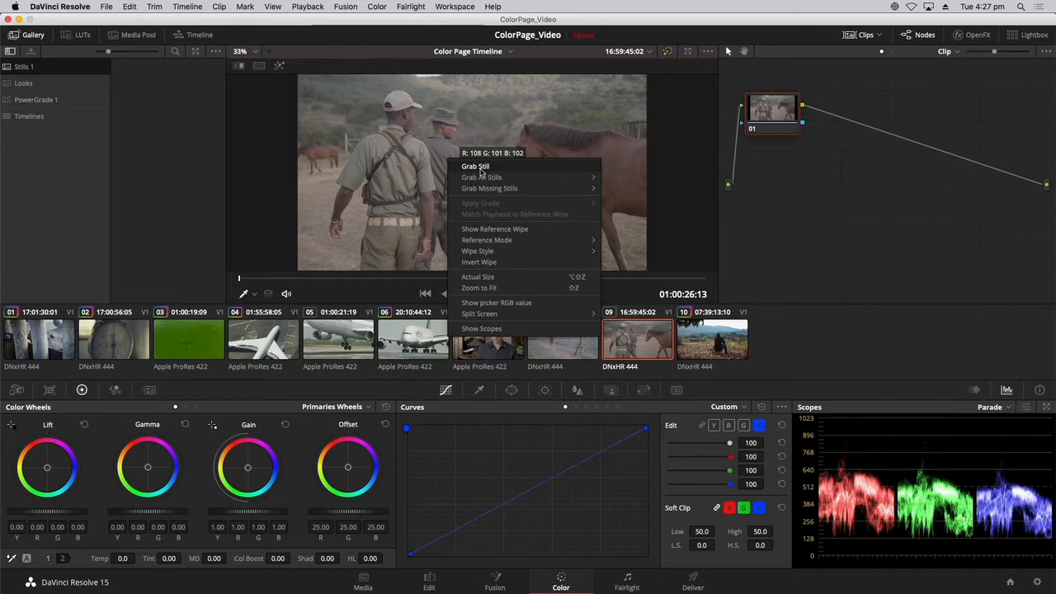
click(482, 168)
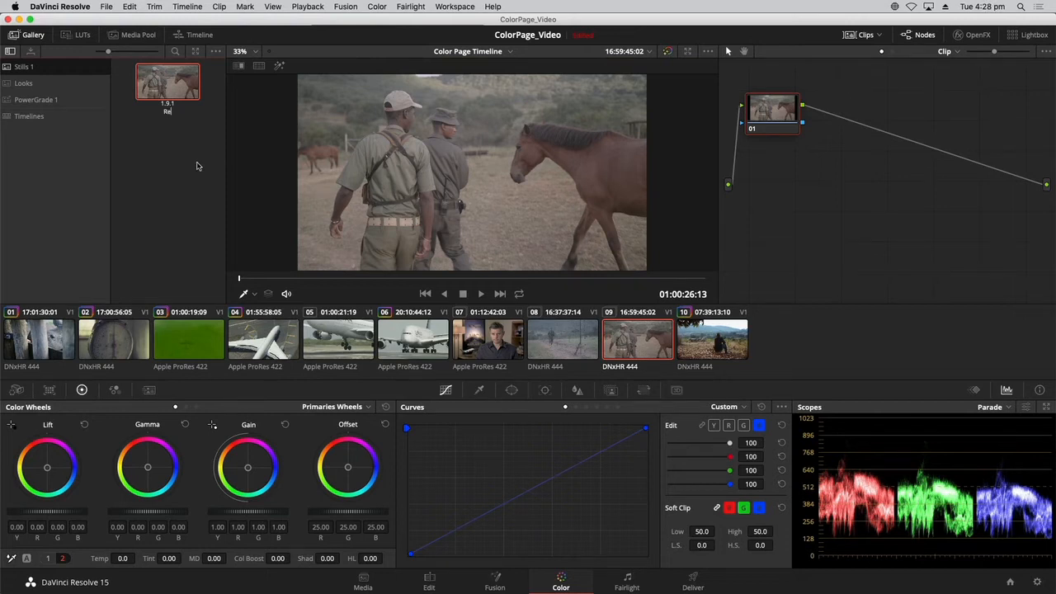
text(nce)
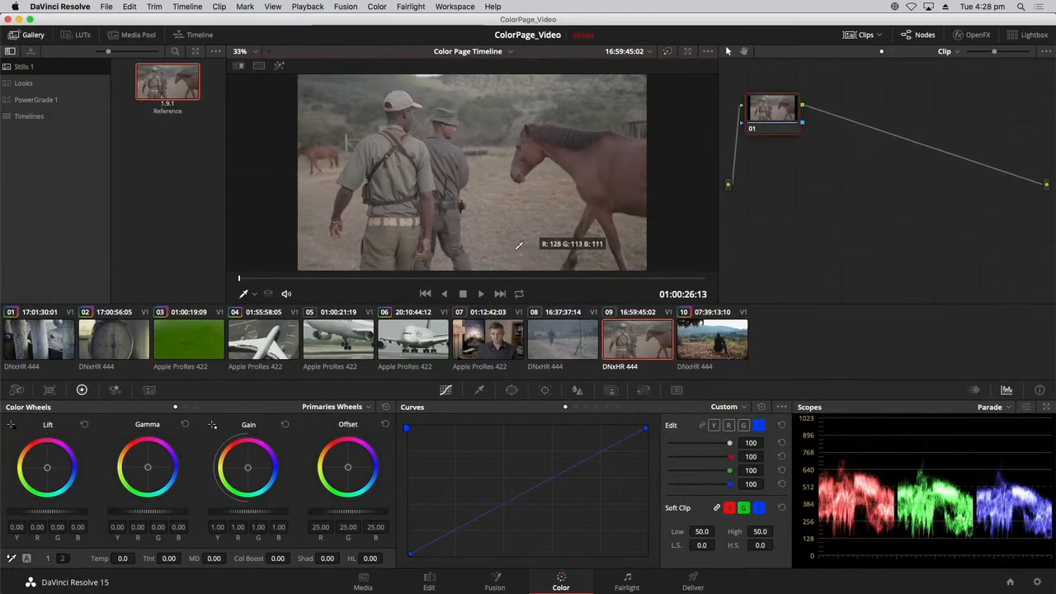
Make clip 08 the current clip and show the Reference still against it as an image wipe
click(558, 363)
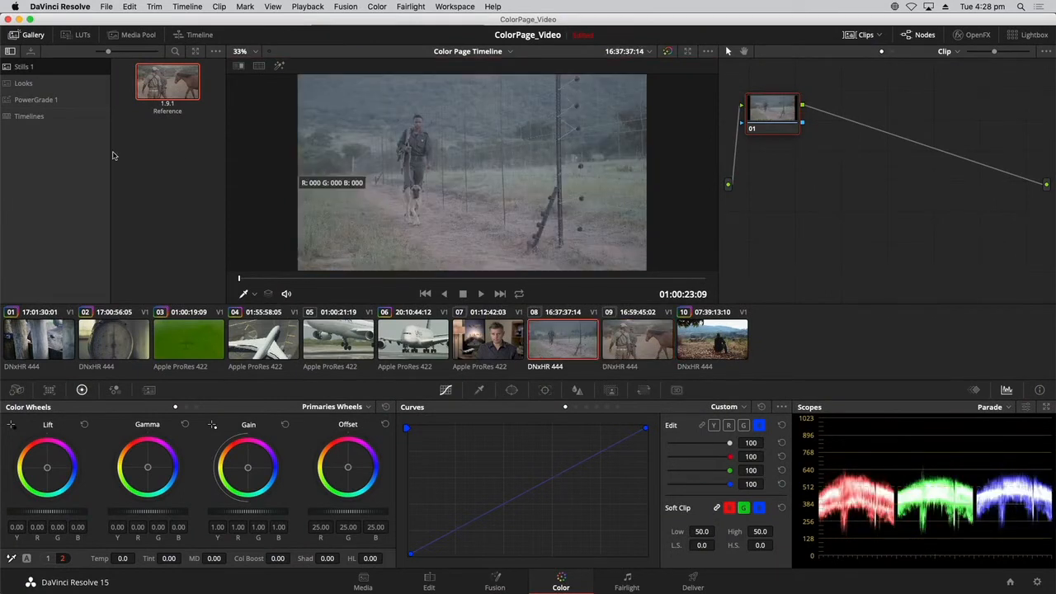
double_click(167, 81)
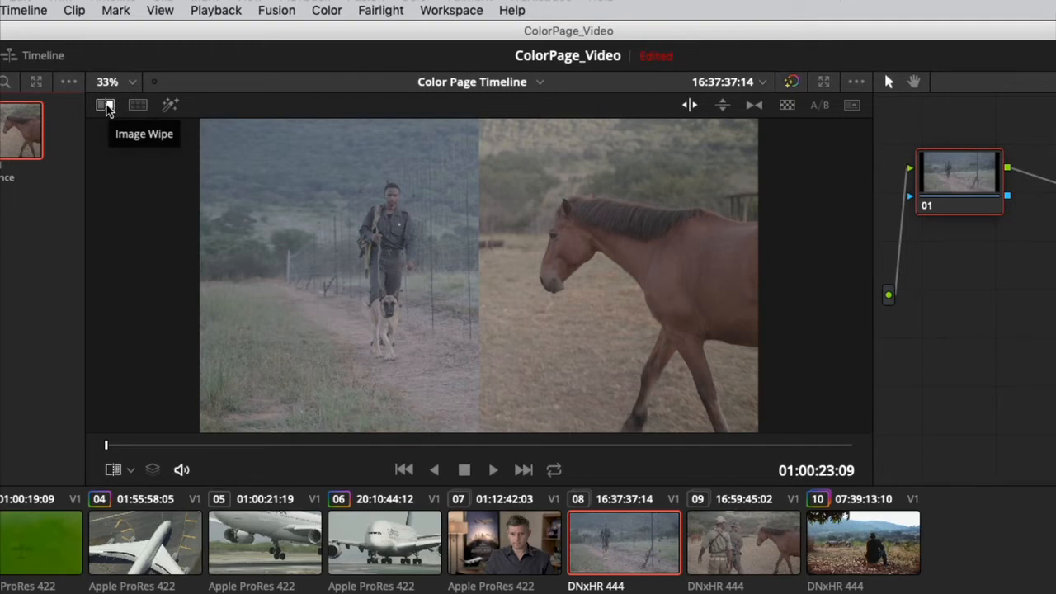
click(106, 106)
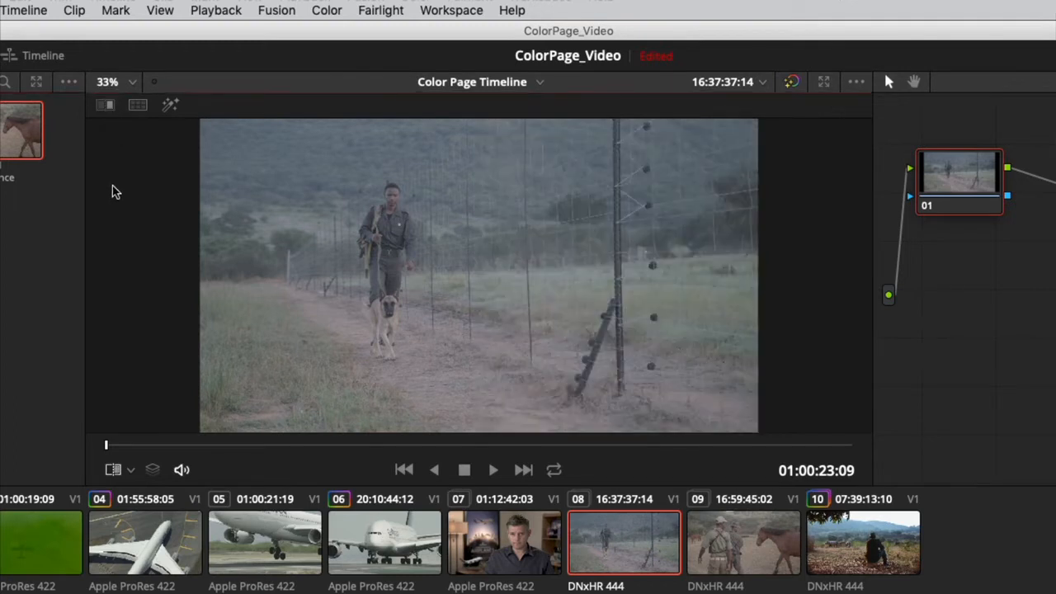
click(106, 107)
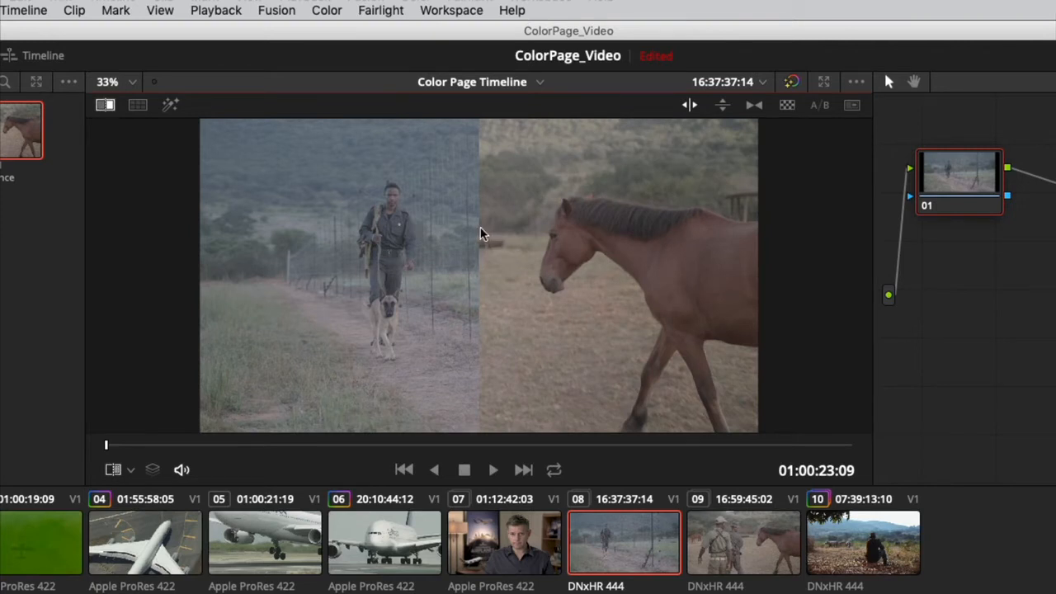
Try the horizontal wipe style, return to the vertical one, and set the wipe boundary between the walking ranger and the horse
mouse_move(482, 235)
mouse_down()
mouse_move(328, 232)
mouse_move(597, 219)
mouse_move(433, 216)
mouse_move(487, 219)
mouse_up()
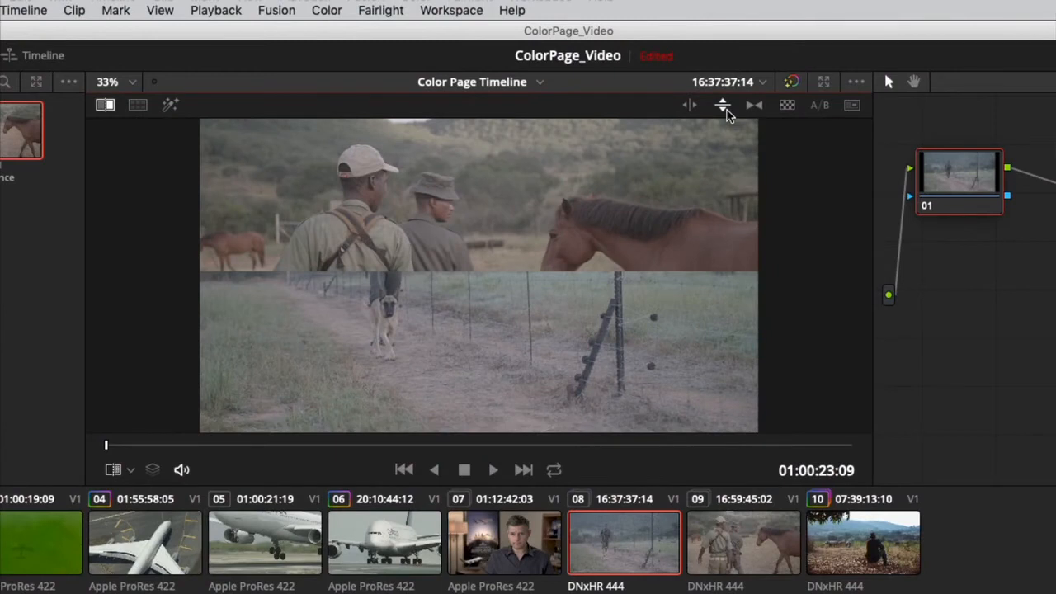
click(691, 106)
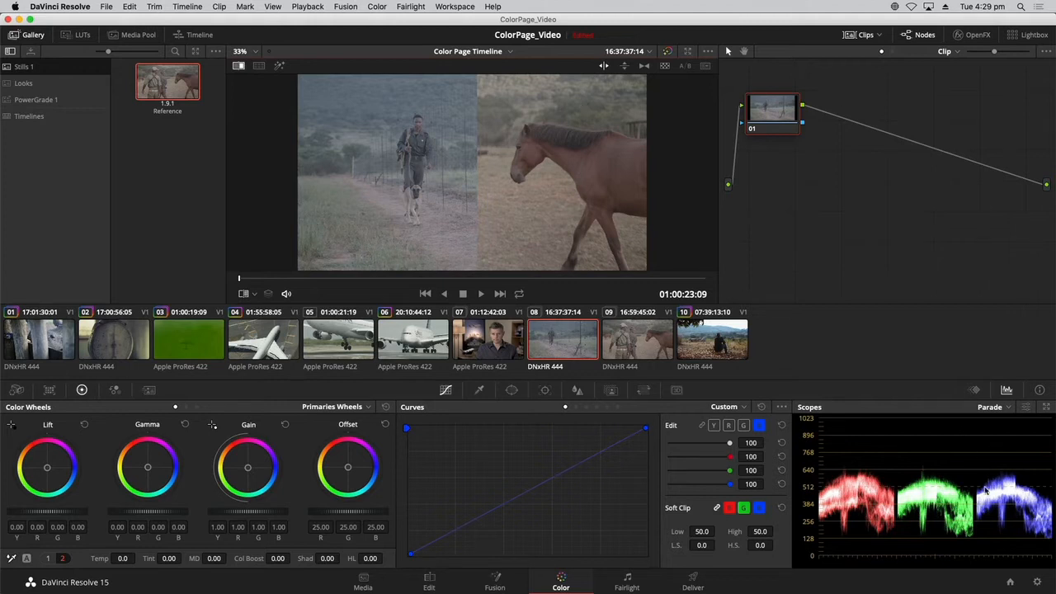
mouse_move(482, 206)
mouse_down()
mouse_move(409, 206)
mouse_move(548, 199)
mouse_move(439, 198)
mouse_move(491, 198)
mouse_up()
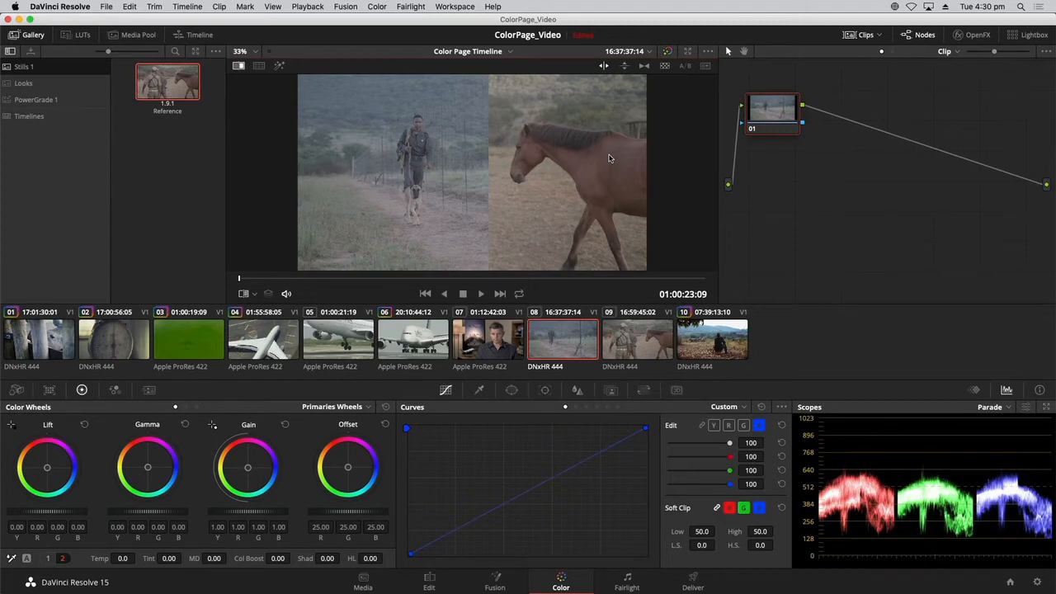
Reposition clip 08's node 01 in the node graph and label it "Match"
drag(772, 113, 790, 157)
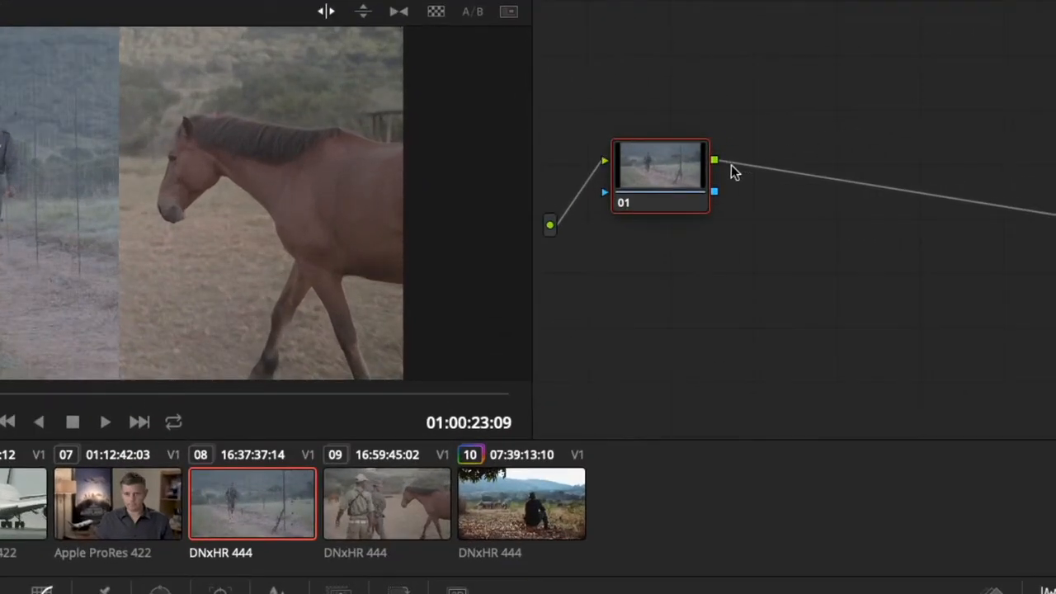
right_click(651, 173)
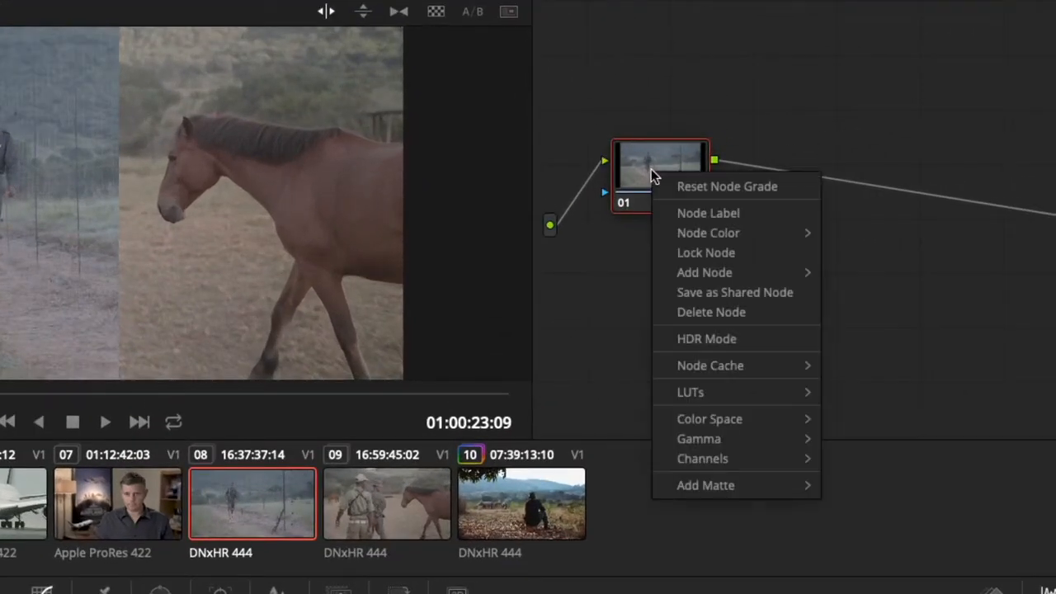
click(694, 212)
text(Mat)
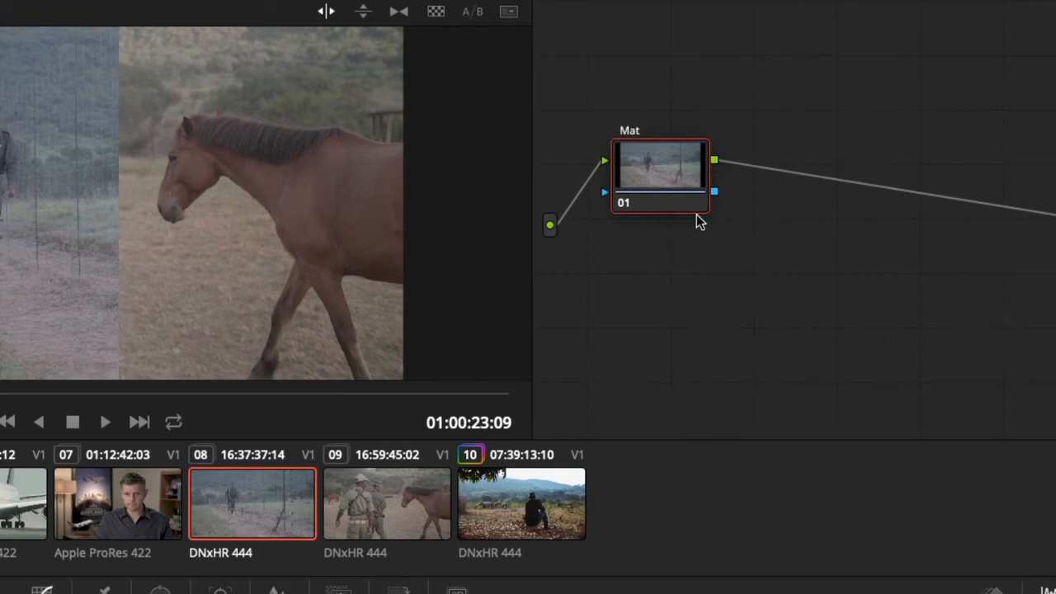
text(ch)
key(Return)
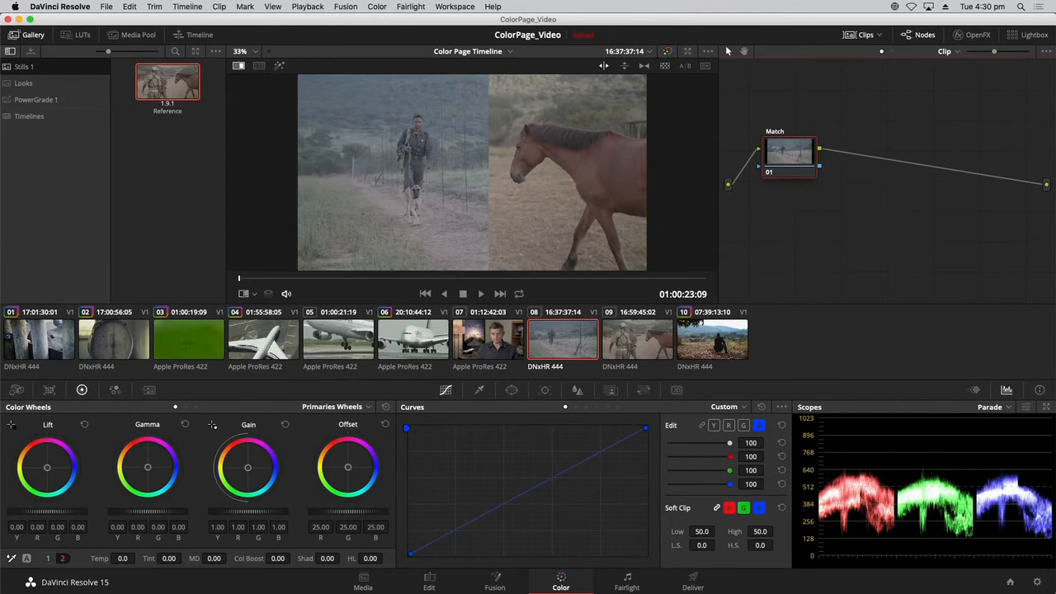
Raise clip 08's red highlights by shifting only the red custom curve's white point slightly inward along the upper edge
click(728, 427)
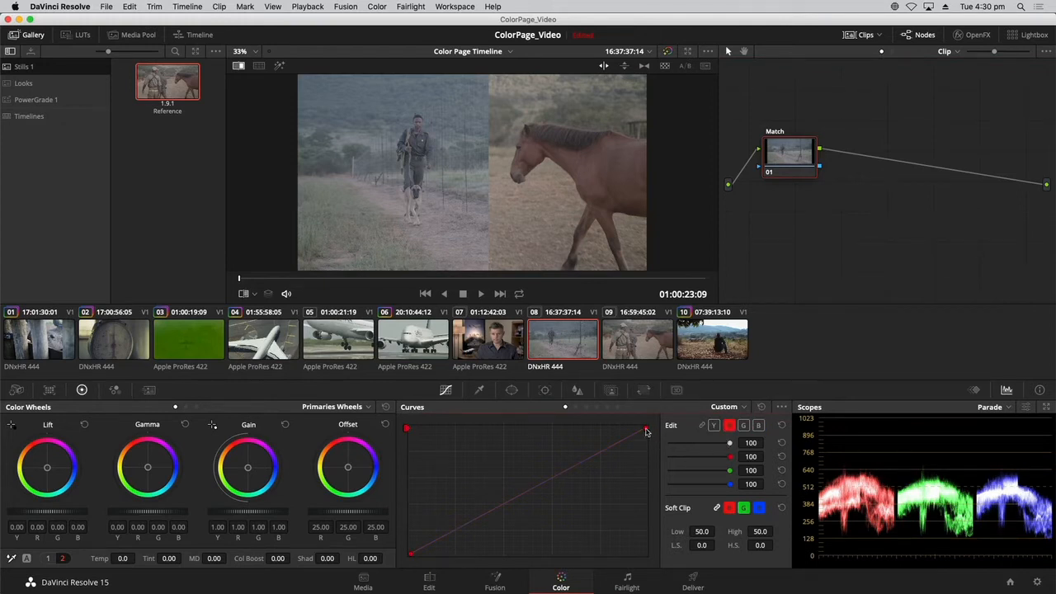
drag(646, 430, 632, 428)
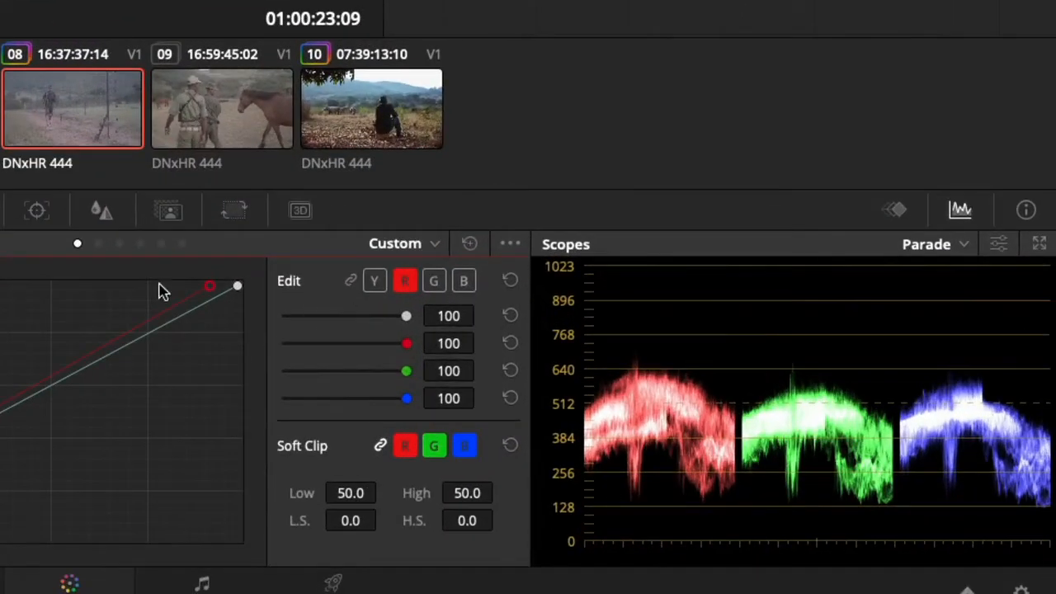
mouse_move(204, 283)
mouse_down()
mouse_move(221, 282)
mouse_move(195, 281)
mouse_move(213, 283)
mouse_up()
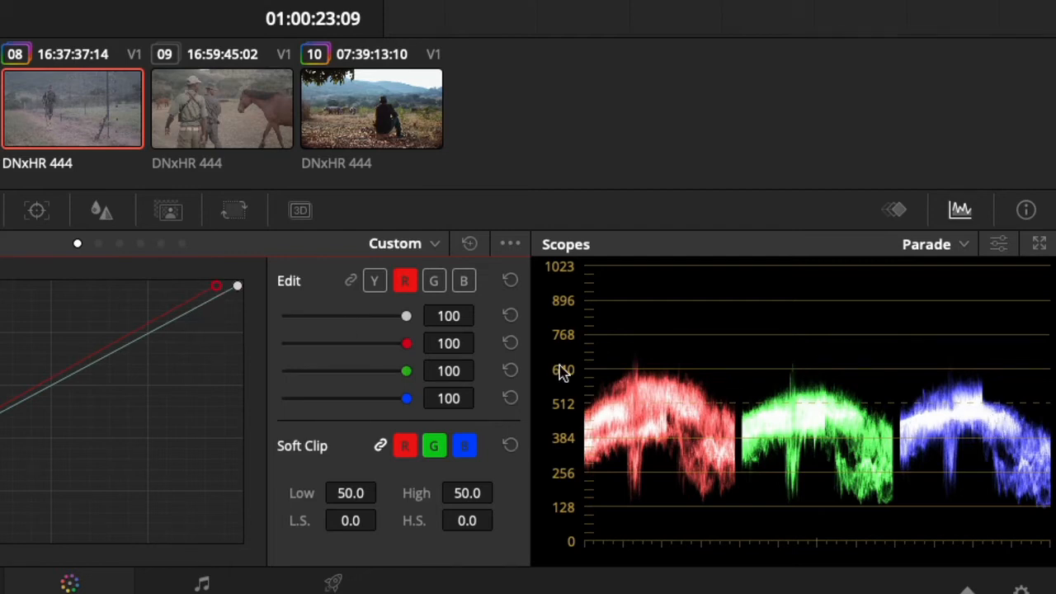
Lower the blue curve's white point and nudge its black point inward, and lower the green curve's white point slightly
click(467, 282)
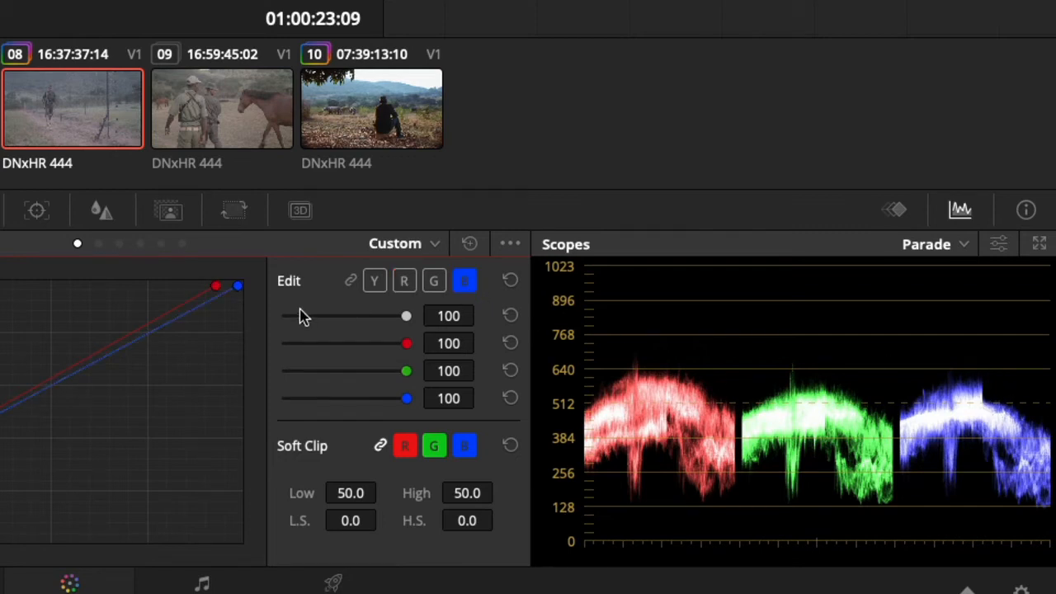
drag(240, 290, 241, 315)
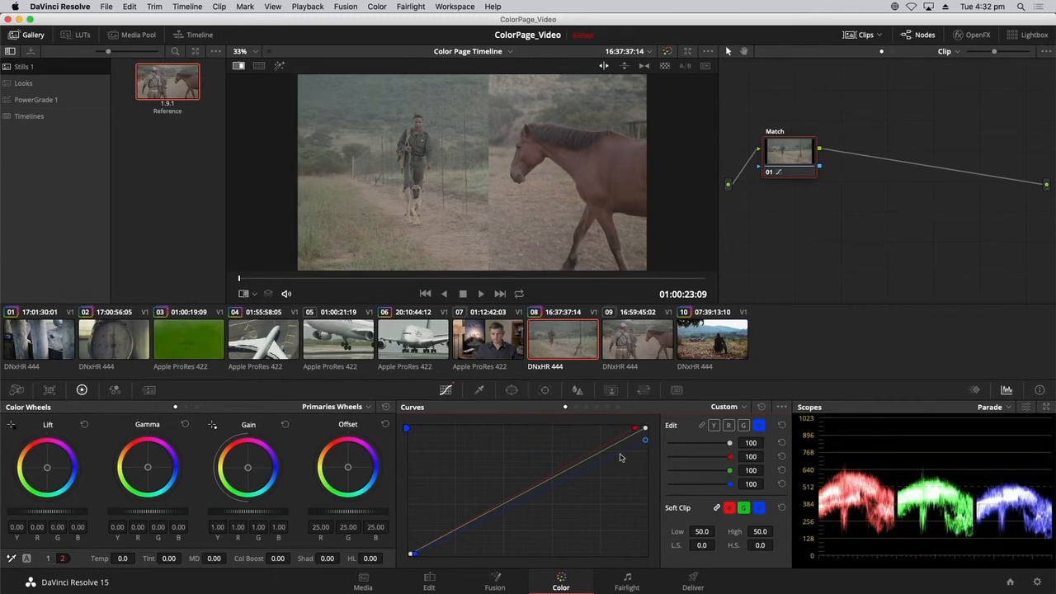
click(742, 426)
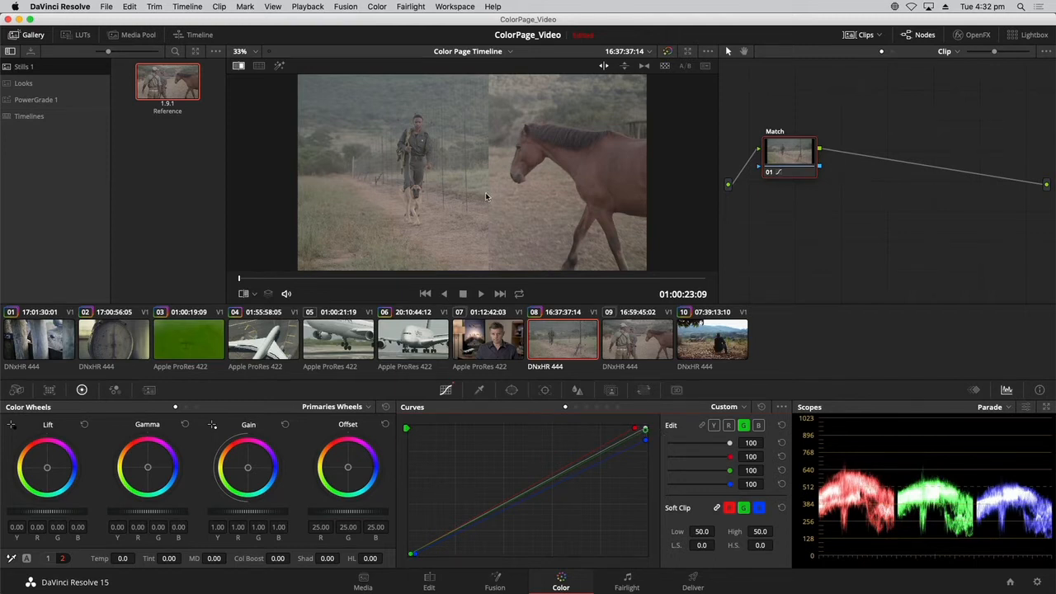
Compare the balanced clip 08 with the Reference still by moving the wipe boundary and repeatedly toggling the image wipe
drag(486, 197, 572, 181)
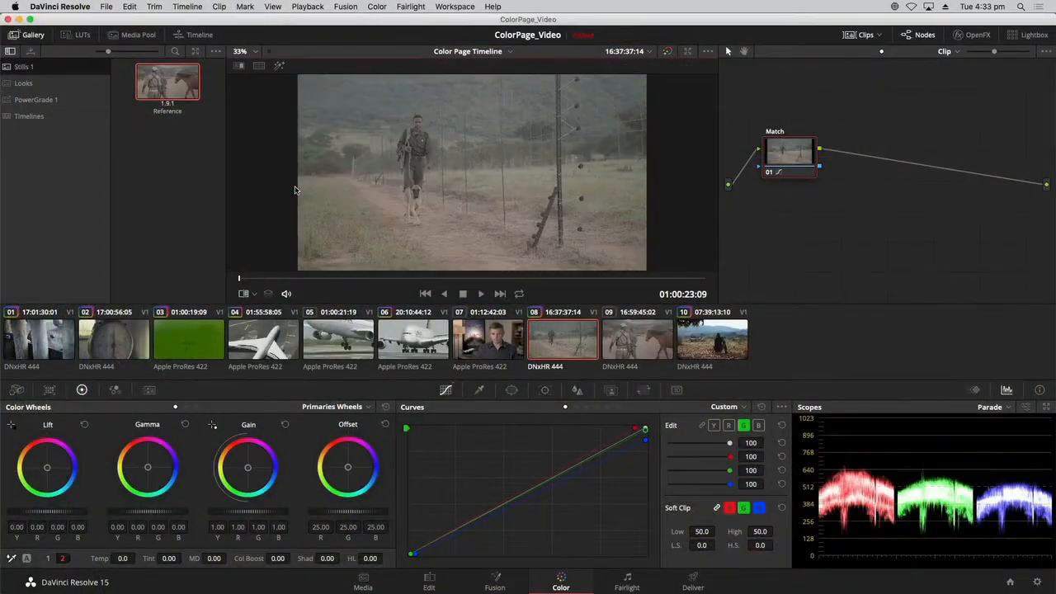
key(super+w)
key(super+w)
click(241, 68)
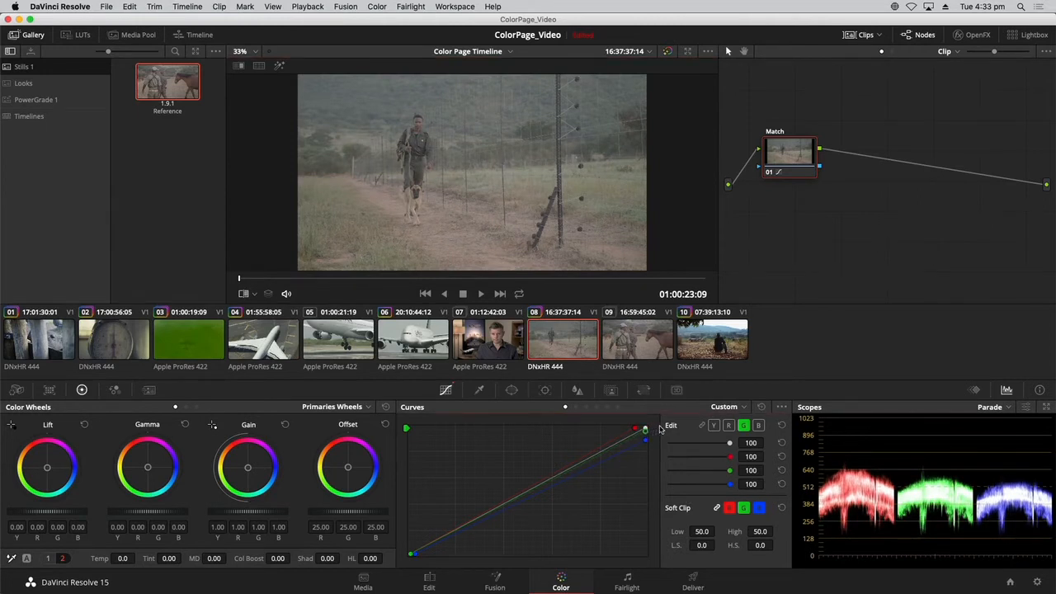
click(244, 71)
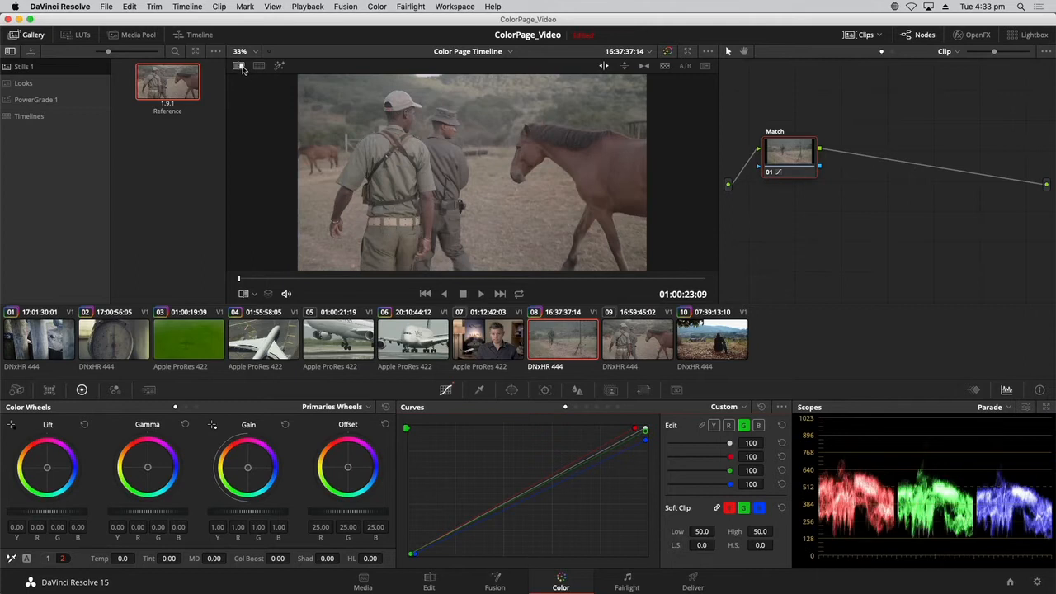
click(241, 69)
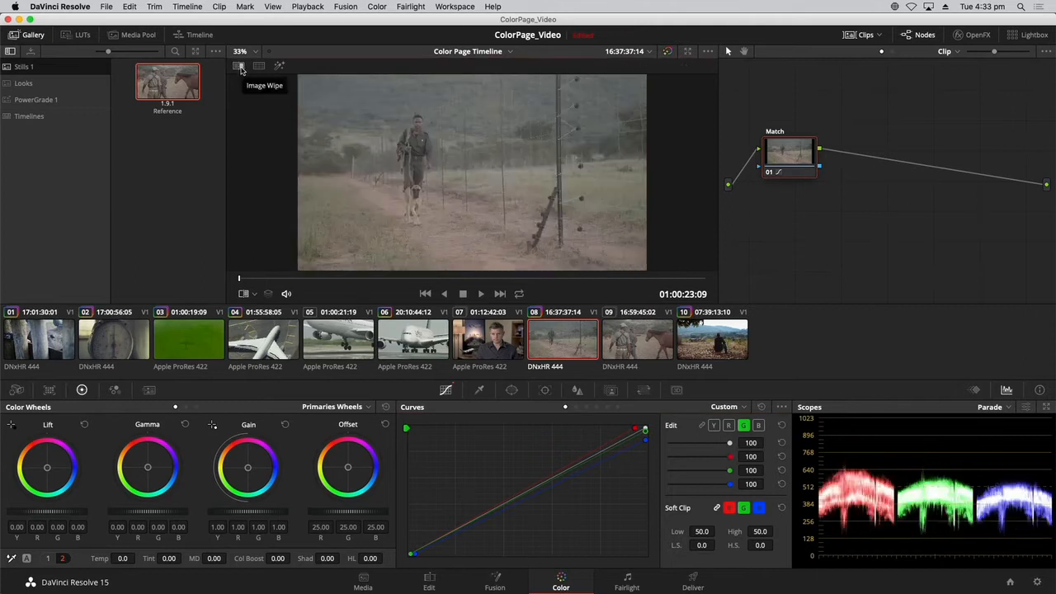
click(241, 69)
click(241, 69)
click(241, 69)
click(240, 69)
click(240, 69)
click(241, 69)
key(Down)
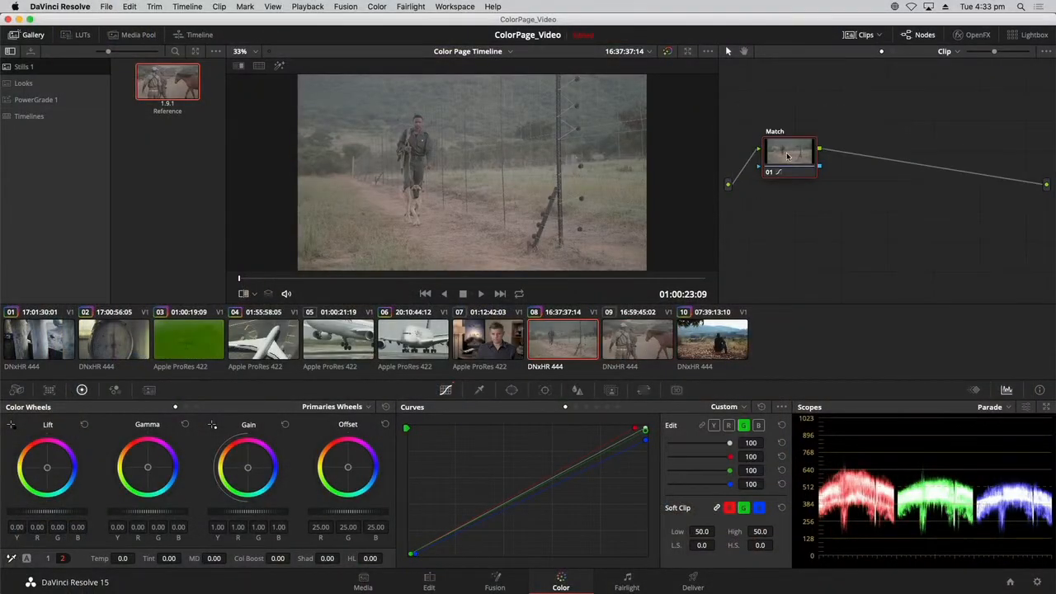
drag(787, 156, 783, 158)
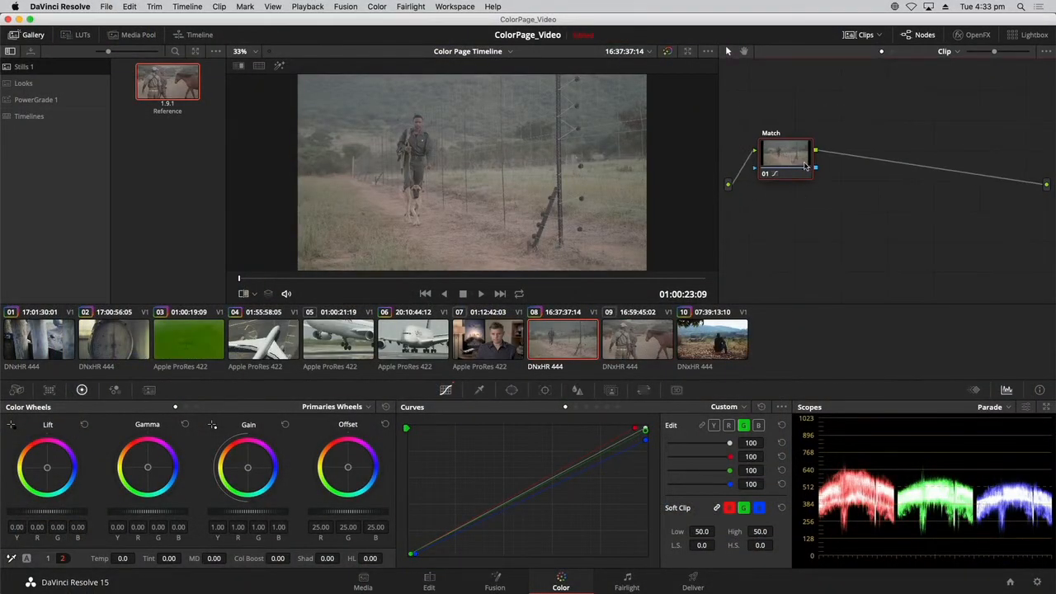
Add a serial node after clip 08's Match node and label it "Contrast"
drag(790, 154, 794, 155)
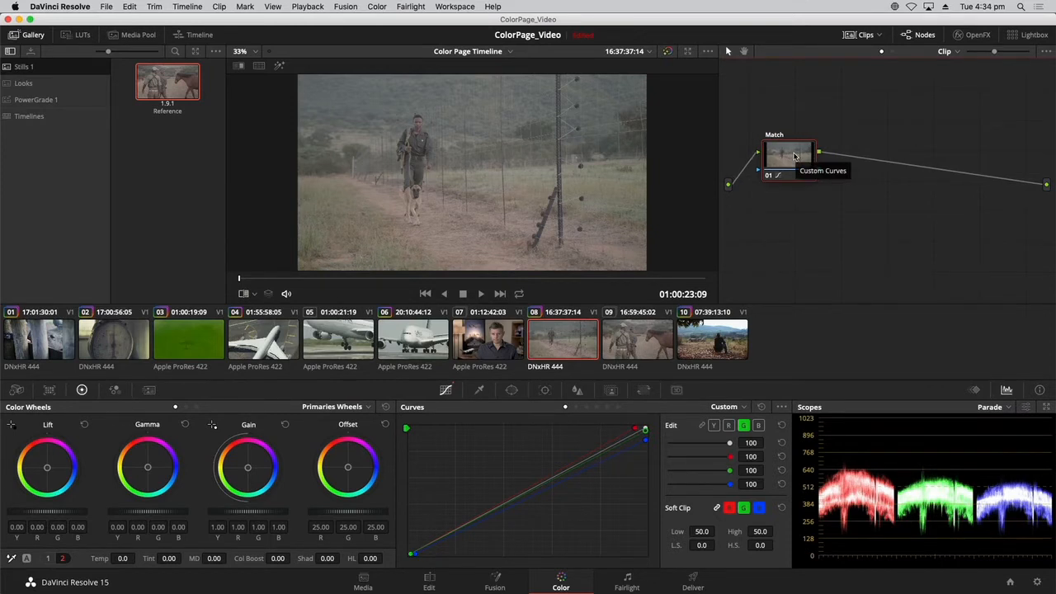
key(alt+s)
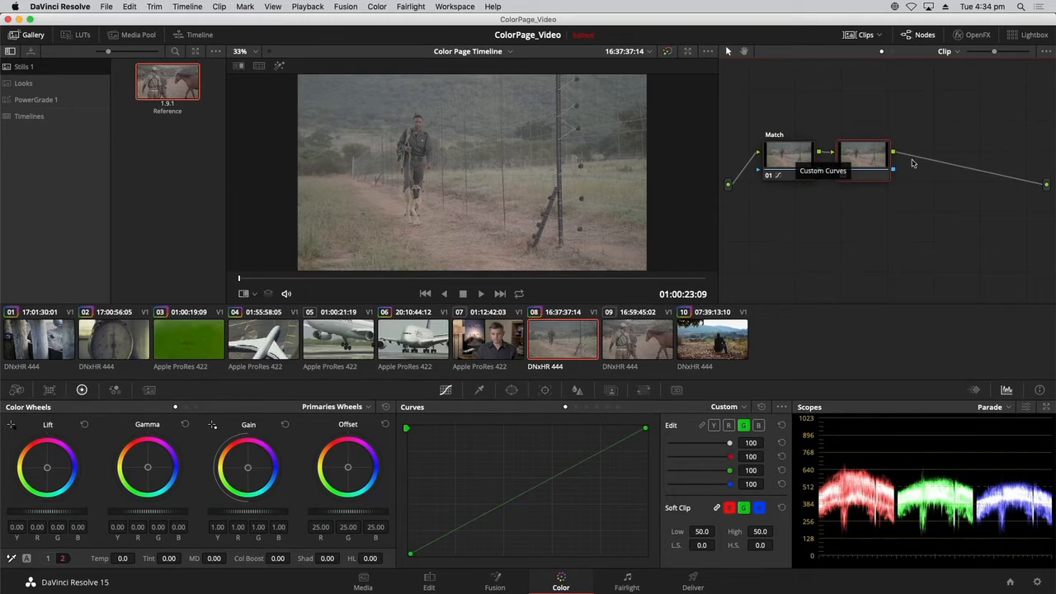
right_click(871, 161)
click(892, 183)
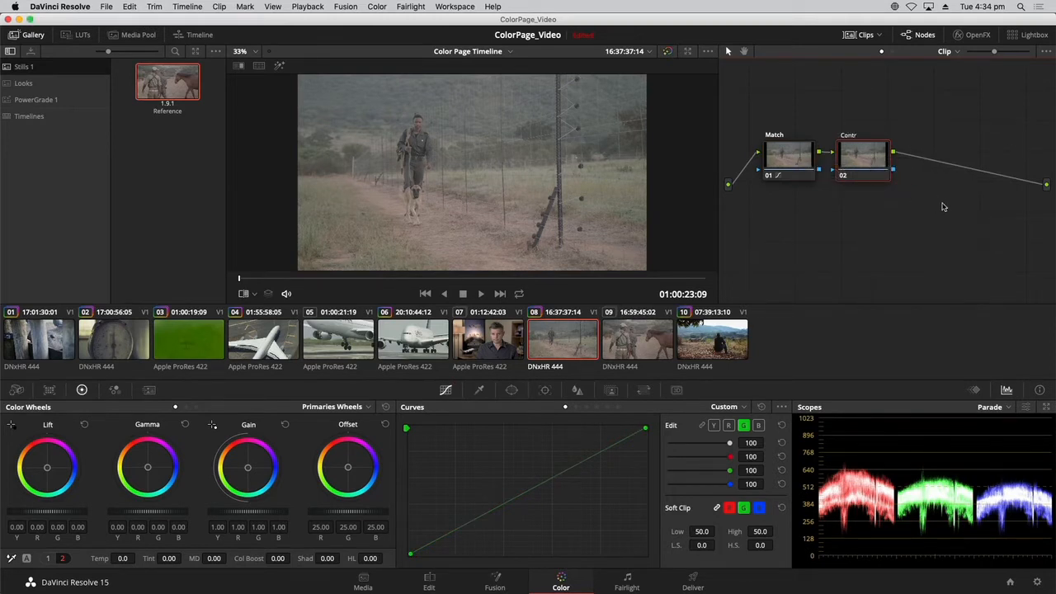
key(Return)
Set the Contrast node's contrast to 1.346 and its pivot to 0.357
click(48, 558)
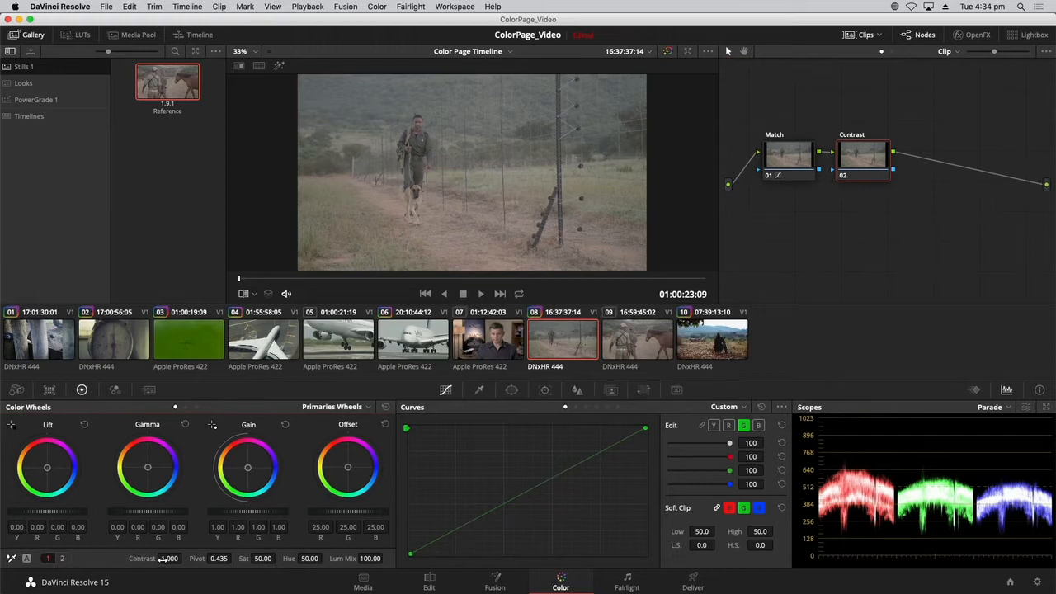
drag(183, 558, 184, 558)
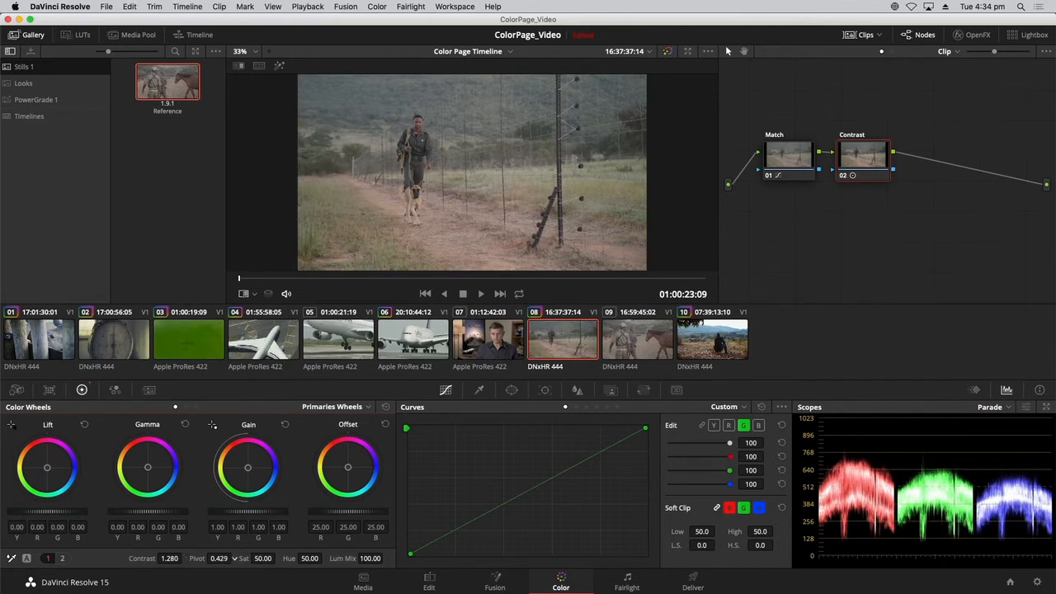
drag(218, 559, 184, 559)
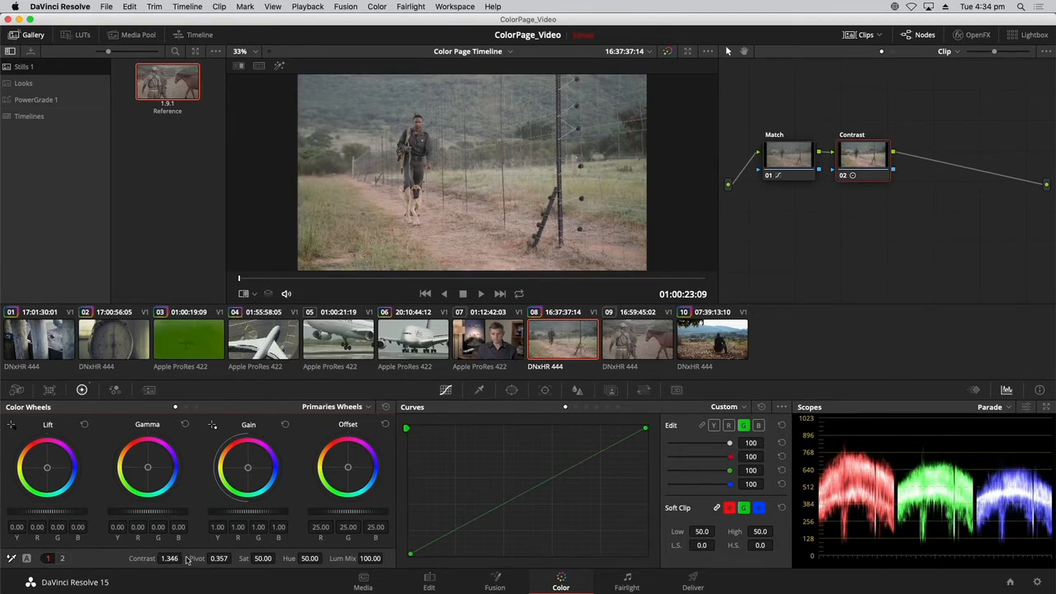
Copy clip 08's Contrast node grade and paste it onto a new serial node after node 01 on clip 09
key(super+f)
click(132, 6)
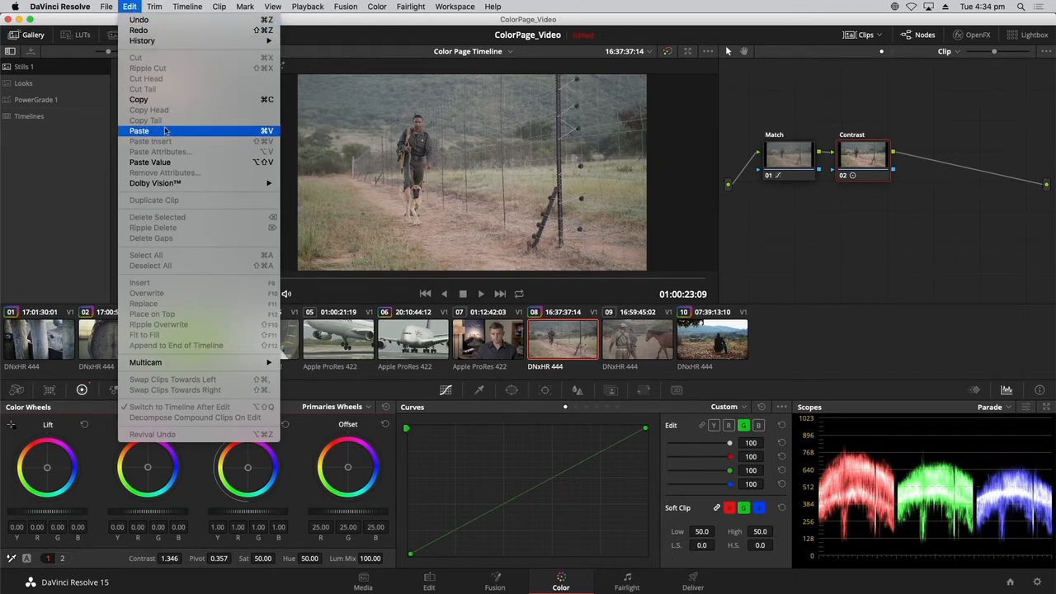
click(129, 6)
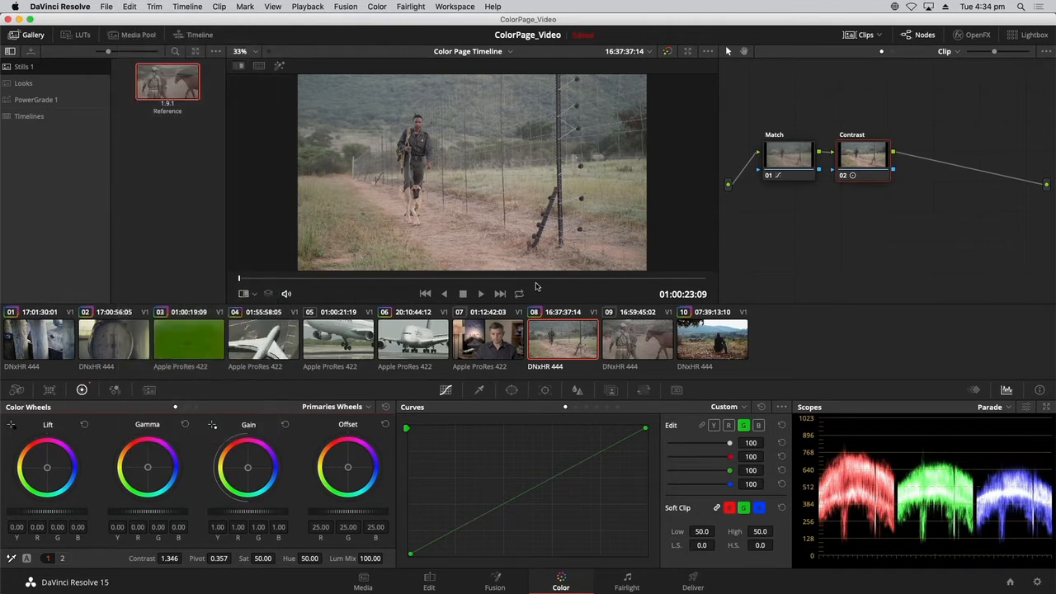
click(640, 348)
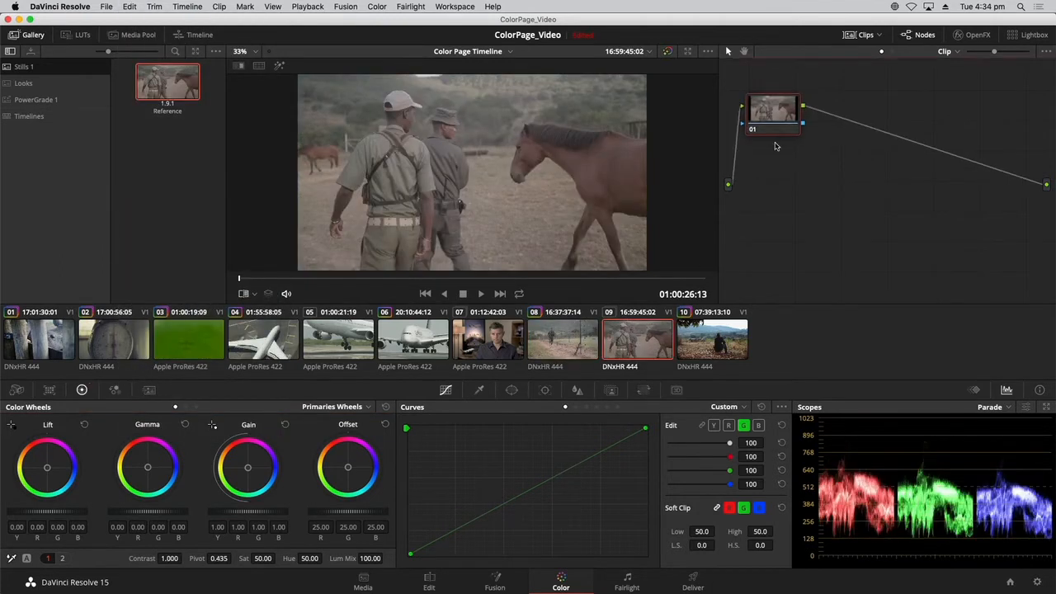
drag(766, 114, 786, 155)
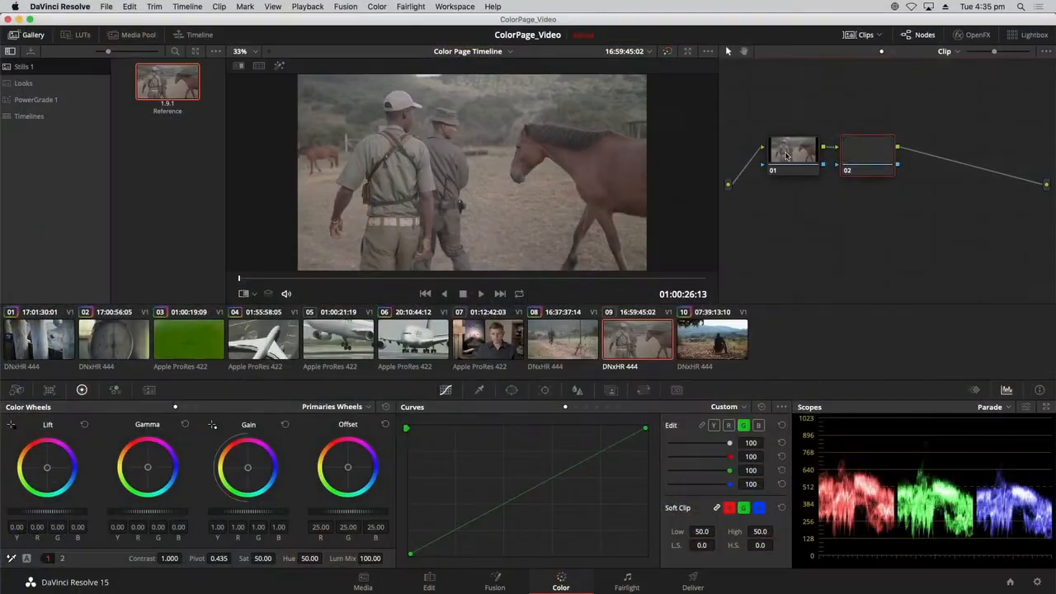
key(alt+s)
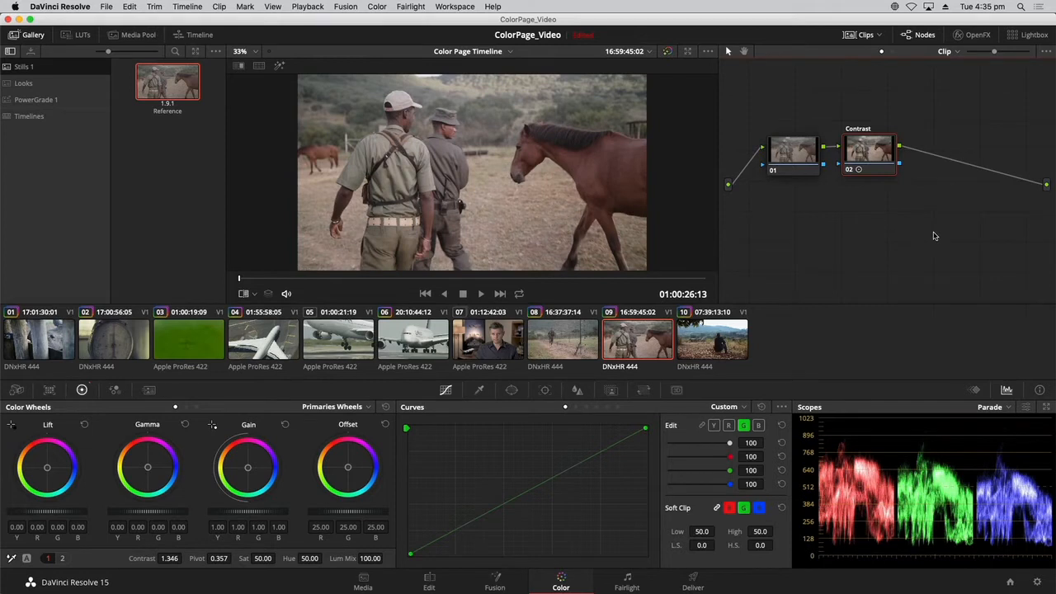
Compare the graded clips 08 and 09 by switching back and forth between them
key(Up)
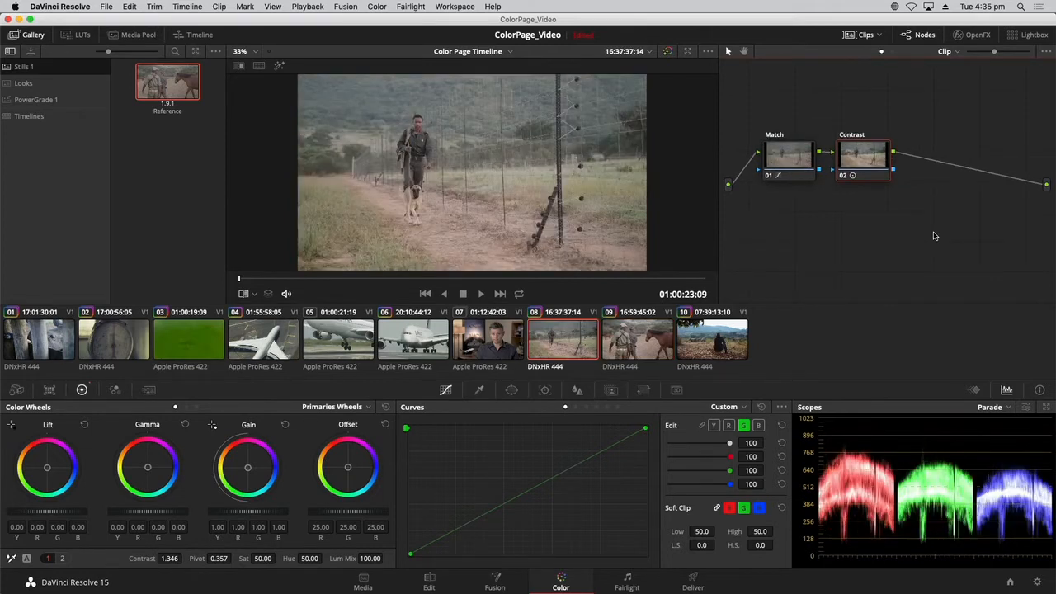
key(Down)
key(Up)
key(Down)
key(Up)
key(Down)
key(Up)
key(Down)
key(Up)
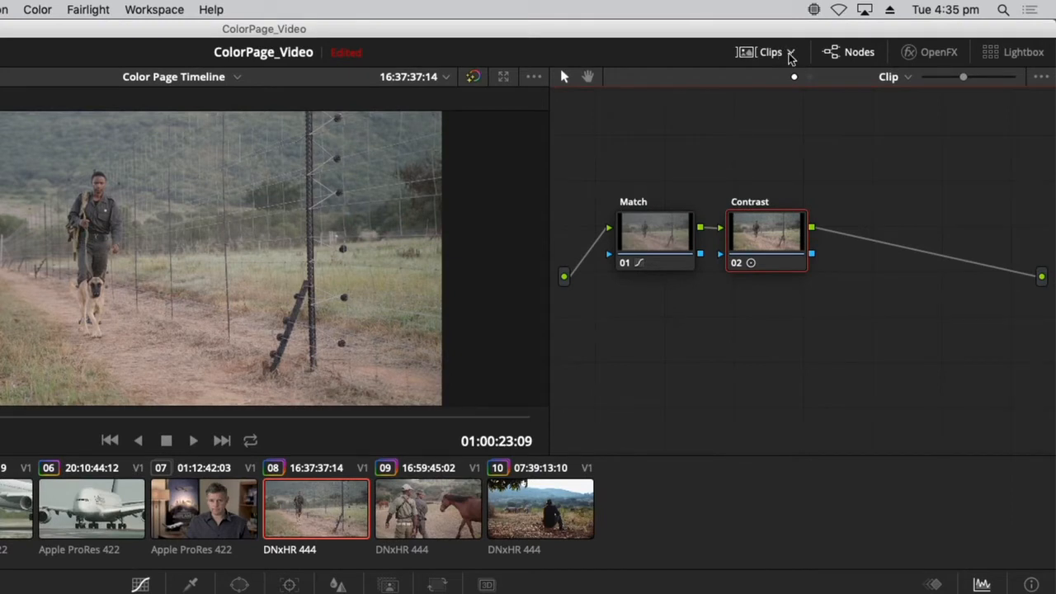
Filter the clip thumbnails to show only Graded Clips
click(792, 55)
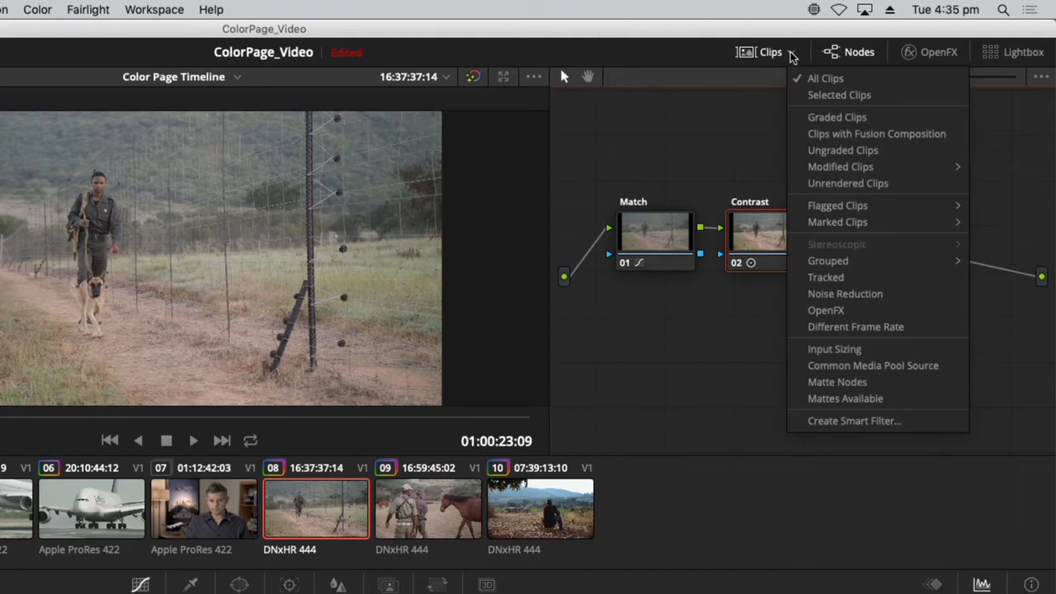
mouse_move(845, 223)
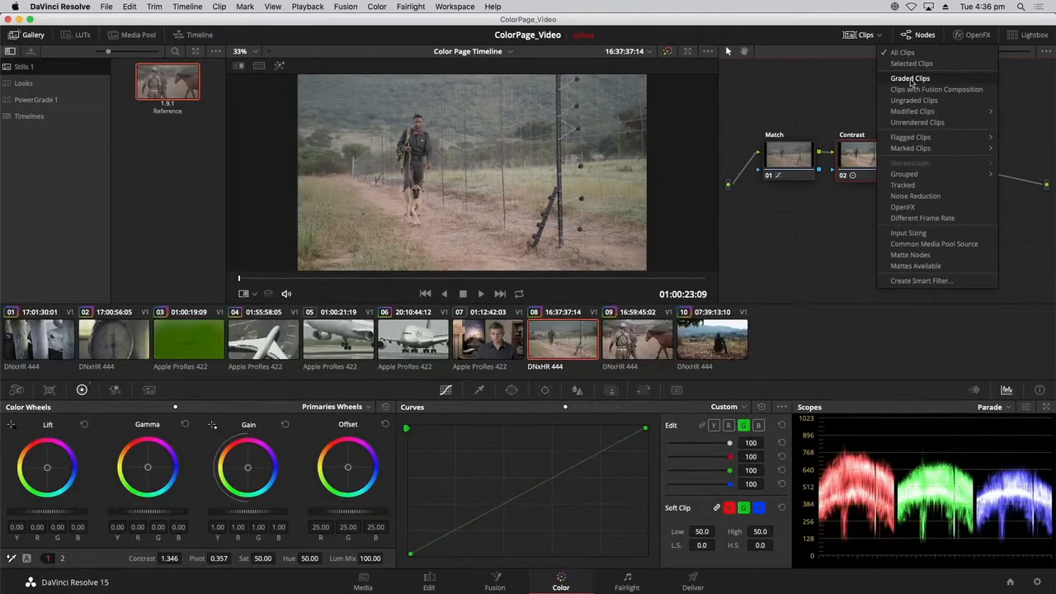
click(911, 79)
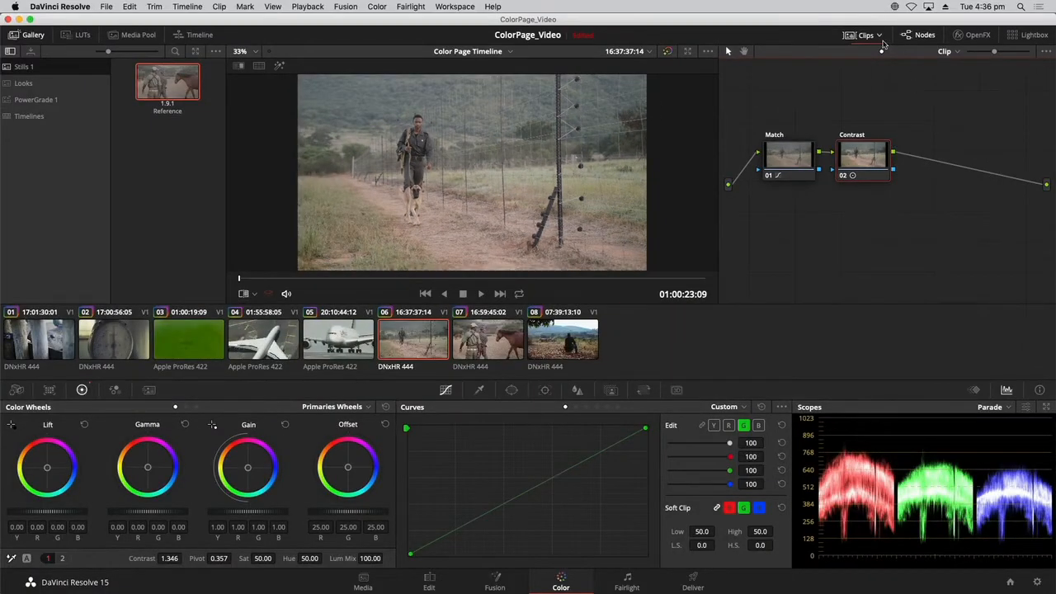
Switch the clip filter to Ungraded Clips and restore it to All Clips
click(880, 36)
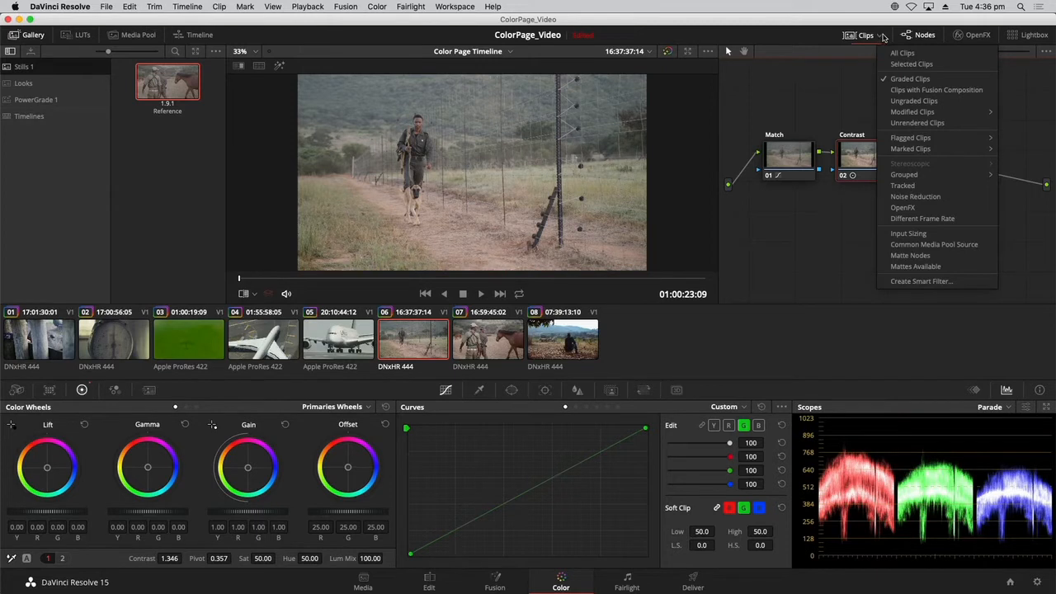
click(912, 100)
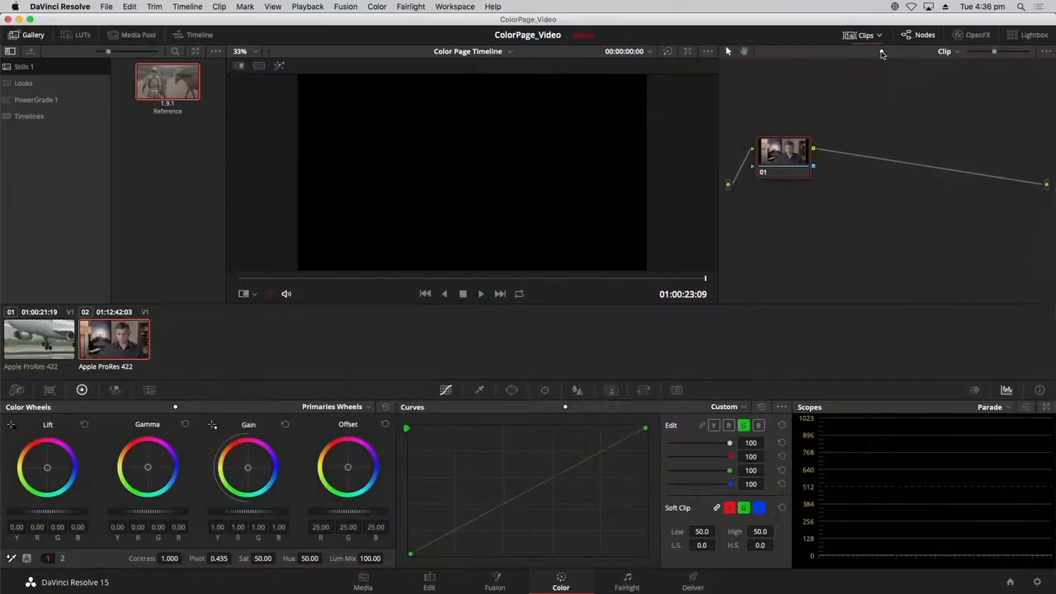
click(879, 35)
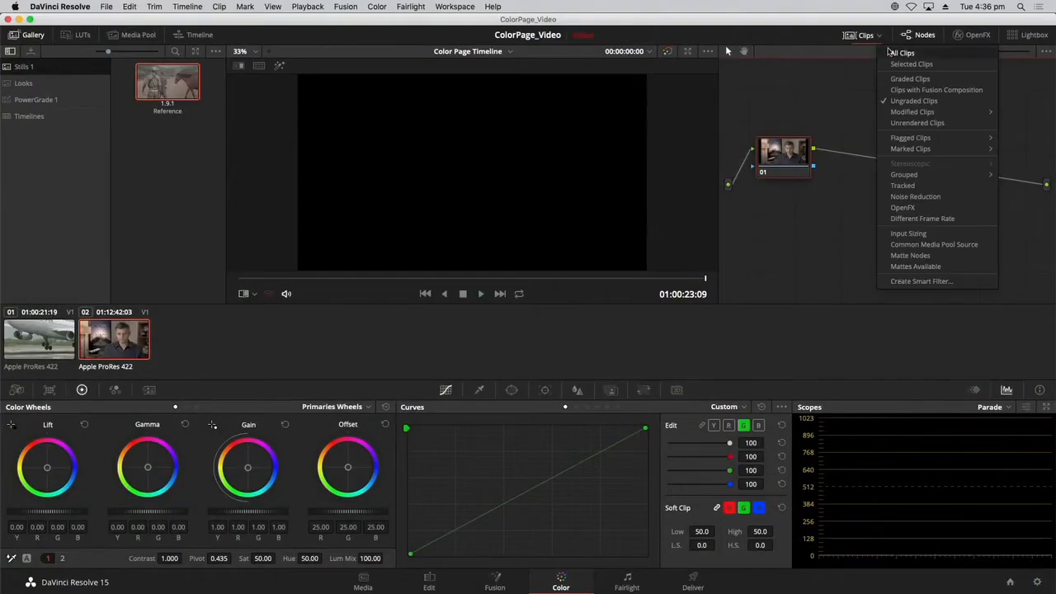
click(884, 51)
click(880, 36)
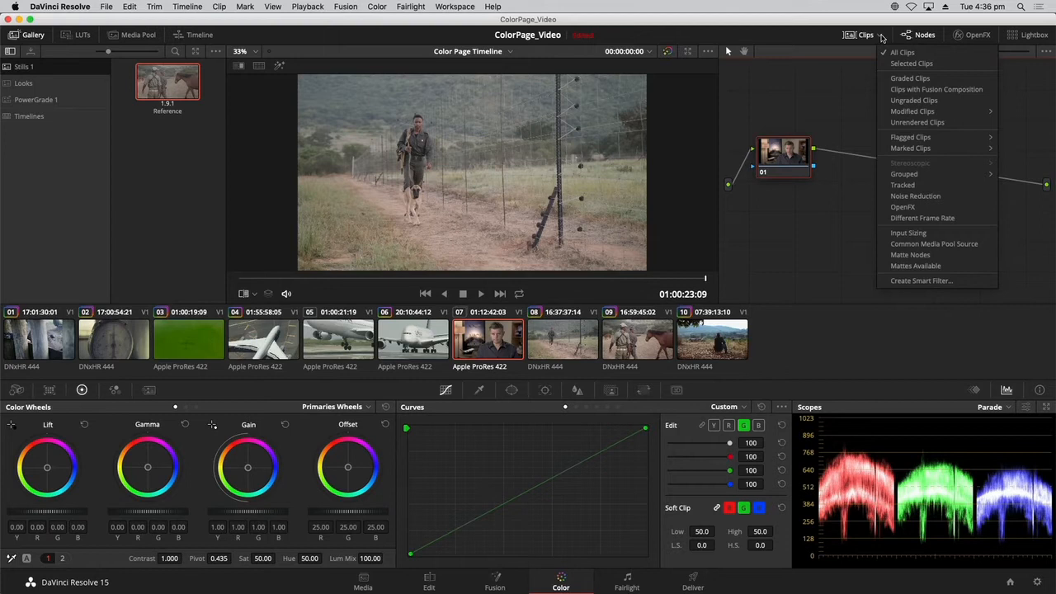
mouse_move(943, 140)
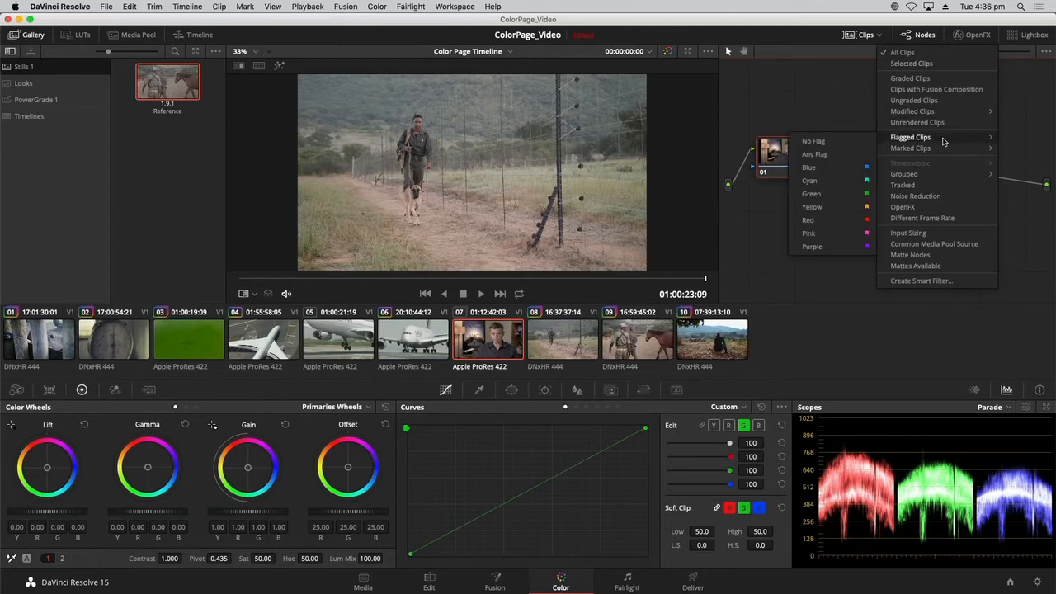
click(835, 333)
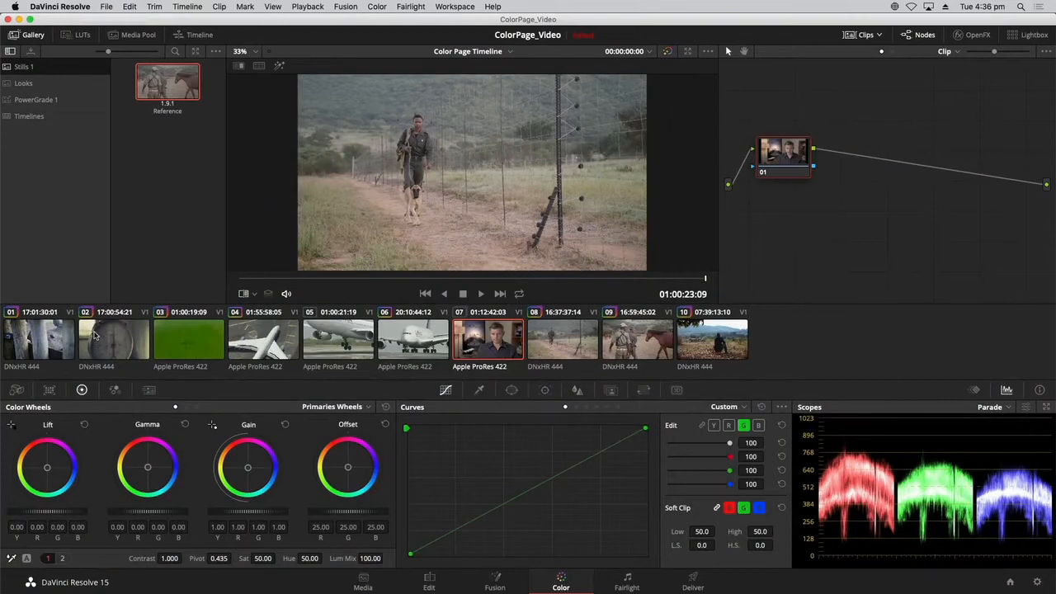
Select the scale clip 02 and give it a yellow flag
click(97, 336)
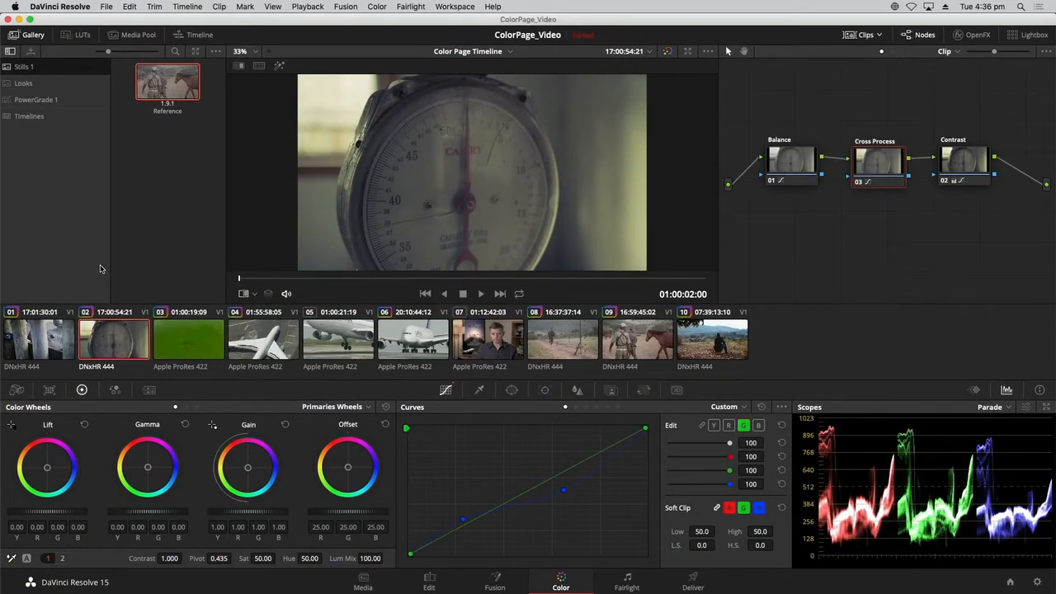
key(Down)
key(Up)
key(Down)
key(Up)
right_click(113, 341)
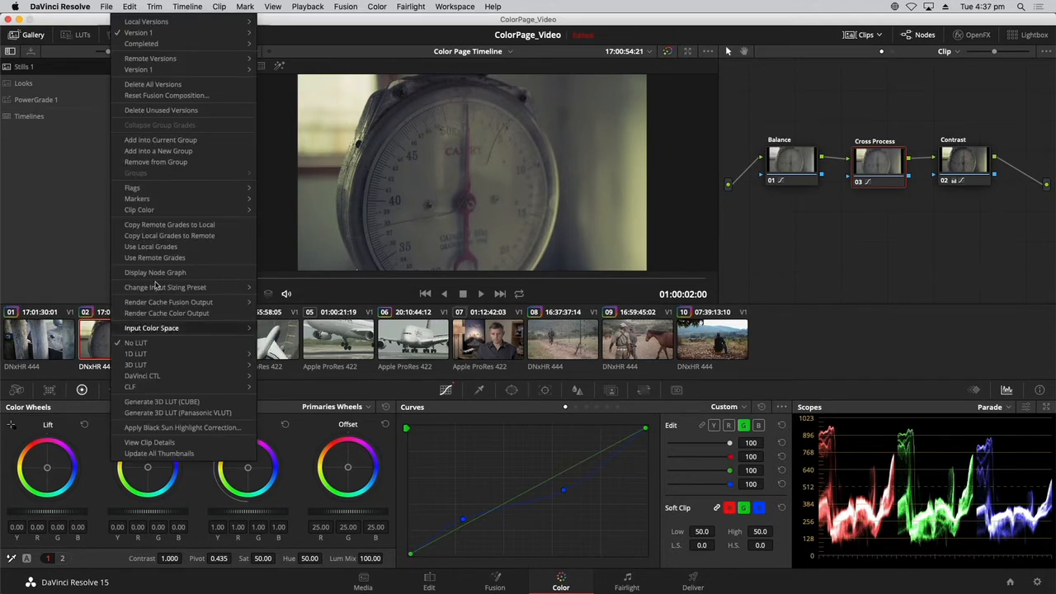
mouse_move(204, 189)
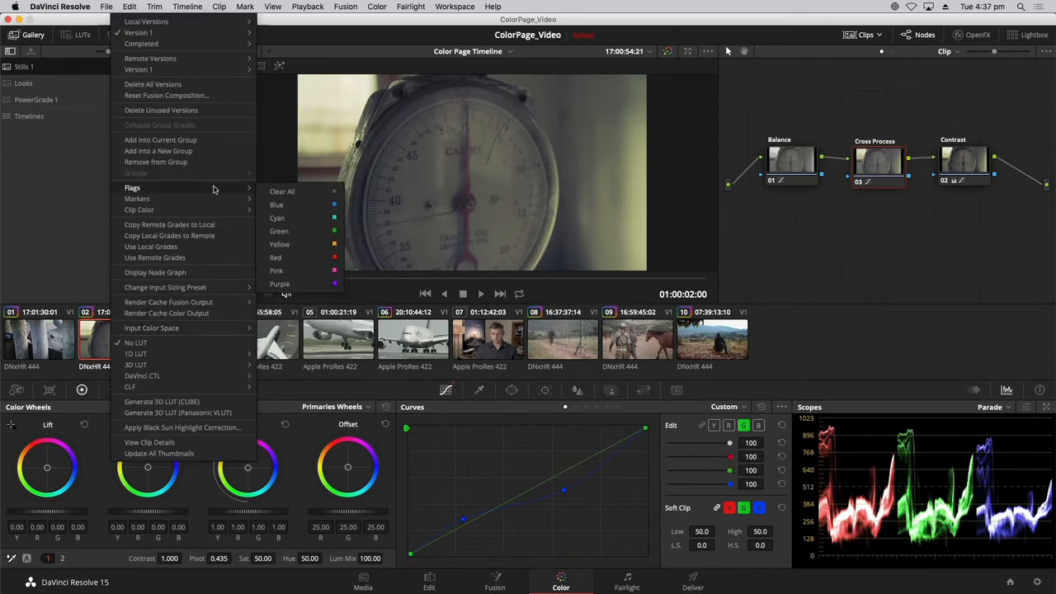
click(277, 245)
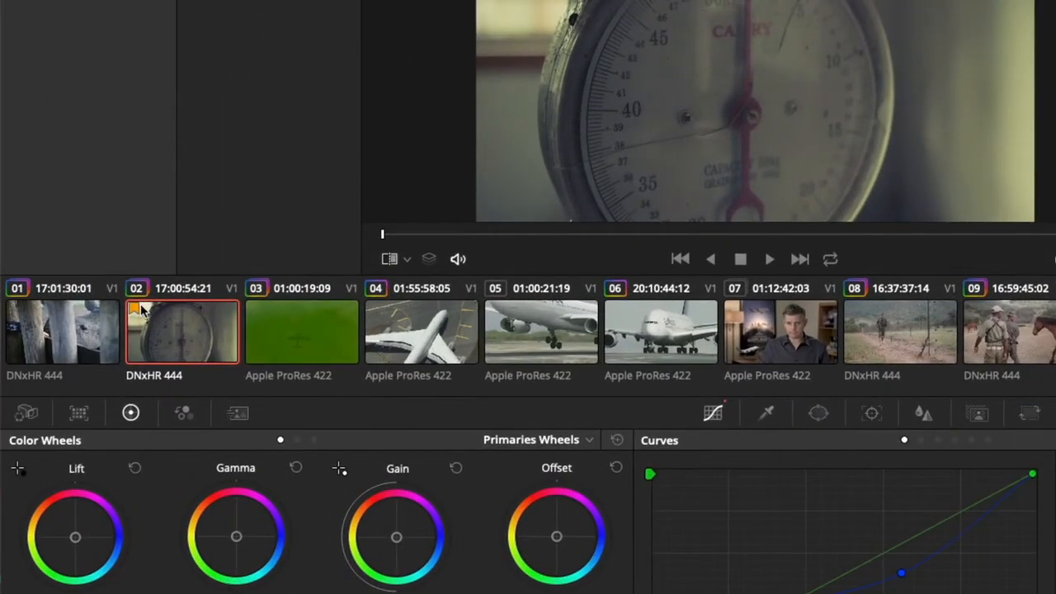
Give clip 03 a blue flag and check the flags in the Edit page timeline before returning to the Color page
click(275, 329)
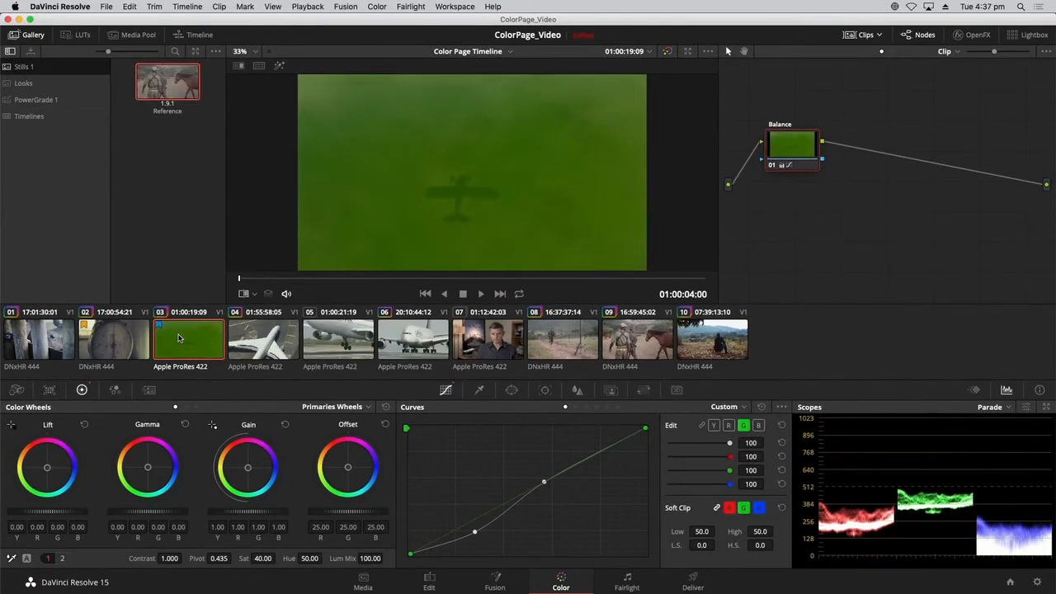
click(428, 581)
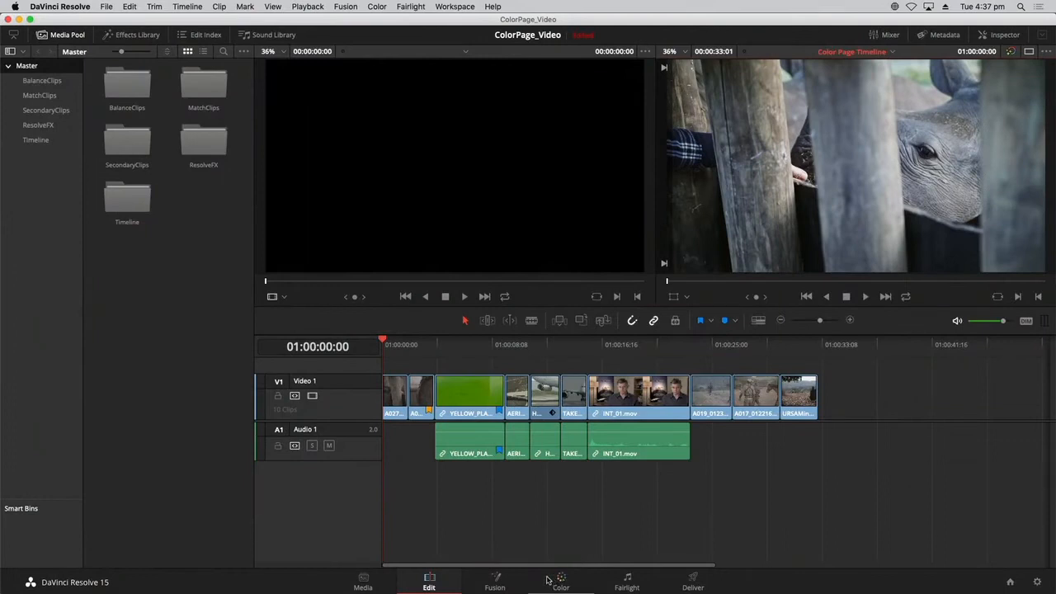
click(555, 580)
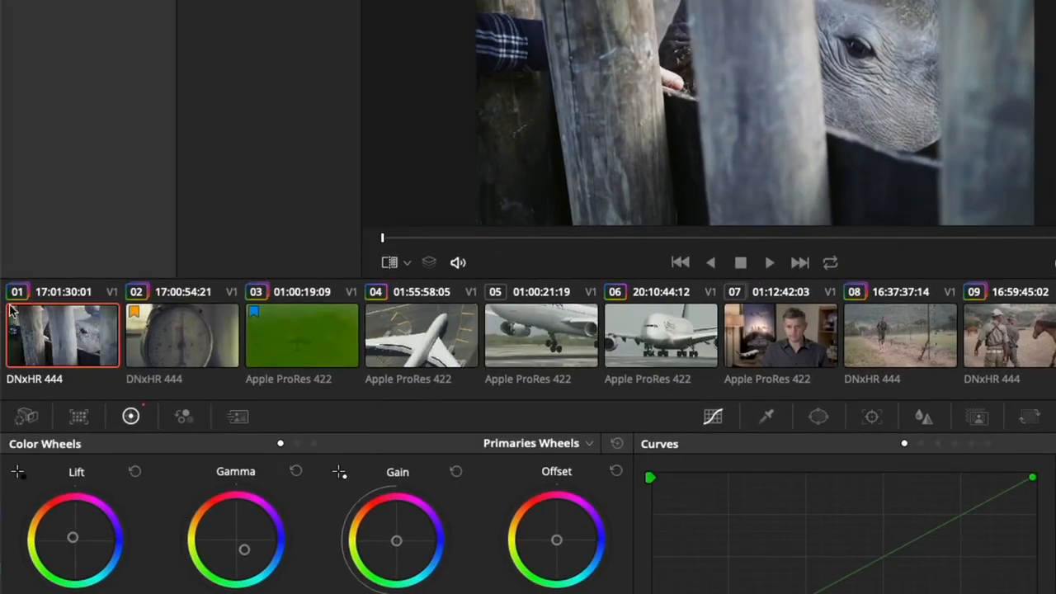
Change clip 03's flag colour to yellow and add the note "Change water to blue"
click(254, 314)
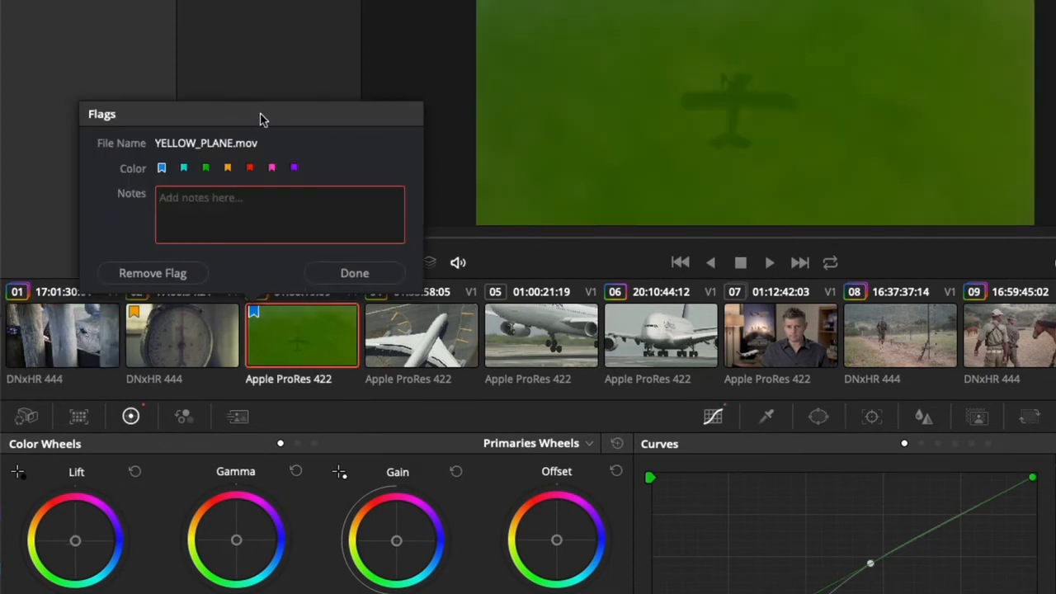
click(229, 169)
text(Cha)
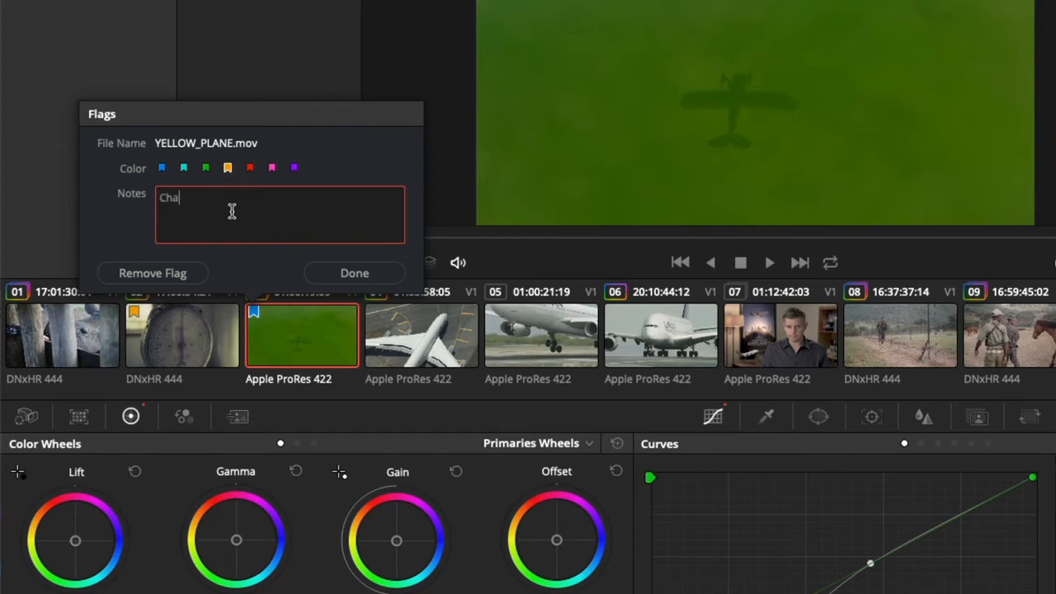
text(nge water to blue)
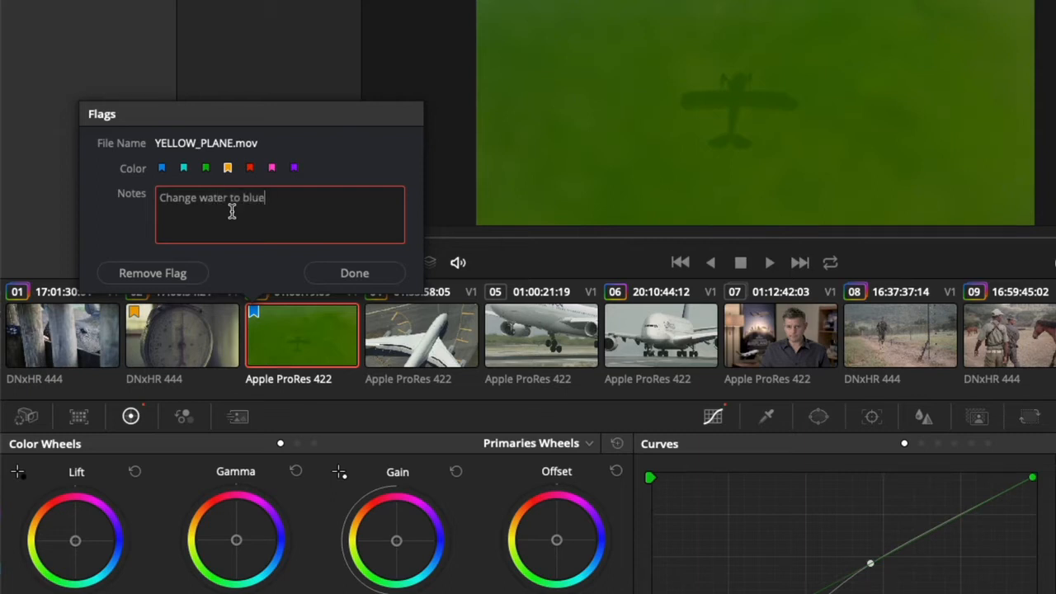
click(328, 273)
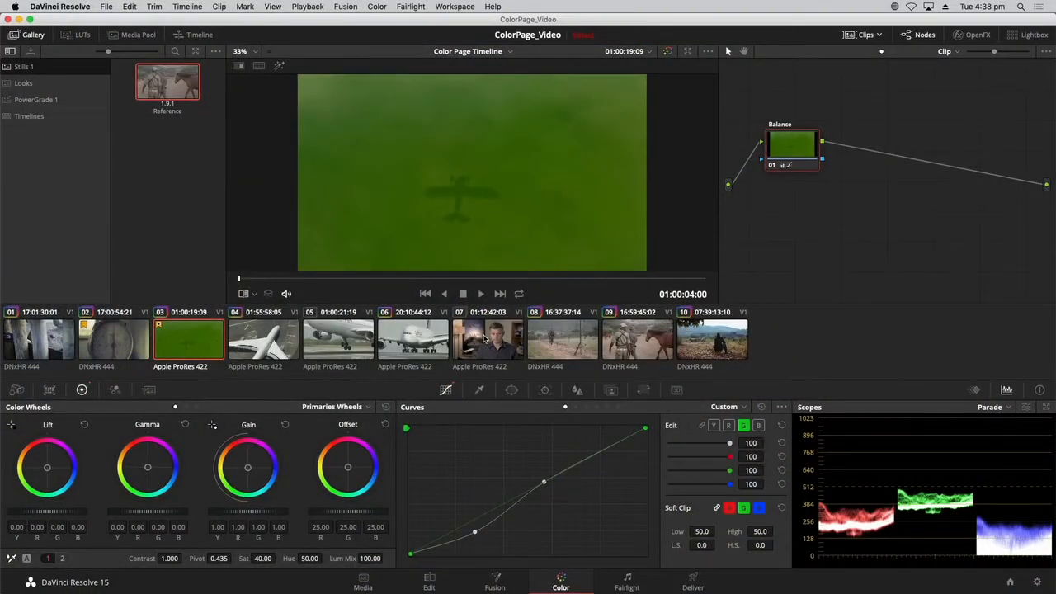
Give the interview clip 07 and clip 10 a blue flag together, leaving only clip 07 selected
click(486, 339)
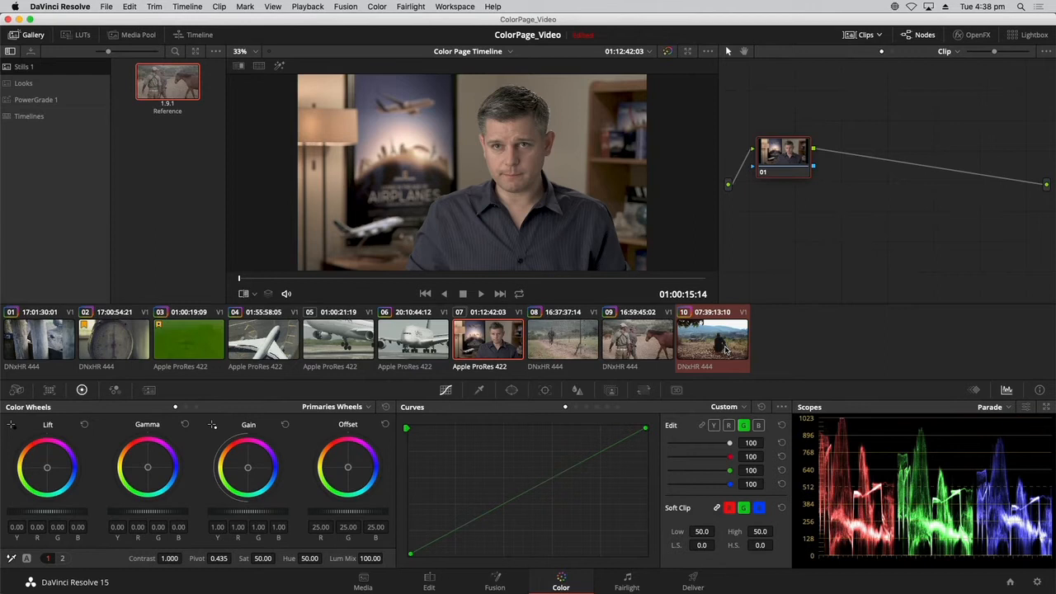
right_click(697, 341)
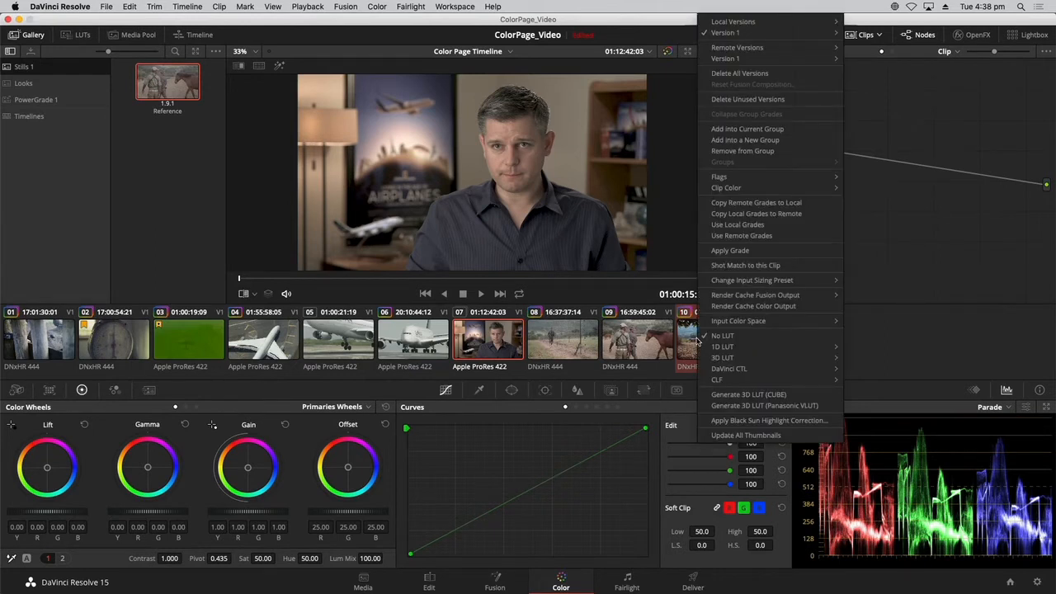
mouse_move(832, 183)
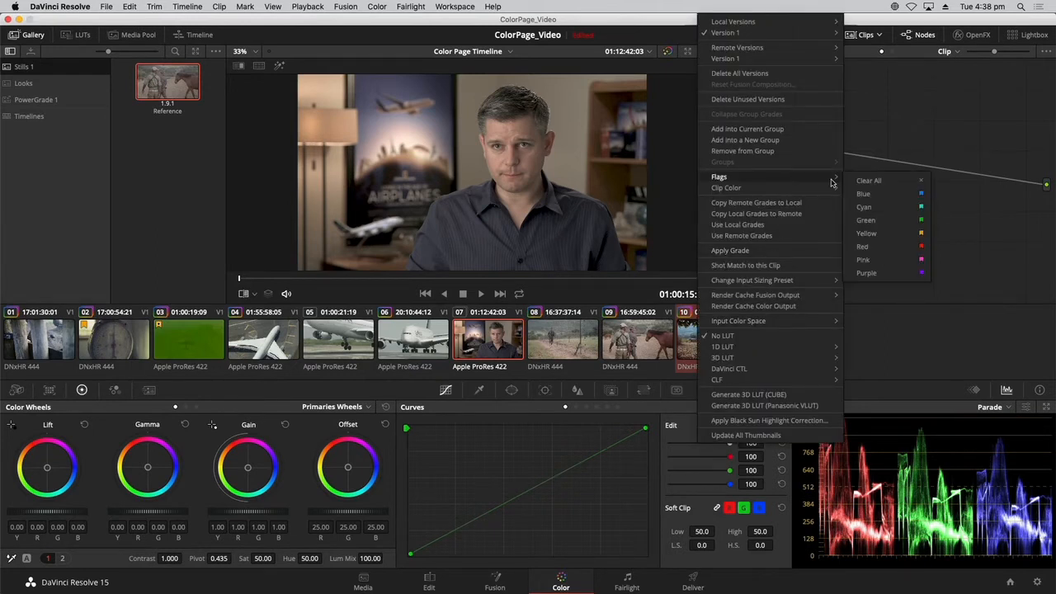
click(874, 196)
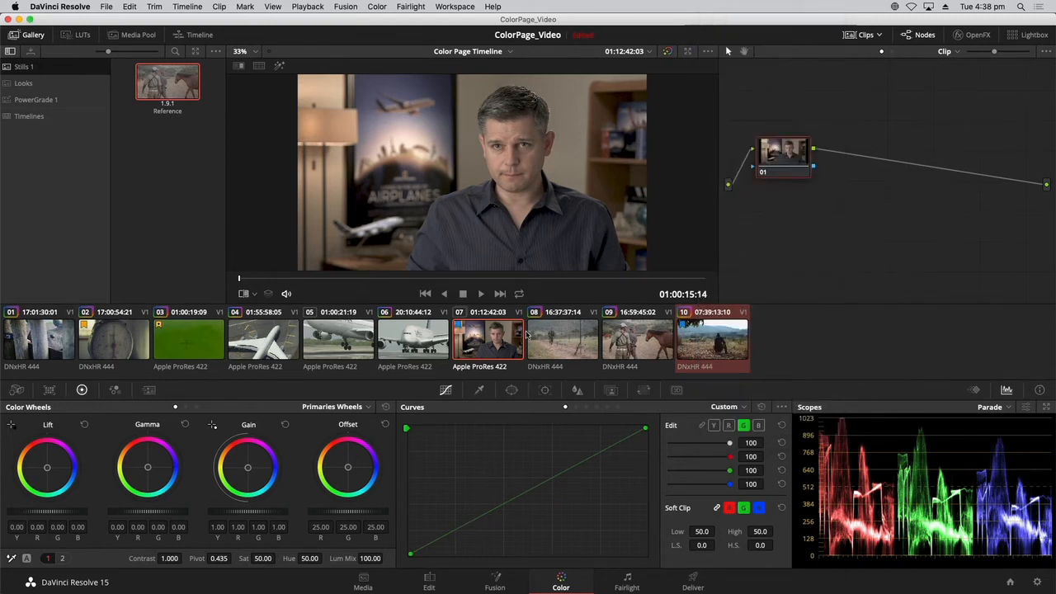
click(492, 345)
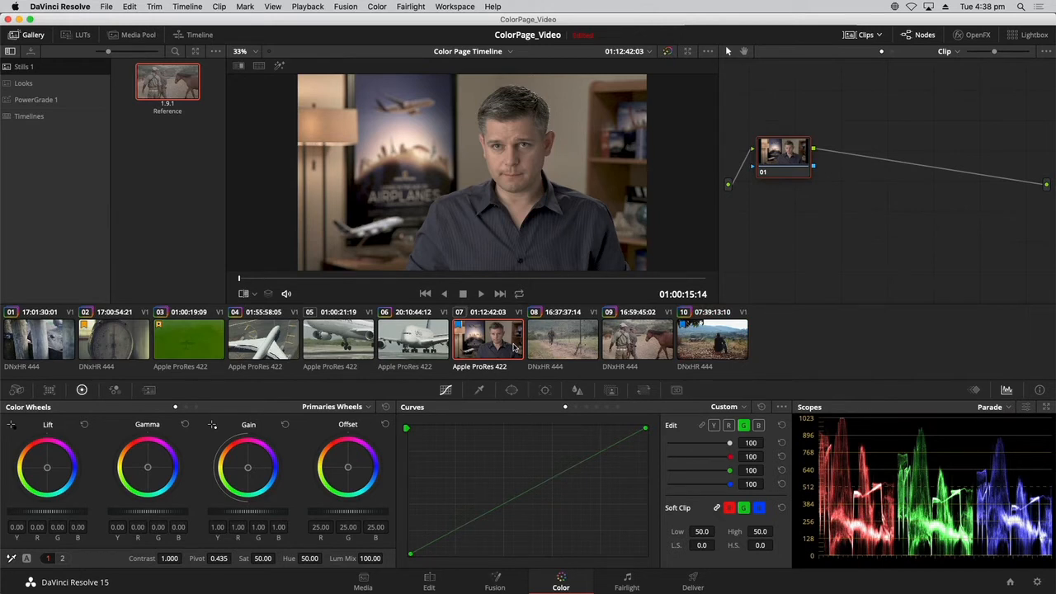
Review the yellow-flagged clips 03 and 02 and open the clip filter's flag colour choices
click(178, 341)
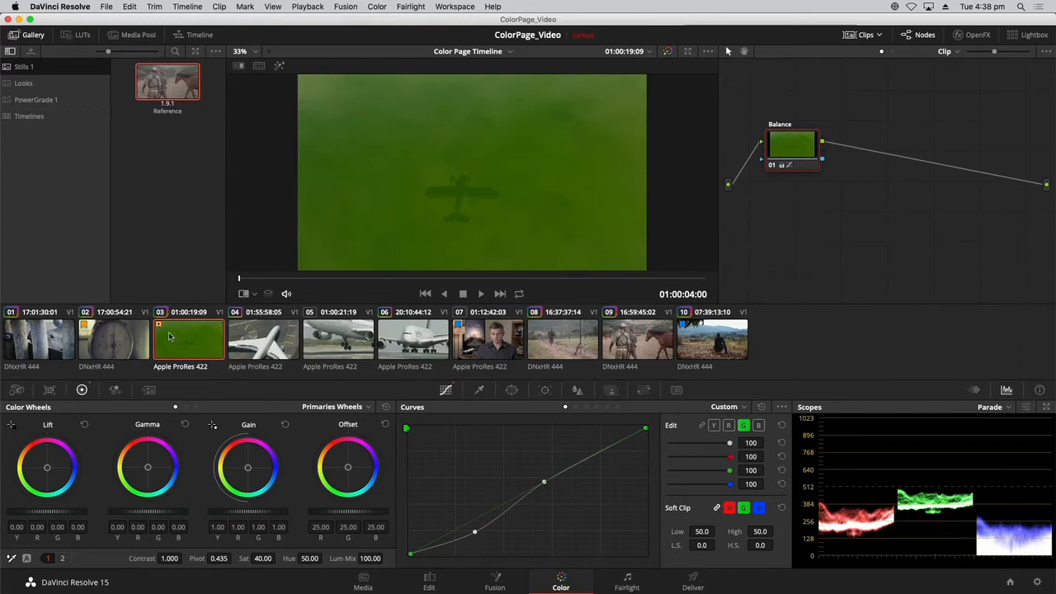
click(141, 338)
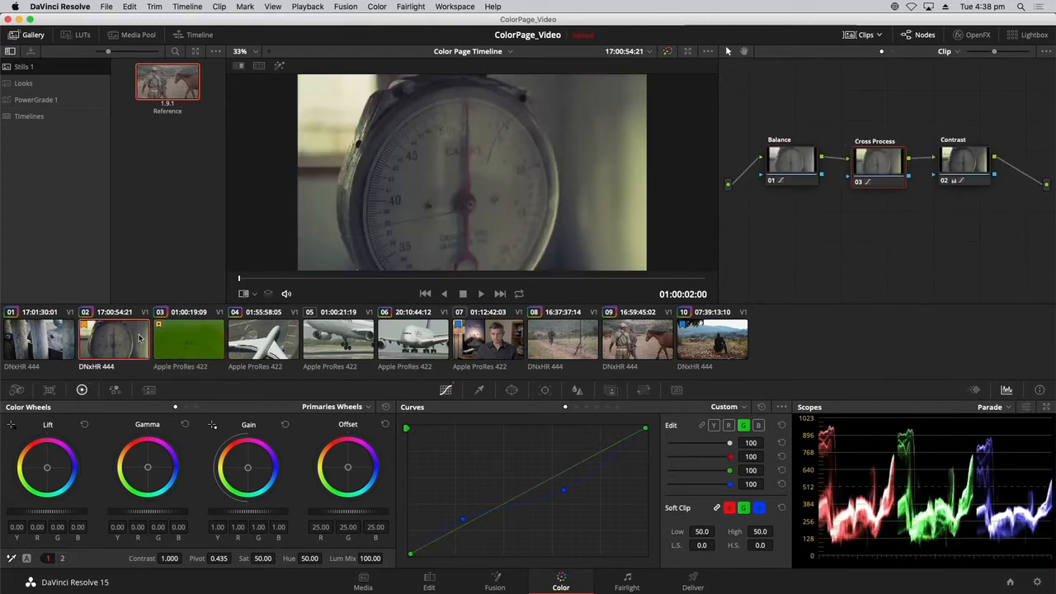
click(878, 37)
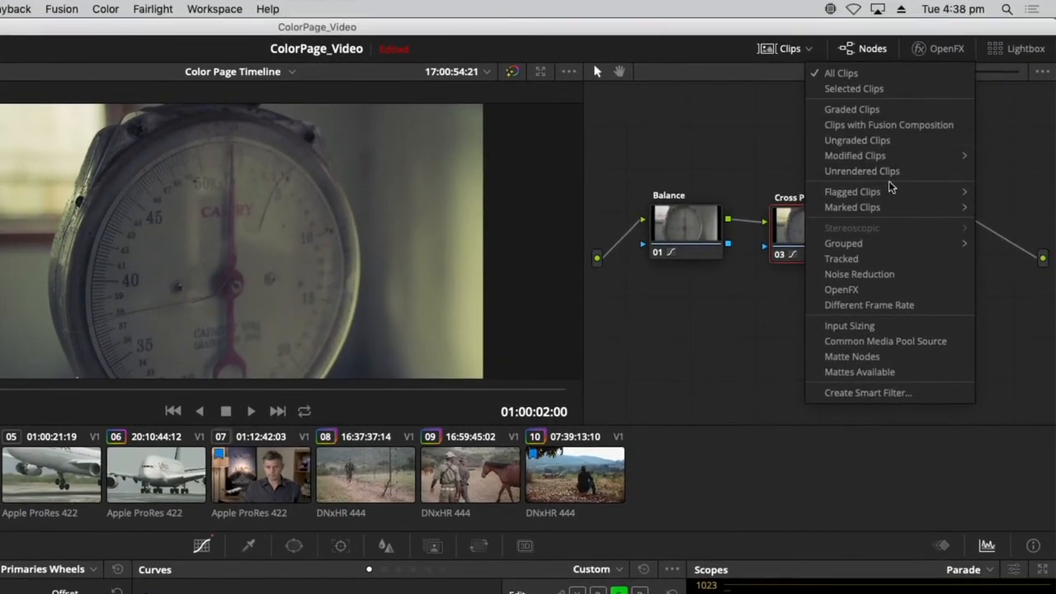
mouse_move(860, 194)
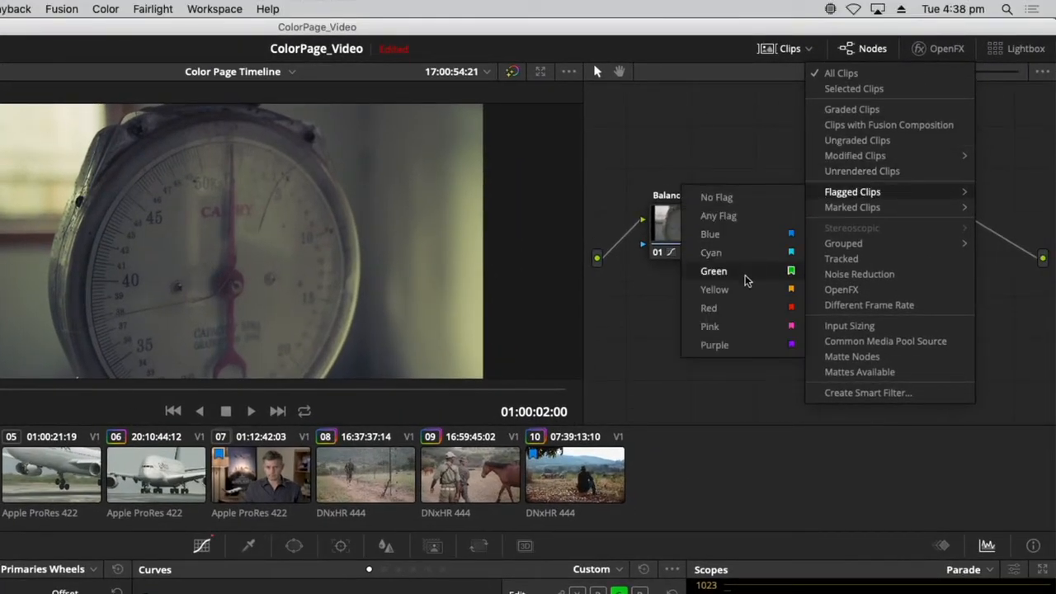
Filter the timeline thumbnails to show only clips with a yellow or blue flag
click(714, 289)
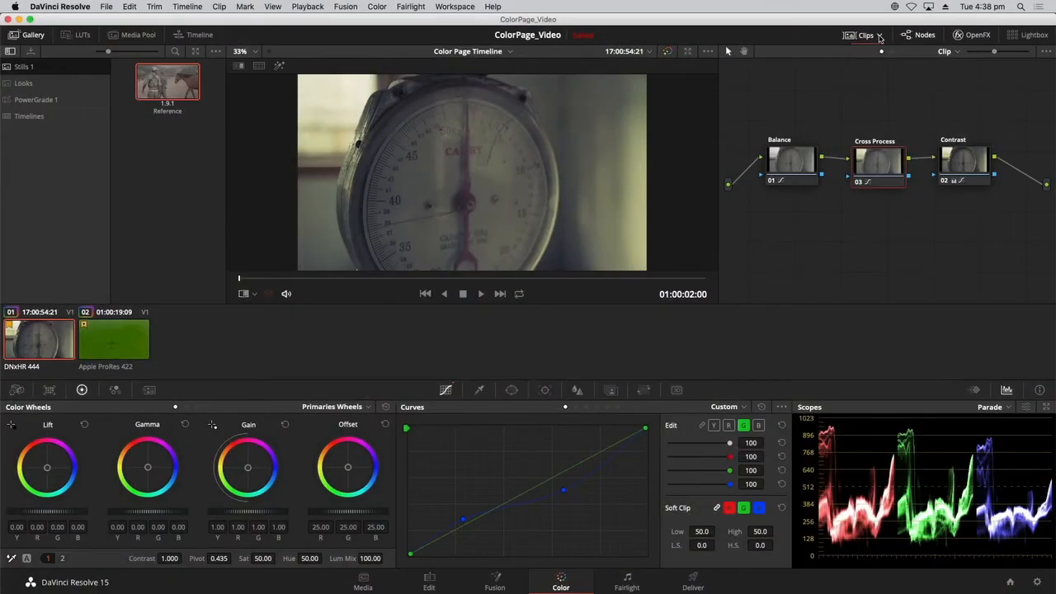
click(880, 36)
mouse_move(924, 139)
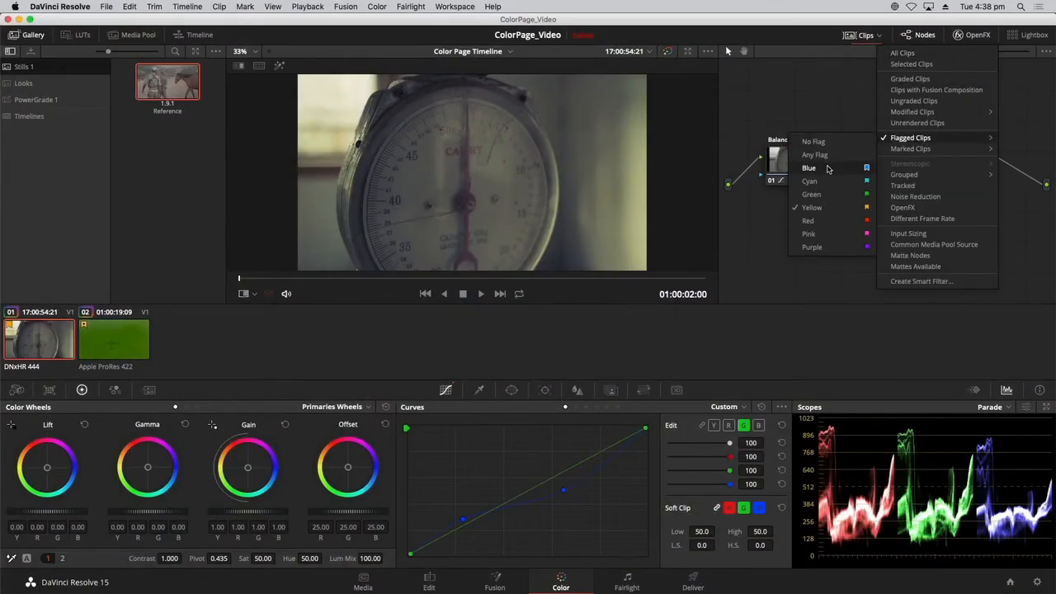
click(828, 169)
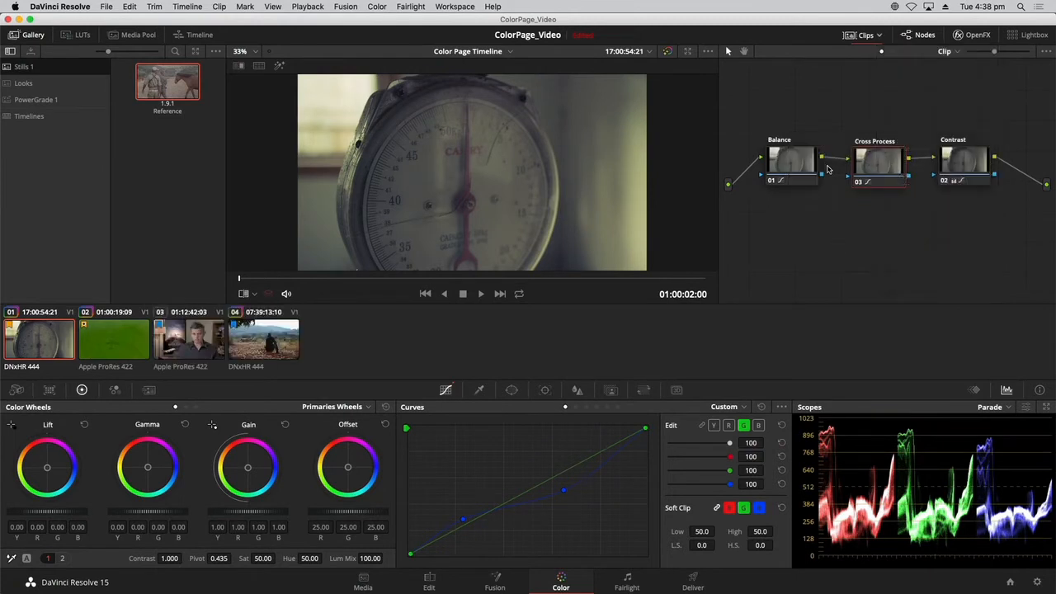
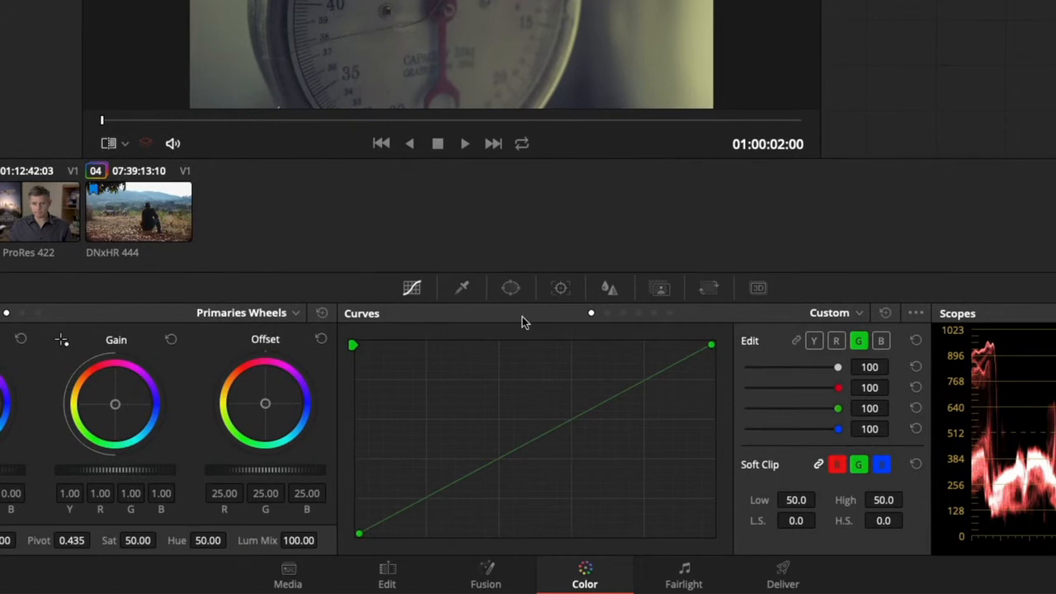
Add a circle window to the Scales node, enlarged to dial size and placed over the scale face at about pan 49.22, tilt 47.97
click(511, 291)
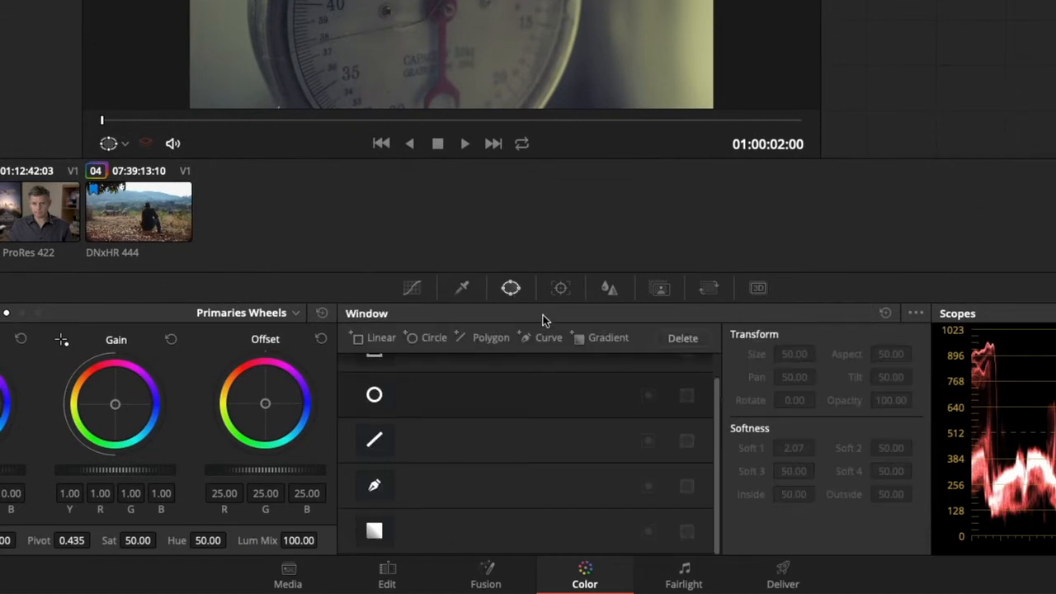
scroll(534, 473, up, 1)
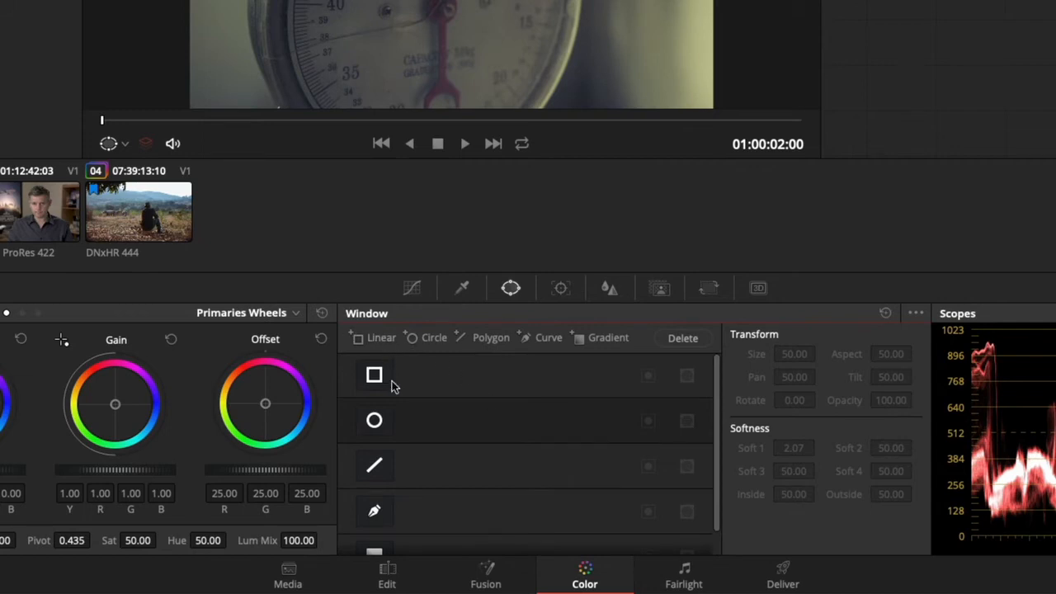
scroll(429, 437, down, 1)
scroll(430, 465, up, 1)
scroll(430, 464, down, 1)
scroll(430, 464, up, 1)
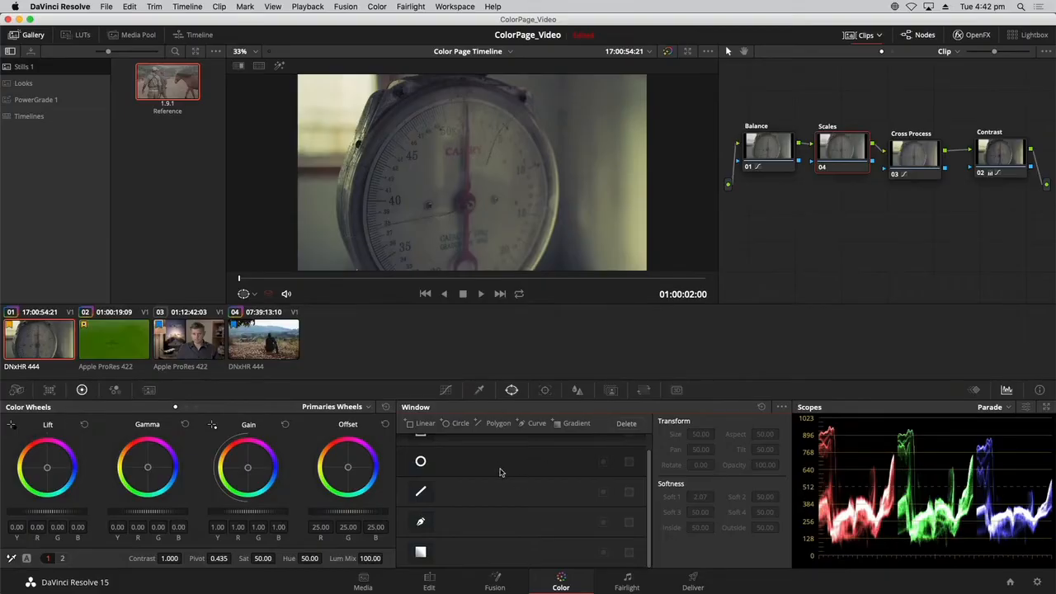
click(421, 463)
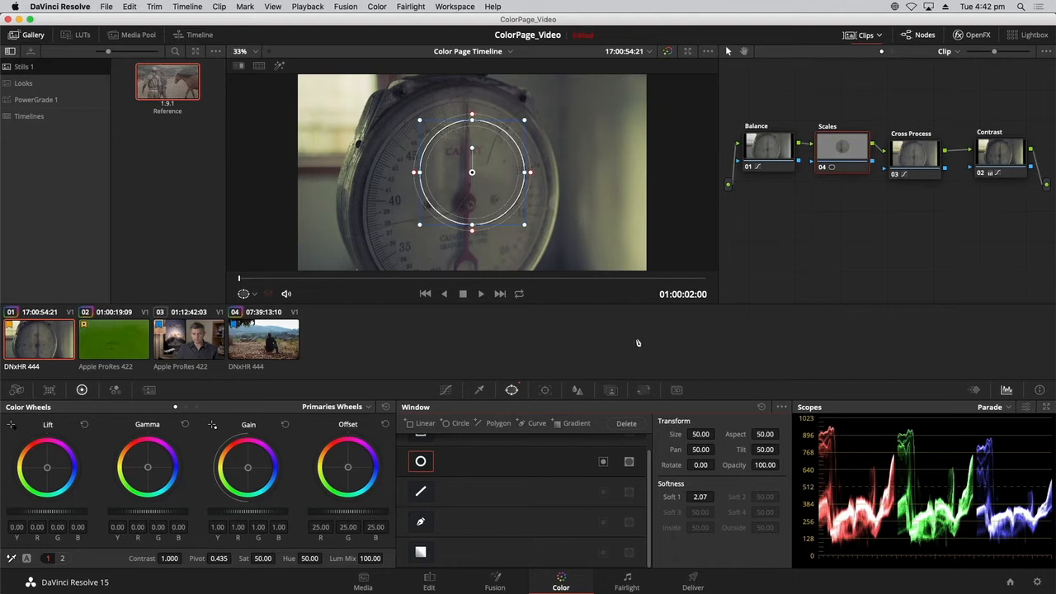
drag(500, 211, 477, 250)
drag(502, 161, 568, 127)
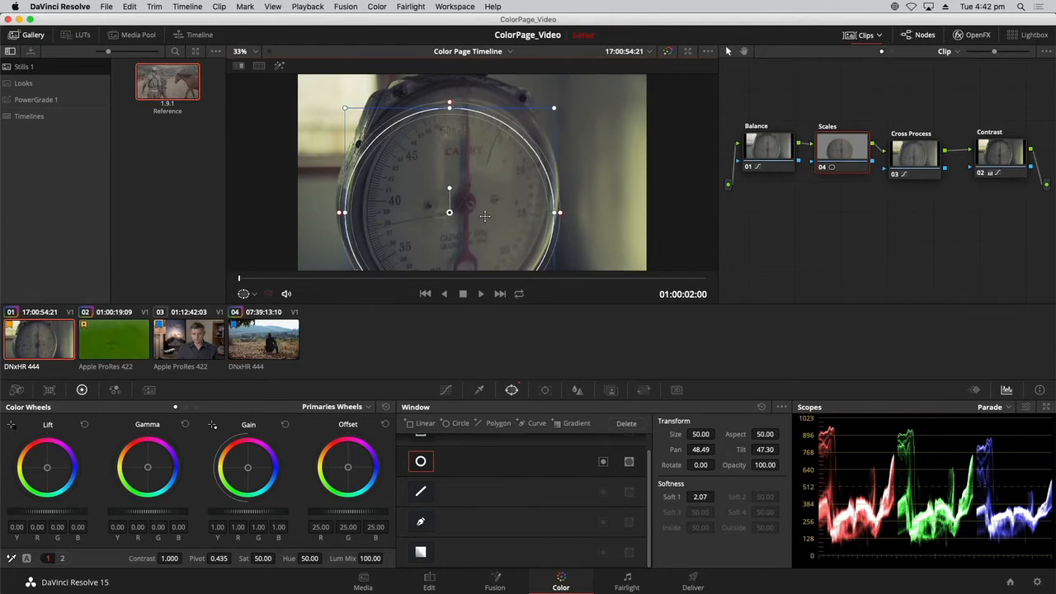
drag(485, 216, 502, 209)
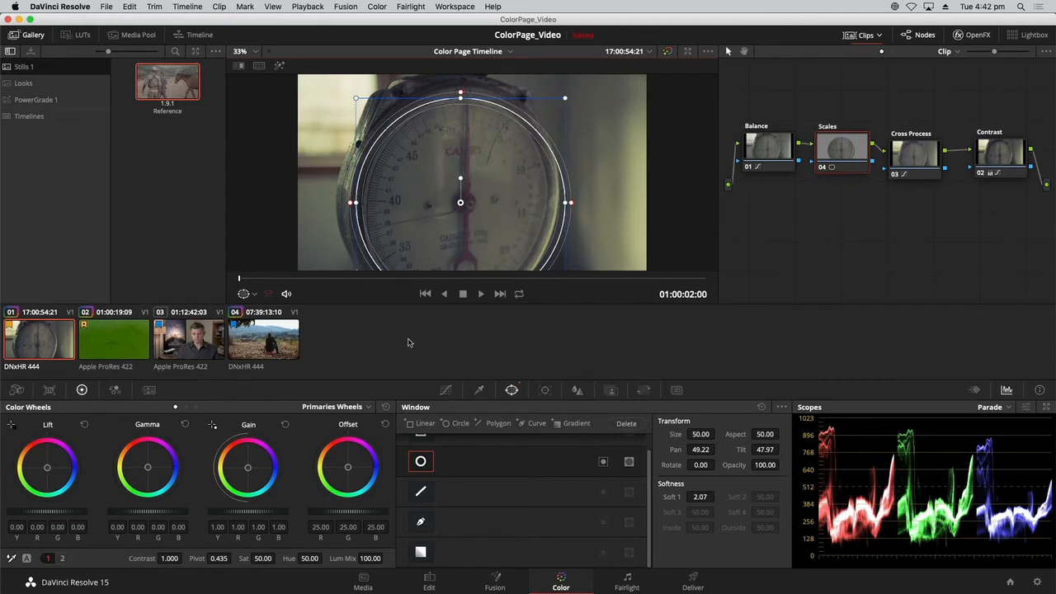
Hide the clip thumbnails and refine the circle window's position over the dial to about pan 49.00, tilt 47.74
click(848, 37)
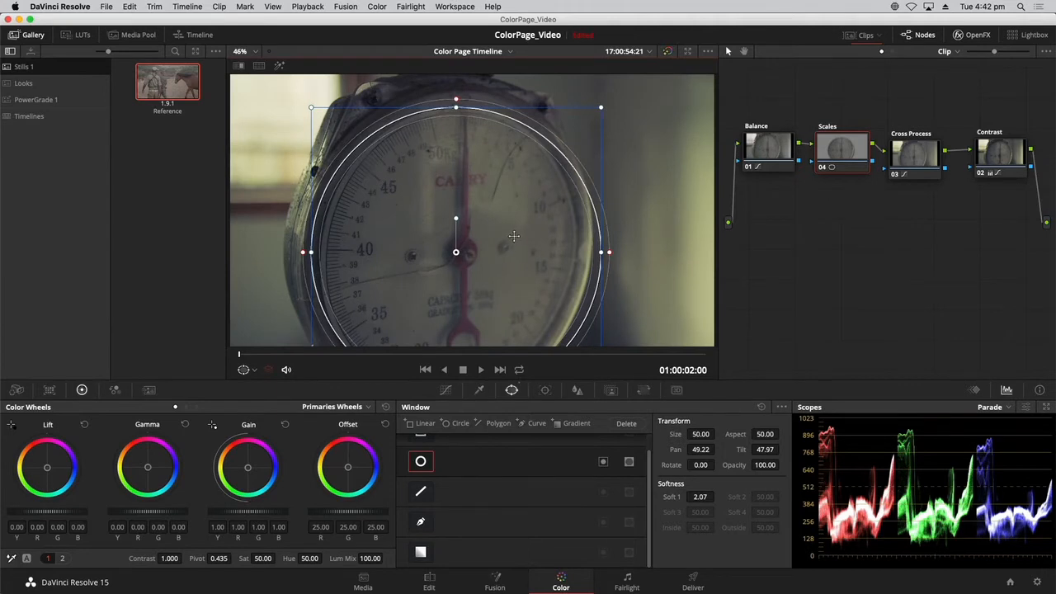
scroll(513, 236, down, 5)
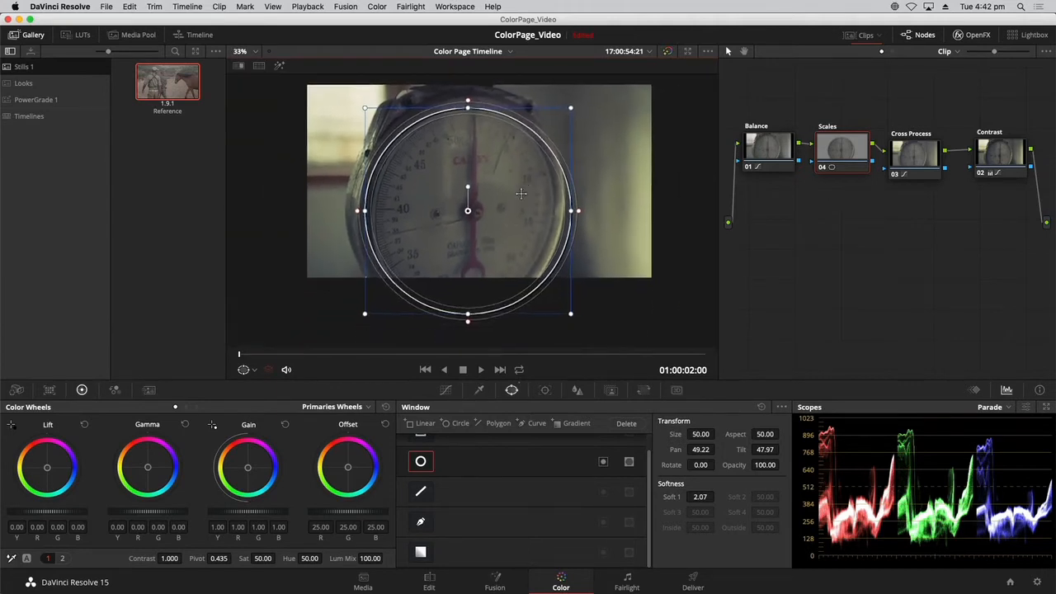
drag(521, 193, 531, 166)
drag(501, 229, 483, 248)
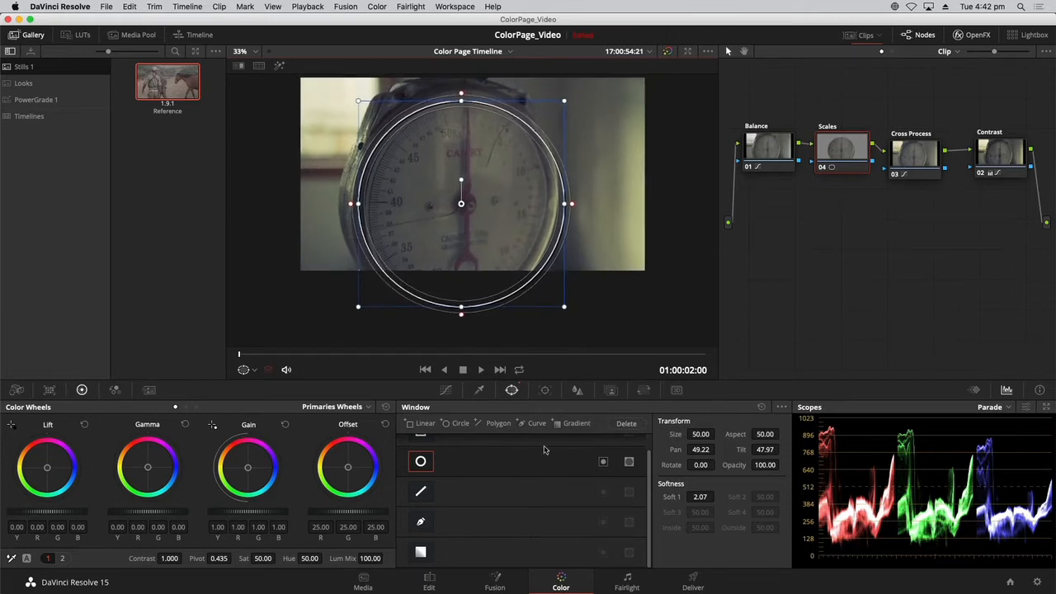
mouse_move(513, 248)
mouse_down()
mouse_move(459, 299)
mouse_move(523, 240)
mouse_move(513, 246)
mouse_up()
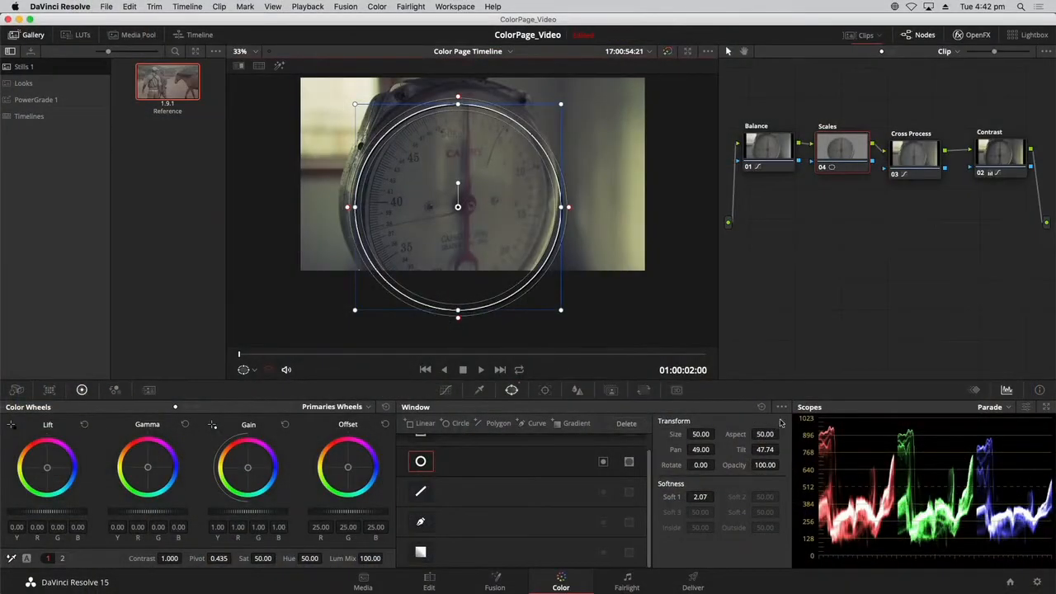
Convert the circle window to Bezier and reshape its control points to follow the edge of the dial face
click(781, 406)
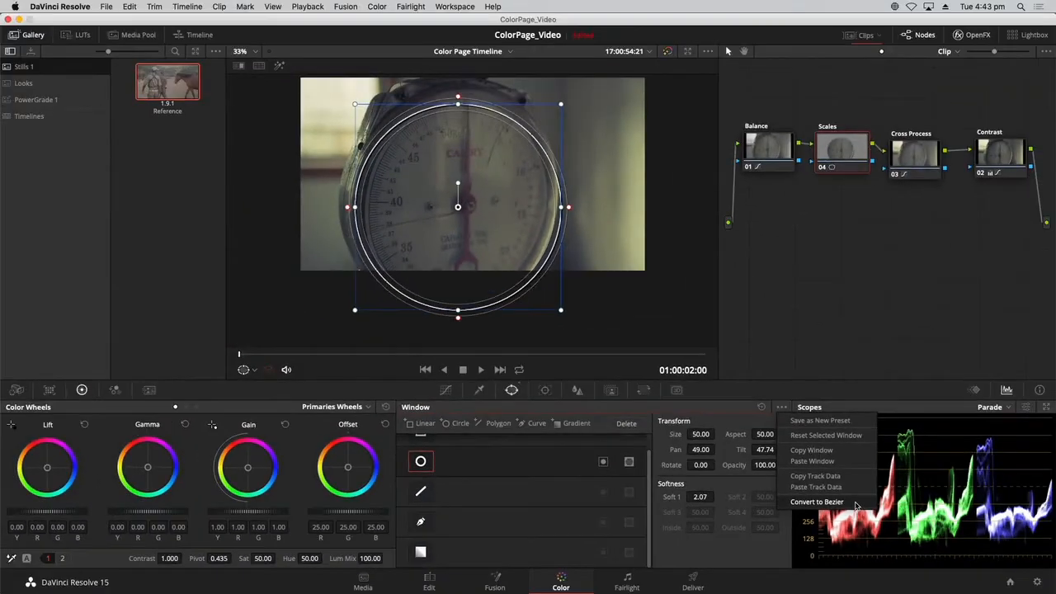
click(856, 502)
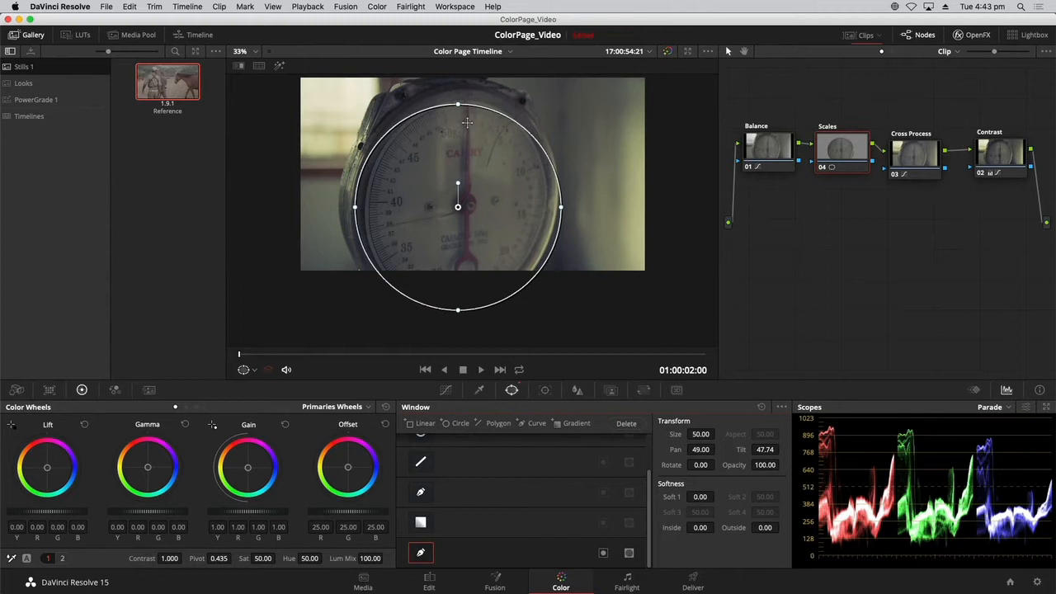
drag(458, 105, 469, 104)
drag(357, 209, 366, 211)
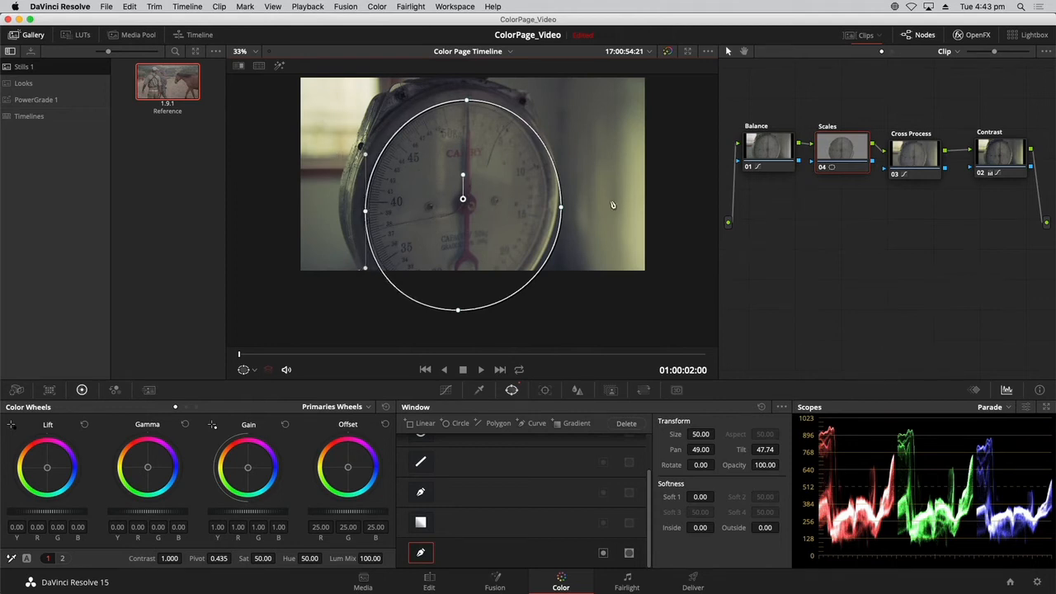
drag(562, 209, 546, 200)
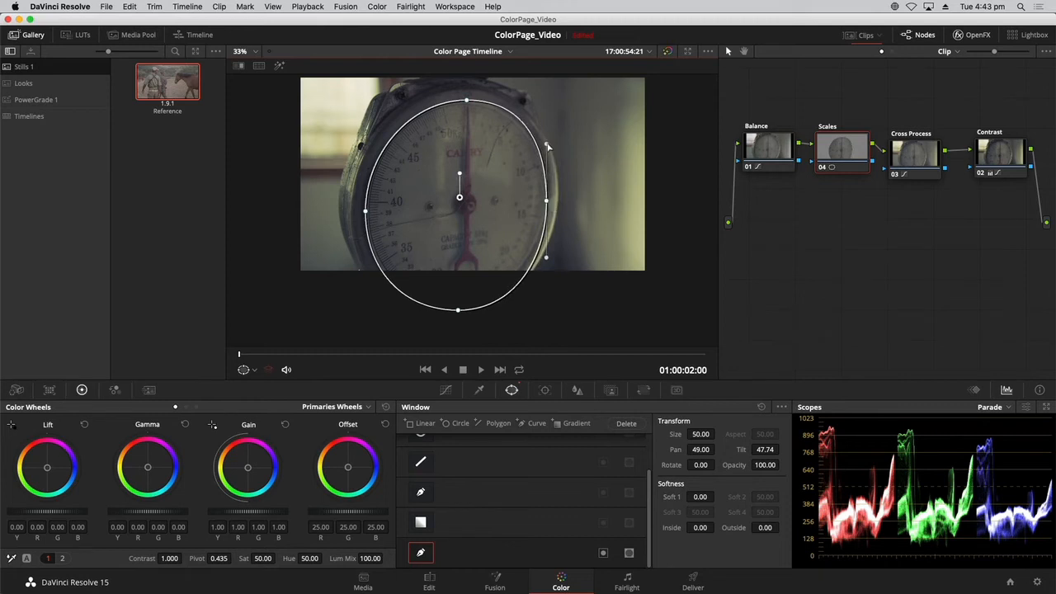
drag(548, 147, 550, 166)
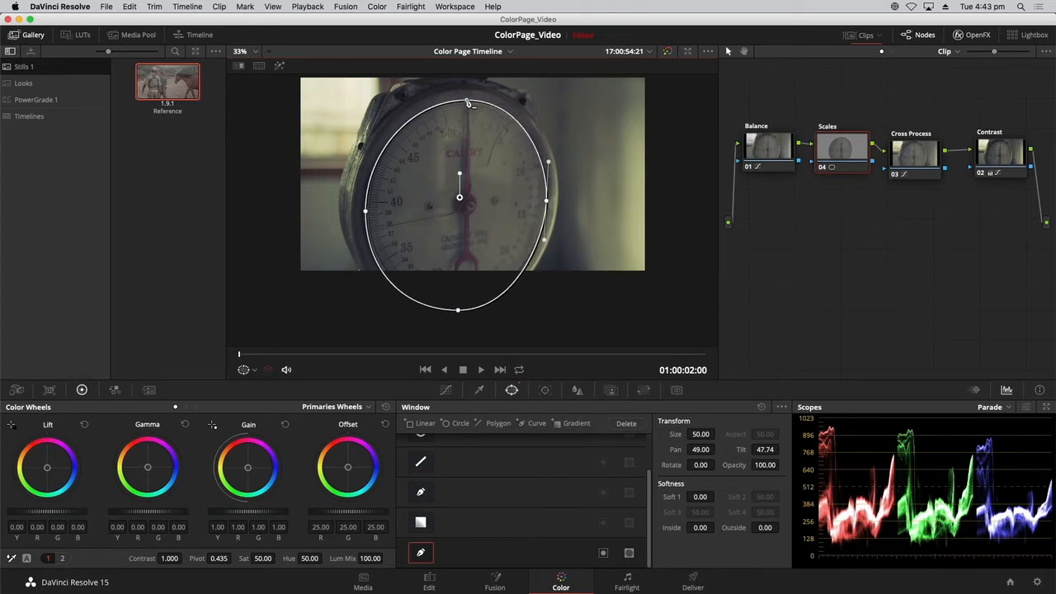
drag(466, 102, 465, 103)
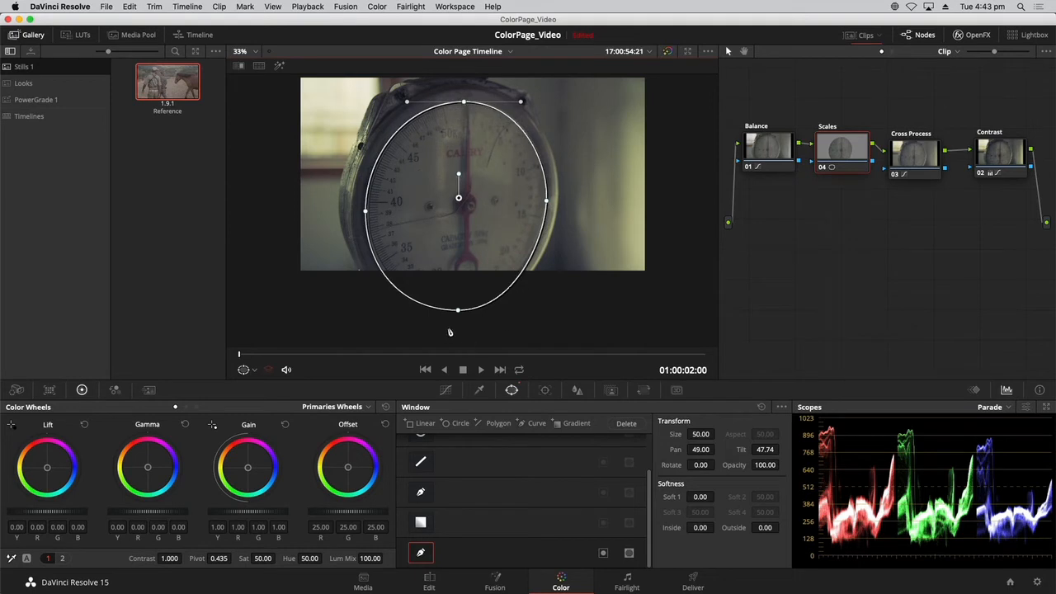
mouse_move(457, 310)
mouse_down()
mouse_move(465, 298)
mouse_move(404, 302)
mouse_move(460, 300)
mouse_up()
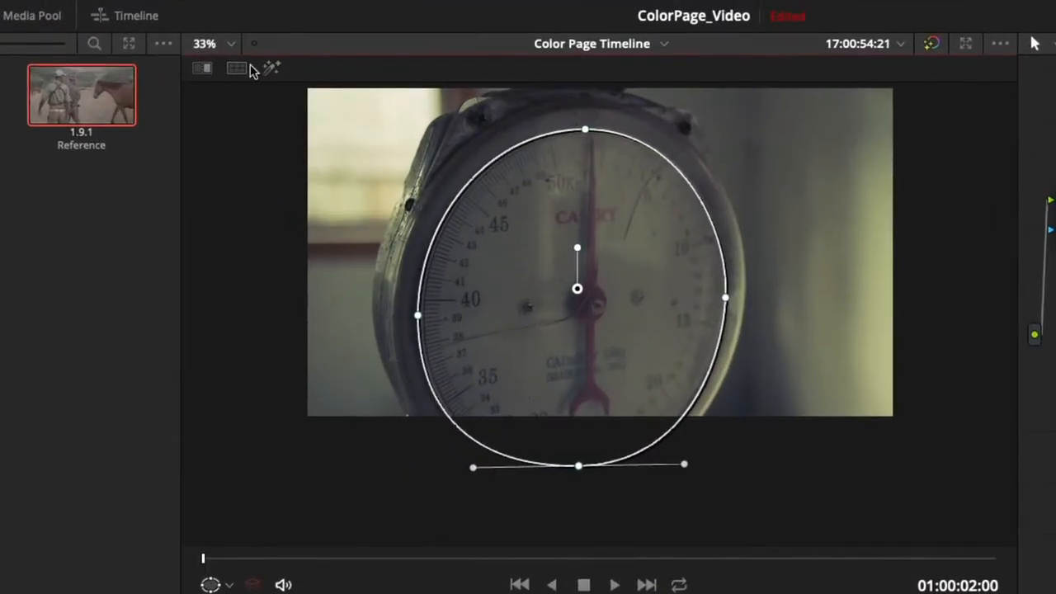
Soften the dial window's edge to Soft 1 0.24, using Highlight to check the isolated area
click(271, 63)
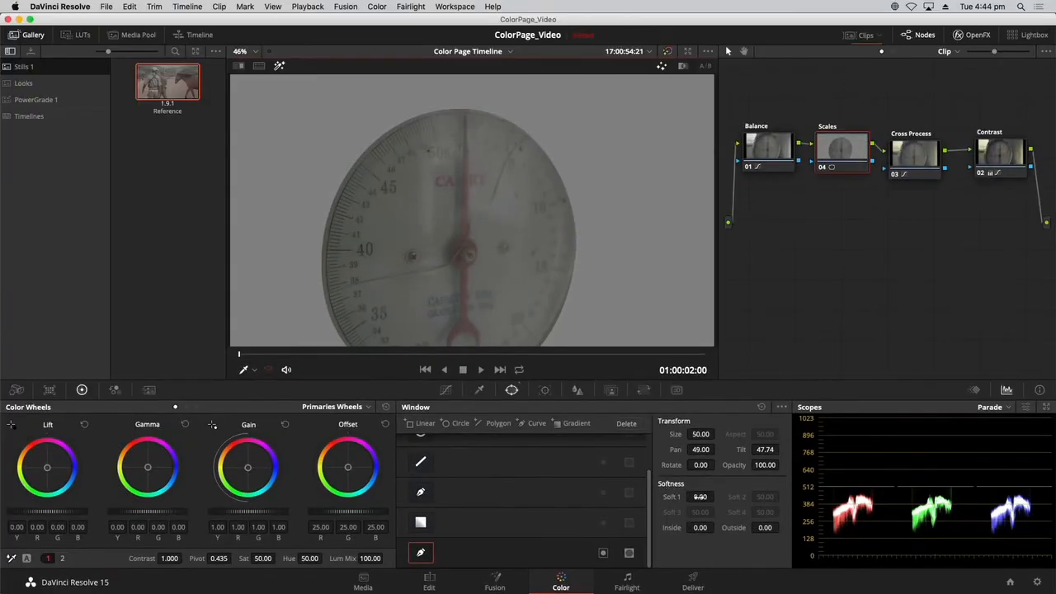
drag(699, 497, 717, 496)
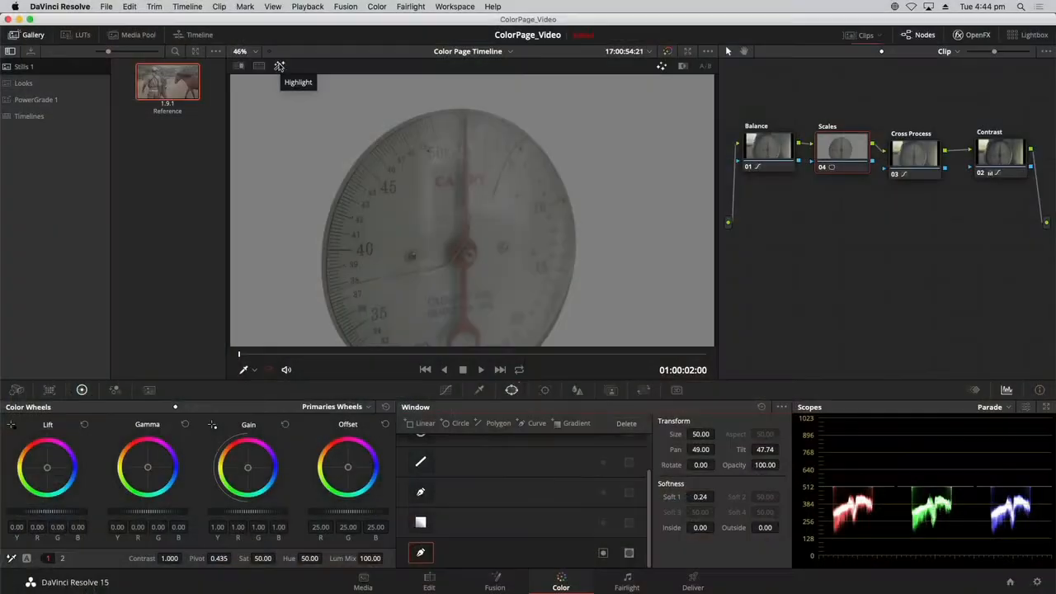
click(278, 66)
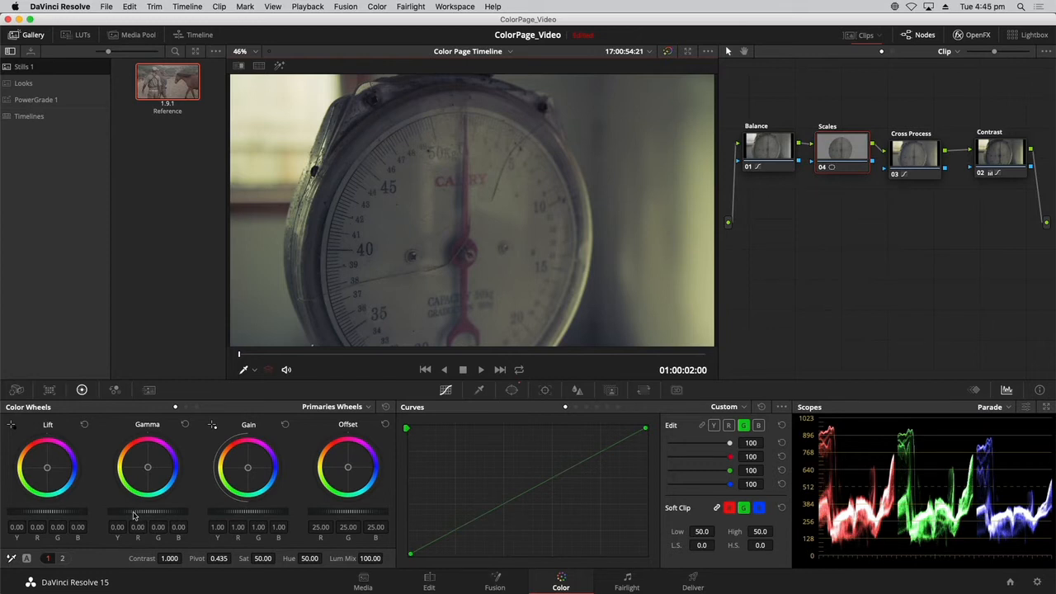
Brighten the dial with master gamma 0.04, then set contrast to 1.238 and pivot to 0.349
drag(130, 515, 144, 516)
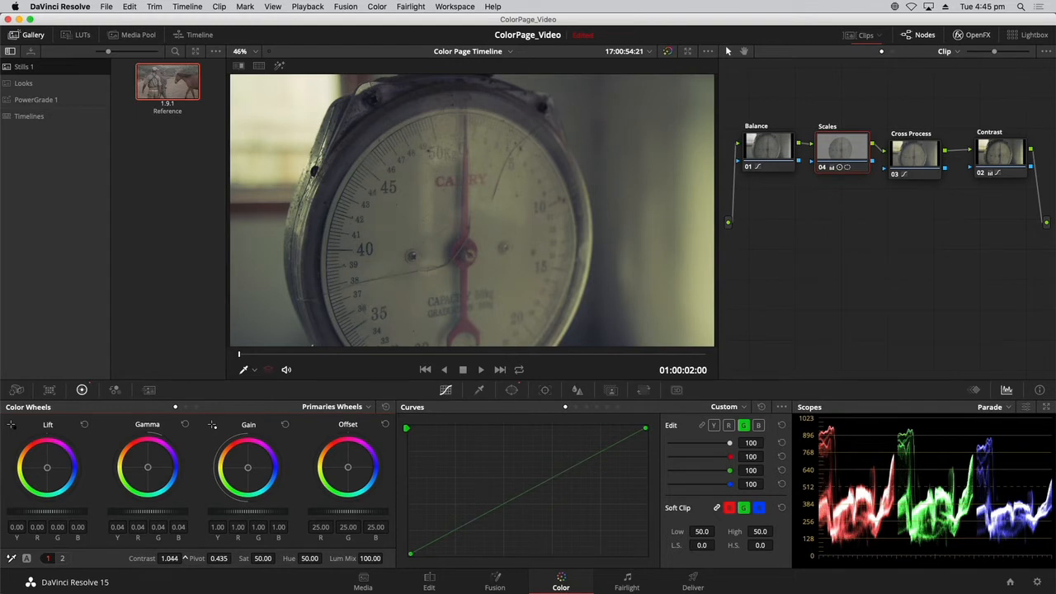
mouse_move(185, 557)
mouse_down()
mouse_move(216, 557)
mouse_move(149, 554)
mouse_move(185, 558)
mouse_up()
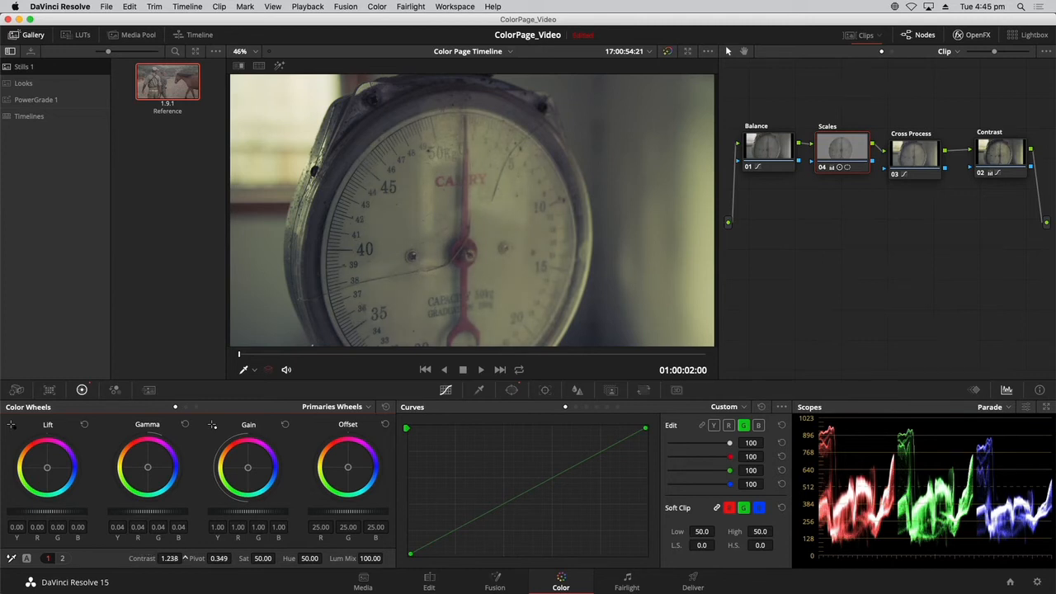
click(62, 559)
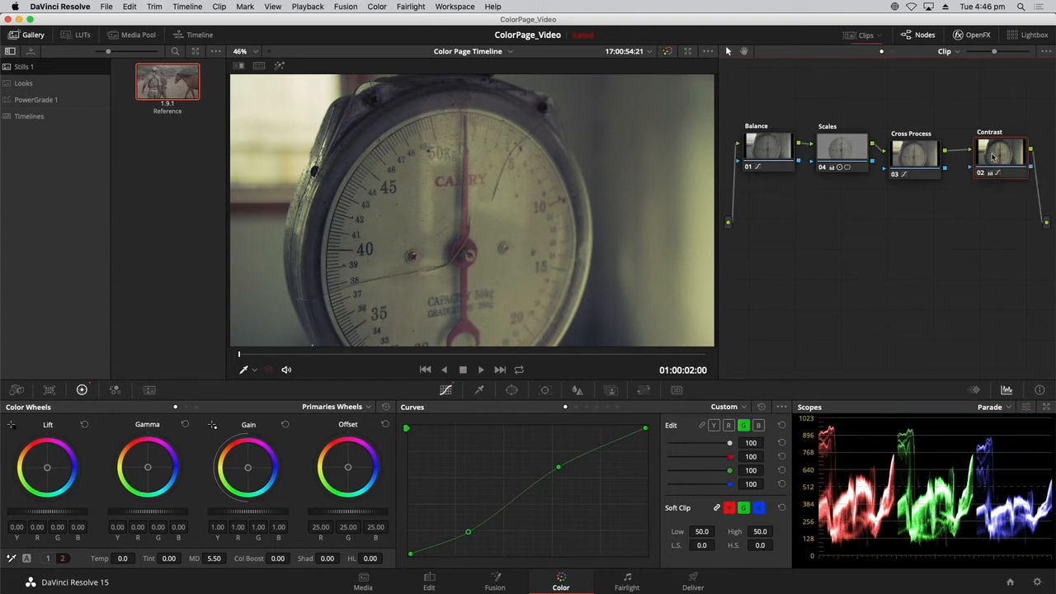
Add a serial node after the Contrast node and hide the Gallery to make the node editor wider
key(alt+s)
drag(780, 209, 781, 226)
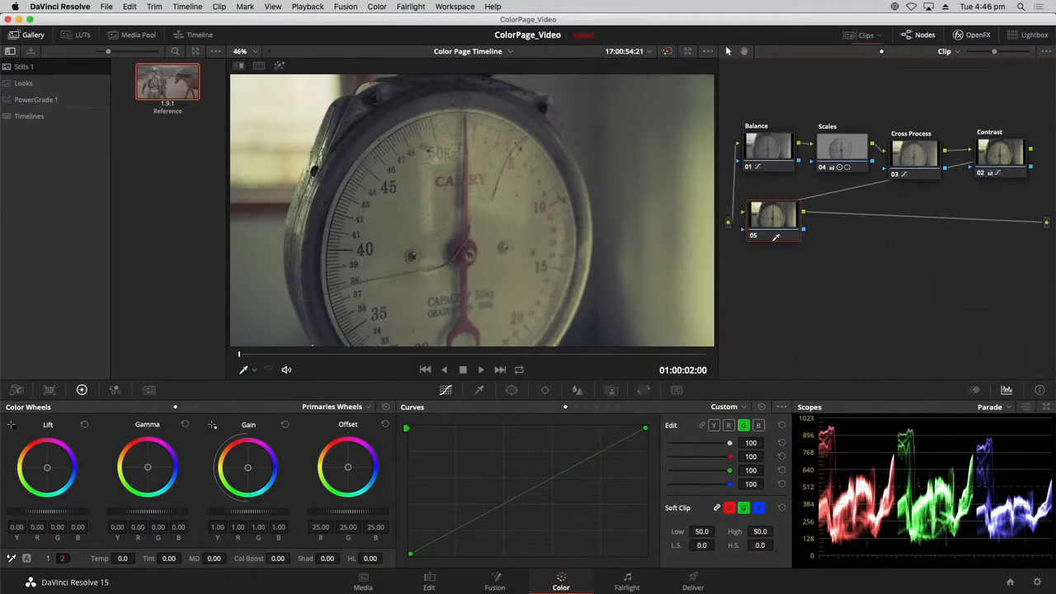
click(34, 36)
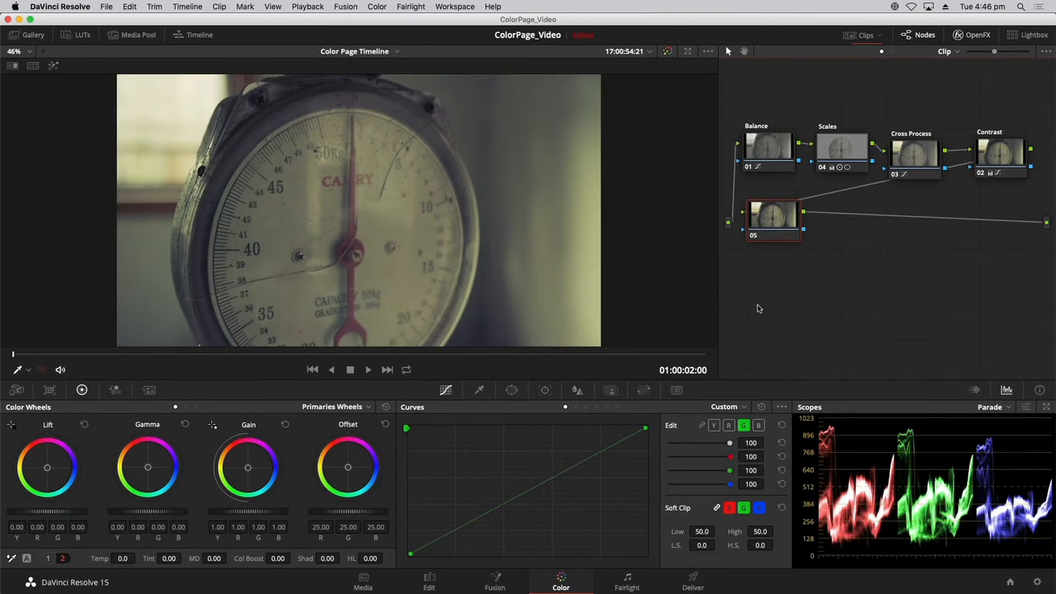
drag(718, 296, 623, 297)
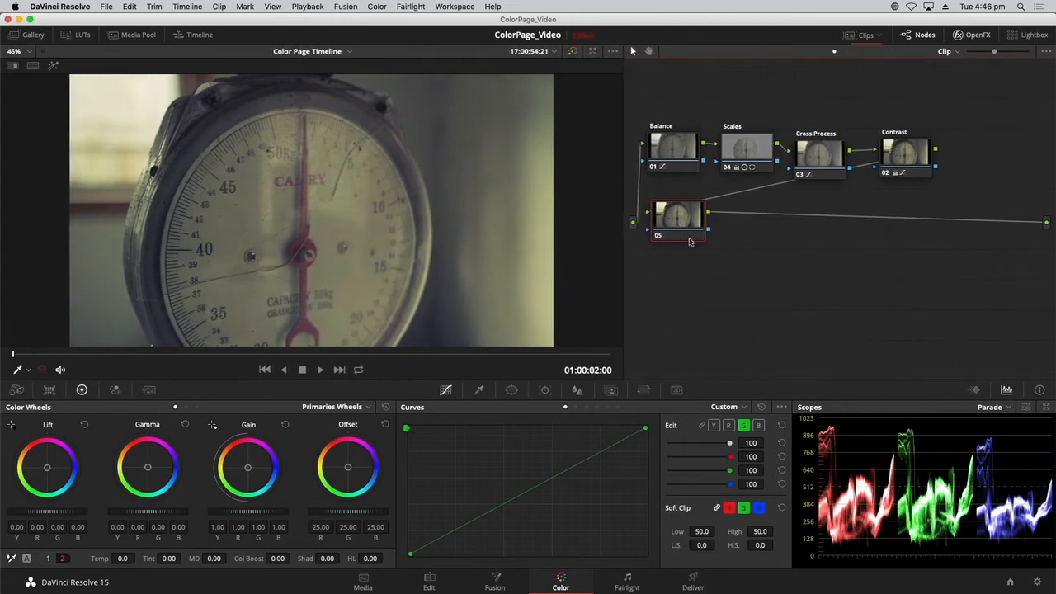
Place the new node in line after Contrast and tidy the spacing and alignment of the node row
drag(678, 222, 979, 152)
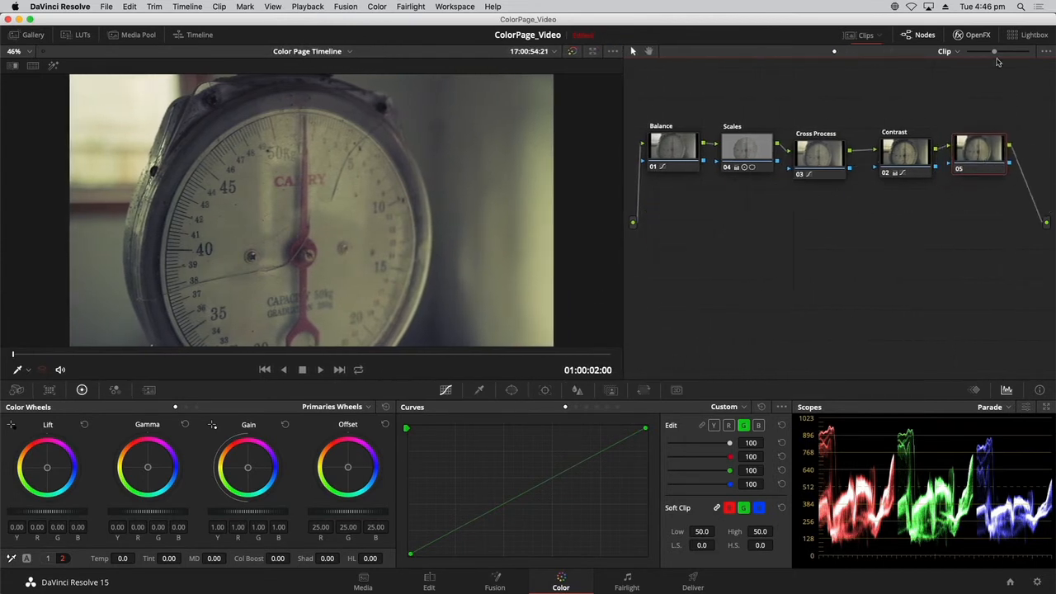
drag(994, 53, 986, 52)
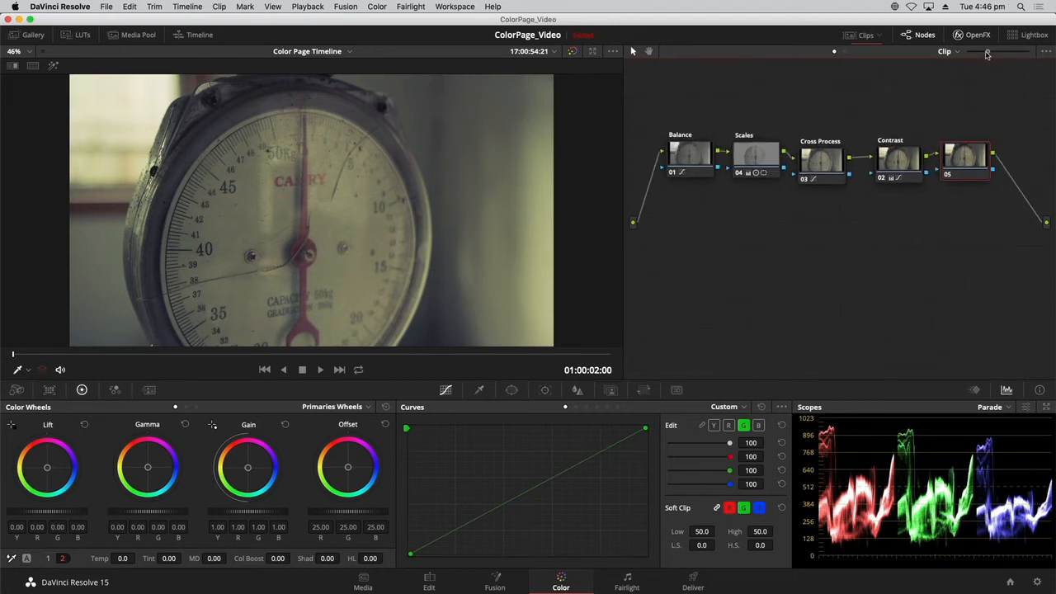
drag(965, 164, 973, 165)
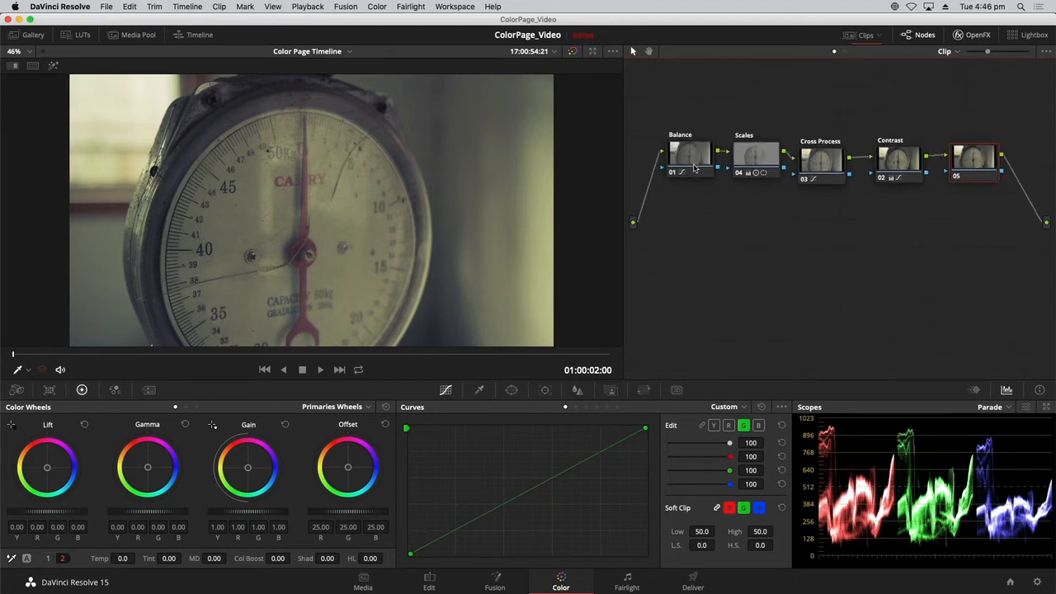
drag(694, 168, 696, 173)
Label the last node in the row, after Contrast, as Vignette
click(971, 161)
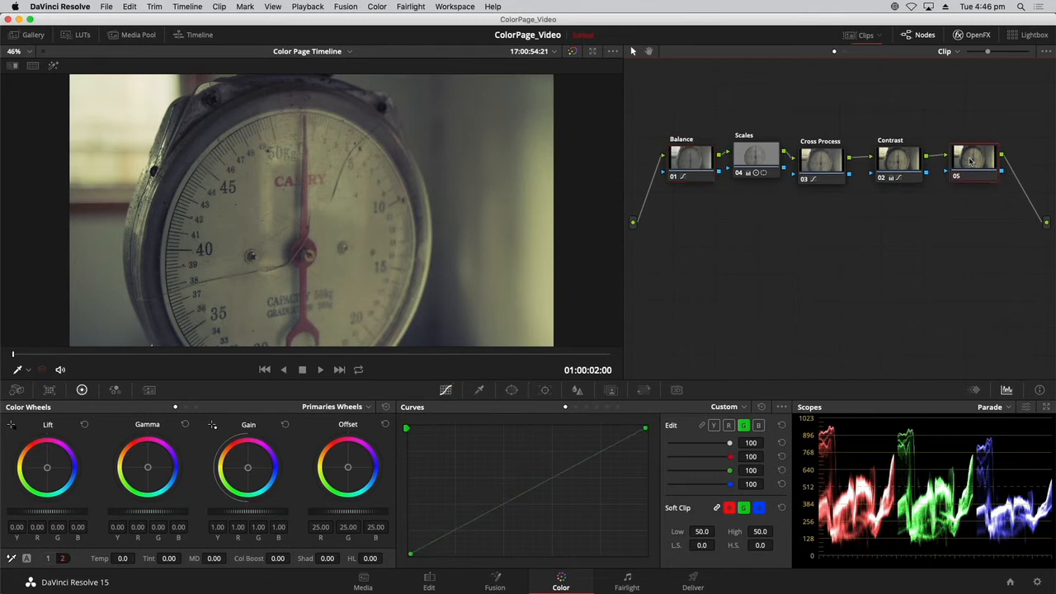
right_click(971, 161)
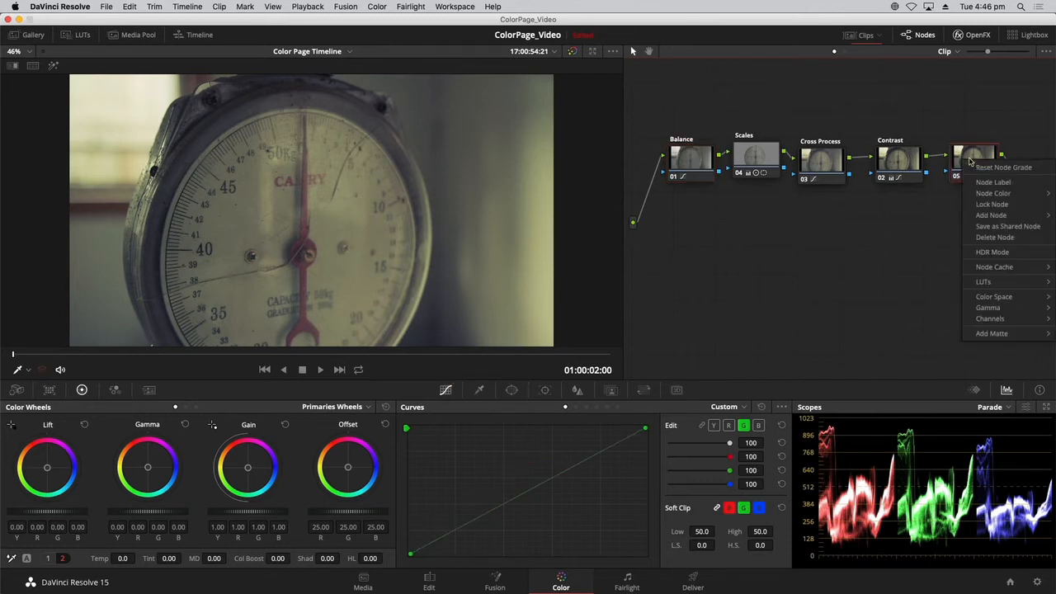
click(973, 185)
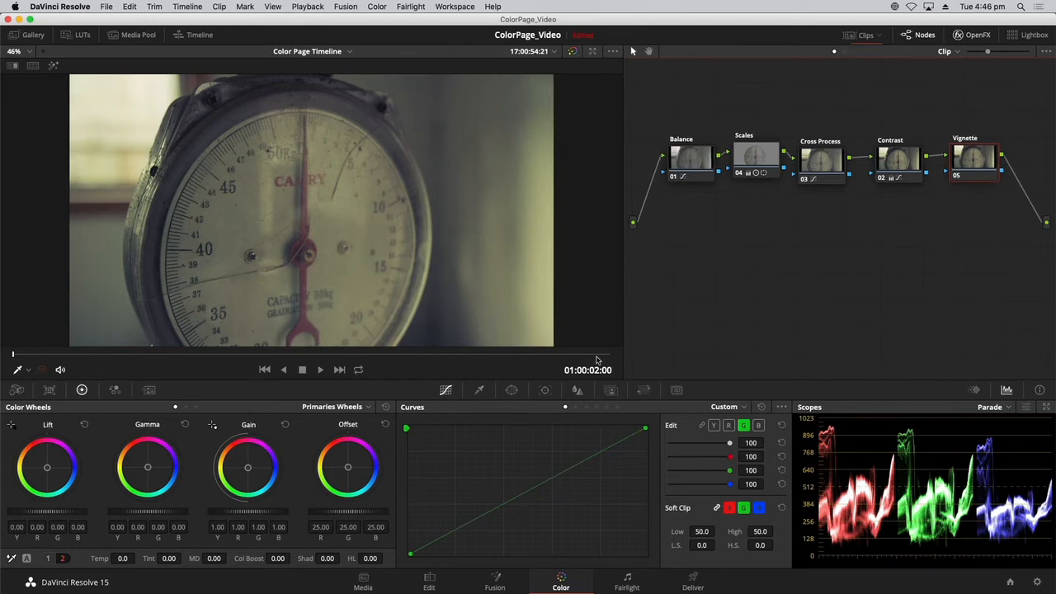
Add a circular power window to the Vignette node and name the window Vignette
click(511, 390)
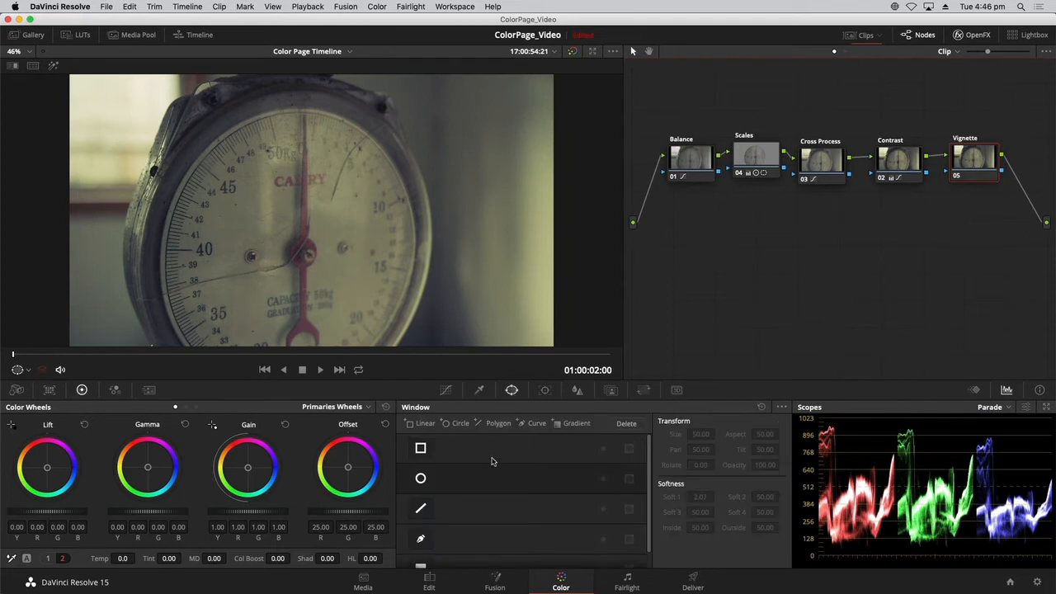
click(421, 479)
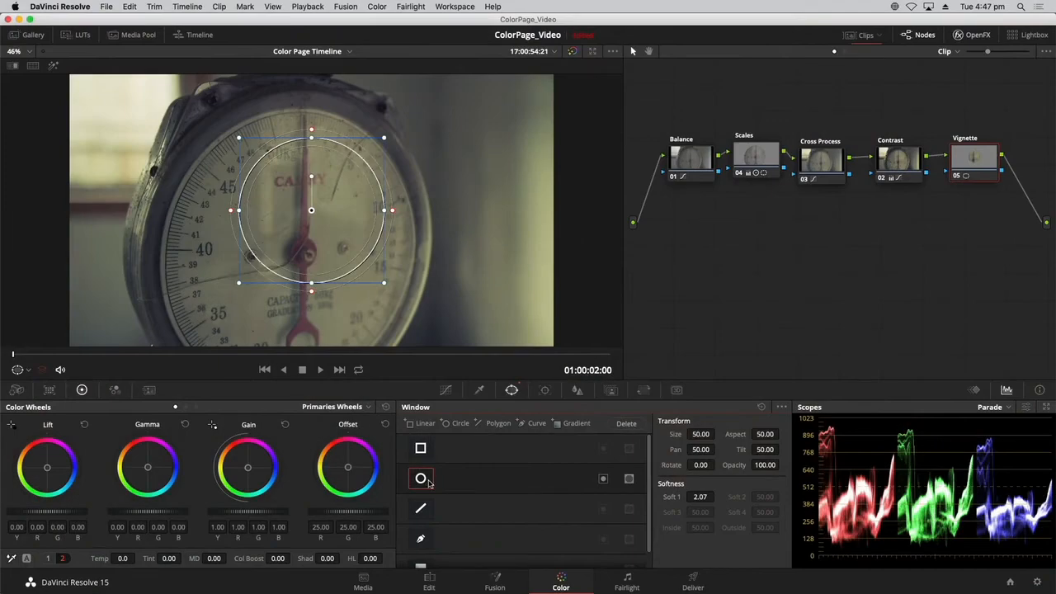
double_click(460, 484)
key(Return)
Stretch the circular window into a frame-filling ellipse, about Size 59.99 and Aspect 72.59, with its edge softened to about Soft 1 4.46
drag(382, 210, 549, 204)
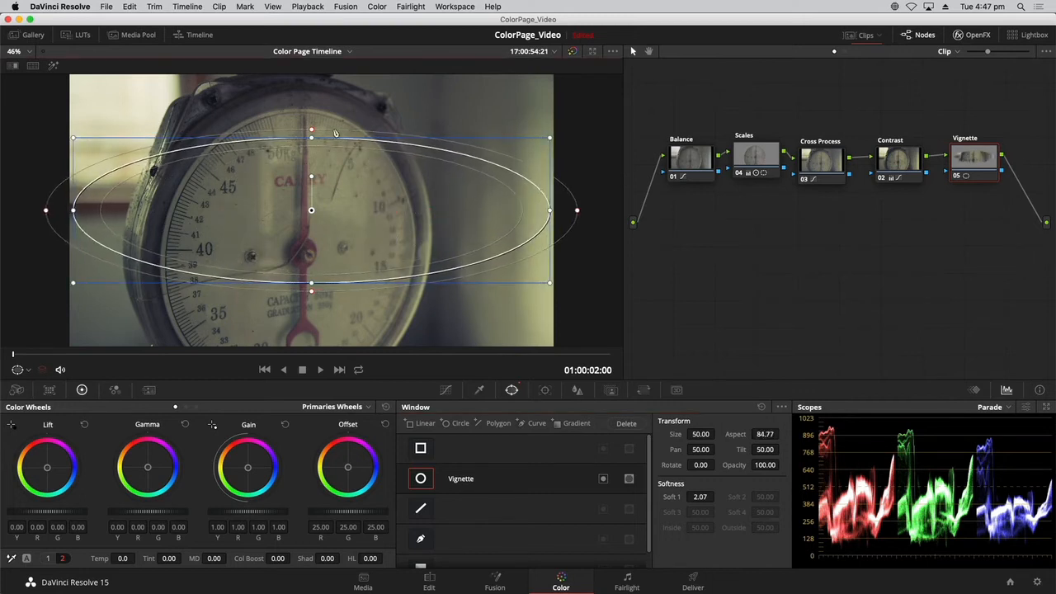
drag(310, 132, 311, 80)
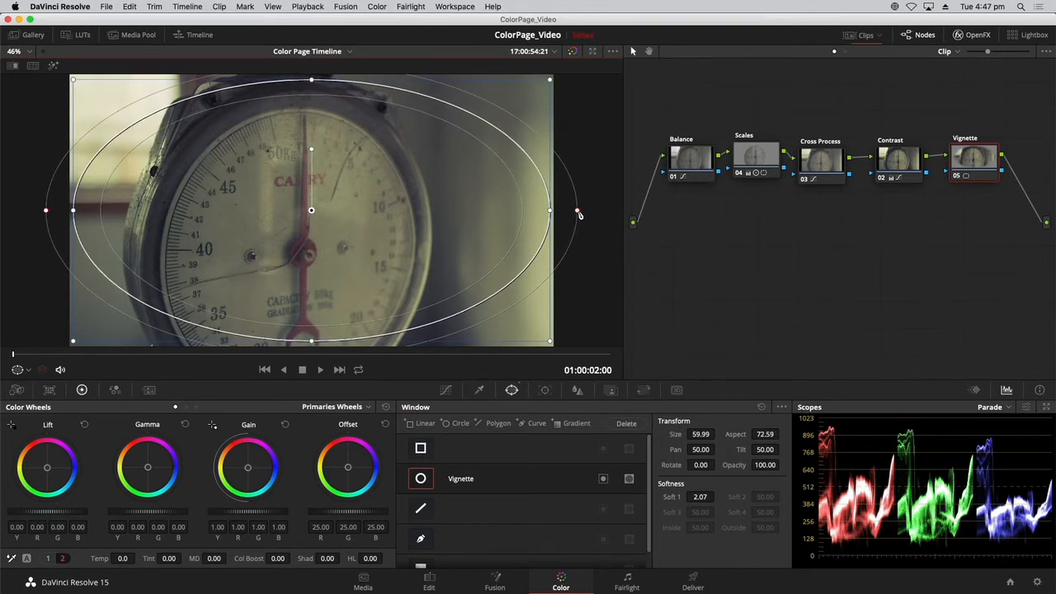
drag(579, 212, 608, 208)
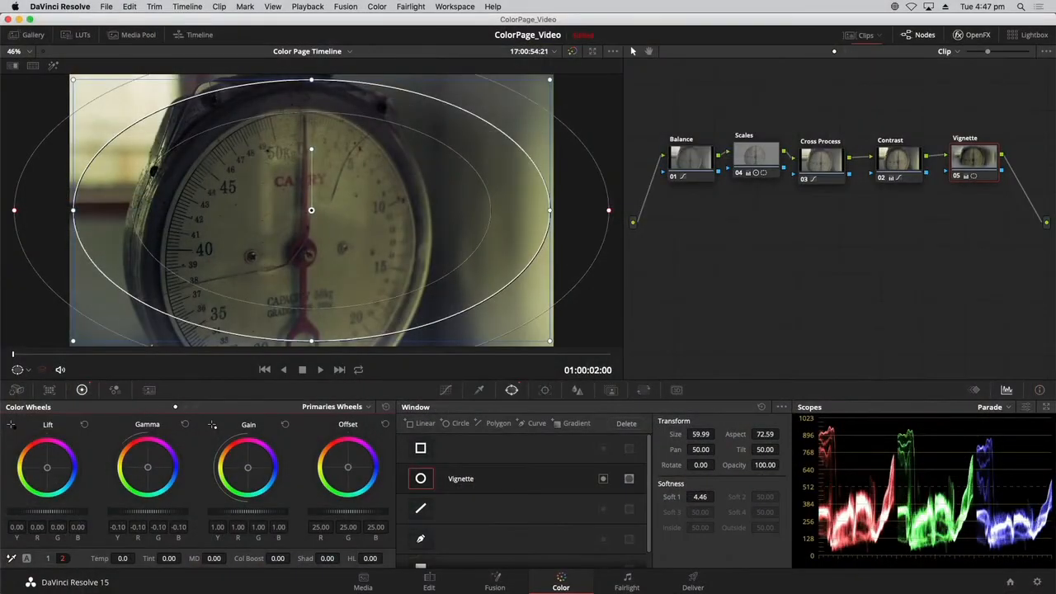
Reset the trial gamma darkening and invert the Vignette window, using Highlight to check the affected area
mouse_move(144, 511)
mouse_down()
mouse_move(155, 511)
mouse_move(133, 511)
mouse_up()
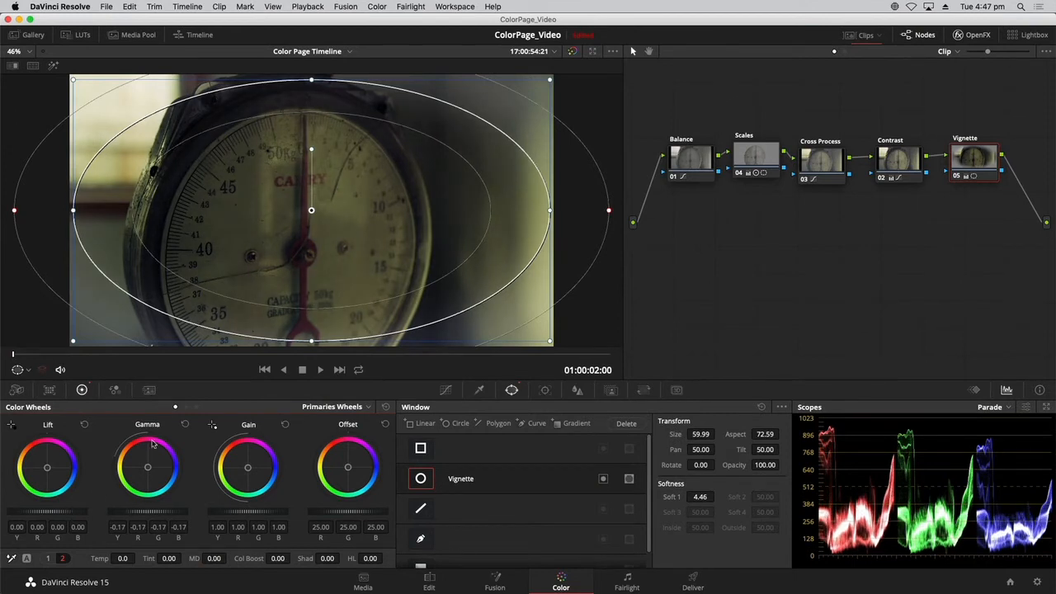
click(186, 425)
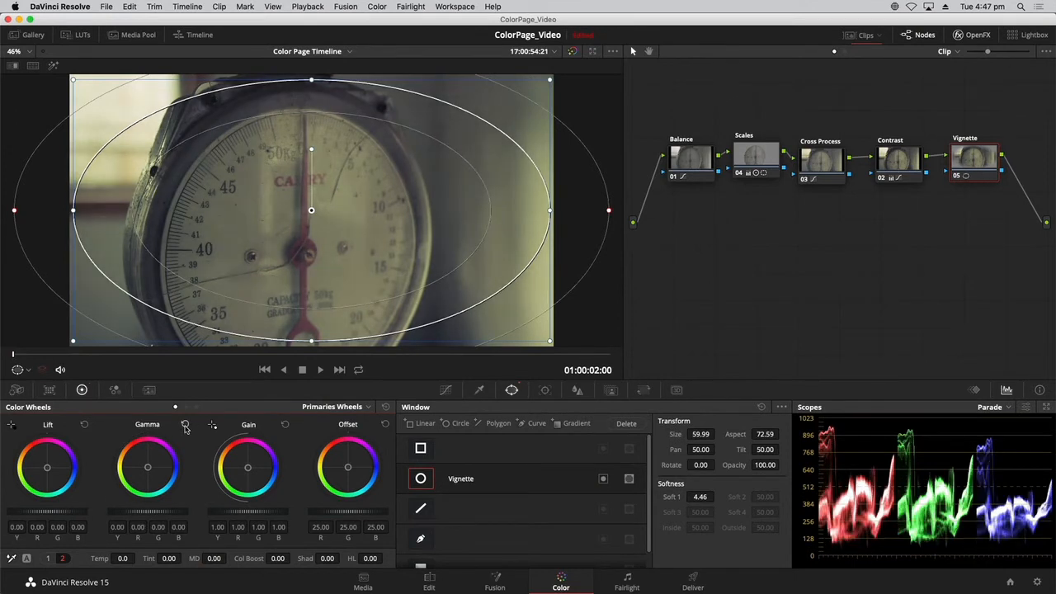
click(53, 68)
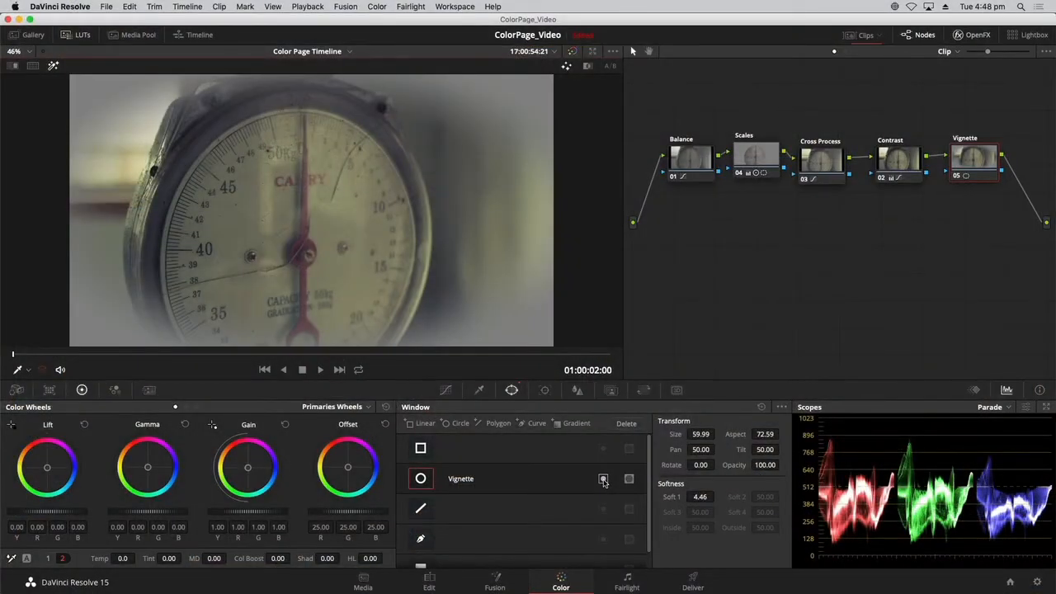
click(603, 478)
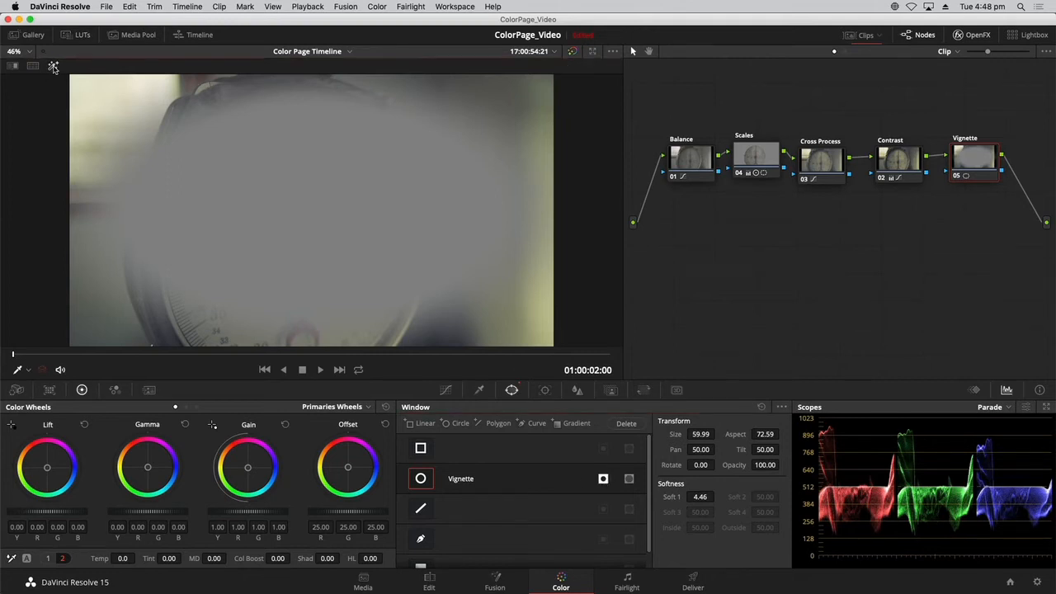
click(52, 66)
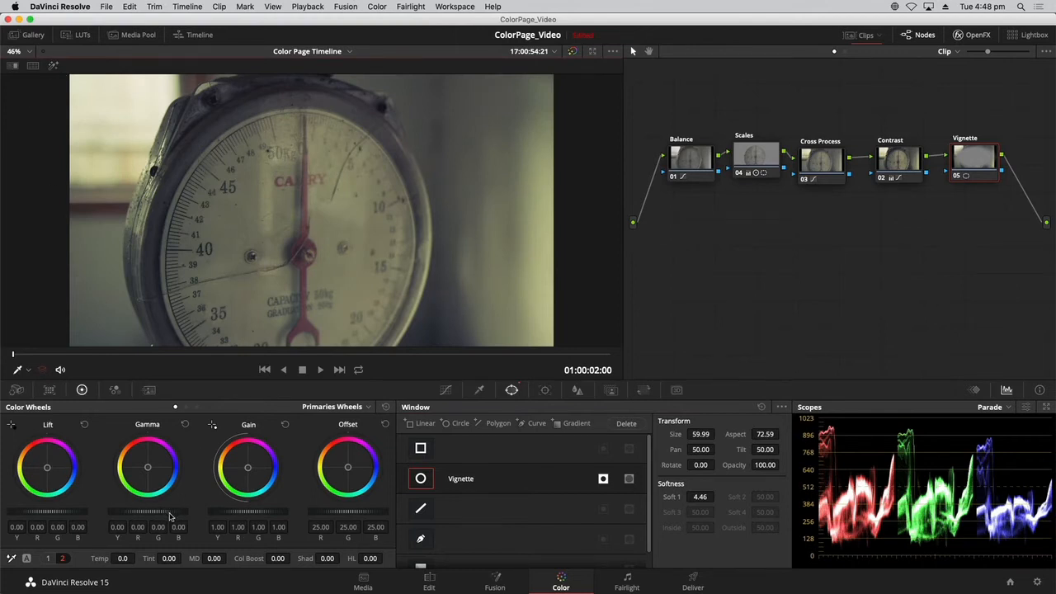
Darken the frame edges with master gamma -0.11, soften the vignette to Soft 1 6.76, and show the clip thumbnails
drag(169, 517, 146, 517)
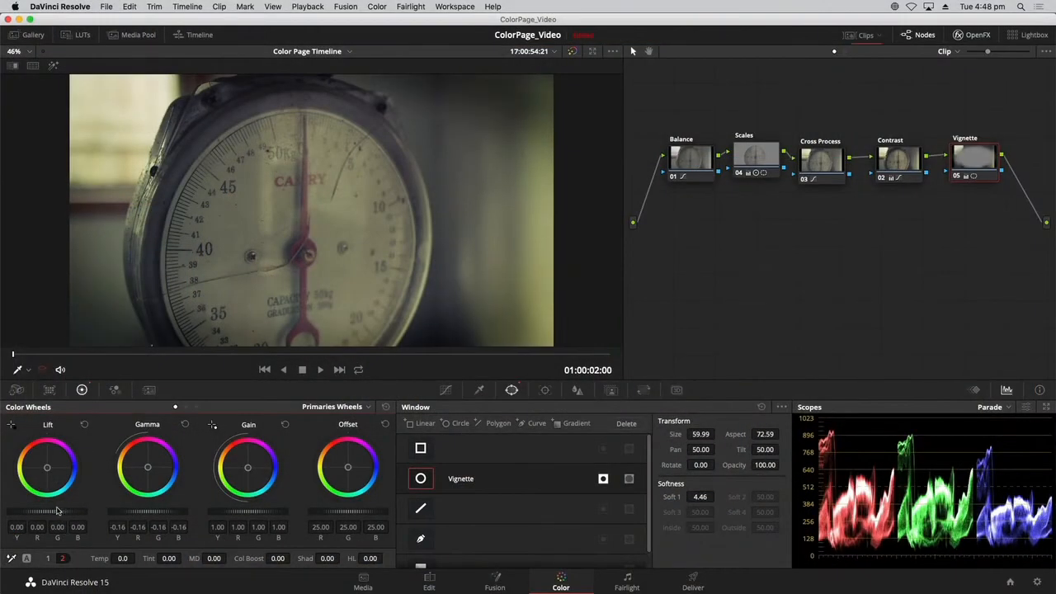
drag(147, 514, 171, 515)
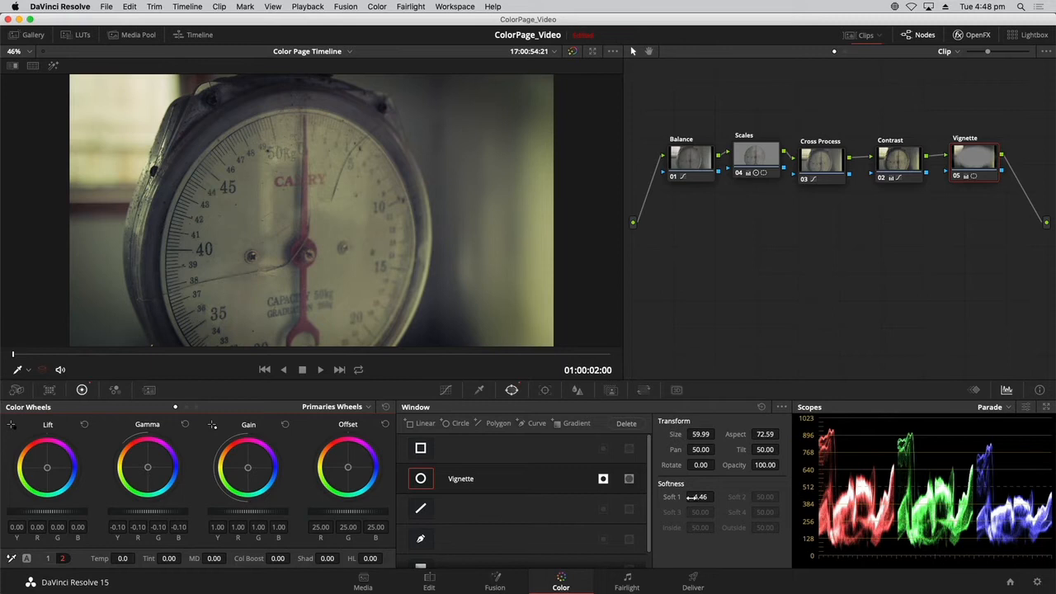
drag(703, 496, 748, 465)
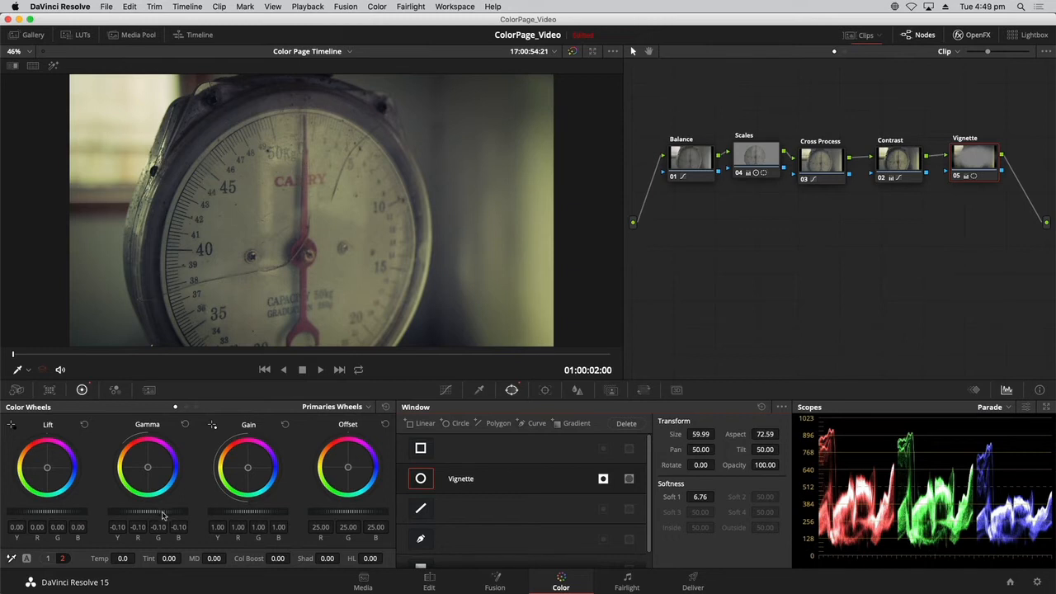
drag(165, 513, 157, 513)
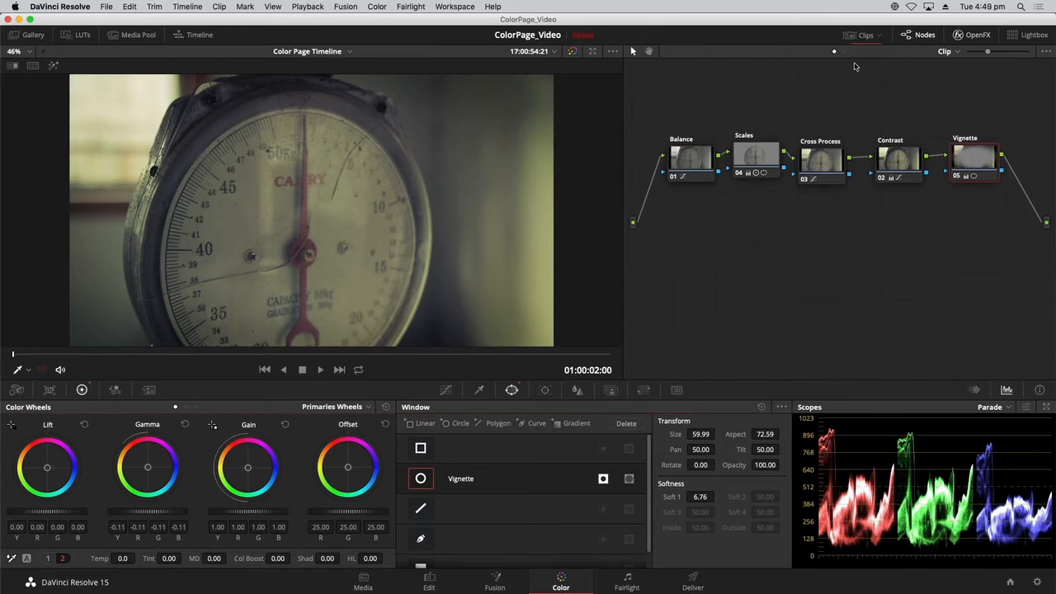
click(849, 36)
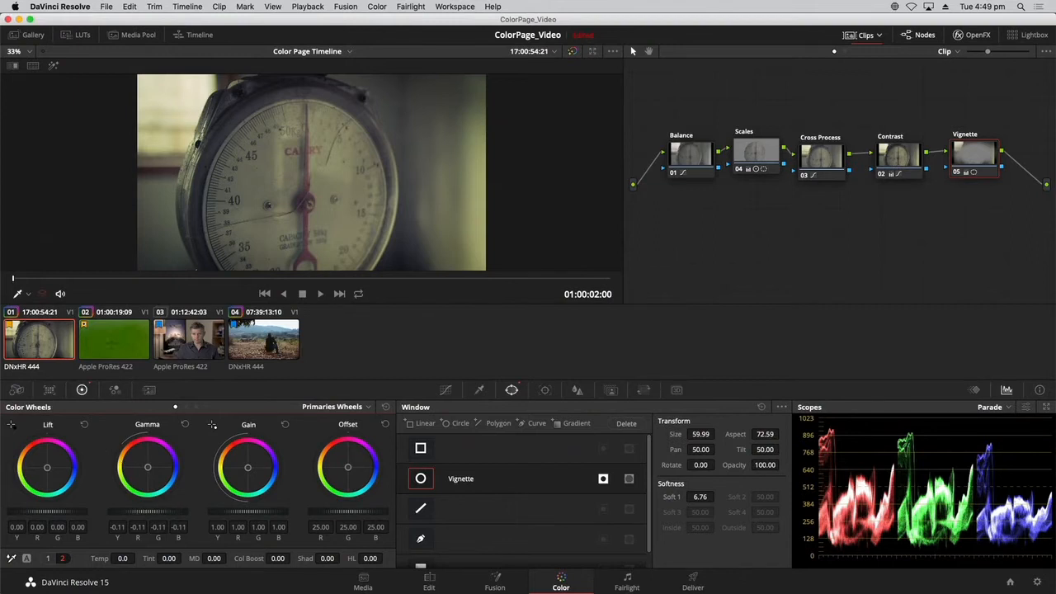
drag(147, 511, 177, 512)
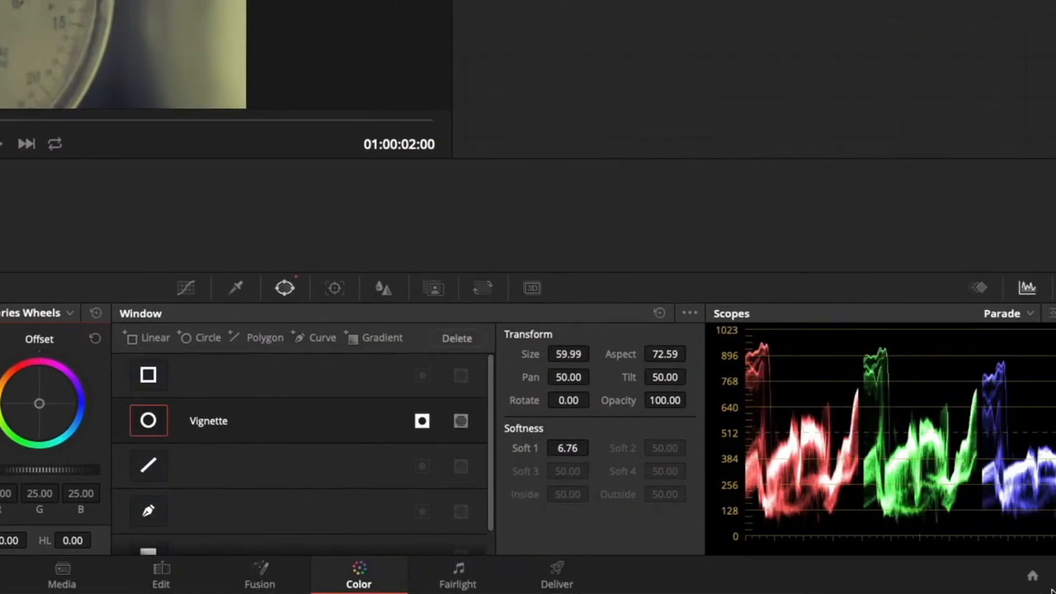
Save the current window as a new Power Windows preset named Vignette
click(688, 314)
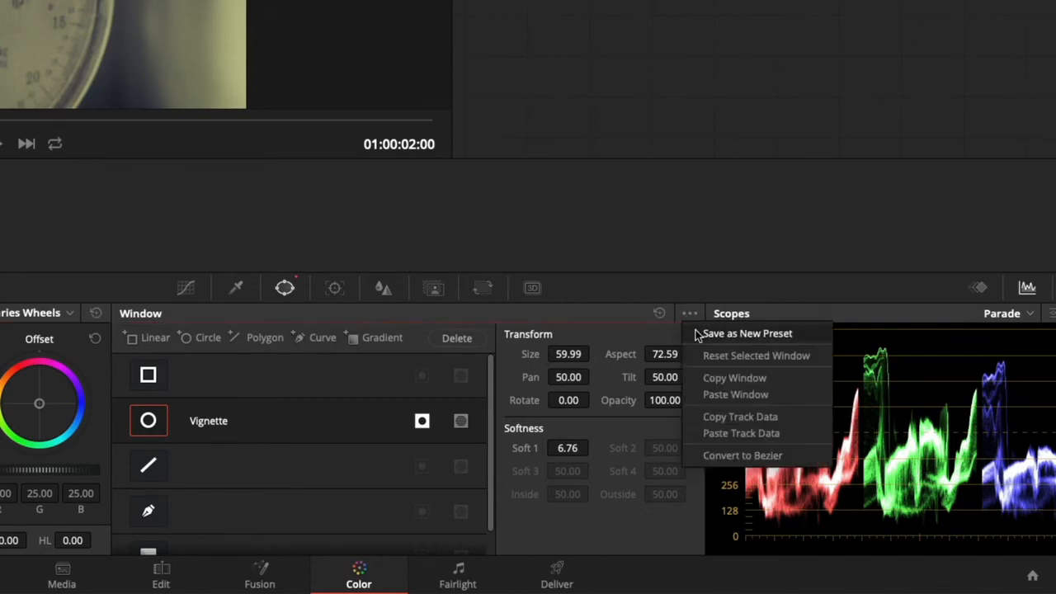
click(697, 334)
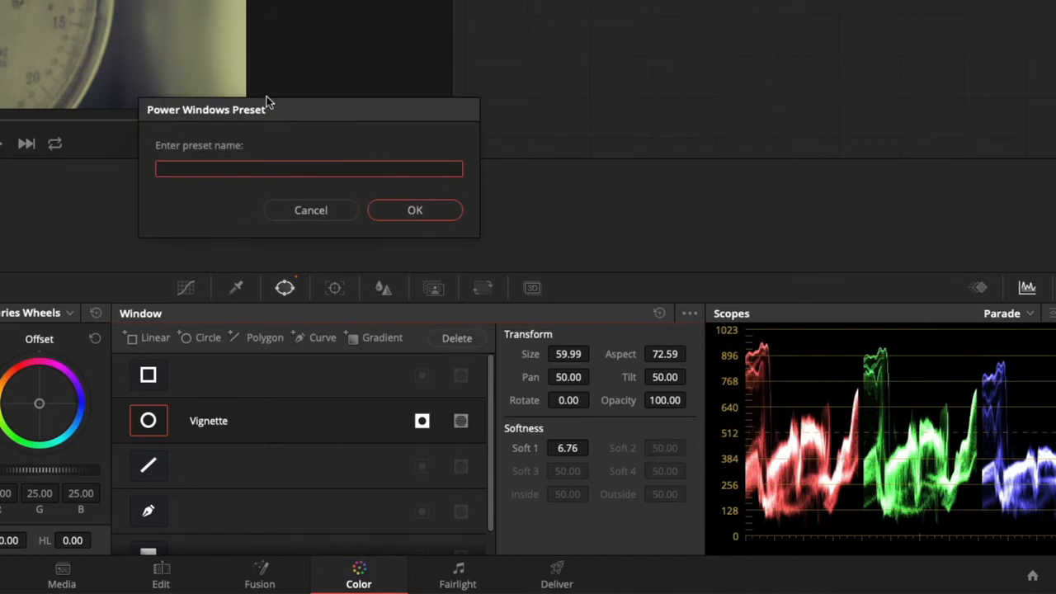
drag(278, 108, 521, 157)
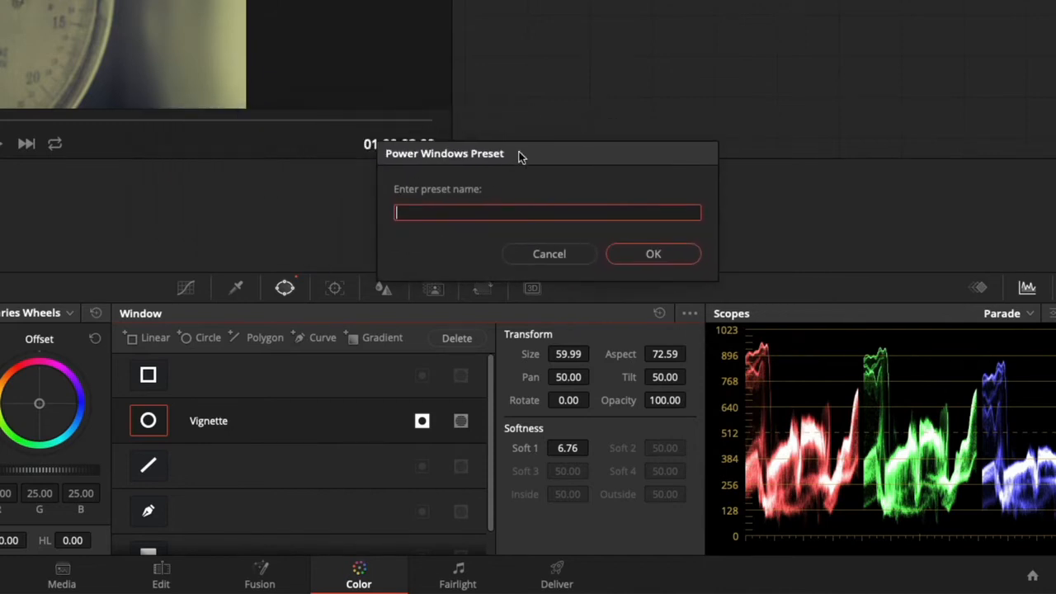
text(Vignette)
click(651, 255)
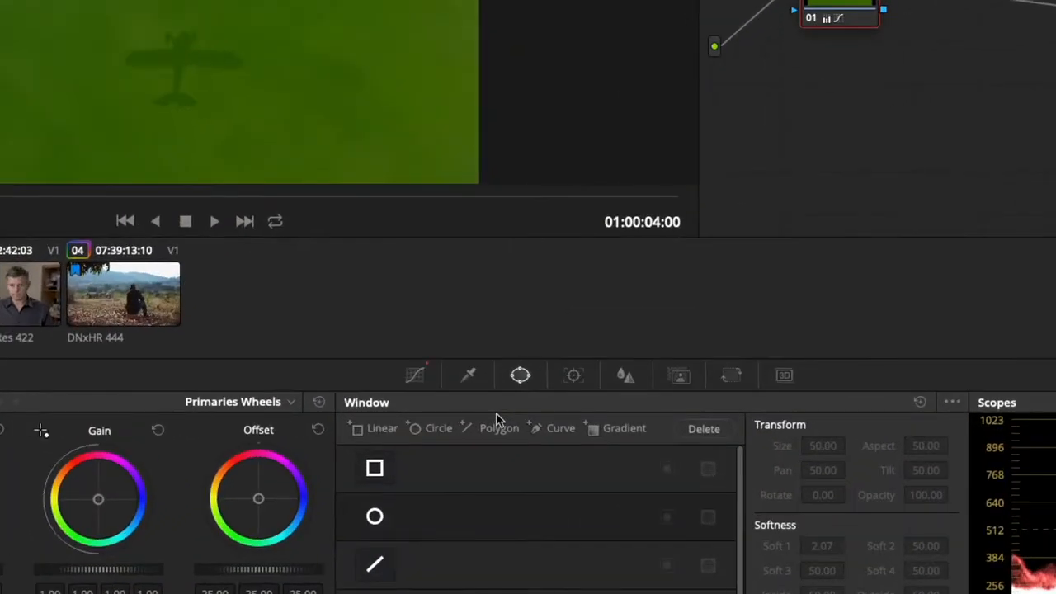
click(469, 376)
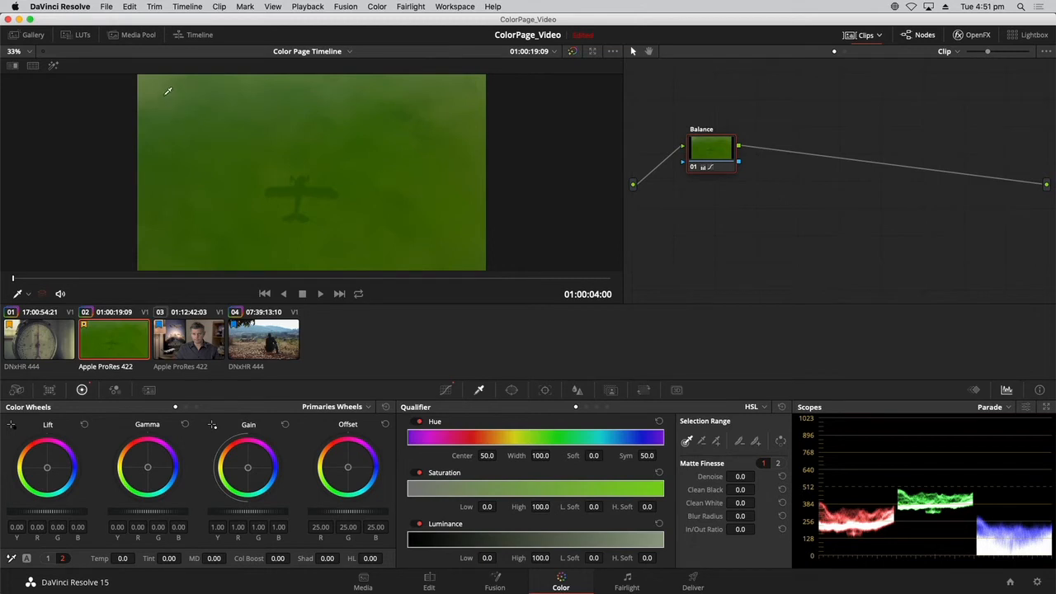
click(177, 96)
mouse_move(184, 99)
mouse_down()
mouse_move(326, 142)
mouse_move(398, 184)
mouse_up()
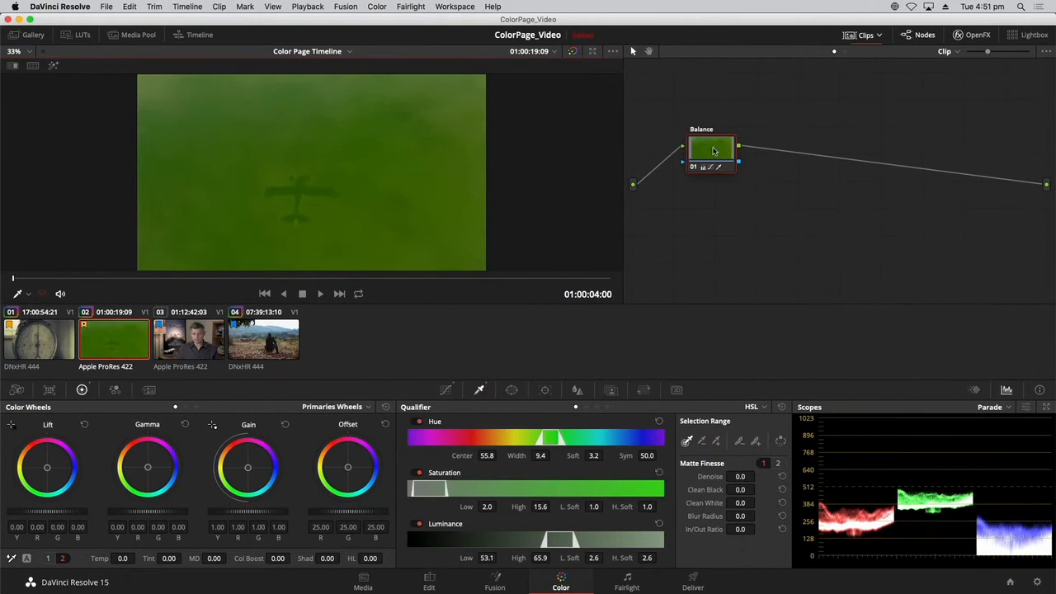
drag(713, 151, 717, 181)
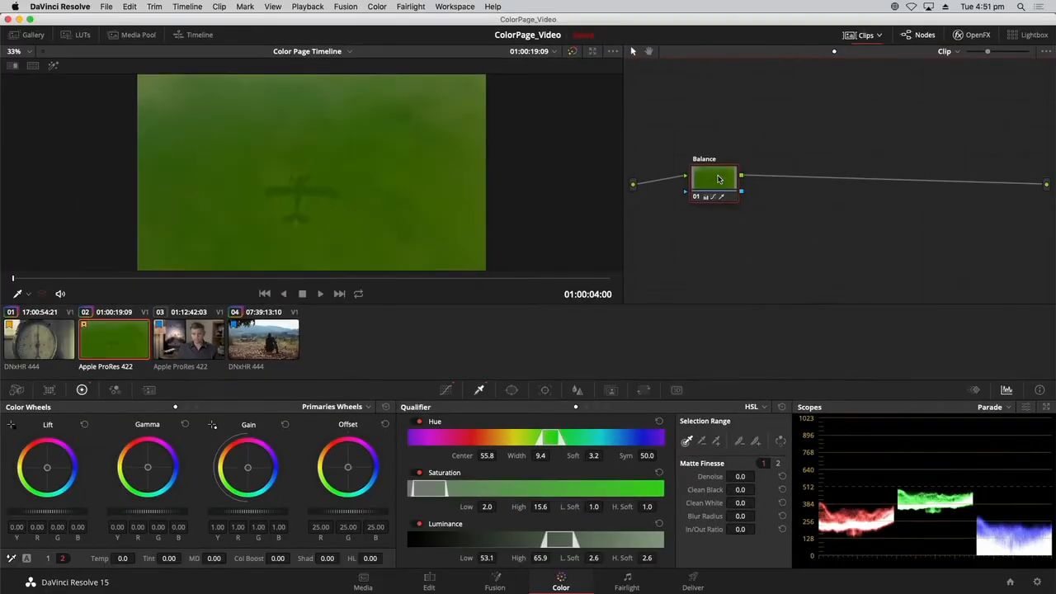
key(super+z)
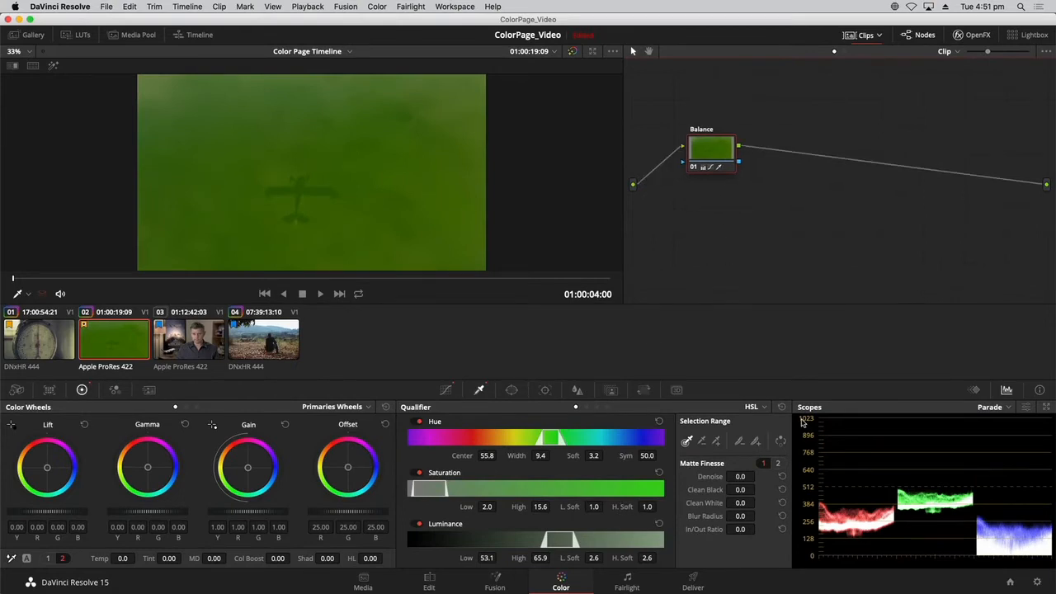
key(super+z)
Add a serial node after the green airplane clip's Balance node and label it Blue Water
drag(714, 146, 702, 162)
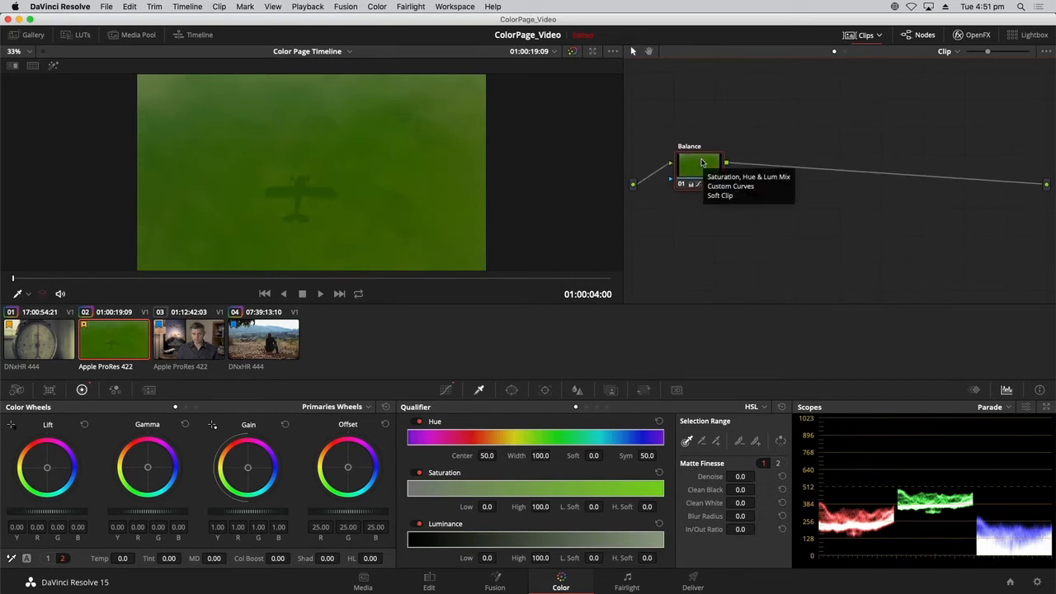
key(alt+s)
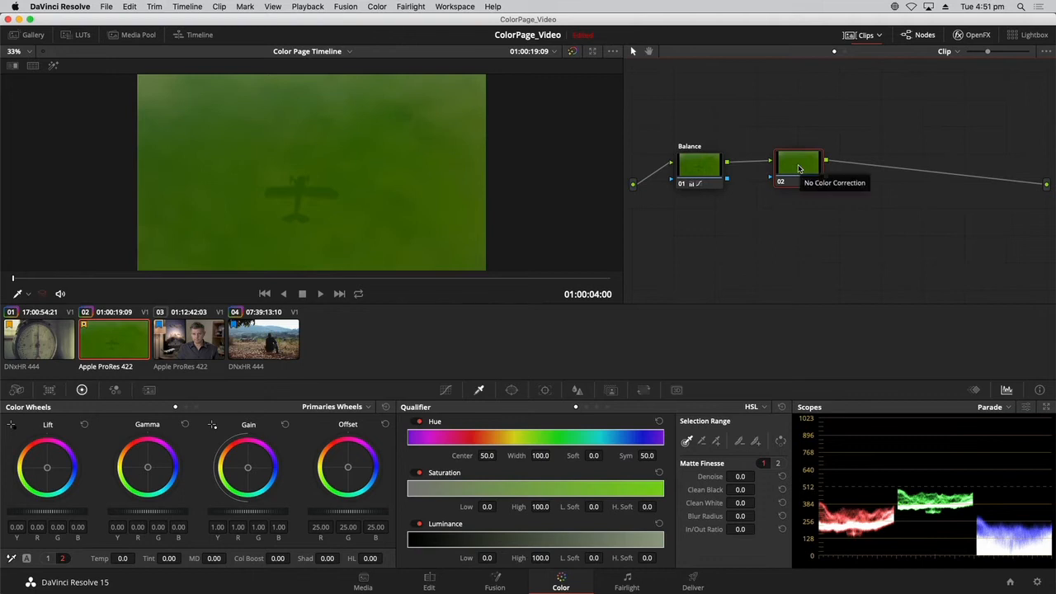
right_click(798, 168)
click(810, 192)
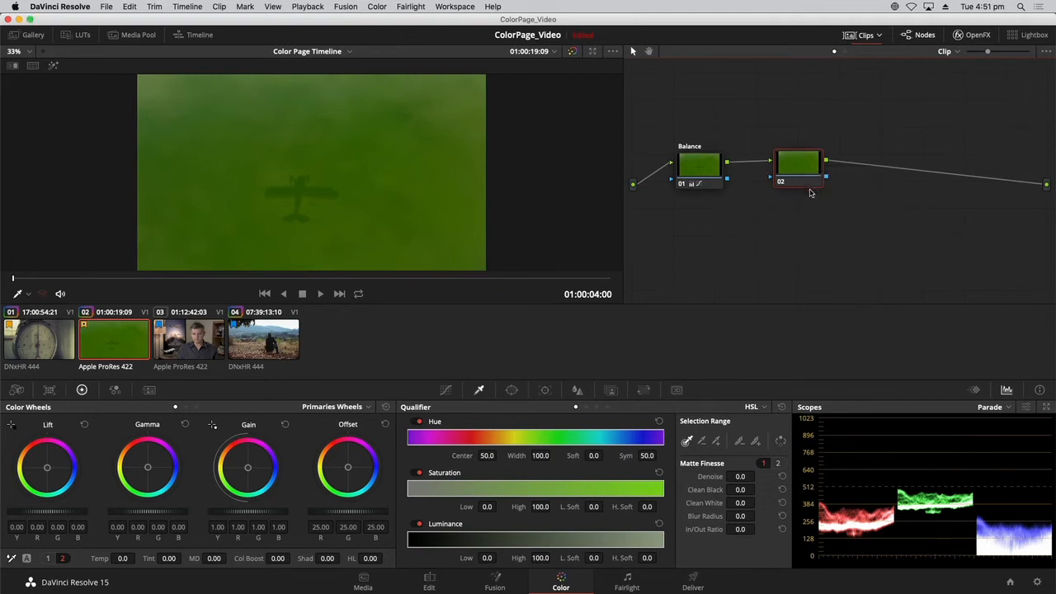
text(Blue Water)
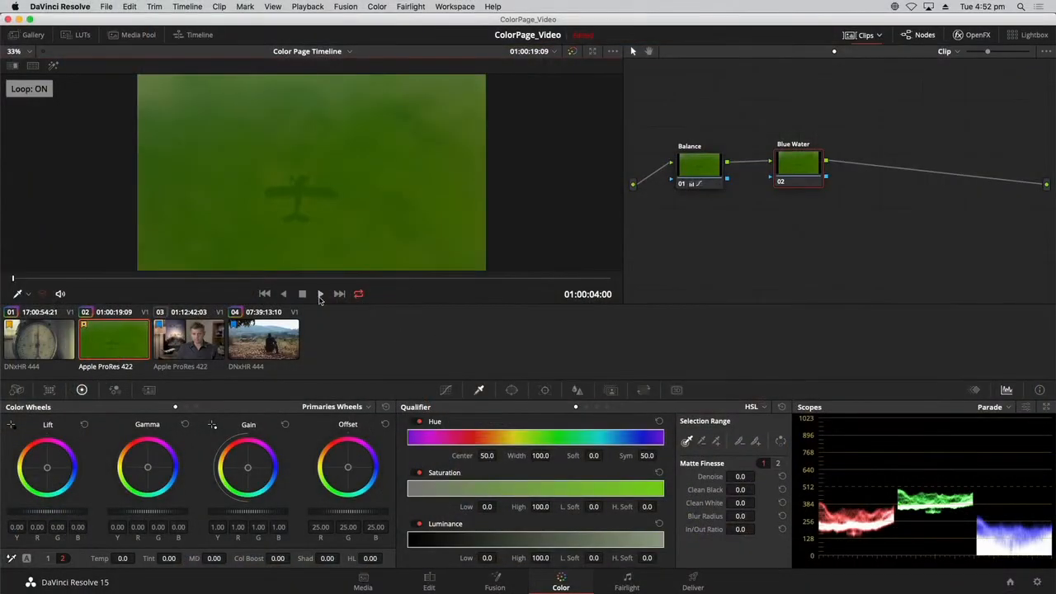
Play the looped airplane clip, qualify the green water on its last frame, and show the selection with Highlight in an enlarged viewer
click(320, 295)
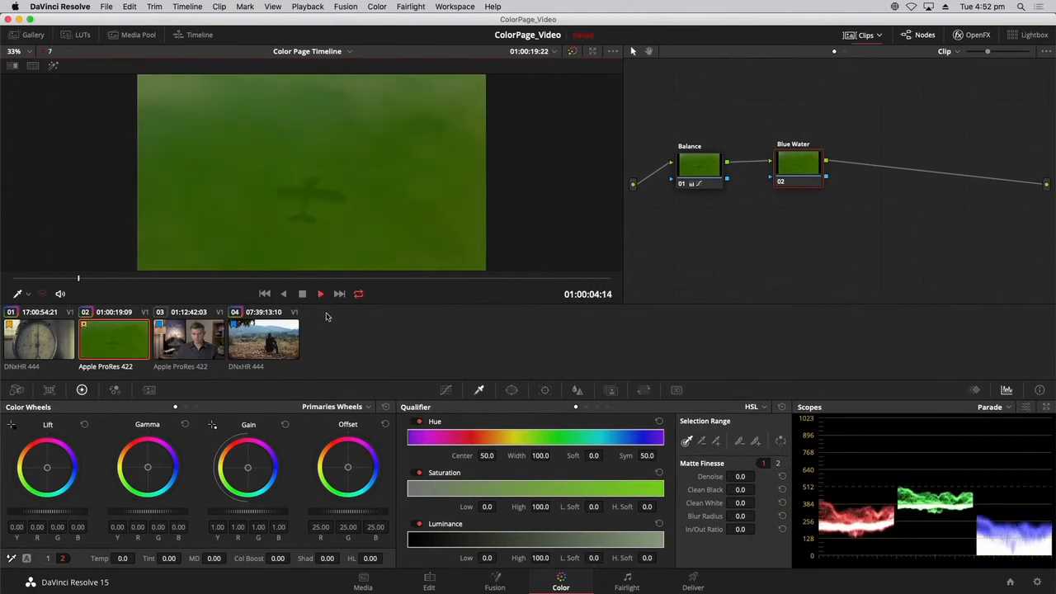
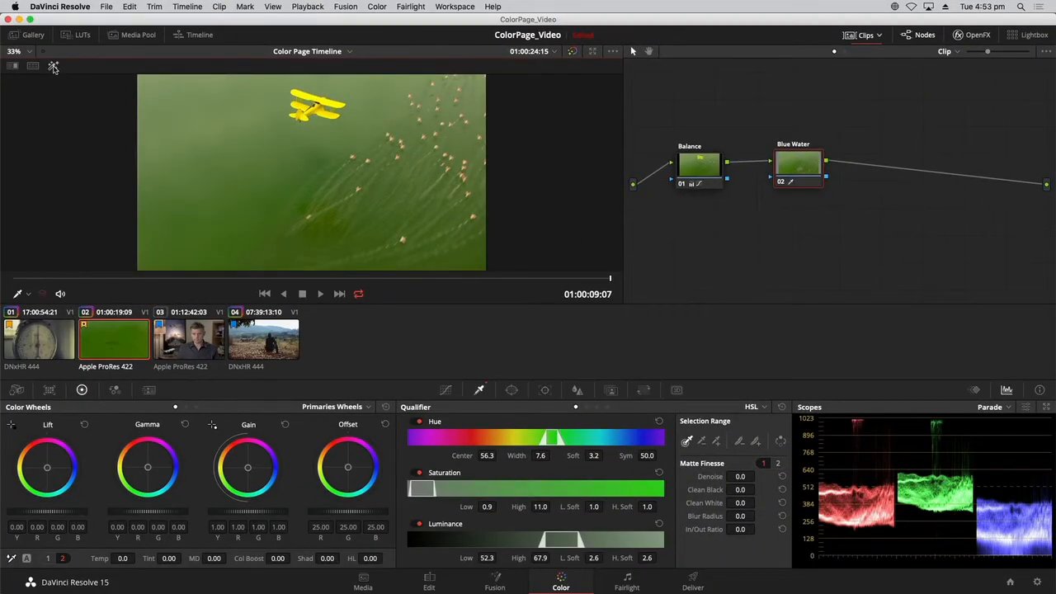
click(53, 67)
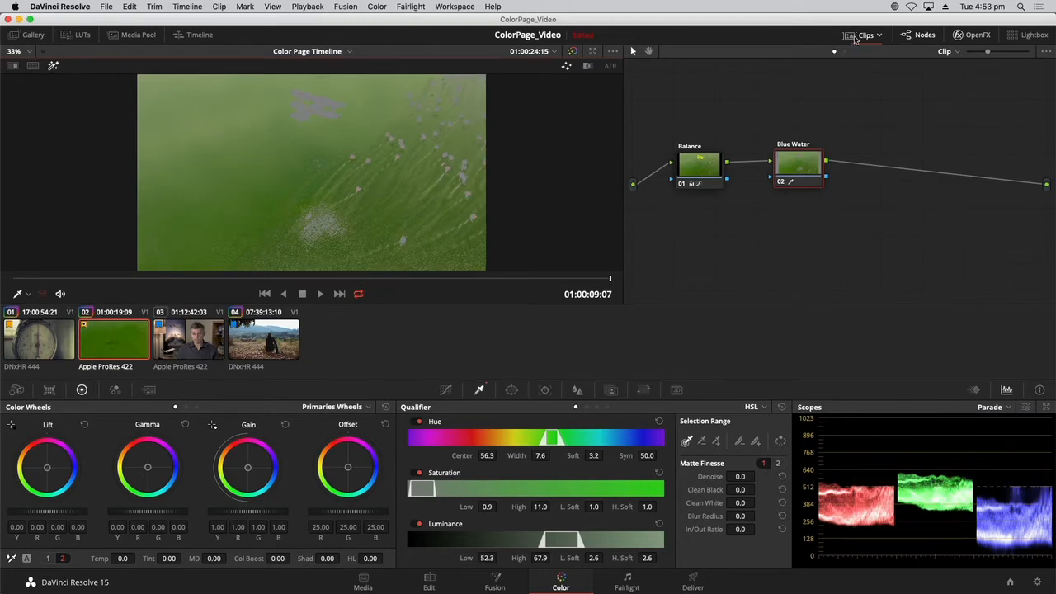
click(859, 36)
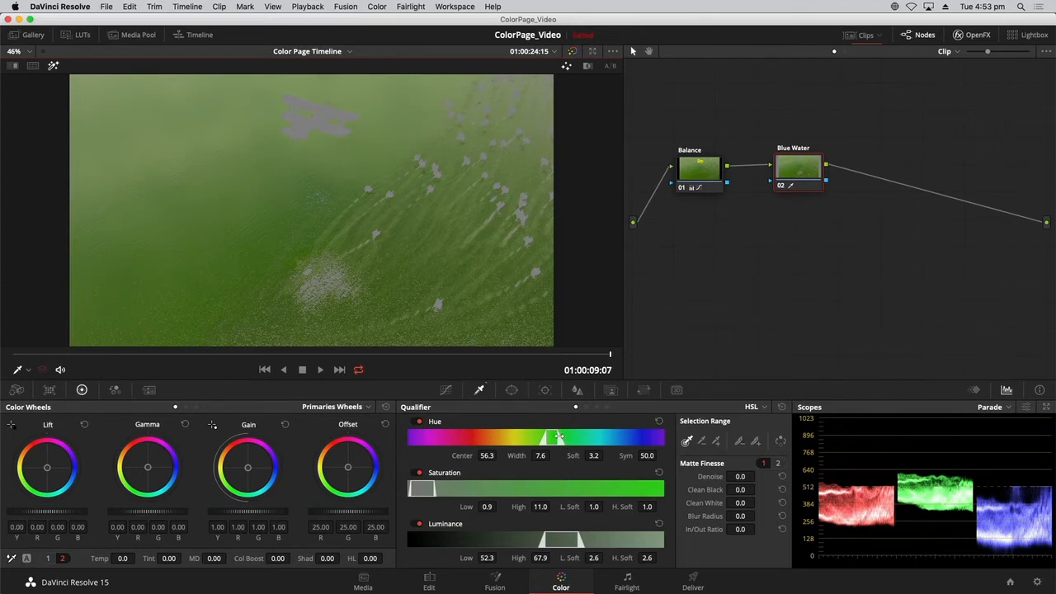
Widen the water qualifier's hue range to a width of 16.1 and turn off Highlight
mouse_move(558, 436)
mouse_down()
mouse_move(568, 437)
mouse_move(557, 438)
mouse_up()
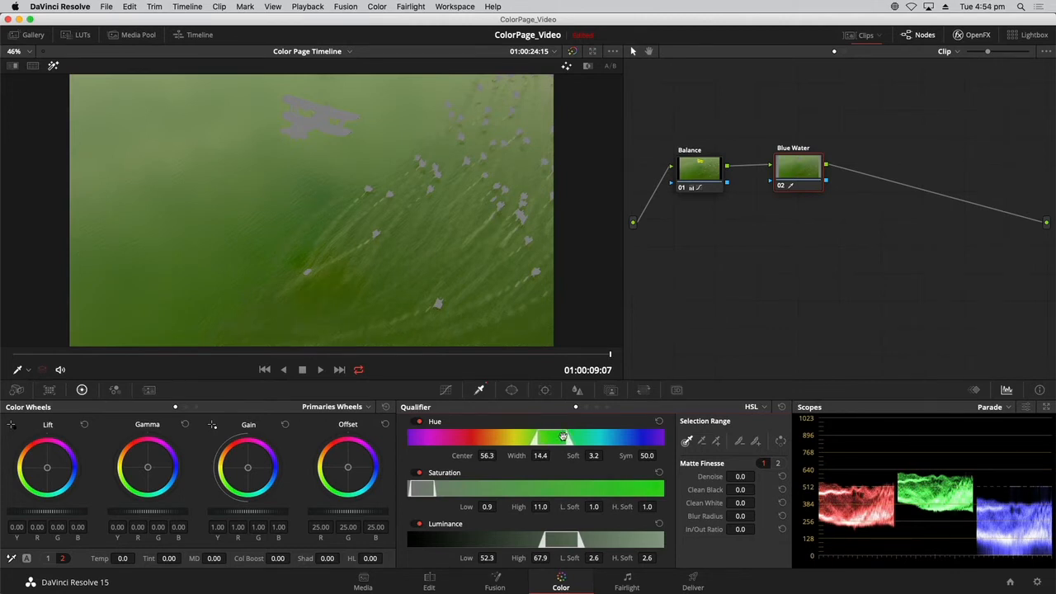
drag(567, 436, 568, 436)
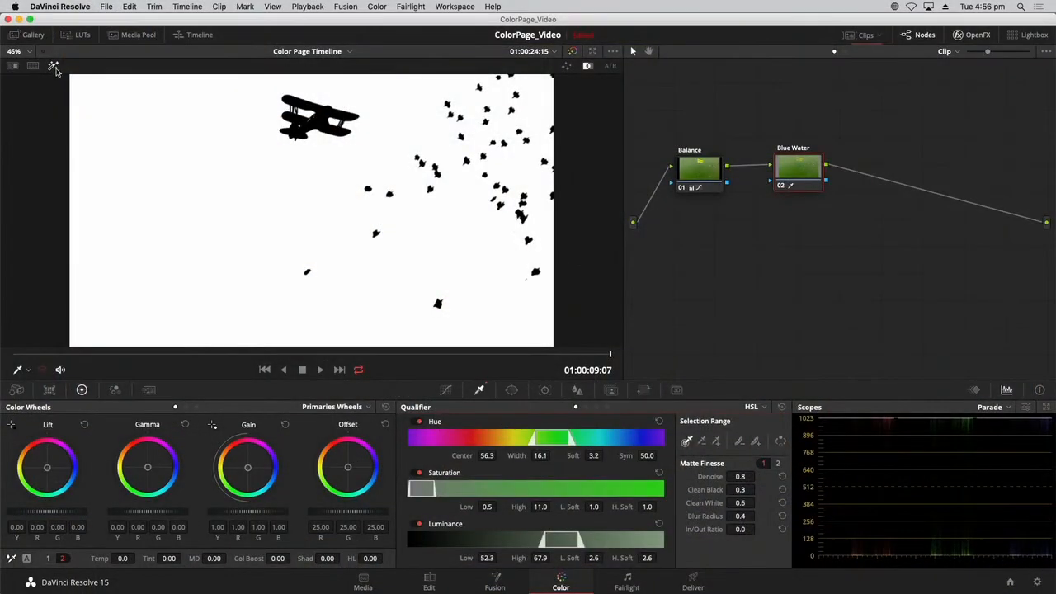
click(53, 67)
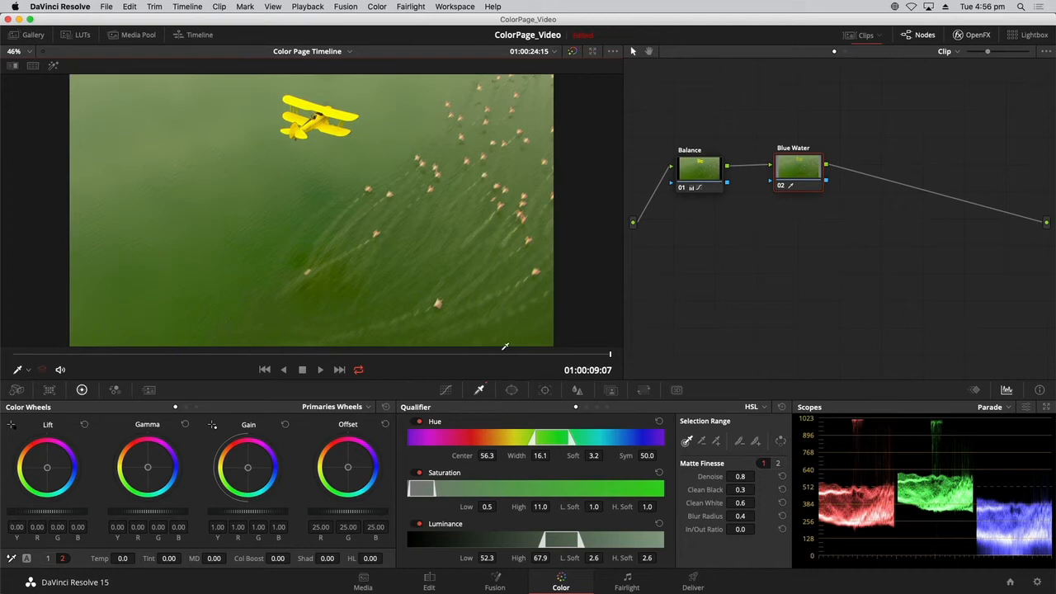
Try a slight hue shift on the Blue Water node, reset it, and raise the blue curve's black point to turn the water blue
click(445, 391)
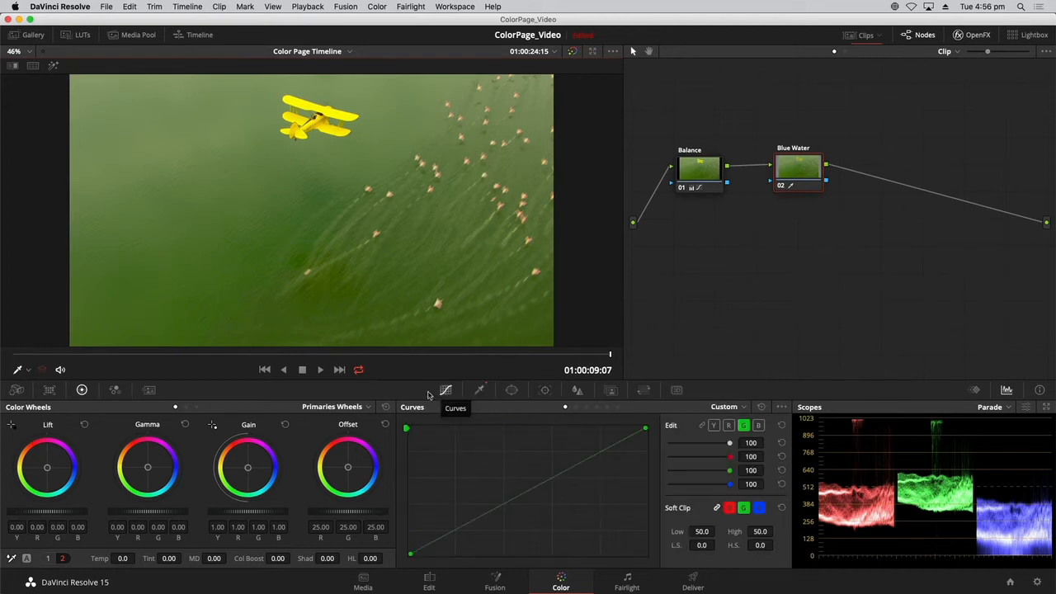
click(48, 558)
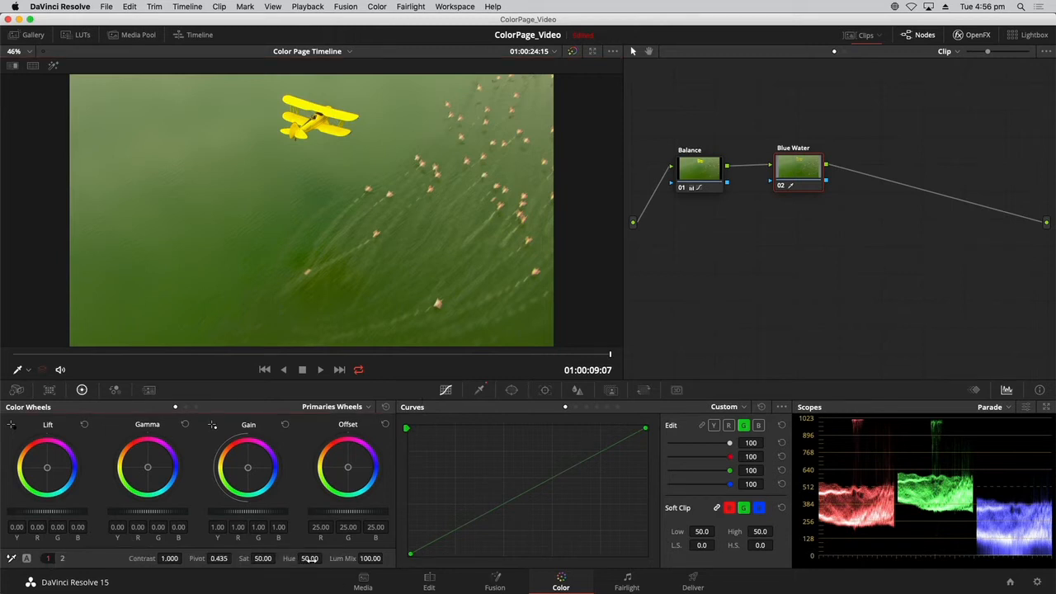
mouse_move(311, 558)
mouse_down()
mouse_move(328, 558)
mouse_move(318, 548)
mouse_up()
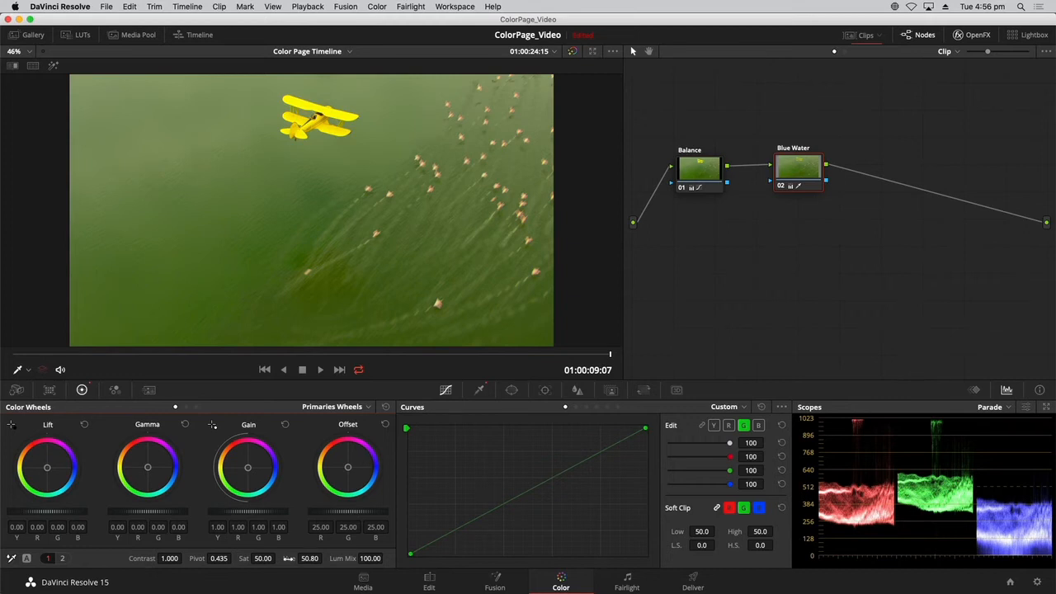
double_click(289, 558)
click(758, 425)
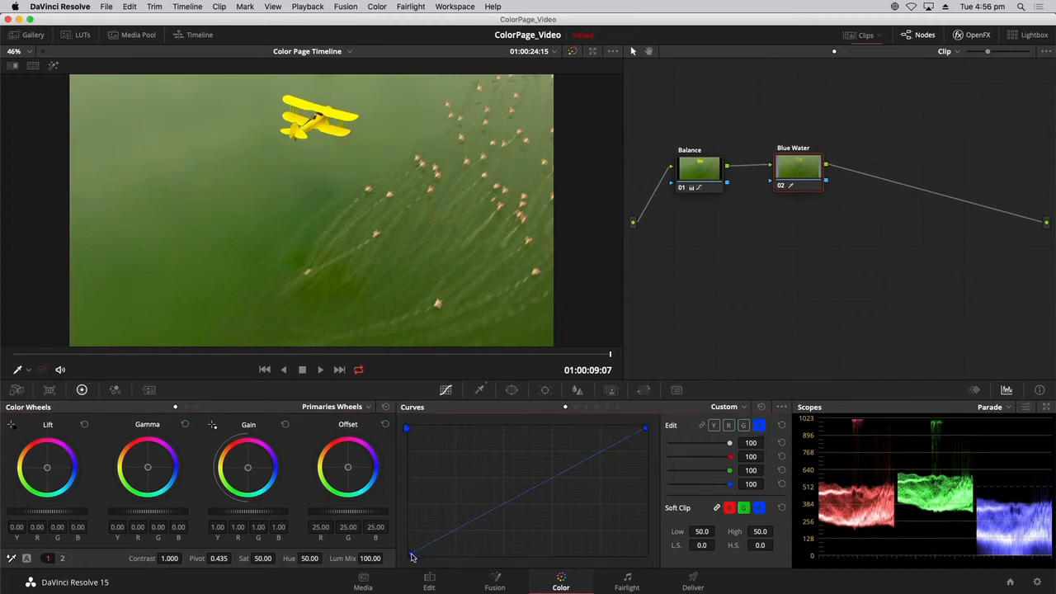
drag(412, 557, 407, 512)
drag(407, 506, 409, 504)
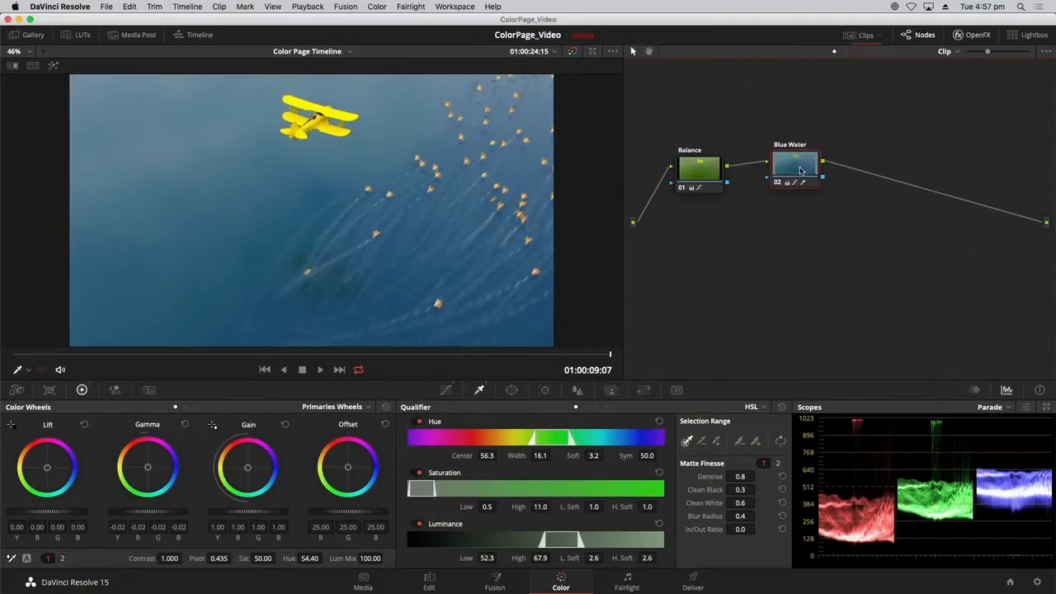
Add an outside node after the Blue Water node, space it further away, and label it Outside
right_click(800, 171)
mouse_move(858, 204)
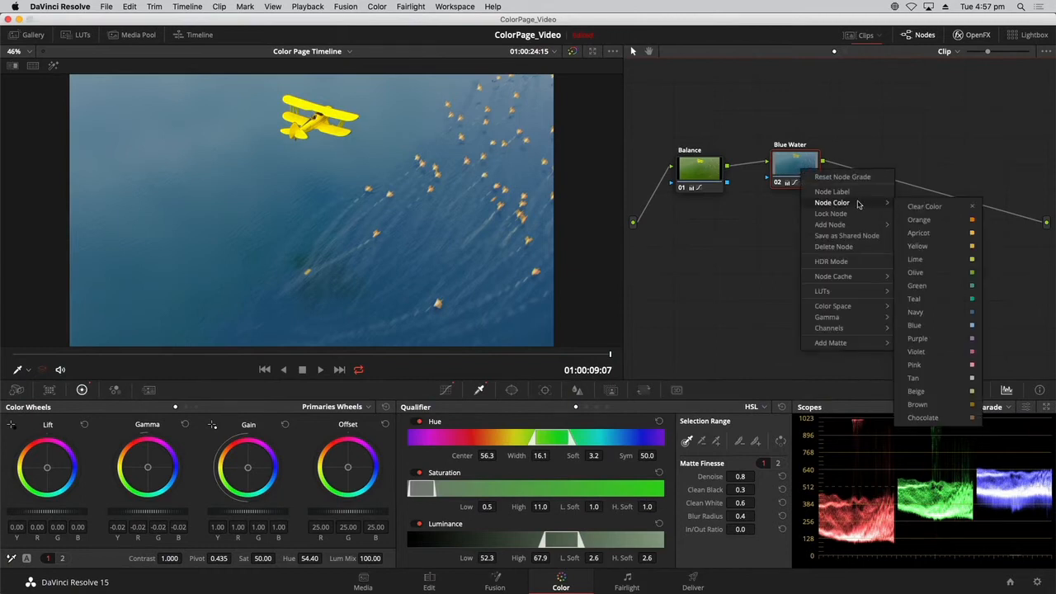
mouse_move(858, 226)
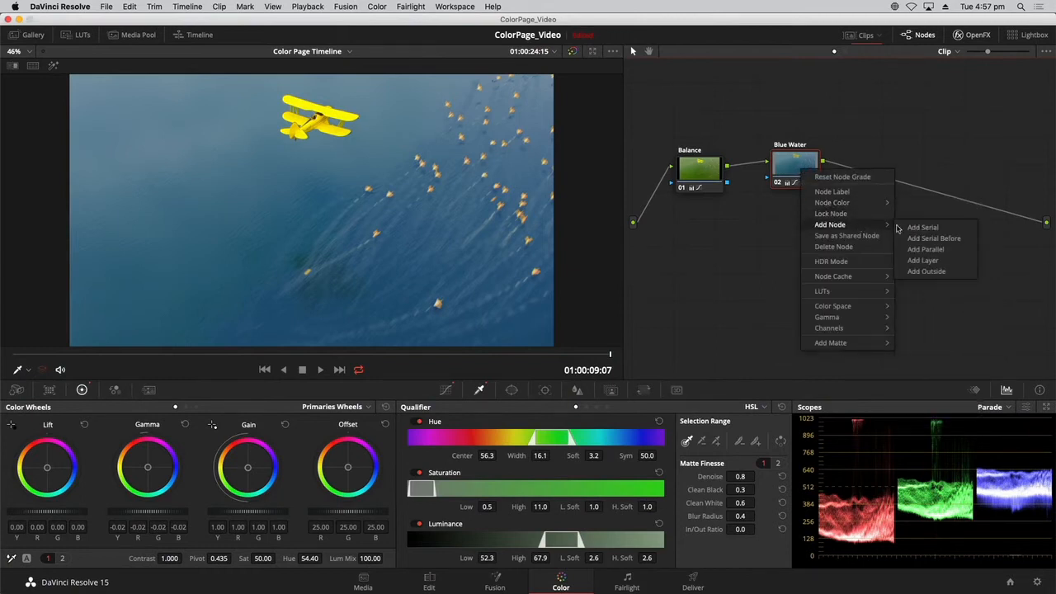
click(949, 274)
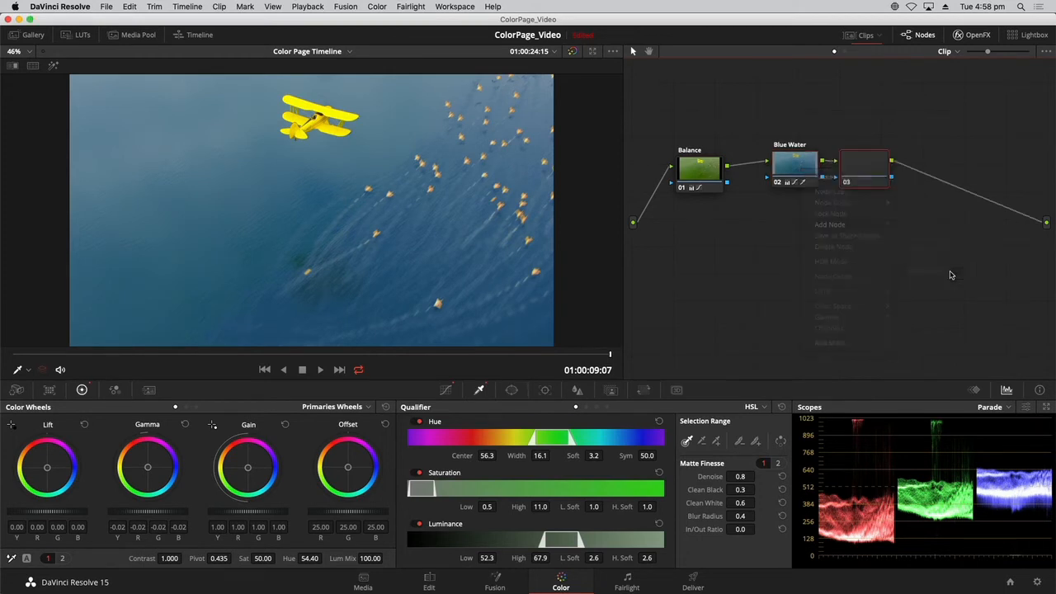
drag(872, 170, 898, 169)
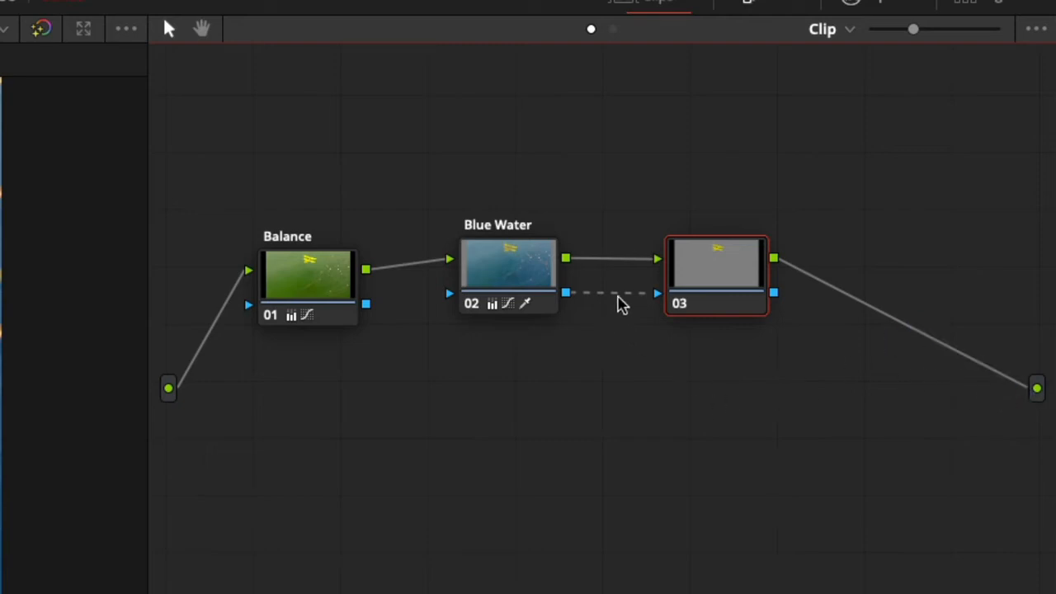
drag(705, 287, 729, 285)
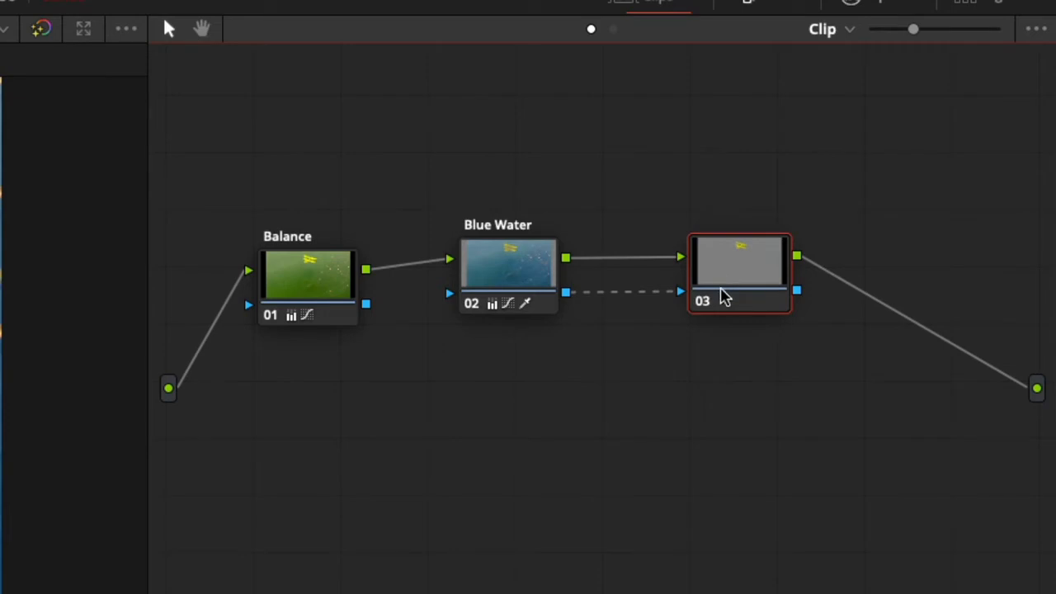
right_click(724, 276)
click(752, 324)
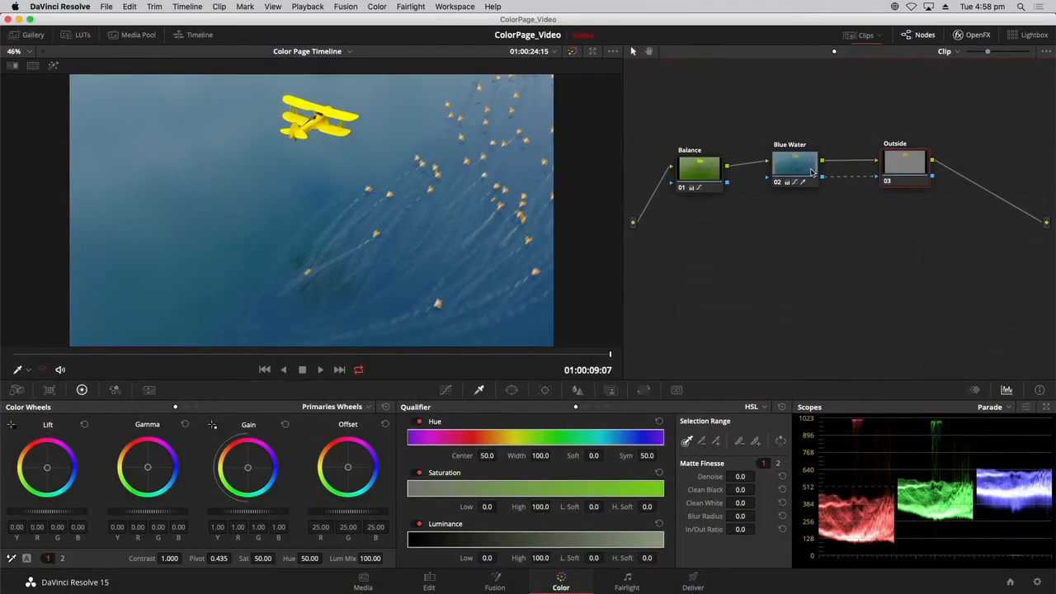
Gang the Outside node's custom curves, lower the white point and shift the black point inward, and view the frame full screen
mouse_move(786, 165)
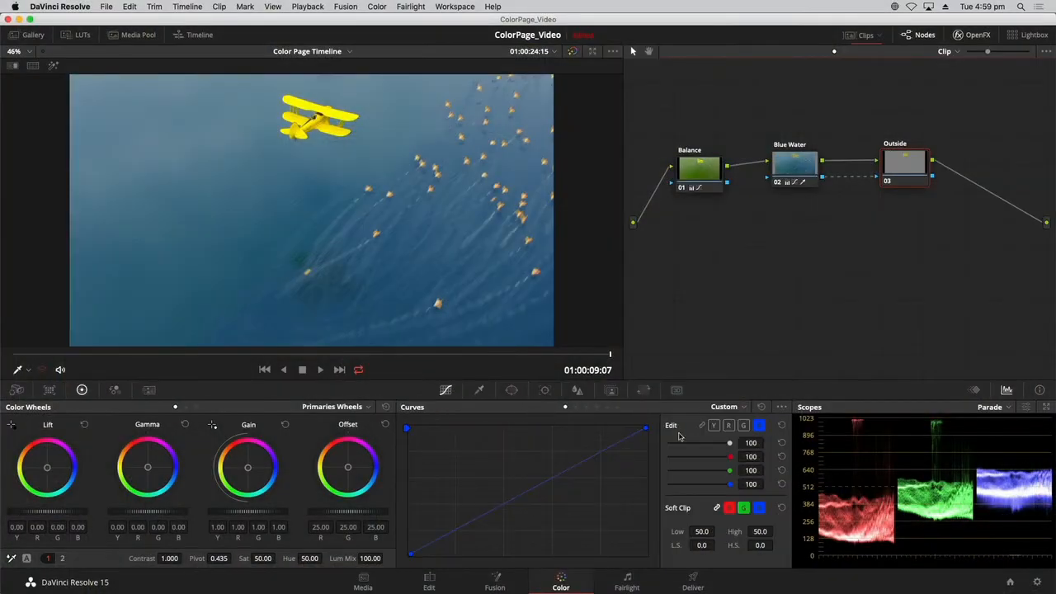
click(702, 425)
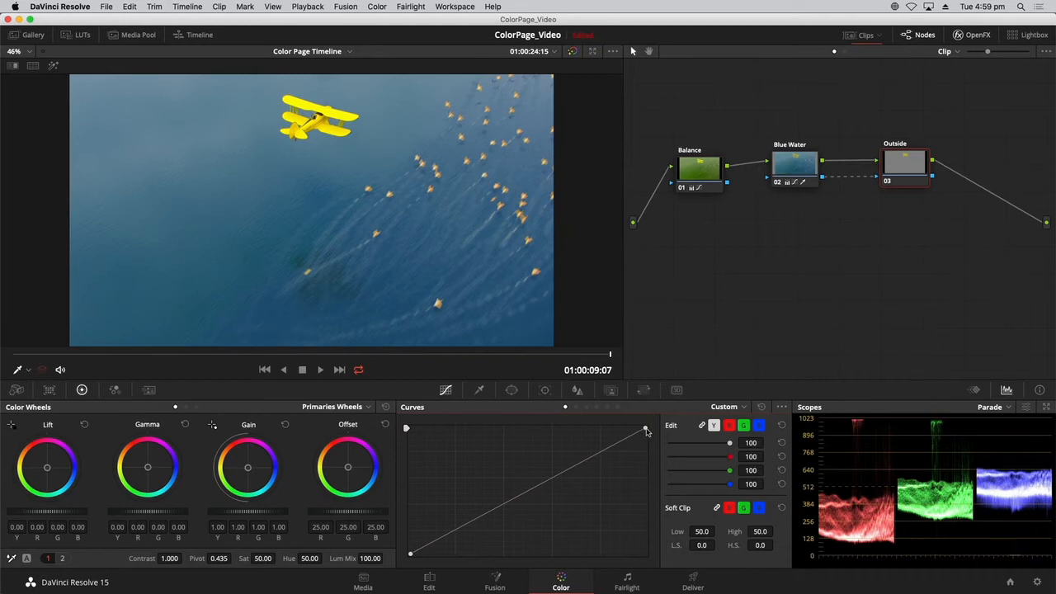
drag(645, 430, 646, 441)
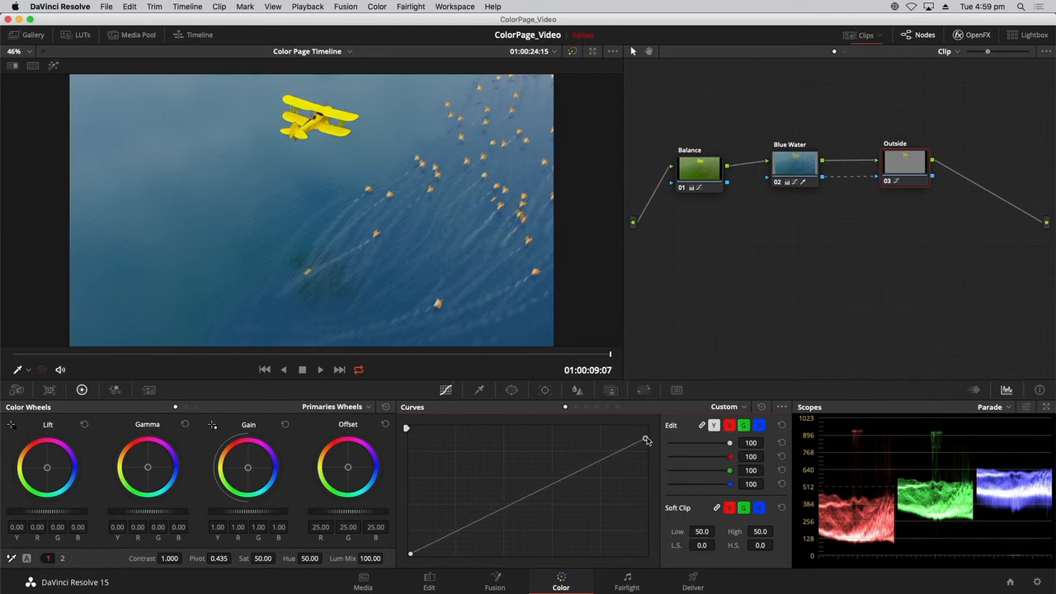
drag(412, 558, 423, 558)
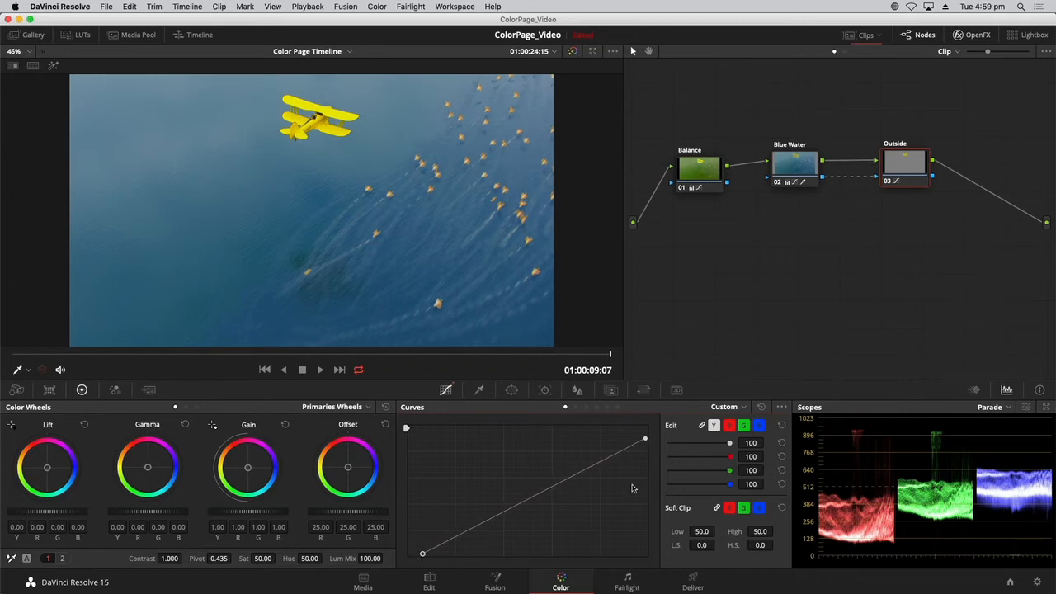
drag(647, 440, 647, 451)
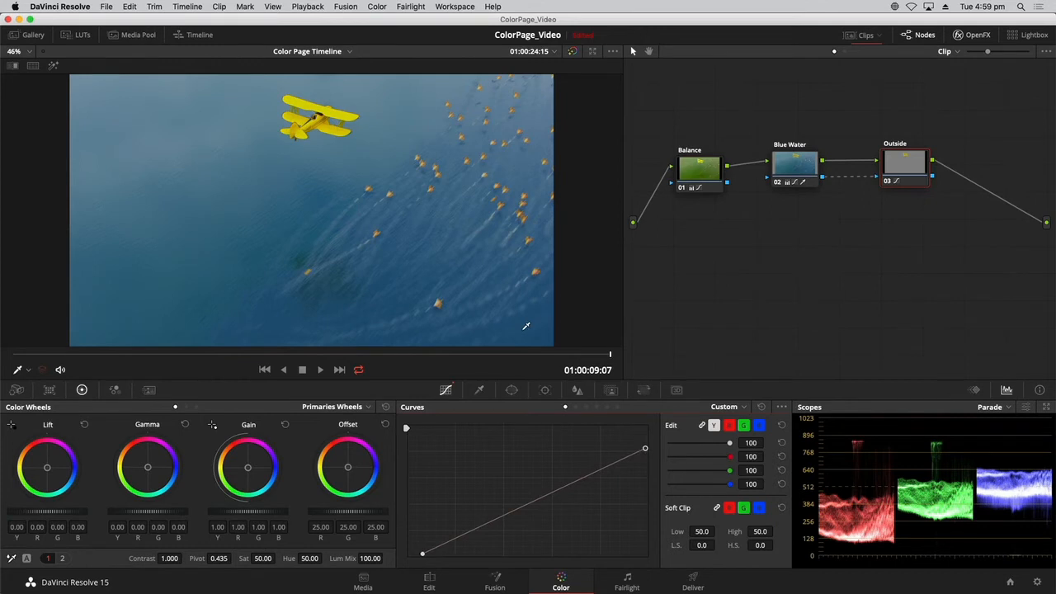
key(super+f)
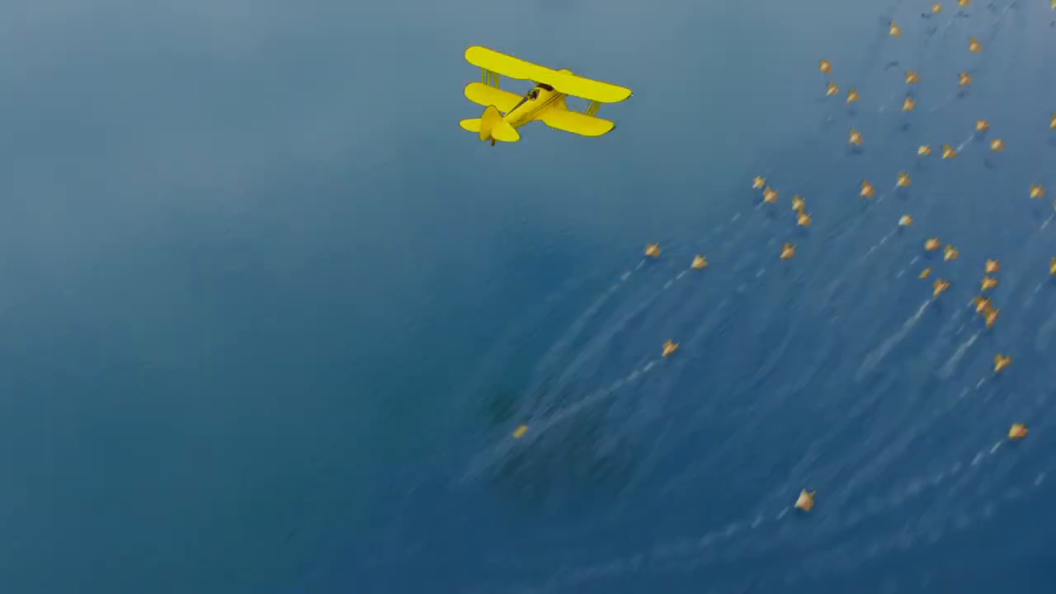
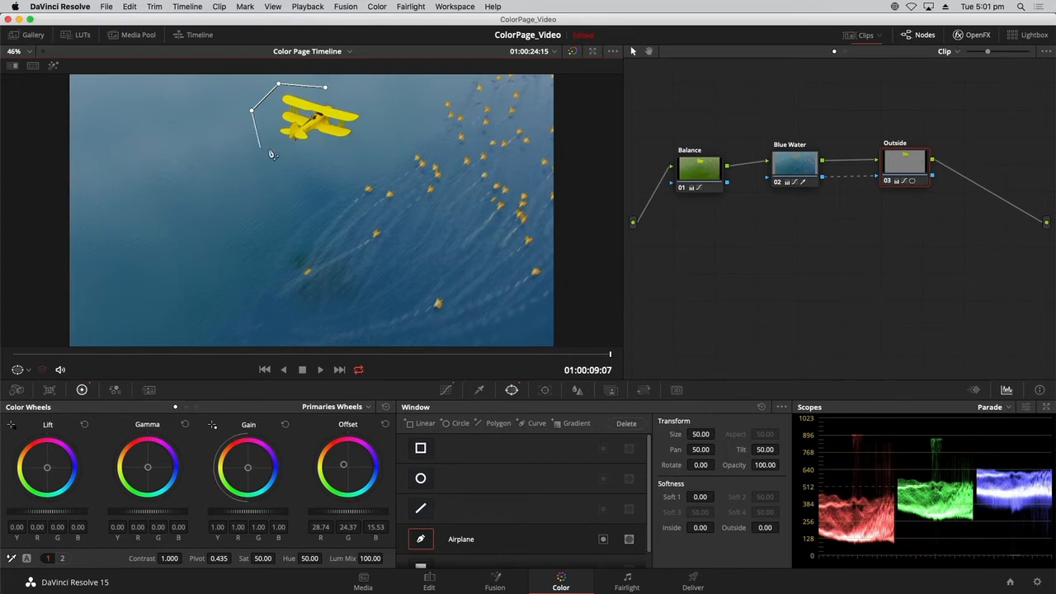
Finish and close the Airplane curve window around the yellow plane, and rotate it to 3.04
drag(281, 155, 297, 164)
drag(369, 141, 376, 122)
drag(351, 96, 333, 93)
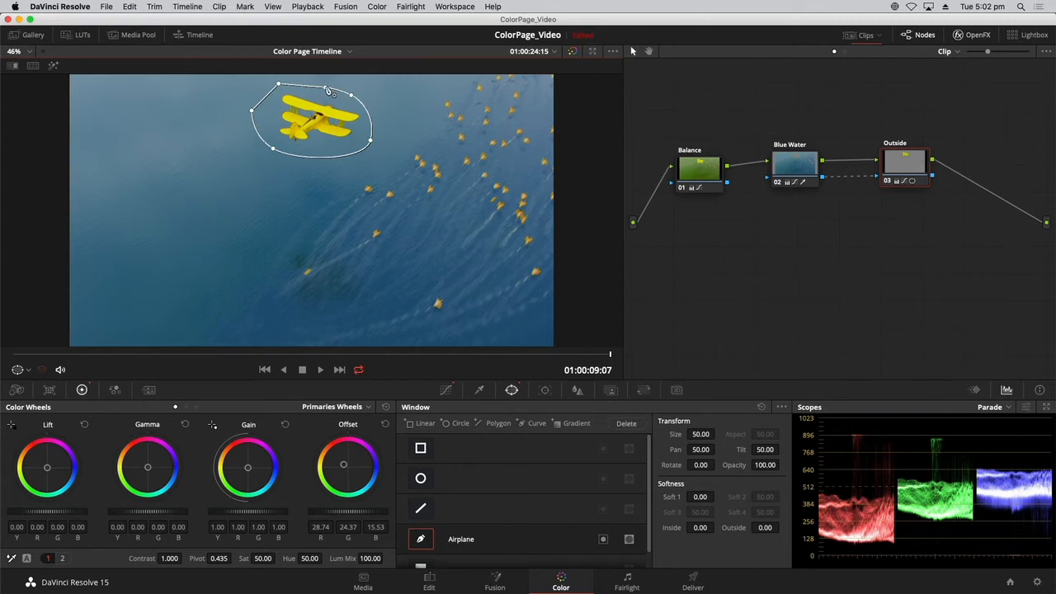
click(328, 91)
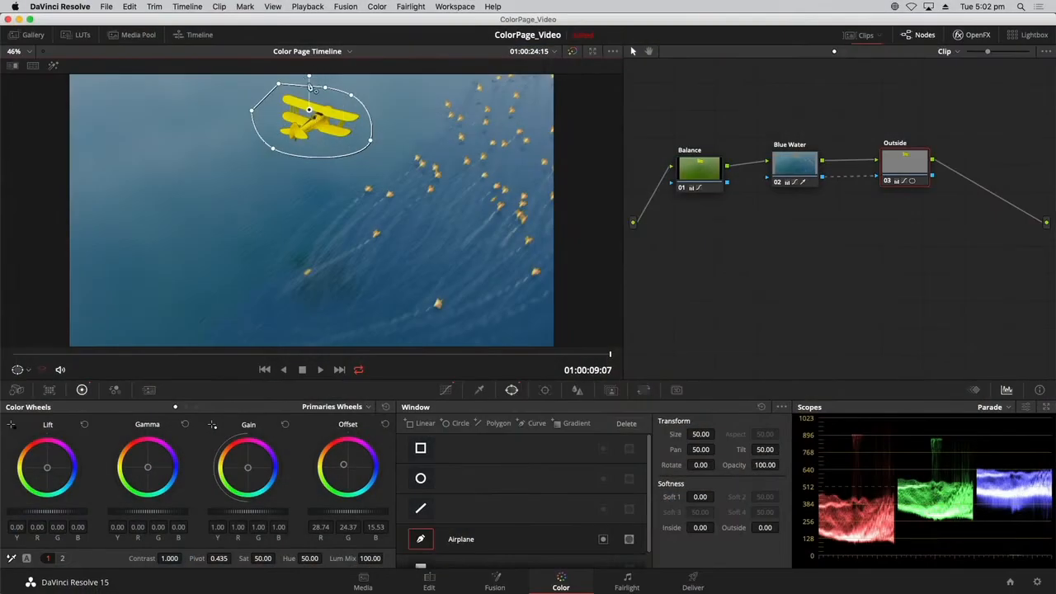
drag(310, 76, 309, 74)
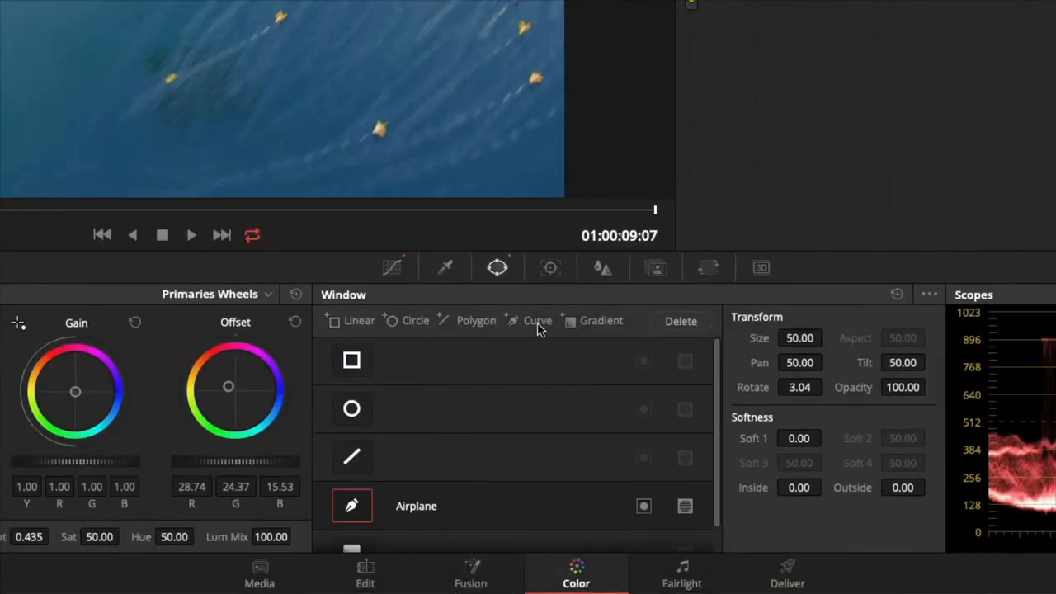
Track the Airplane window backward from the last frame, scrub through the result, and return to the keyframe where the track ends
click(550, 268)
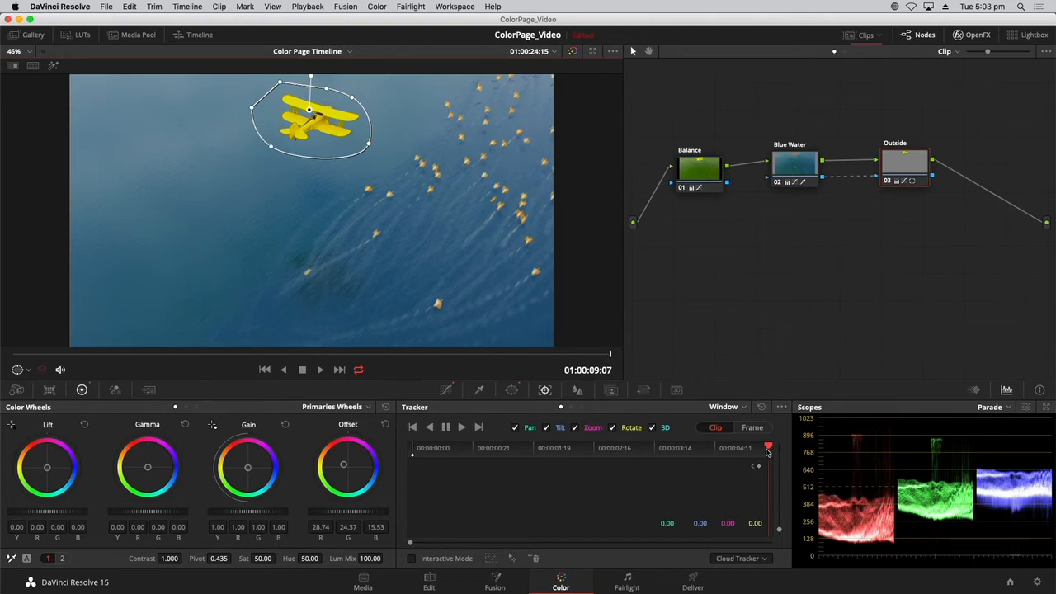
click(429, 431)
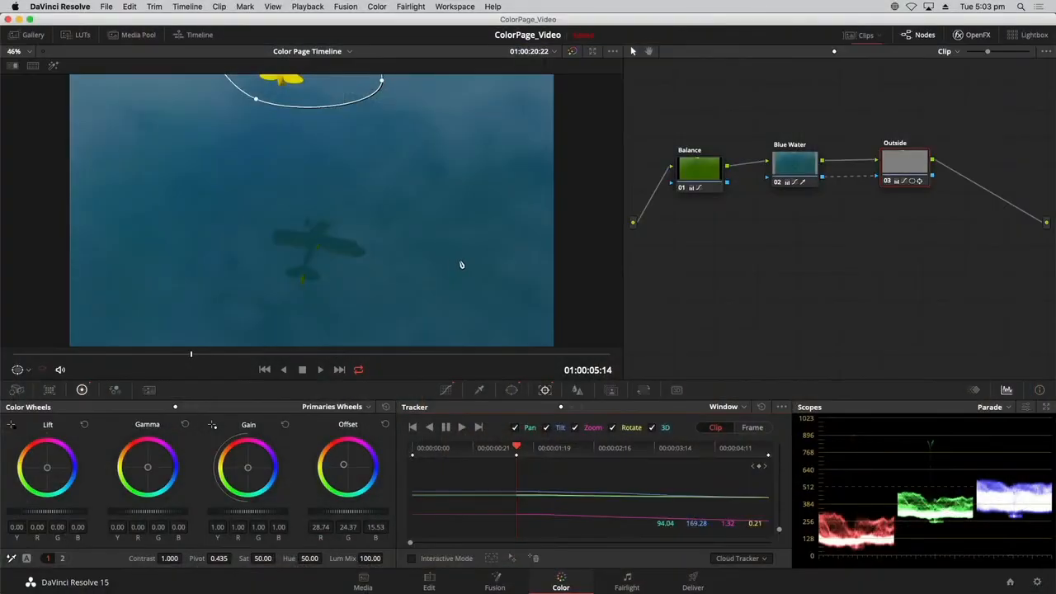
drag(547, 450, 567, 455)
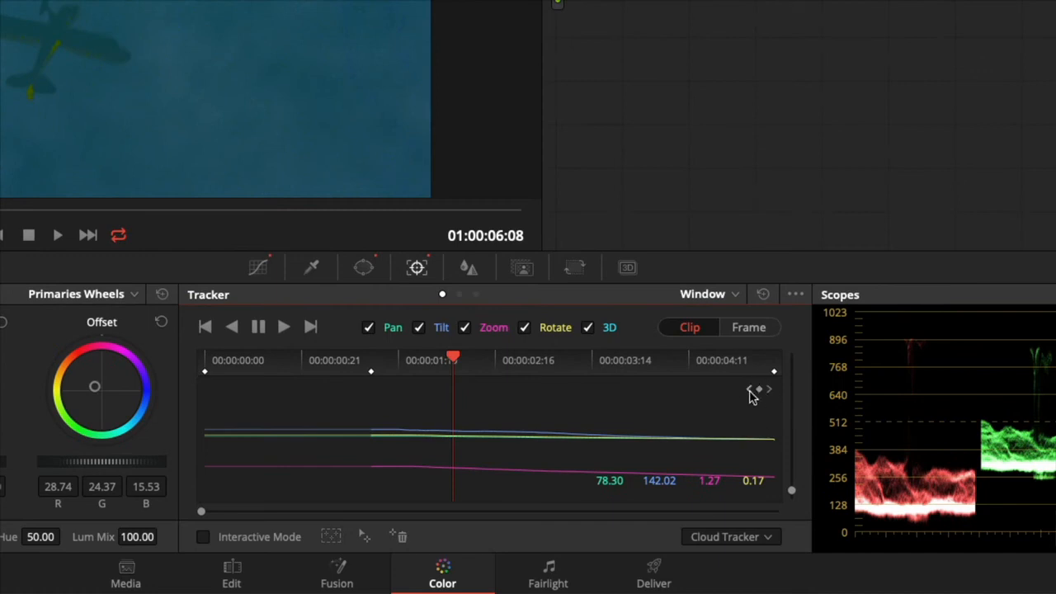
click(748, 388)
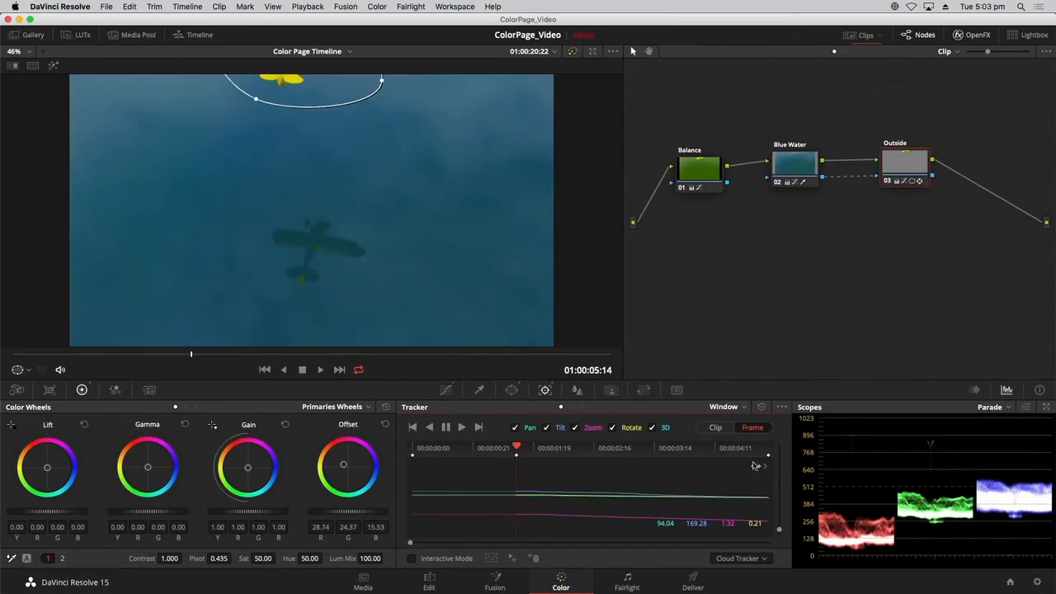
In the tracker's Frame mode, keyframe the Airplane window at 01:00:04:05 by moving it completely above the picture
drag(516, 451, 423, 448)
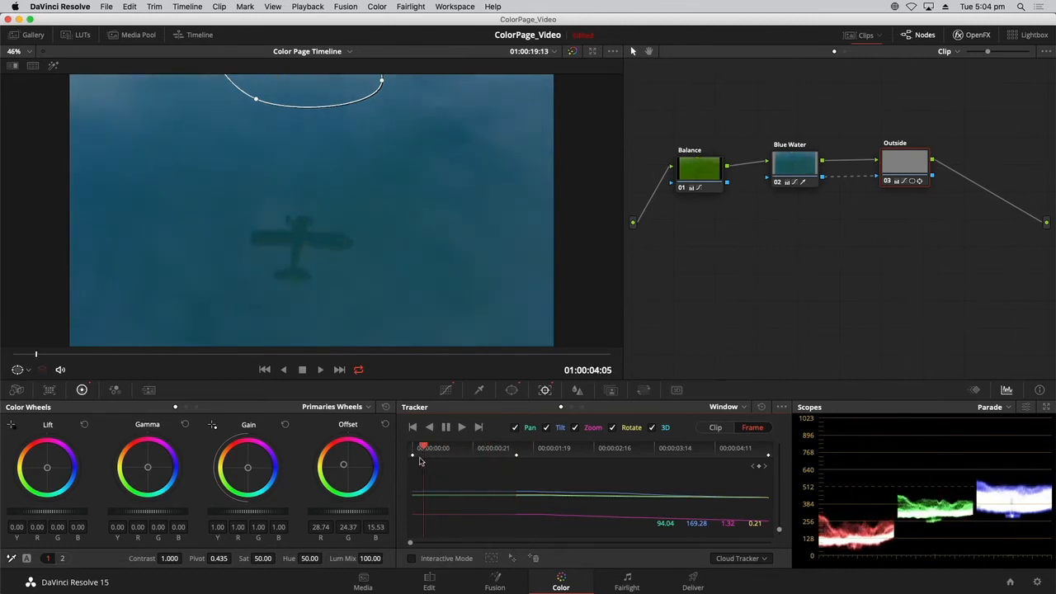
drag(374, 133, 405, 276)
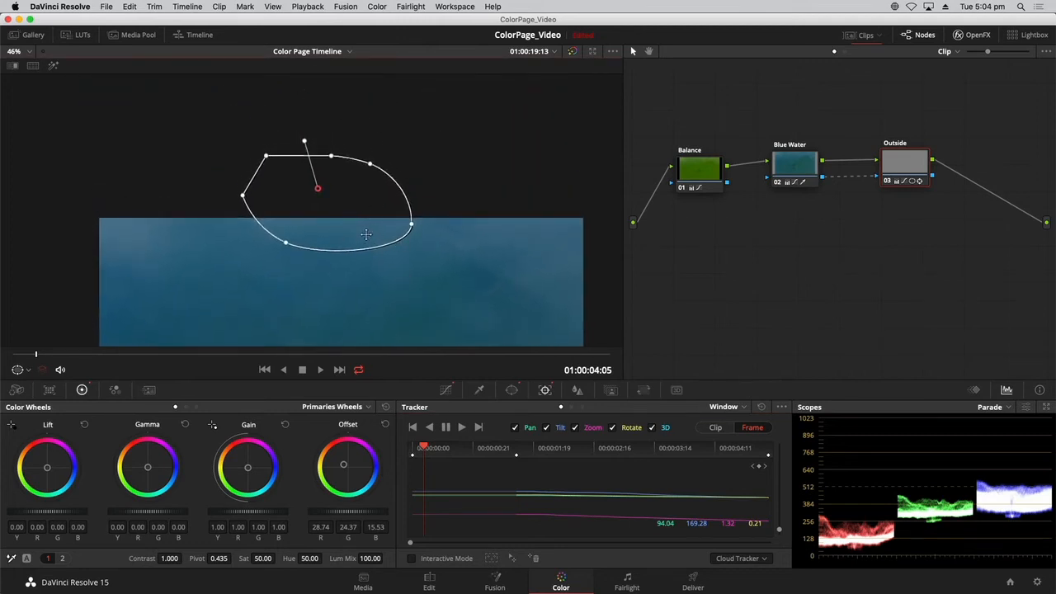
drag(365, 234, 377, 196)
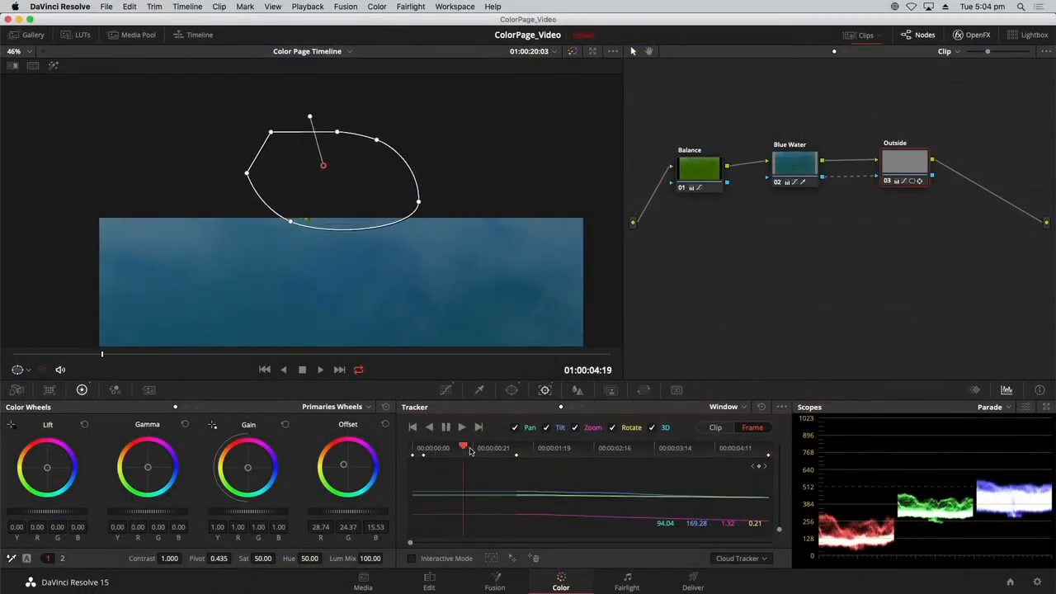
Check the plane's entry into frame, return to the first frame, and move the Airplane window above the picture there
drag(521, 449, 474, 449)
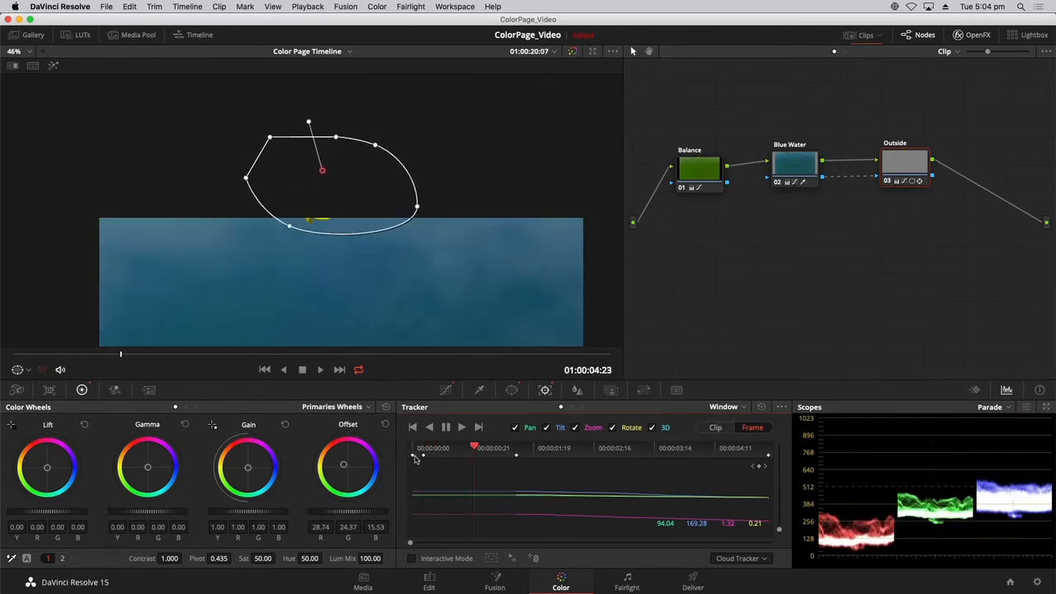
click(752, 469)
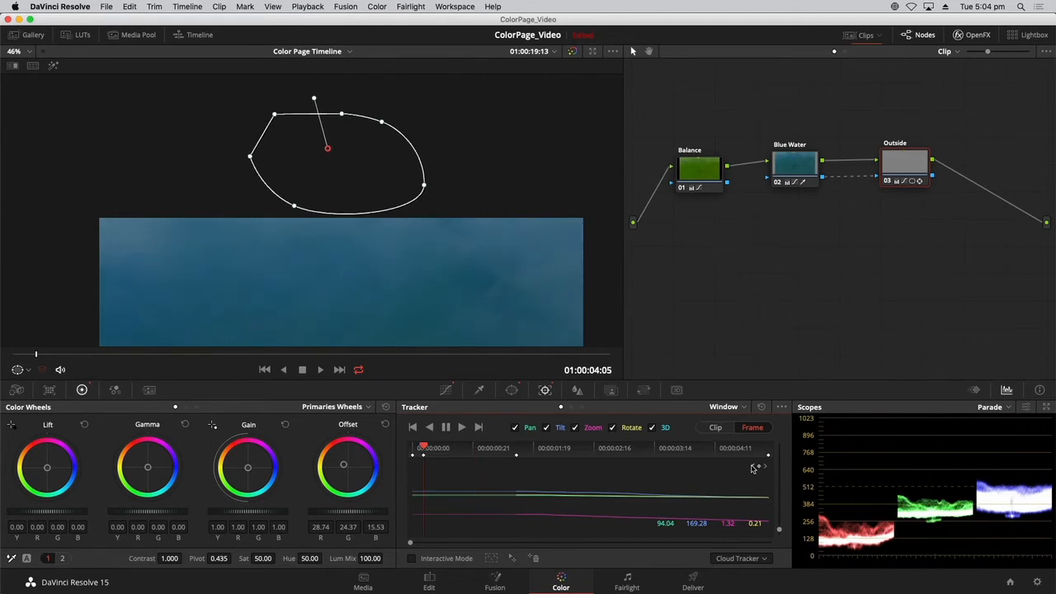
click(755, 469)
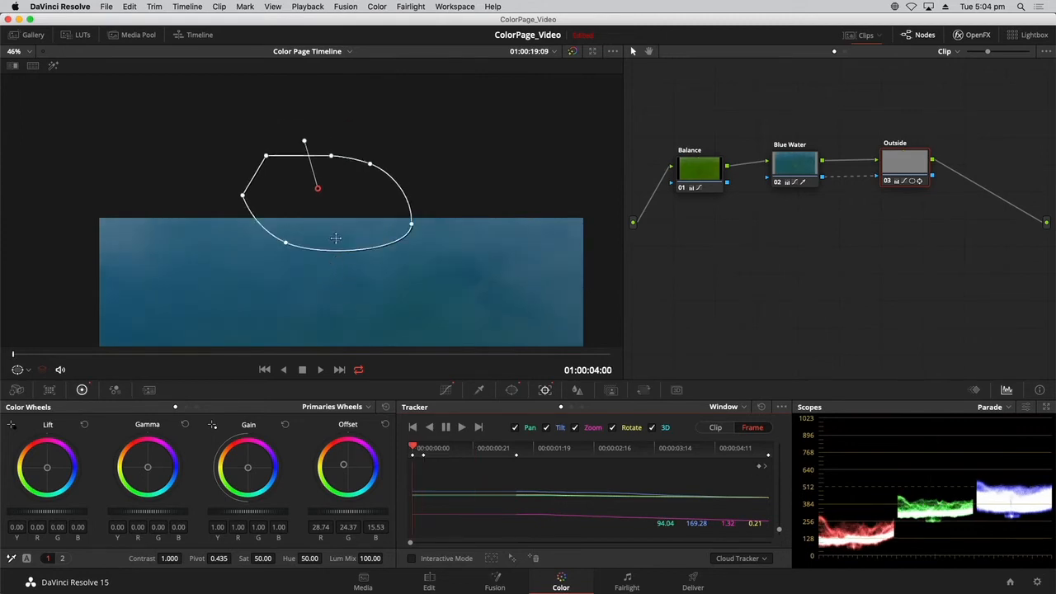
drag(335, 238, 343, 190)
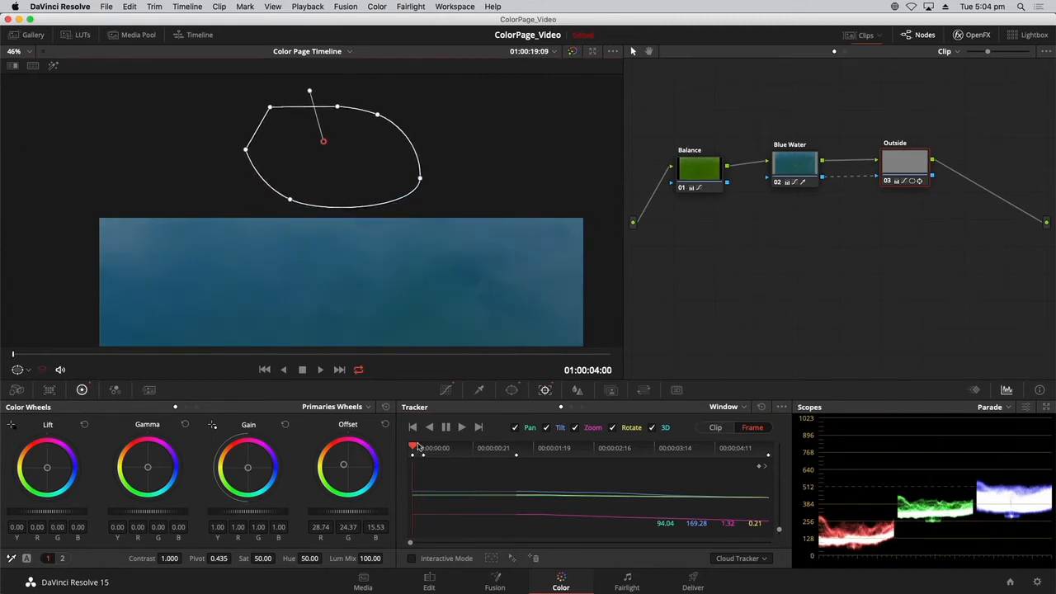
Check the tracked Airplane window by scrubbing from the plane's entry to the last frame with Highlight turned on
drag(418, 446, 532, 458)
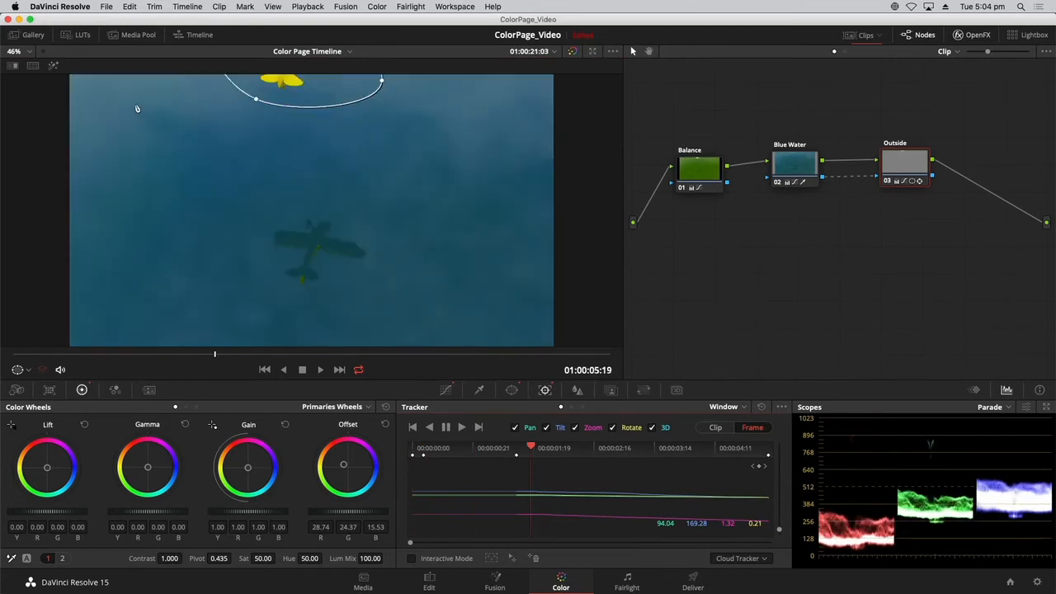
click(55, 68)
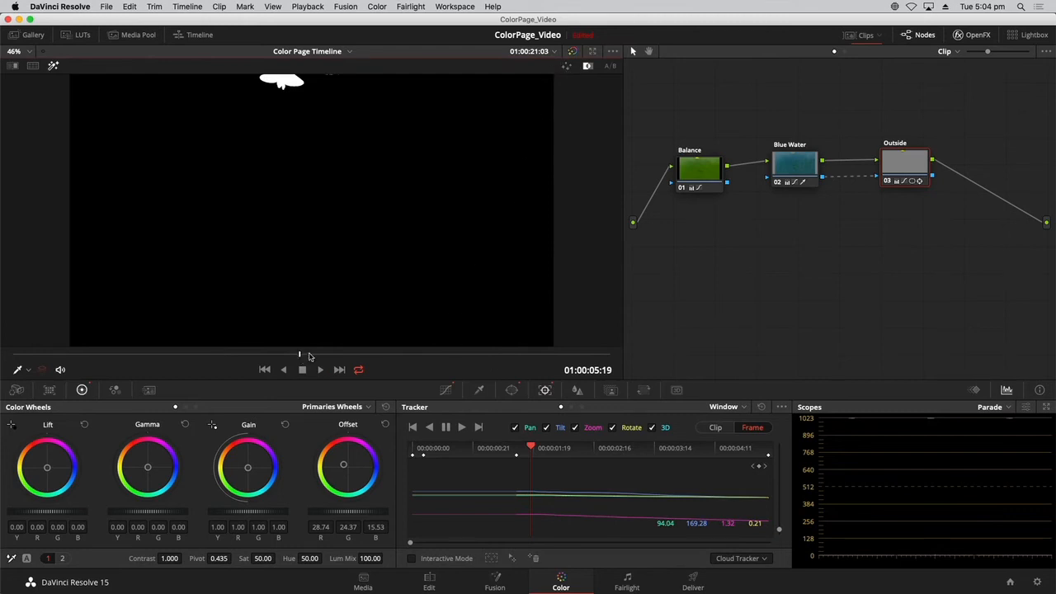
drag(310, 356, 648, 365)
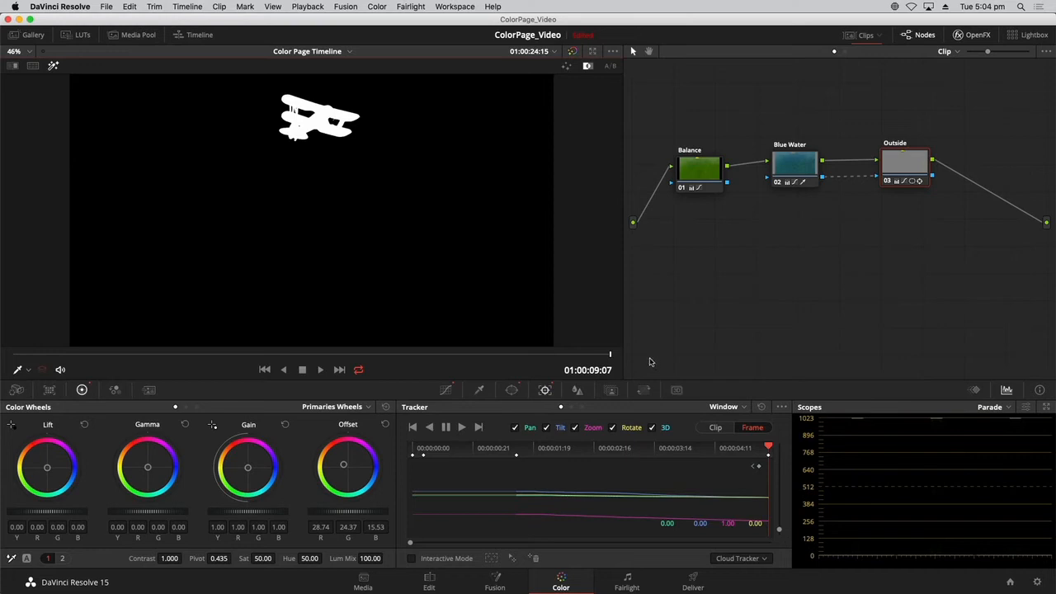
Compare the matte with the Outside node disabled and enabled, then turn Highlight off and show the clip thumbnails
key(super+d)
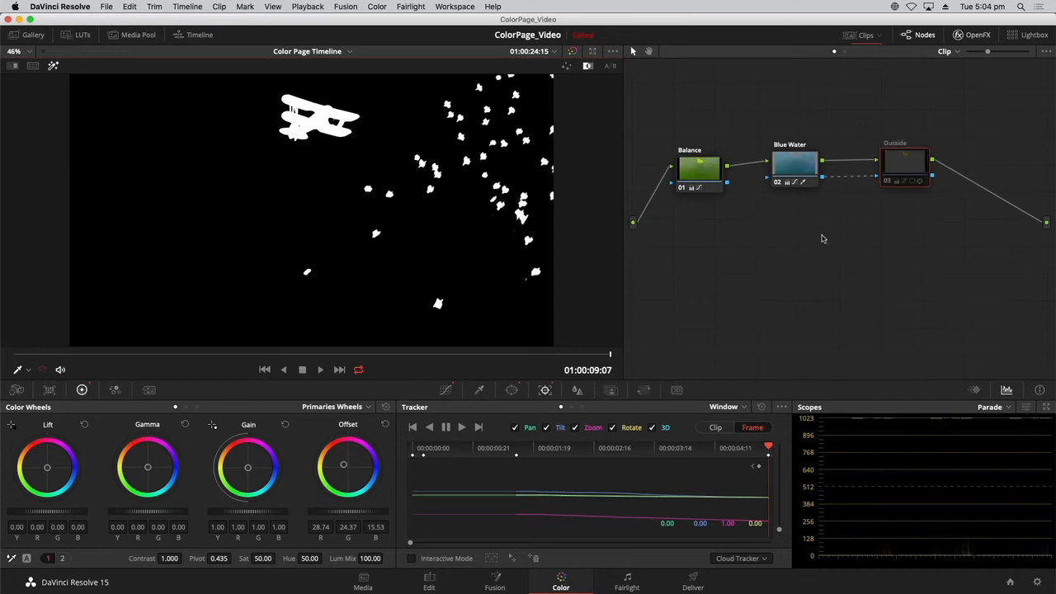
key(super+d)
key(super+d)
key(super+d)
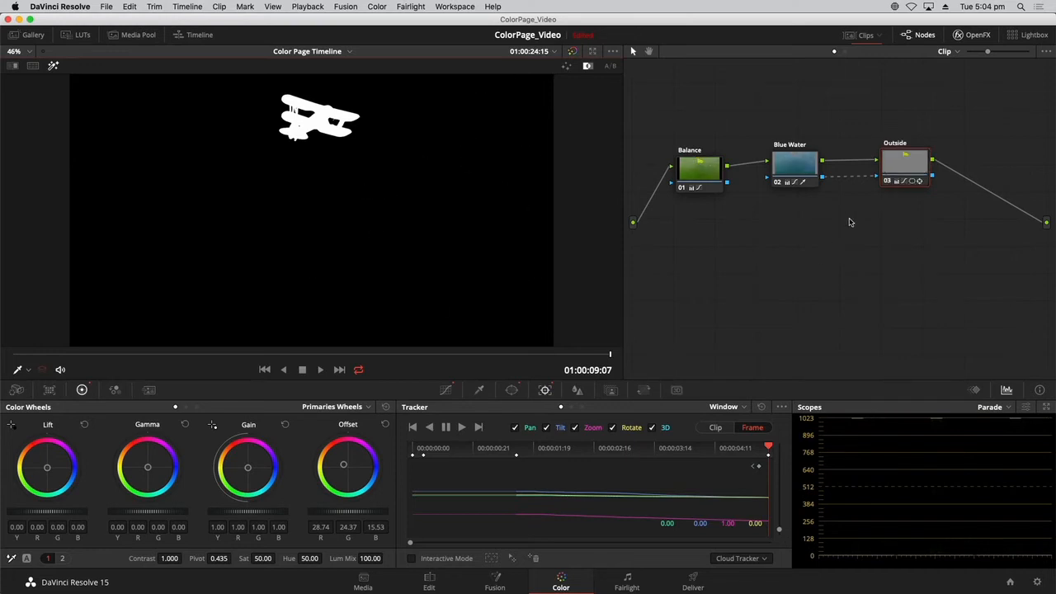
click(53, 66)
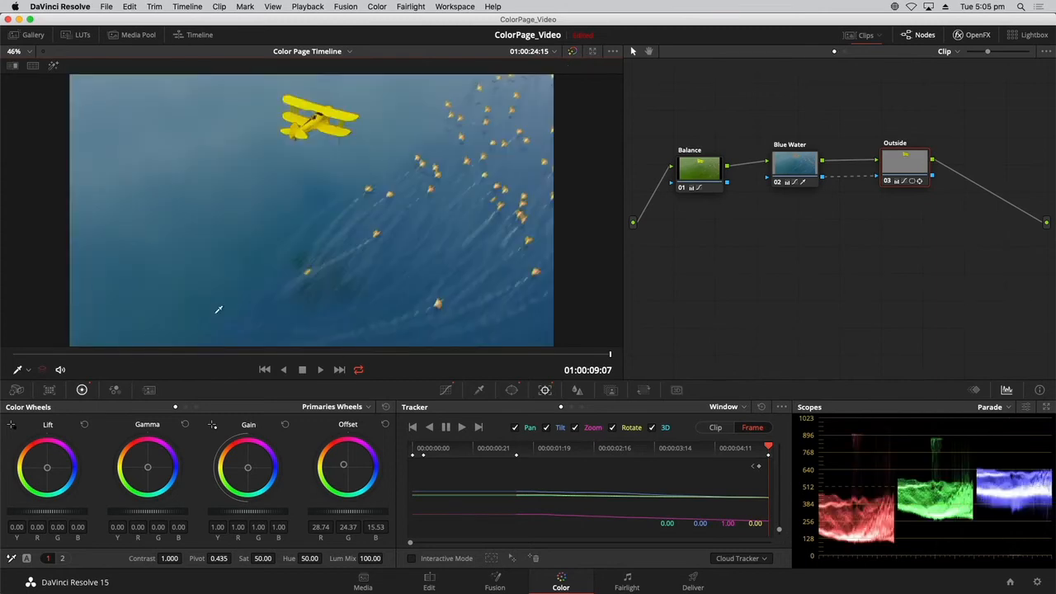
click(843, 39)
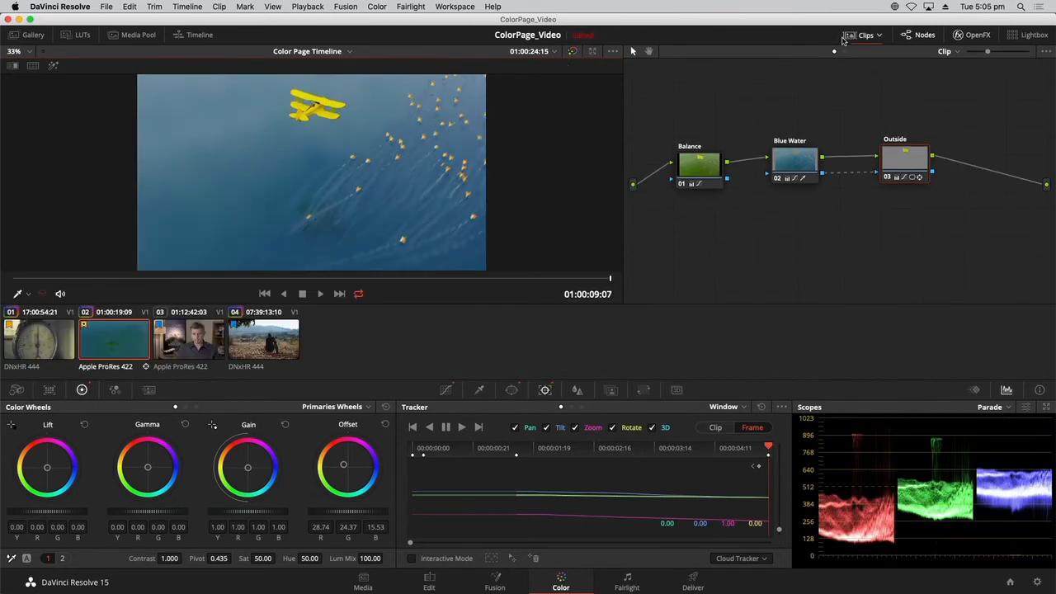
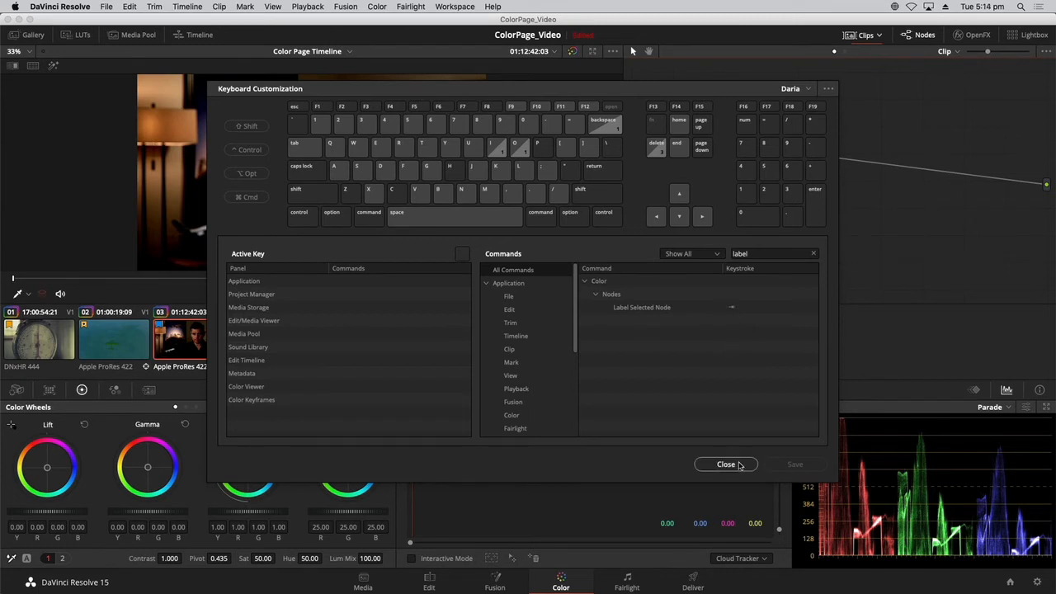
Leave the keyboard customization and label the node after Lift as Curves
click(725, 465)
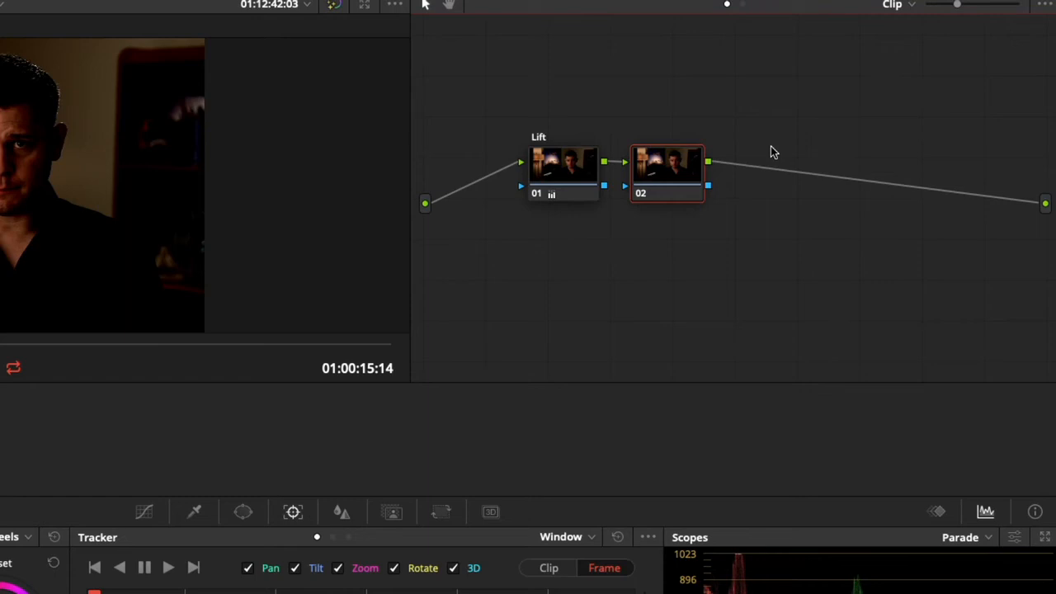
text(Curves)
key(Return)
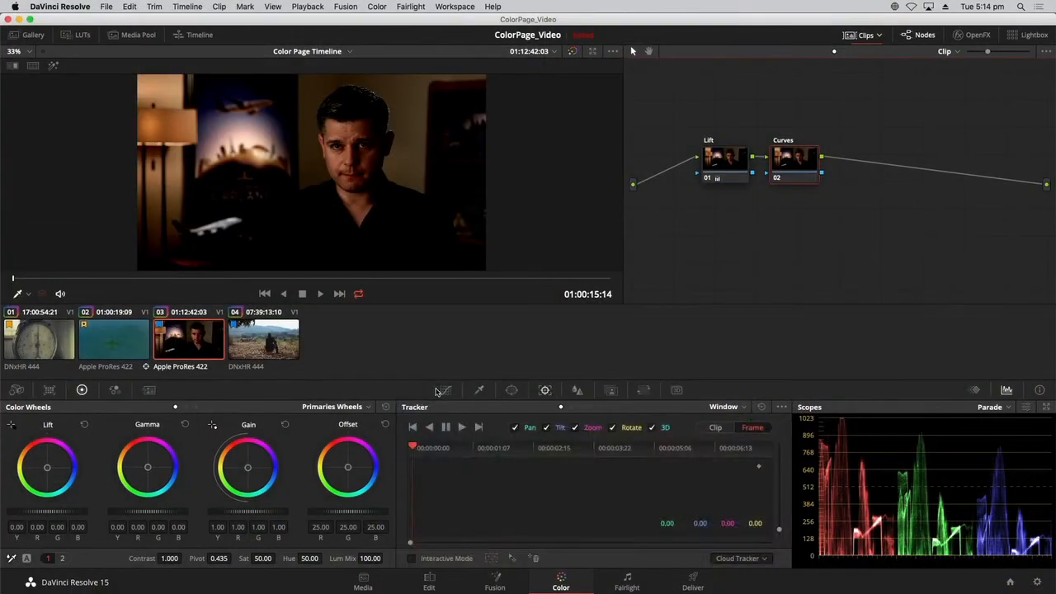
Try raising the midtones on the Curves node's custom curve, and move the node farther from Lift
click(445, 389)
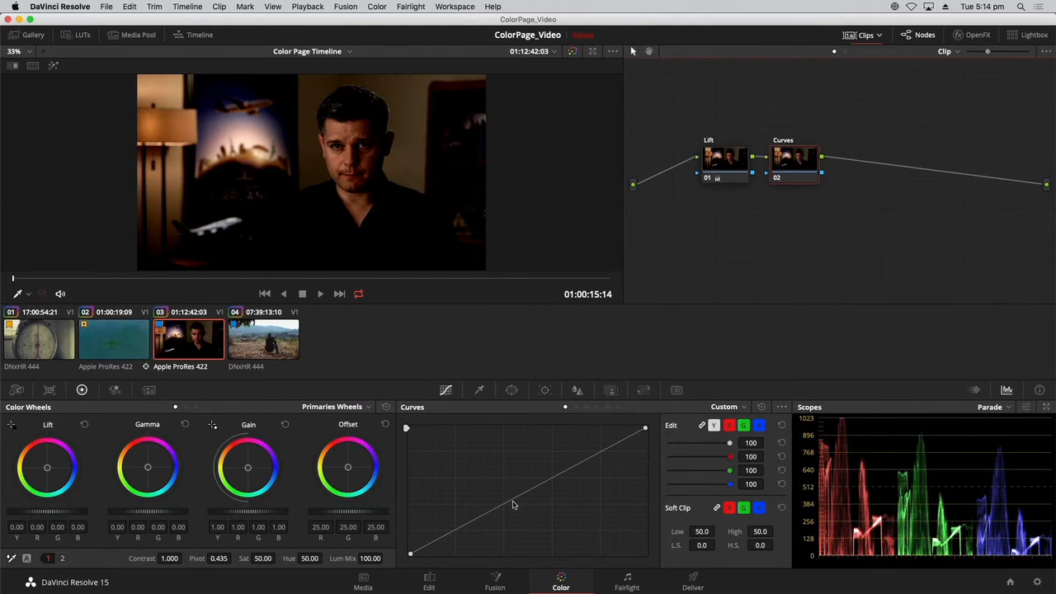
click(512, 503)
drag(512, 502, 491, 456)
drag(792, 160, 835, 158)
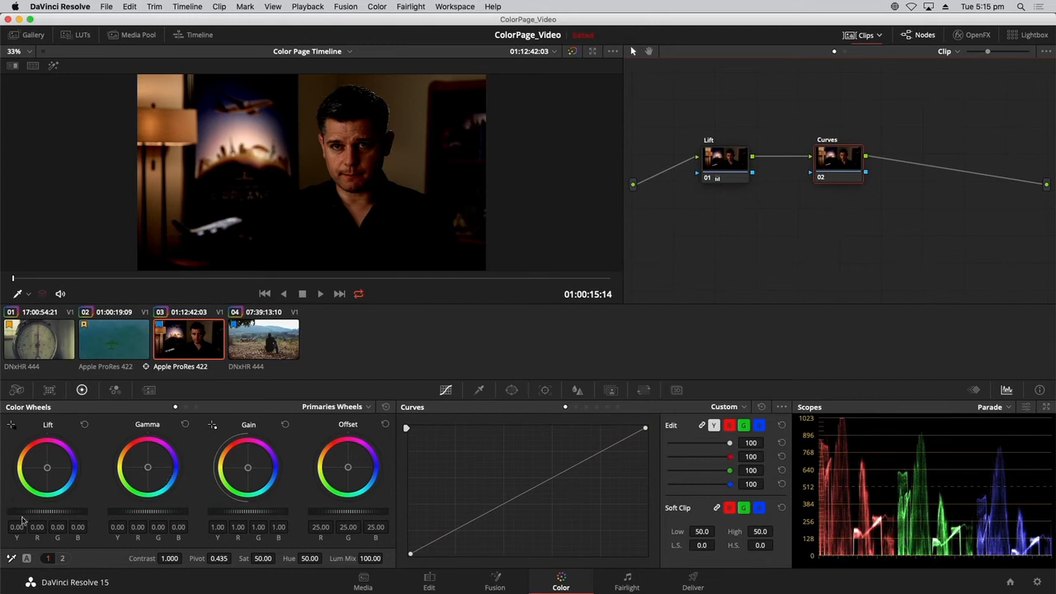
Review the Lift node, then raise the black point of the Curves node's custom curve to bring back the crushed shadows
click(717, 167)
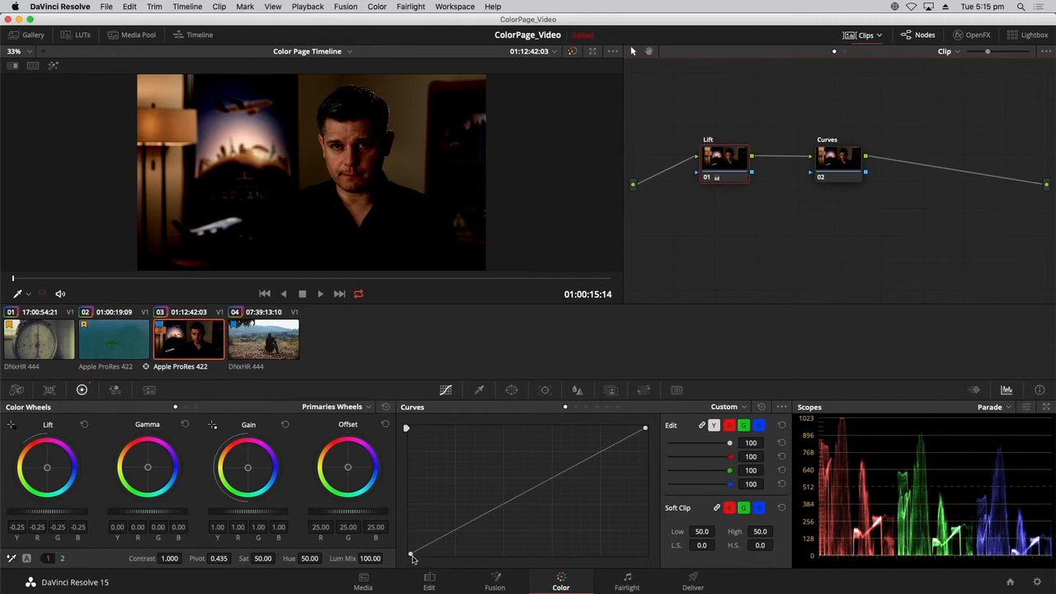
drag(842, 159, 836, 160)
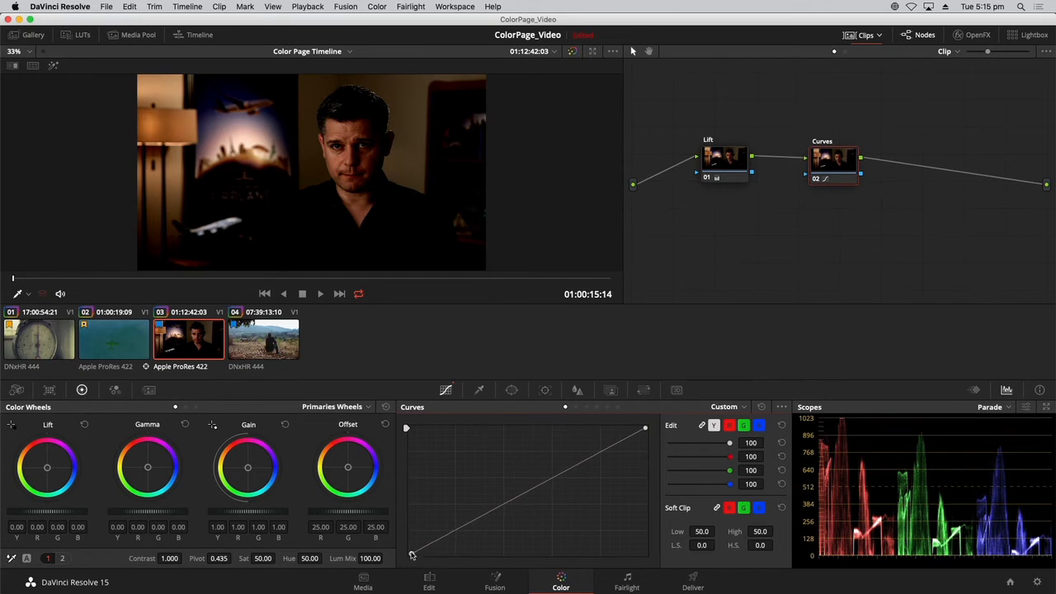
drag(411, 554, 410, 514)
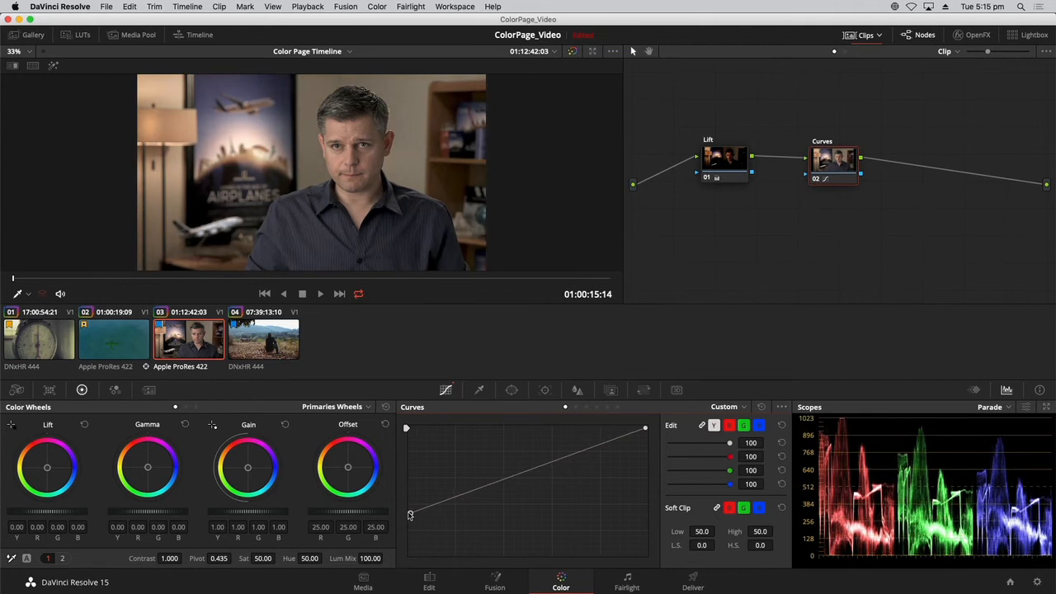
drag(410, 514, 408, 512)
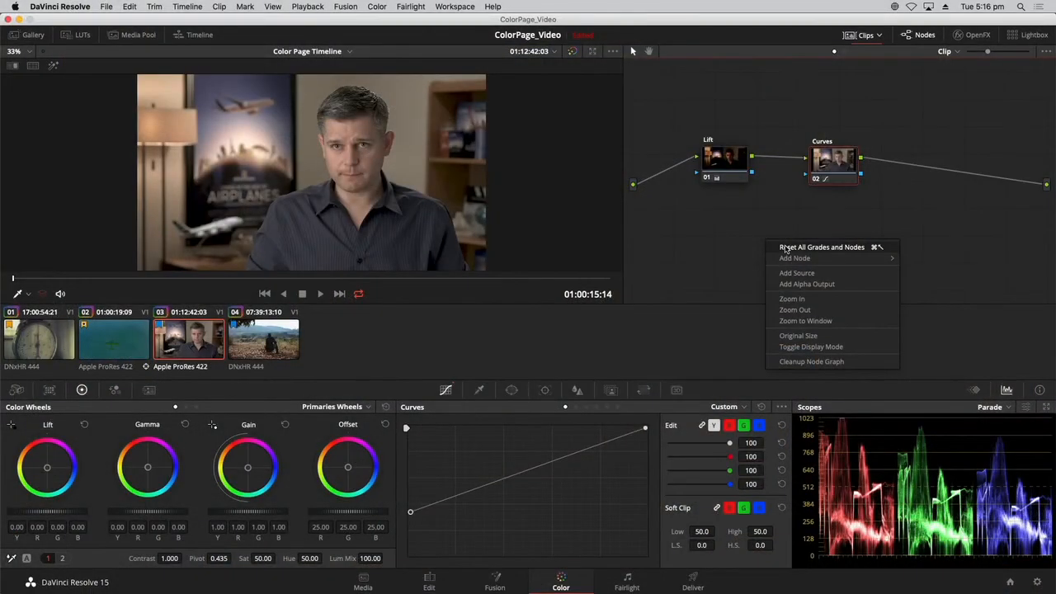
Reset all grades and nodes on the interview clip, then set its contrast to 1.310 and pivot to 0.441
click(786, 247)
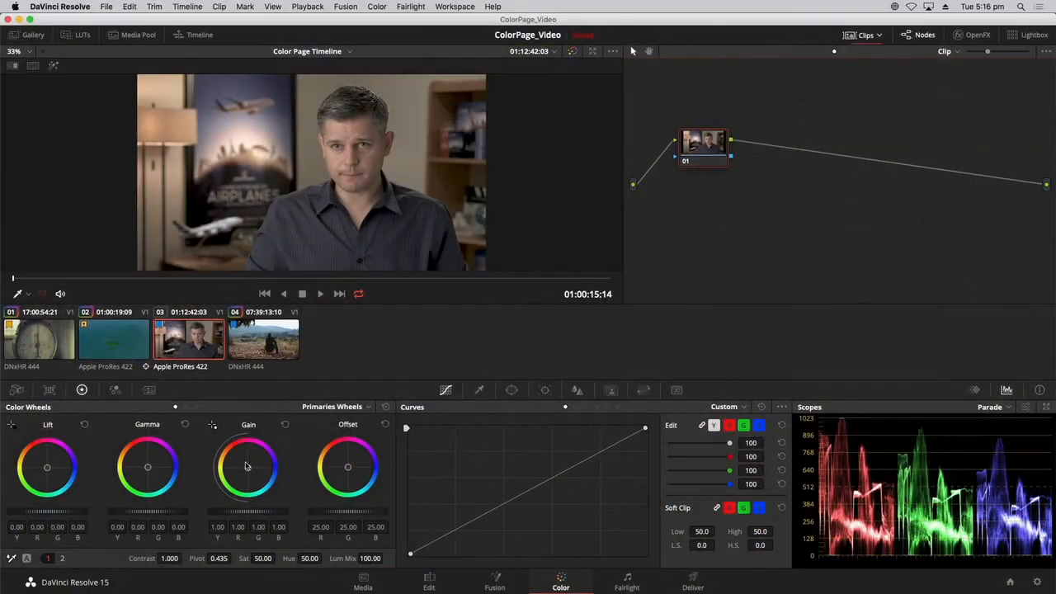
drag(169, 559, 246, 558)
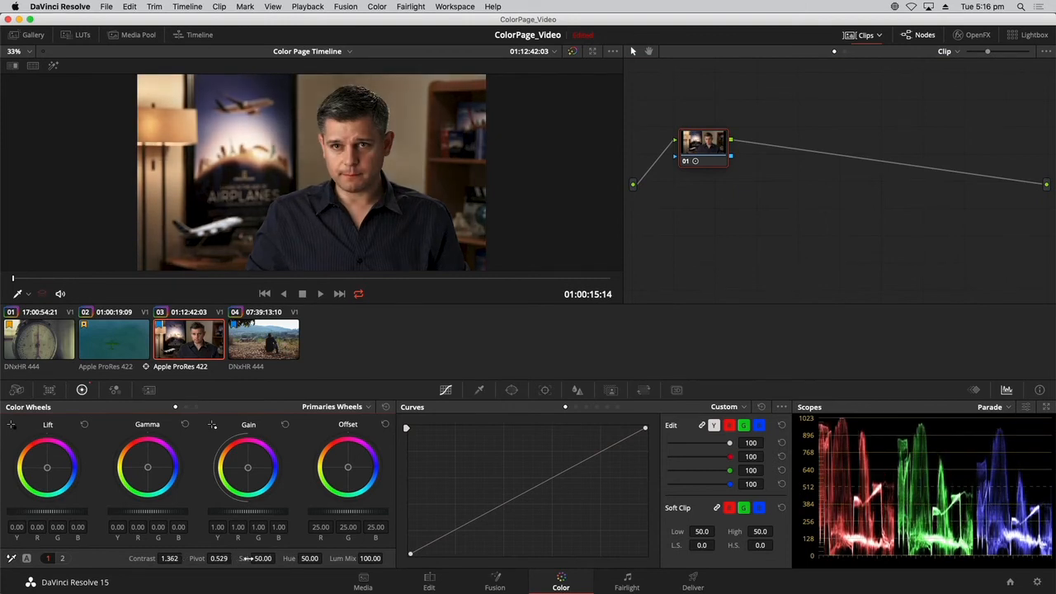
drag(171, 558, 179, 558)
View the interview clip full screen and compare it with the grade bypassed and enabled
key(super+f)
key(shift+d)
key(shift+d)
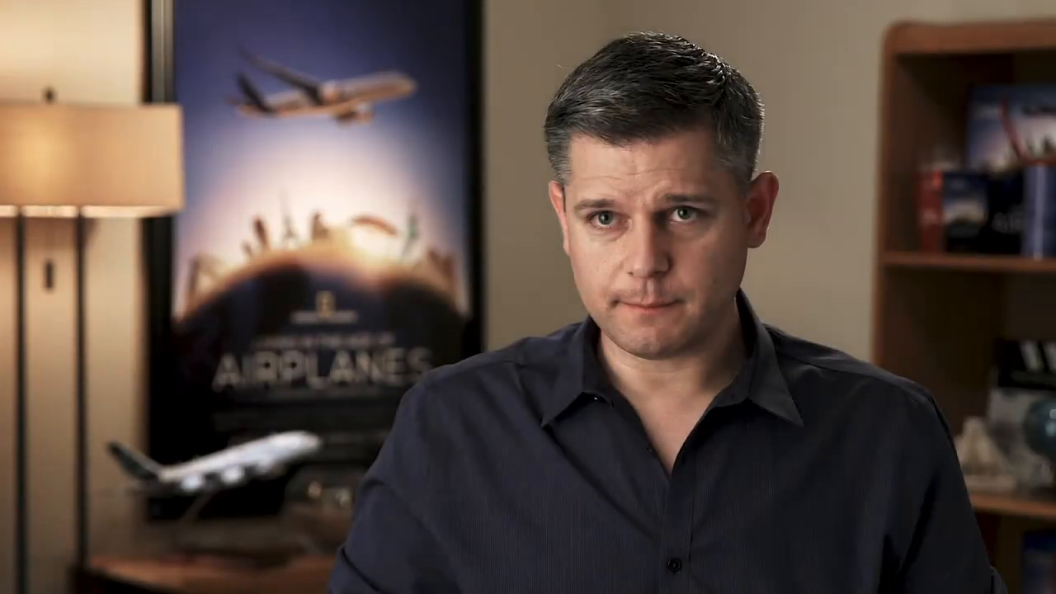
key(shift+d)
key(shift+d)
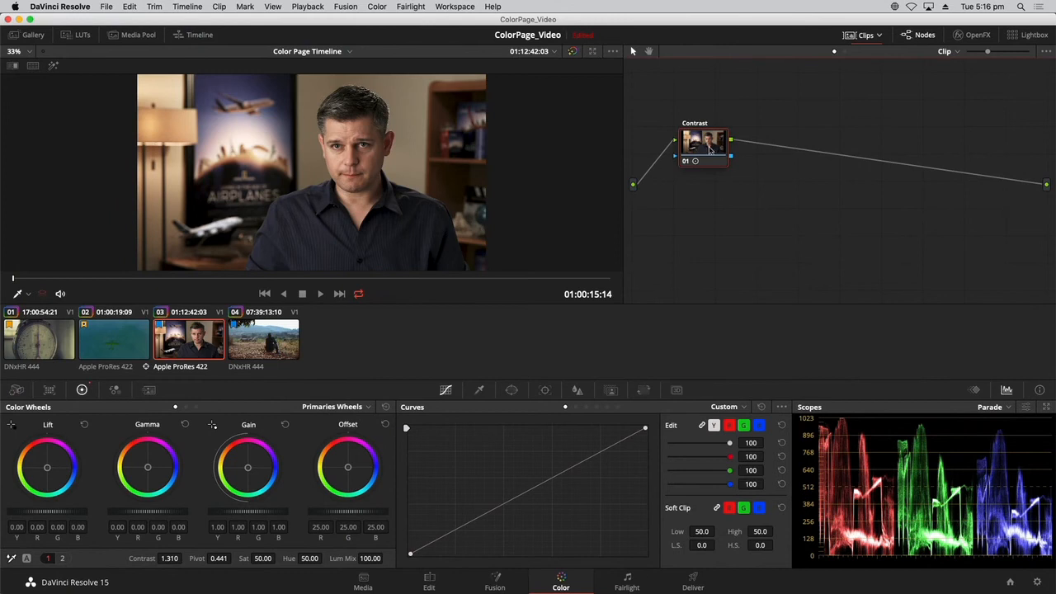
Add a serial node labelled Blue Look after Contrast and push its Gamma toward blue, with red -0.02 and blue 0.11
drag(709, 149, 720, 175)
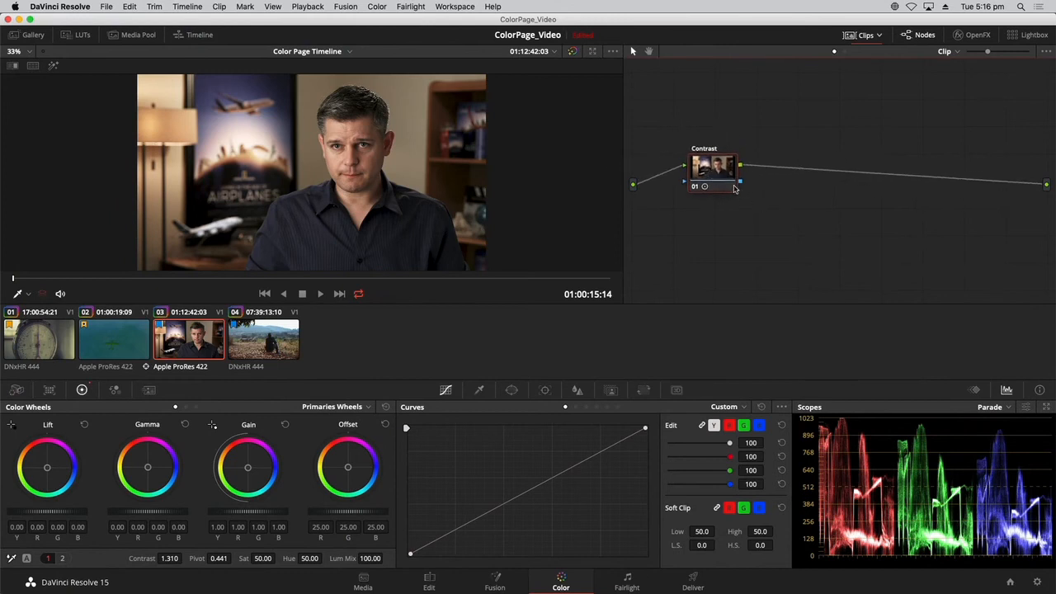
key(alt+s)
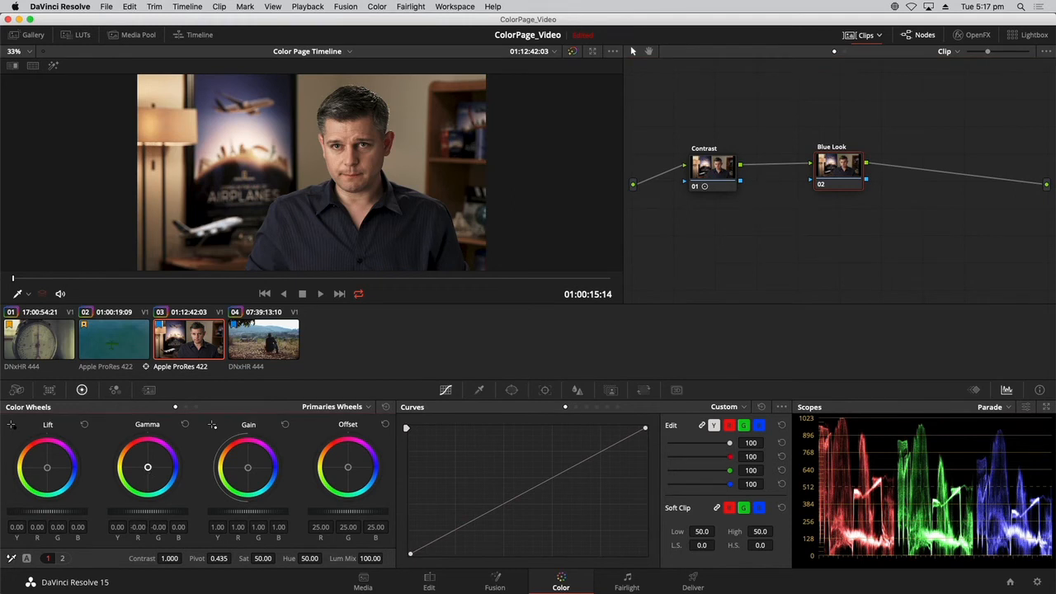
drag(150, 468, 156, 469)
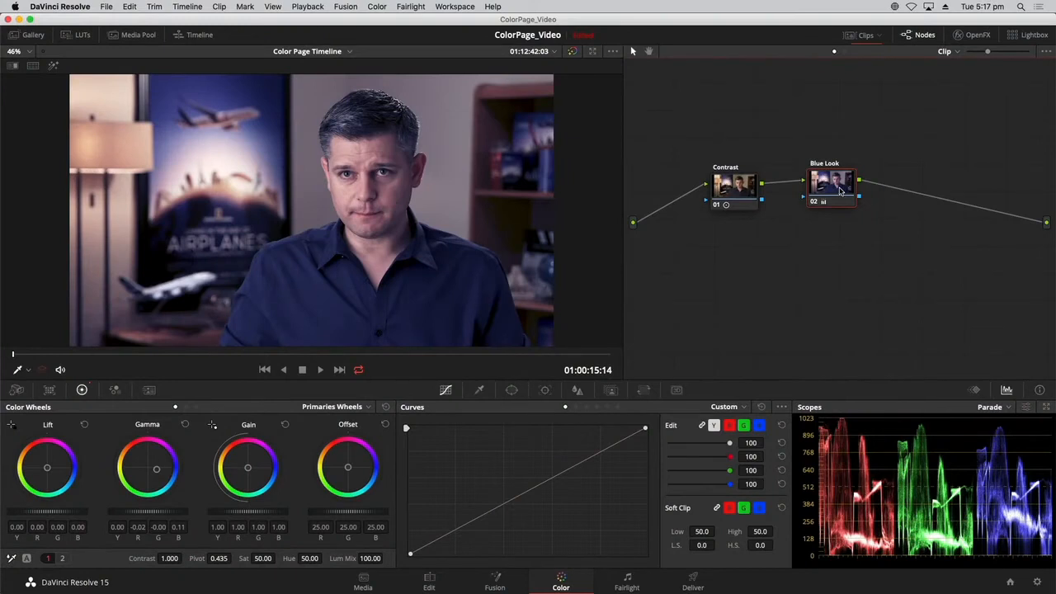
Swap the two nodes so Blue Look comes before Contrast, and space them farther apart
drag(841, 191, 857, 188)
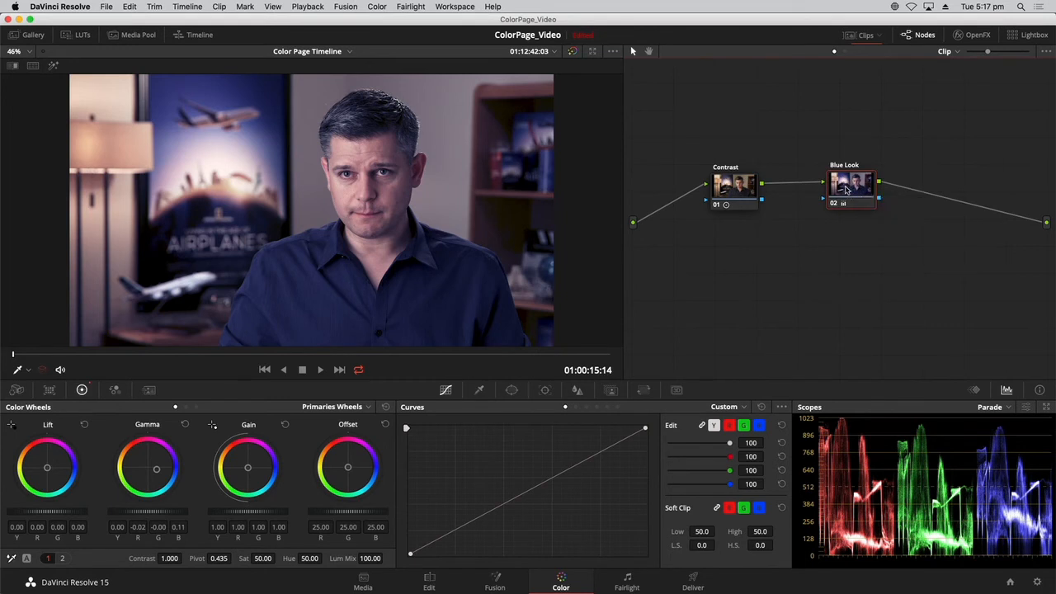
drag(846, 189, 847, 191)
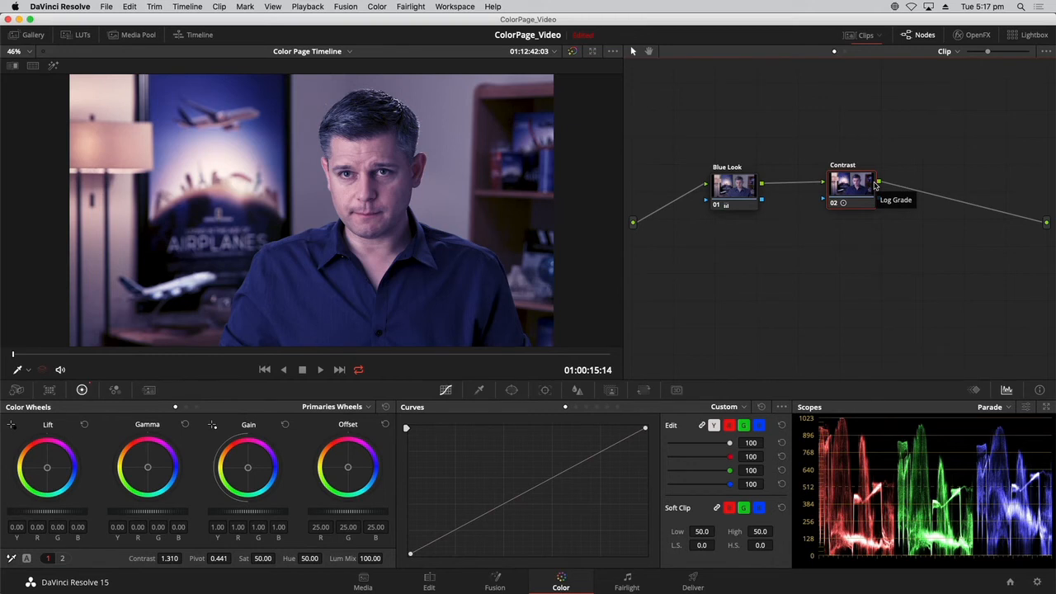
key(super+shift+bracketleft)
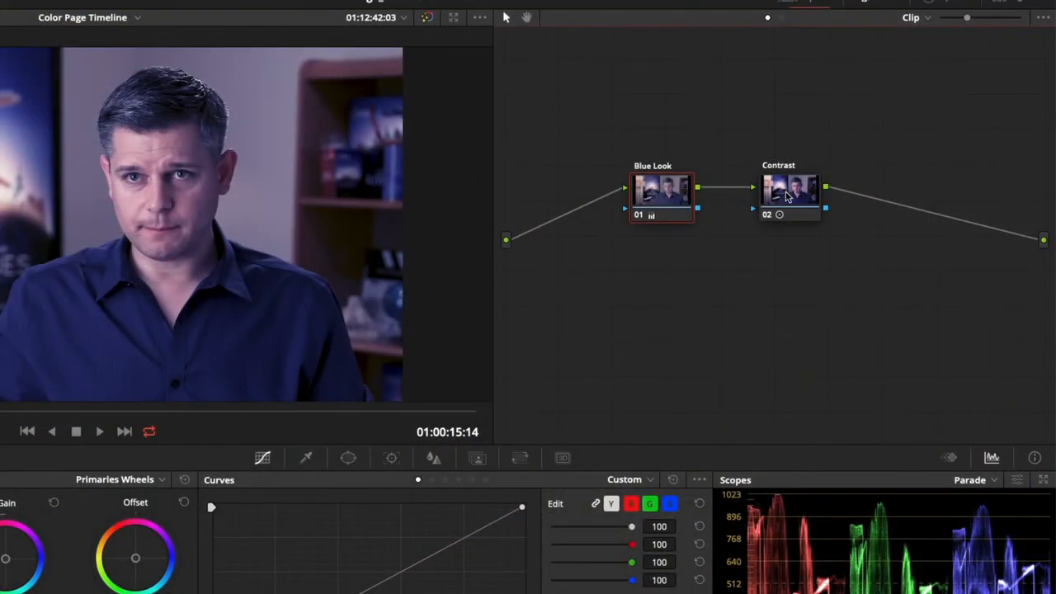
drag(786, 195, 860, 198)
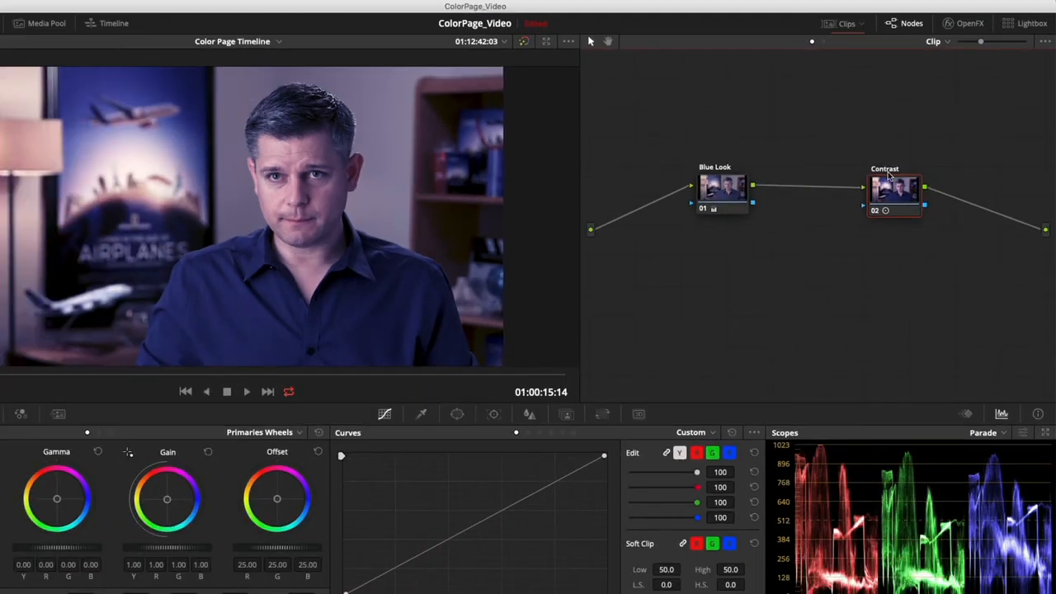
Compare the image with the Contrast node disabled and enabled, then swap the nodes back so Contrast precedes Blue Look
key(ctrl+d)
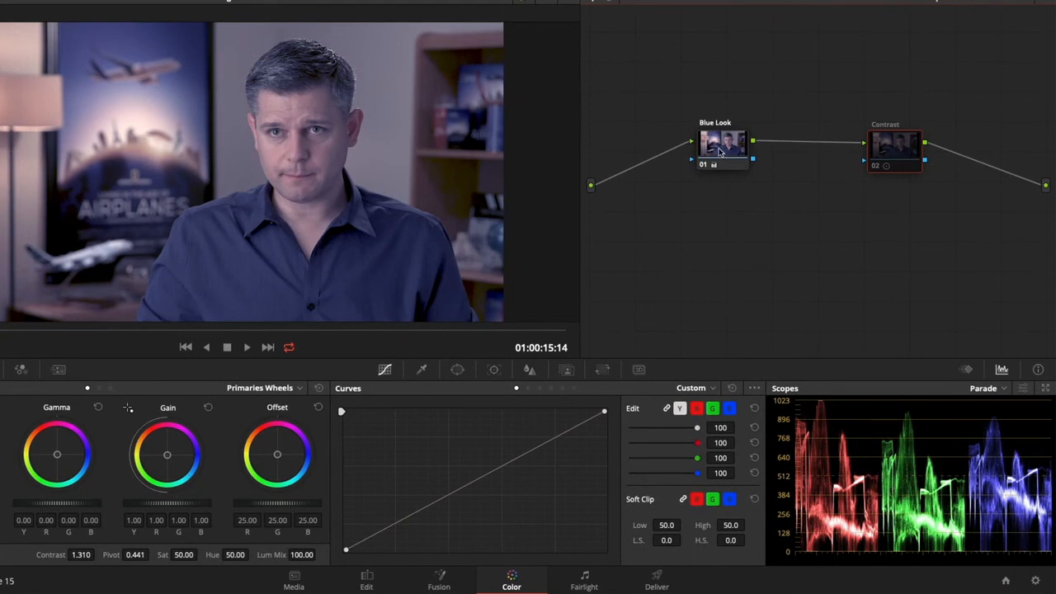
drag(721, 154, 713, 154)
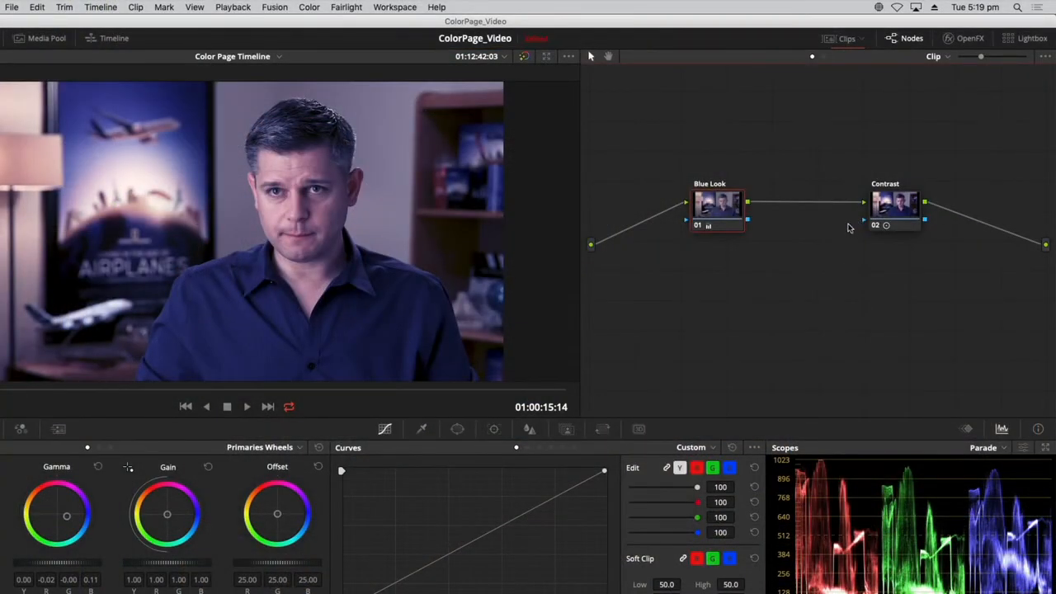
click(898, 201)
click(723, 206)
click(891, 206)
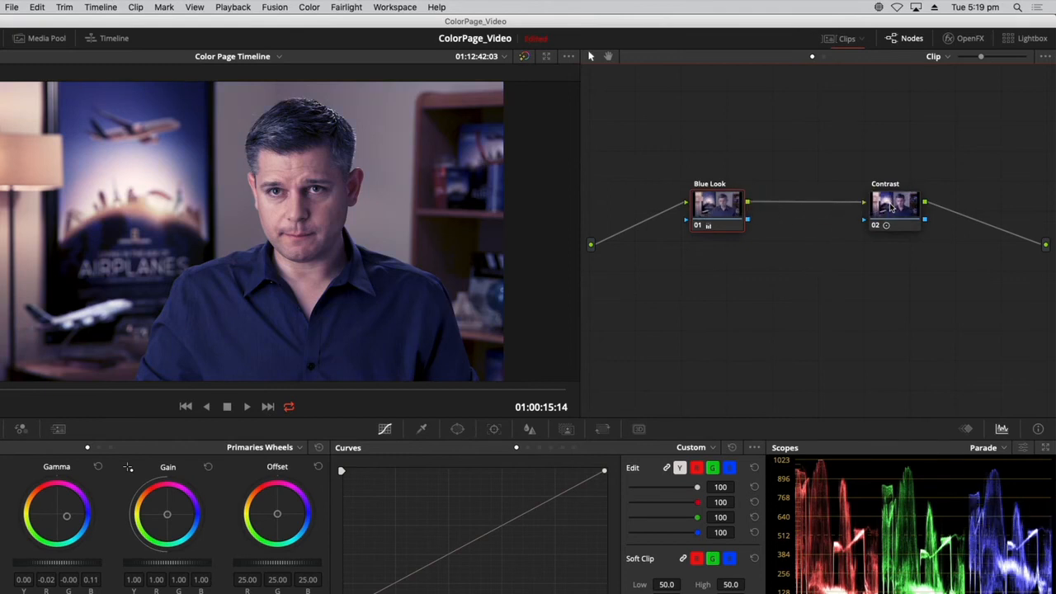
key(super+shift+bracketleft)
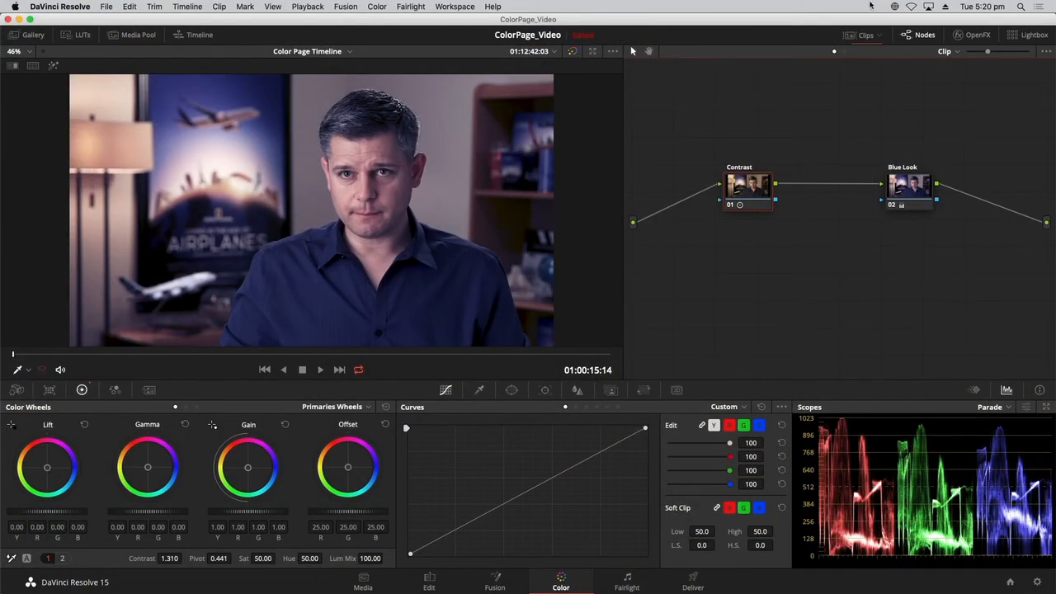
Show the clip thumbnails and the OpenFX library, and collapse and re-expand its ResolveFX Blur and ResolveFX Color categories
click(849, 37)
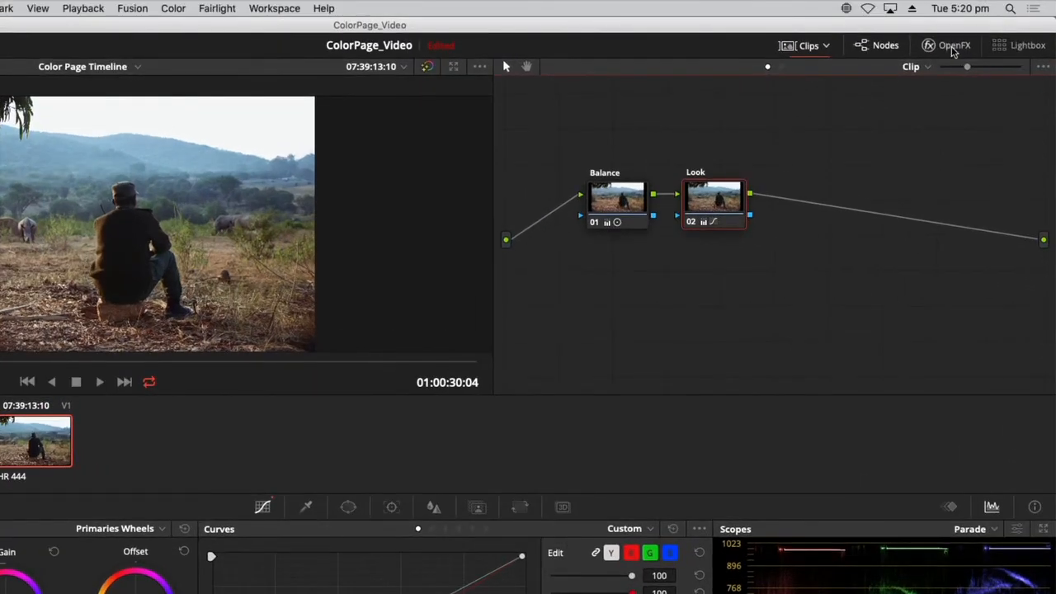
click(953, 47)
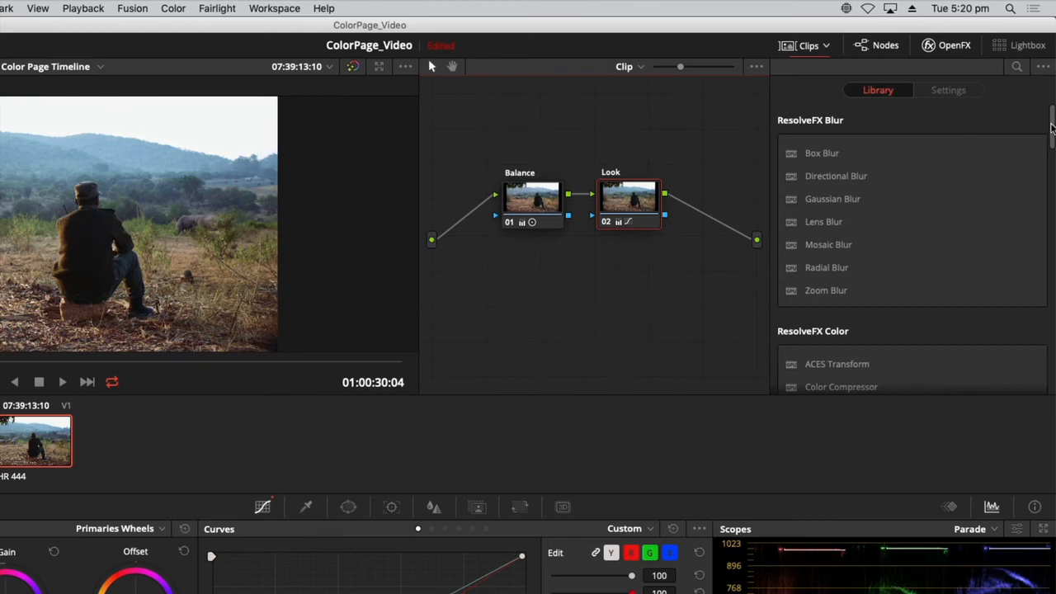
drag(1051, 126, 1039, 90)
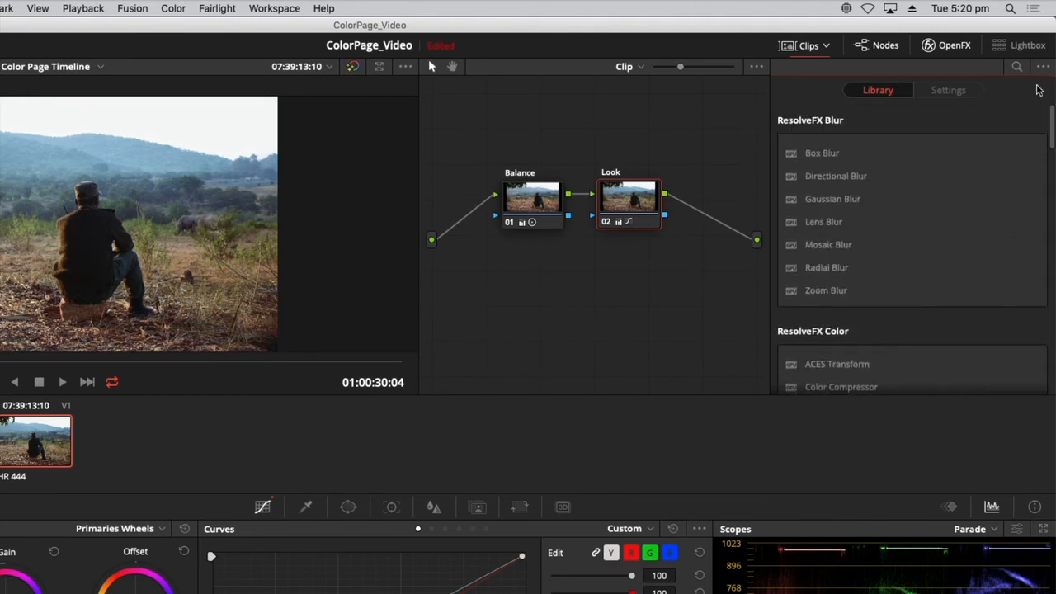
click(855, 124)
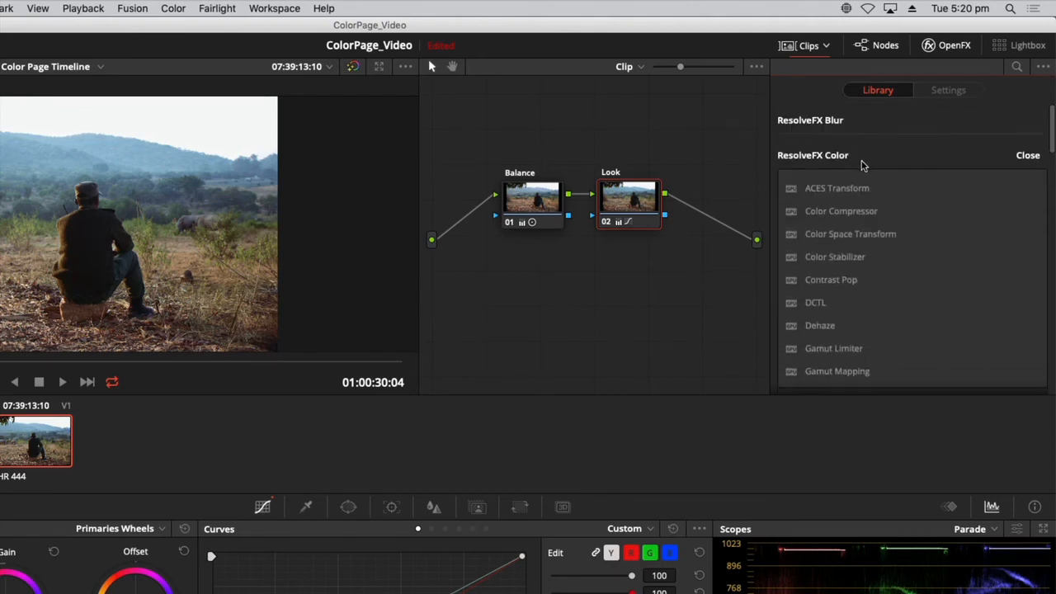
click(866, 162)
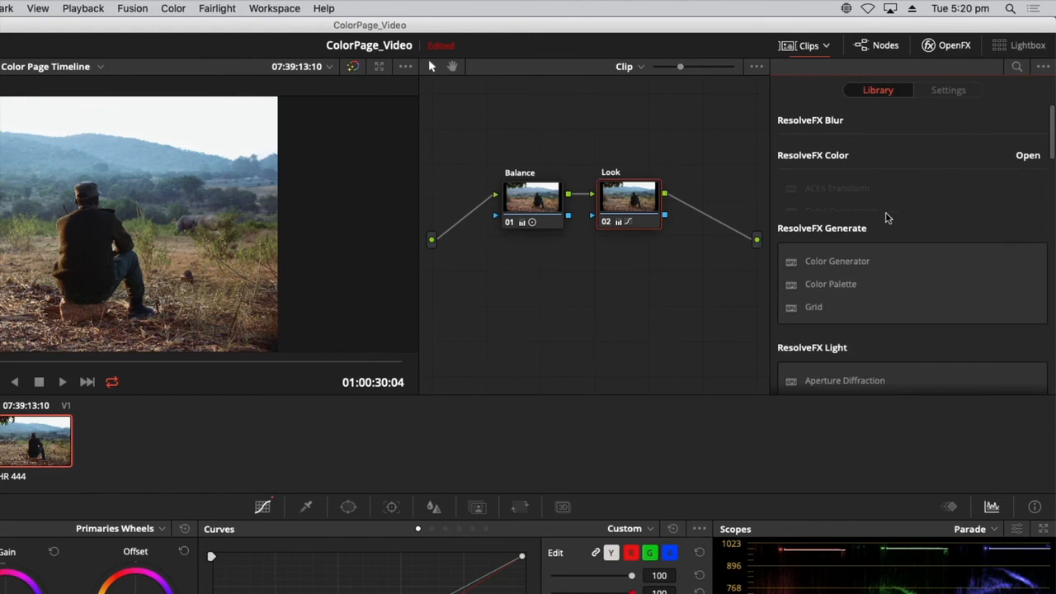
click(868, 157)
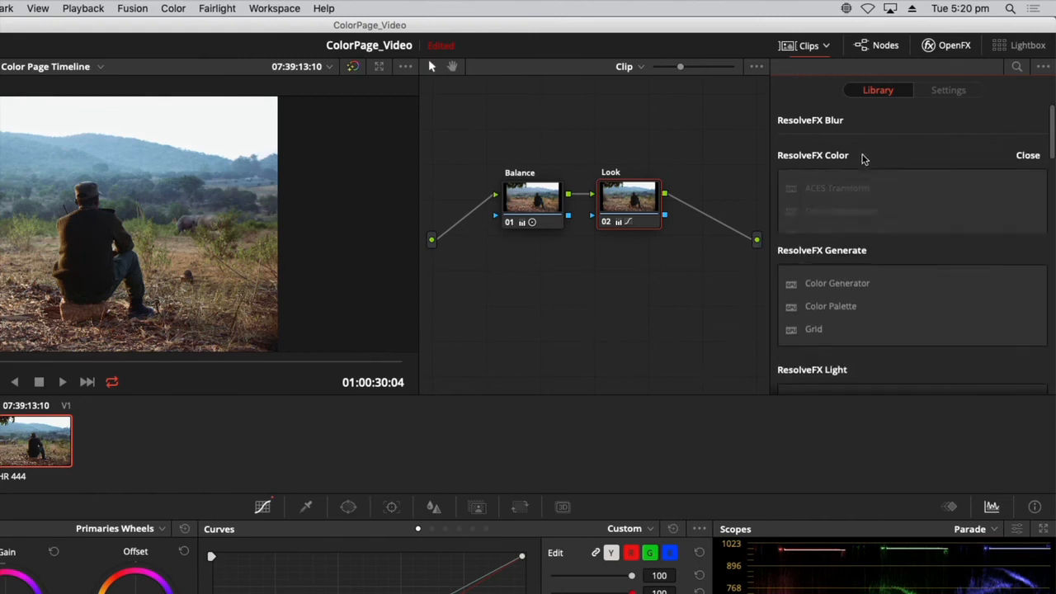
click(863, 132)
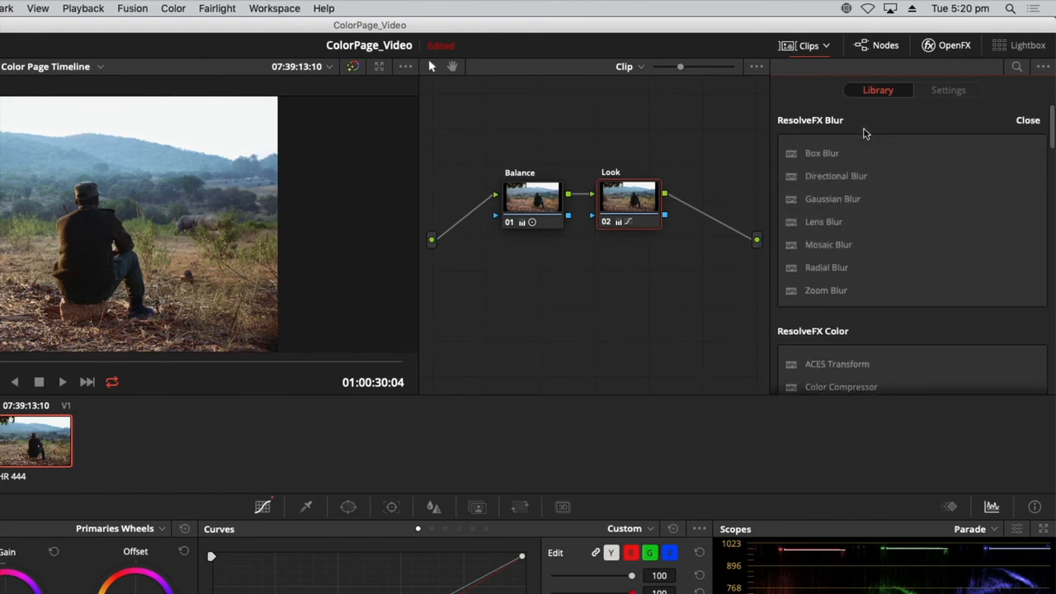
Search the effects library for blur, replace the search with patch, and clear it
click(1016, 69)
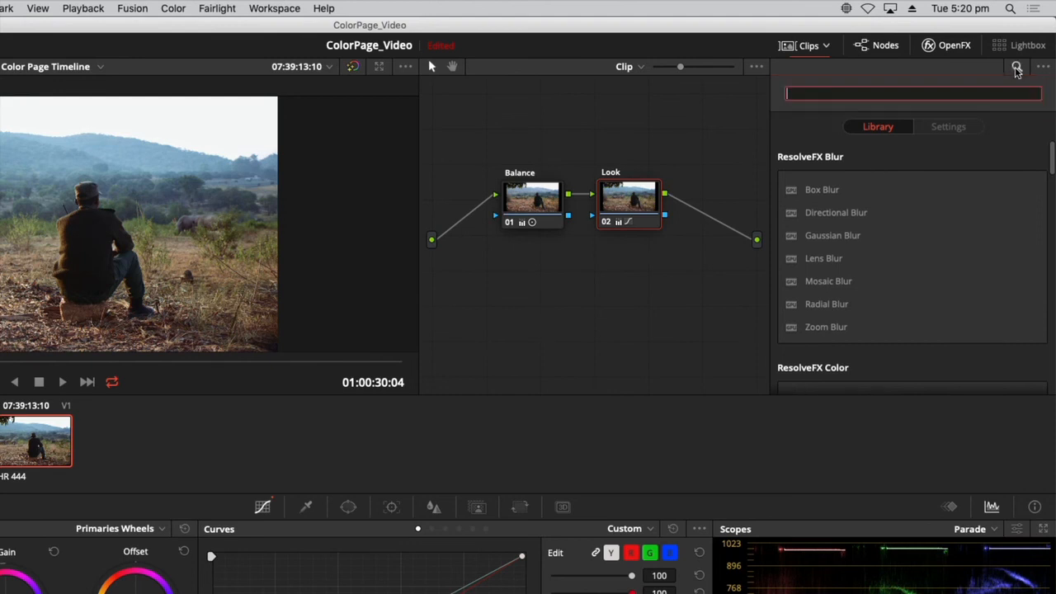
text(blur)
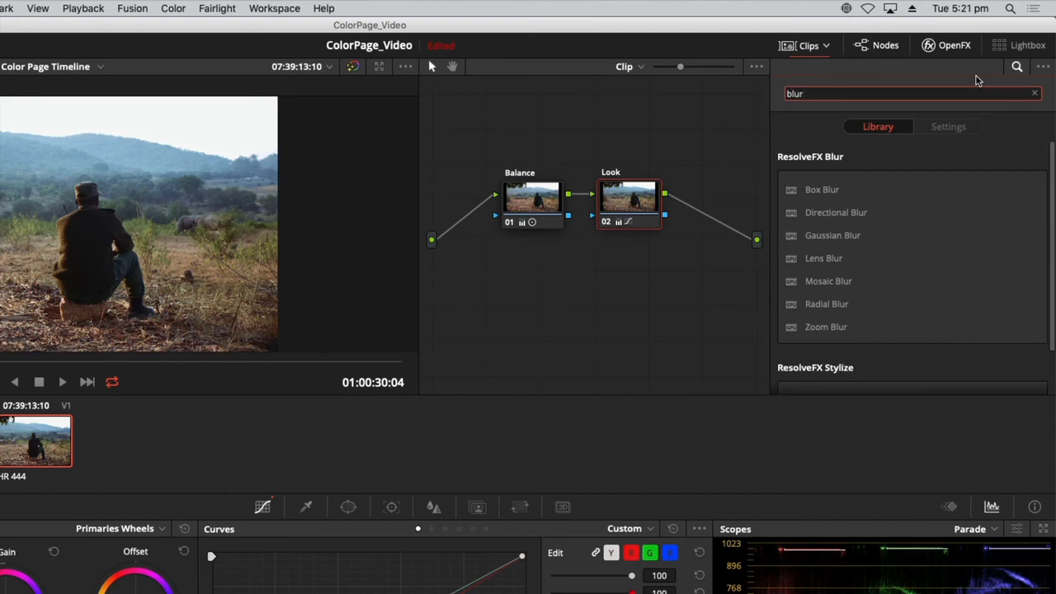
scroll(965, 174, down, 2)
scroll(966, 174, up, 2)
double_click(865, 91)
text(patch)
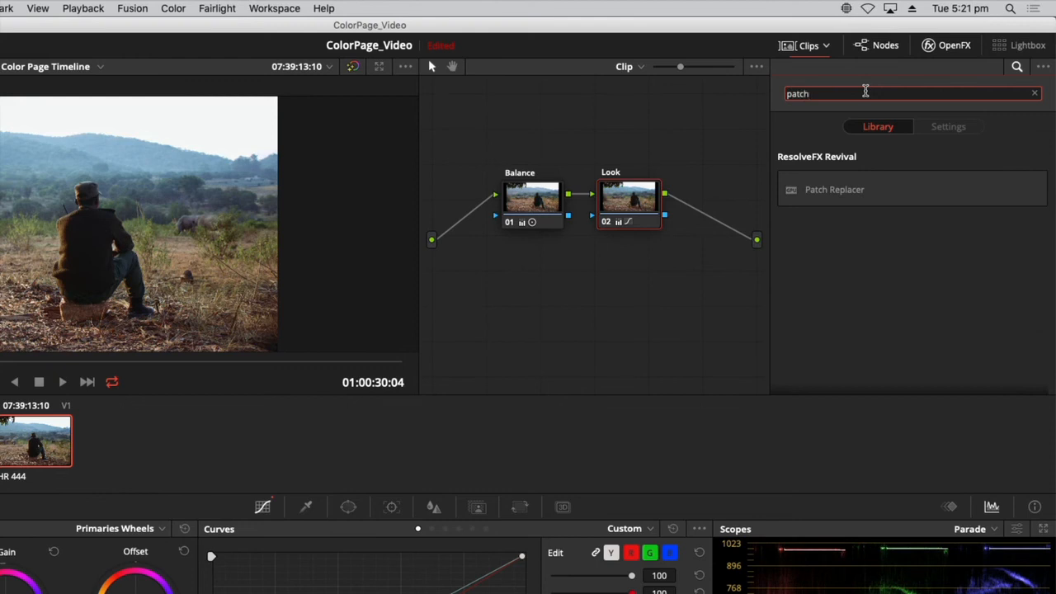
key(BackSpace)
key(BackSpace)
key(BackSpace)
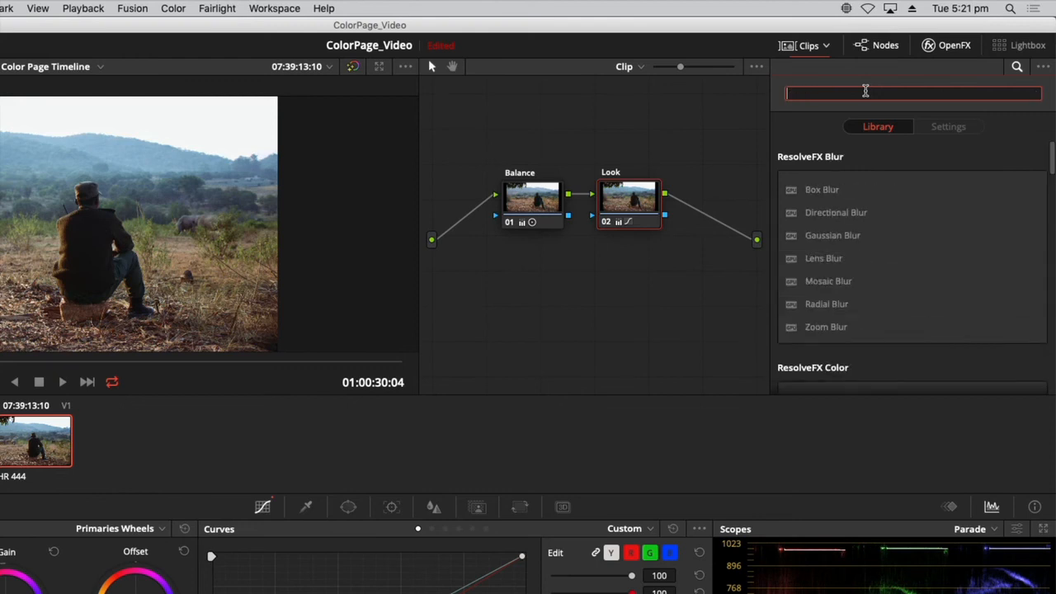
click(693, 306)
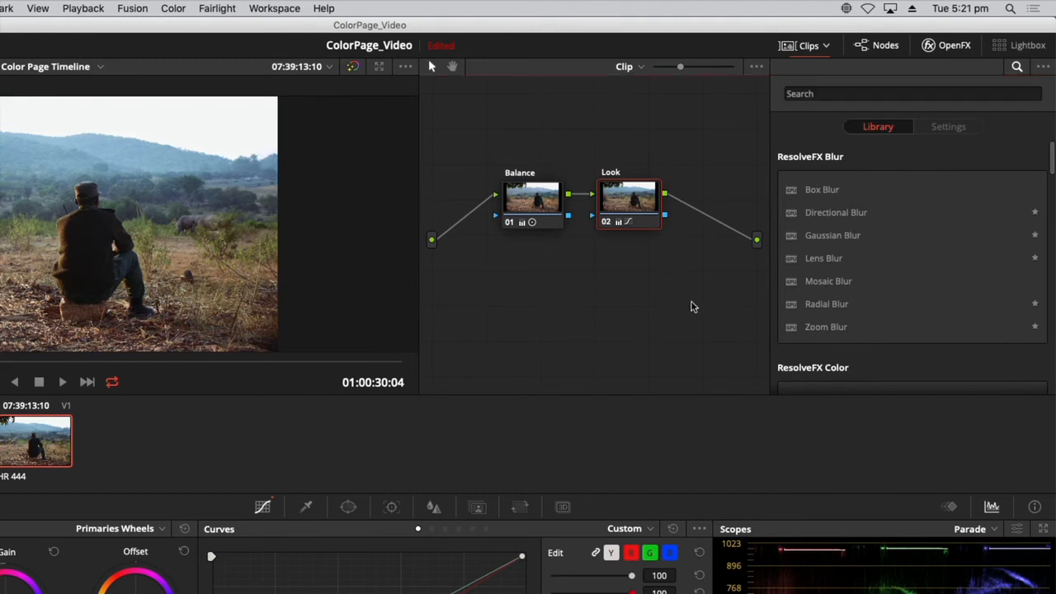
Search the effects library for tilt and add Tilt-Shift Blur as its own node after Look
scroll(686, 306, right, 2)
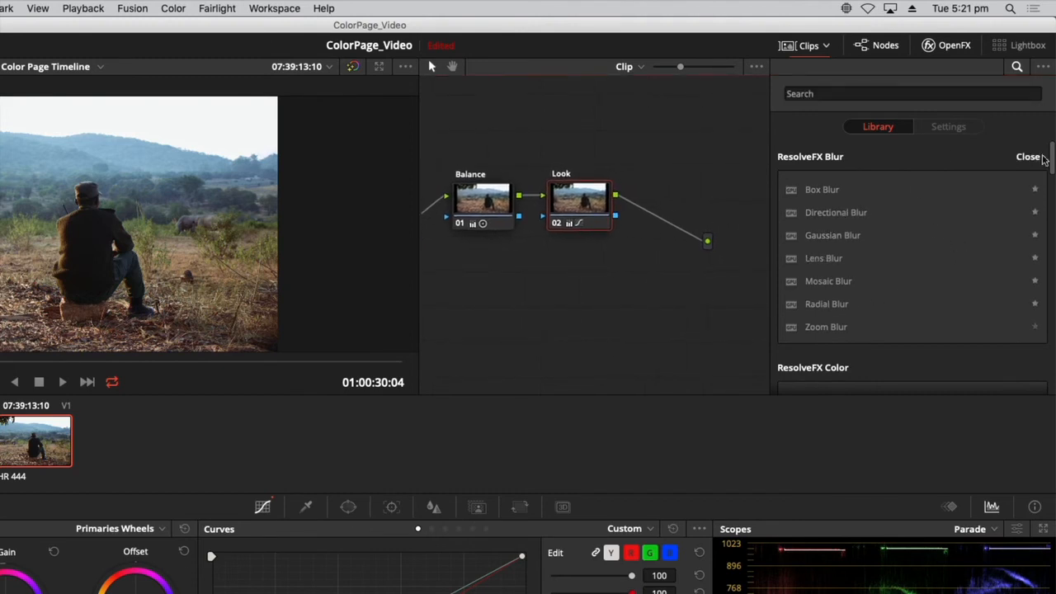
mouse_move(1052, 163)
mouse_down()
mouse_move(1051, 174)
mouse_move(1053, 150)
mouse_up()
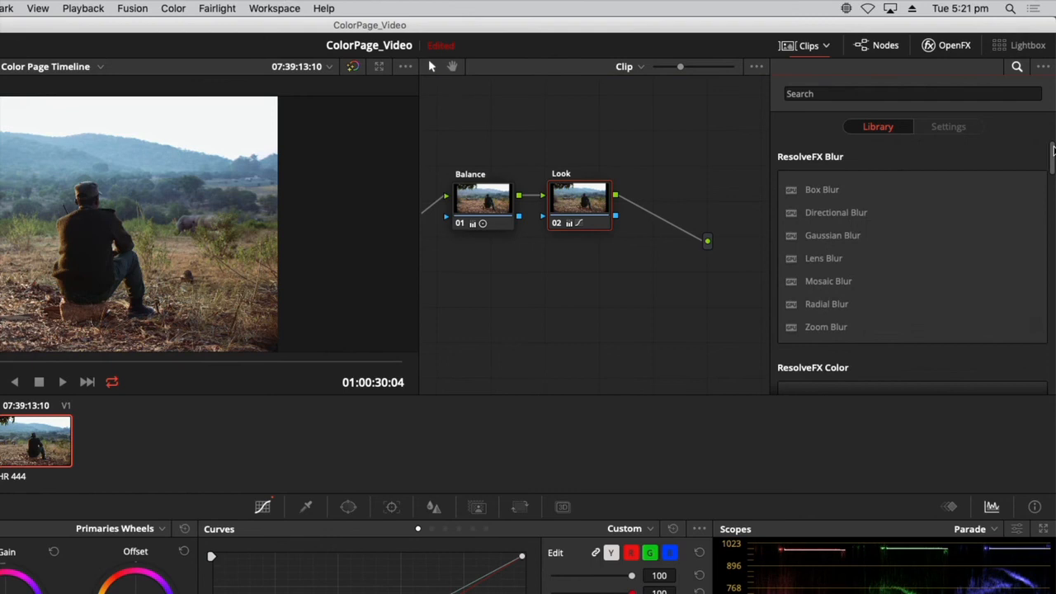
click(829, 99)
text(tilt)
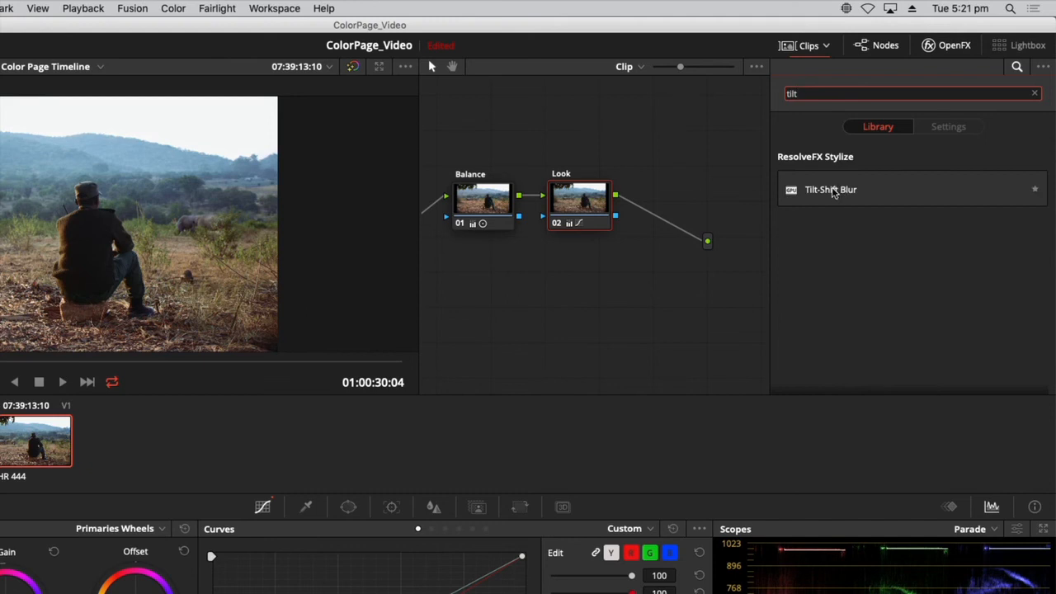
drag(833, 191, 668, 210)
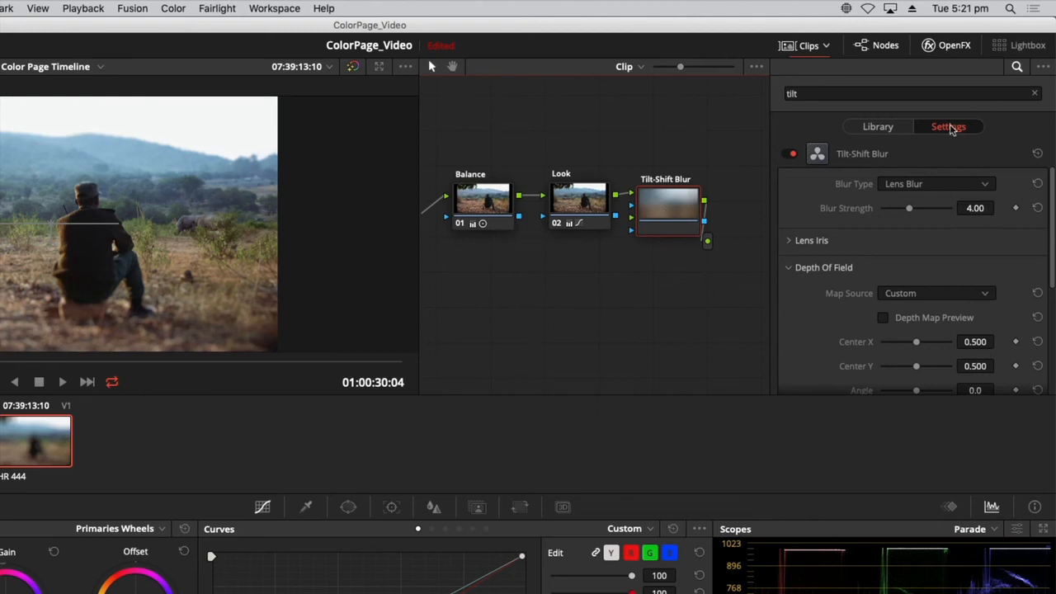
Examine the Tilt-Shift Blur settings alongside the effects library, with the effect search cleared and hidden
click(899, 132)
click(936, 131)
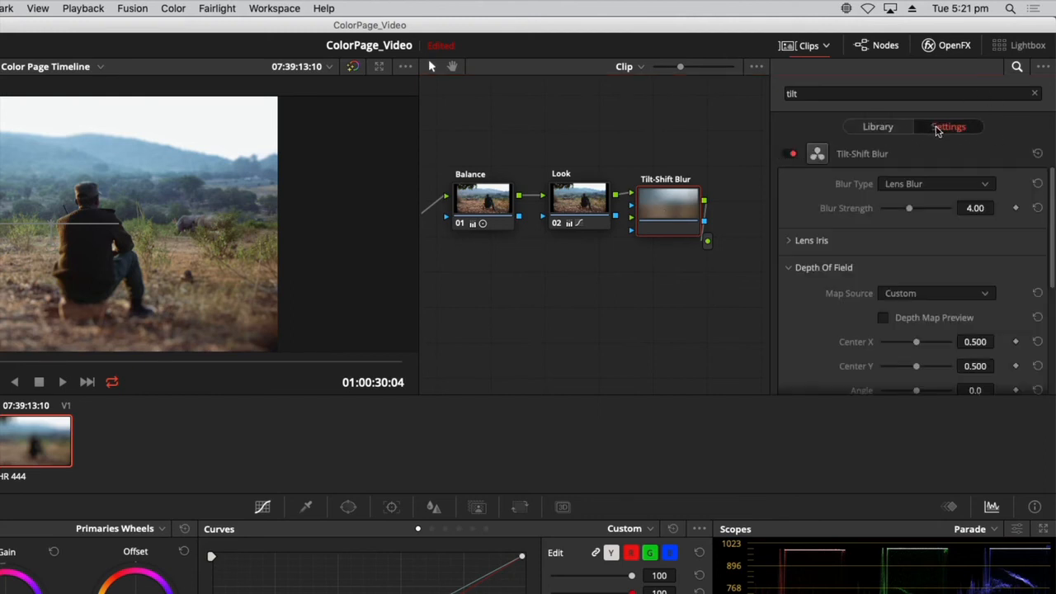
click(1035, 95)
click(972, 132)
click(893, 131)
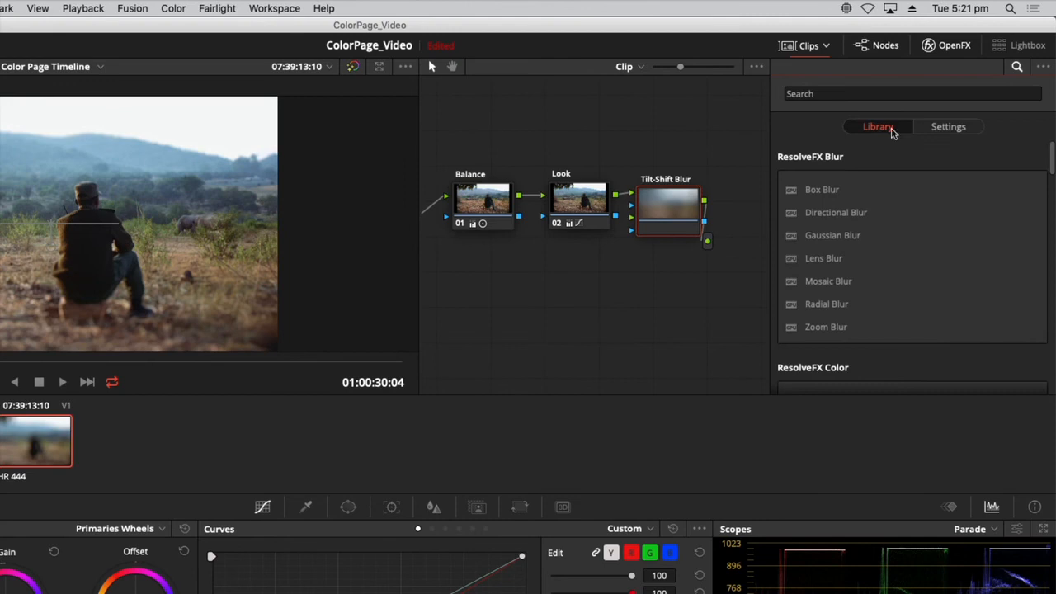
click(954, 132)
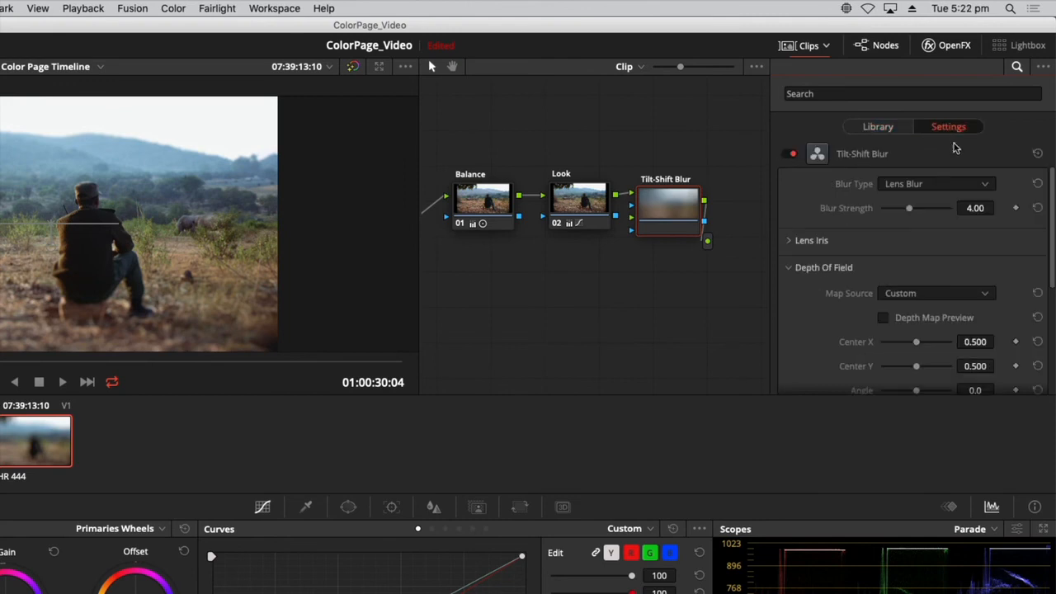
scroll(1003, 243, down, 5)
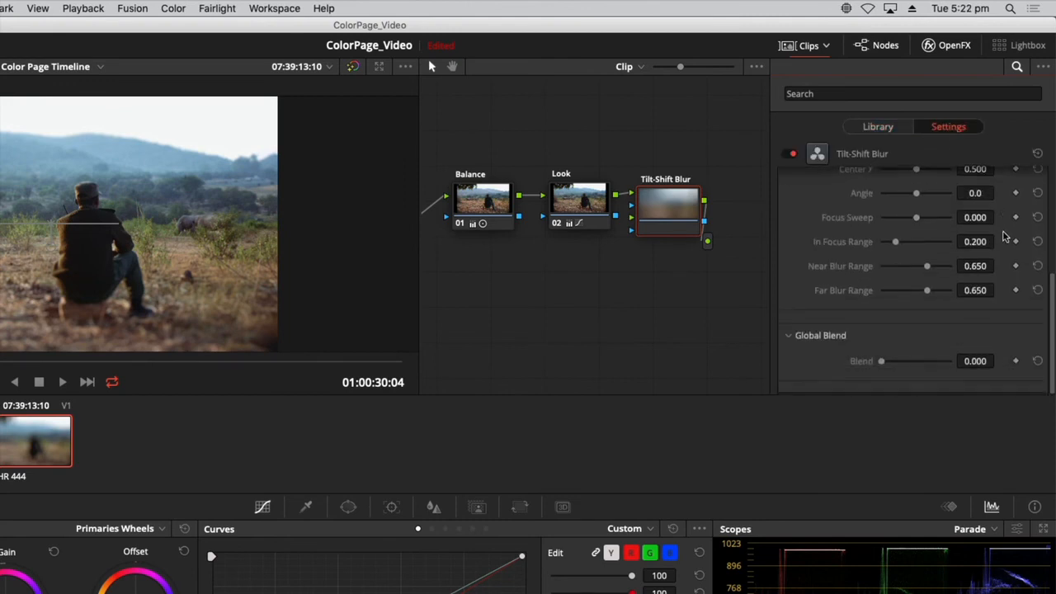
scroll(1003, 240, up, 5)
scroll(1019, 68, down, 1)
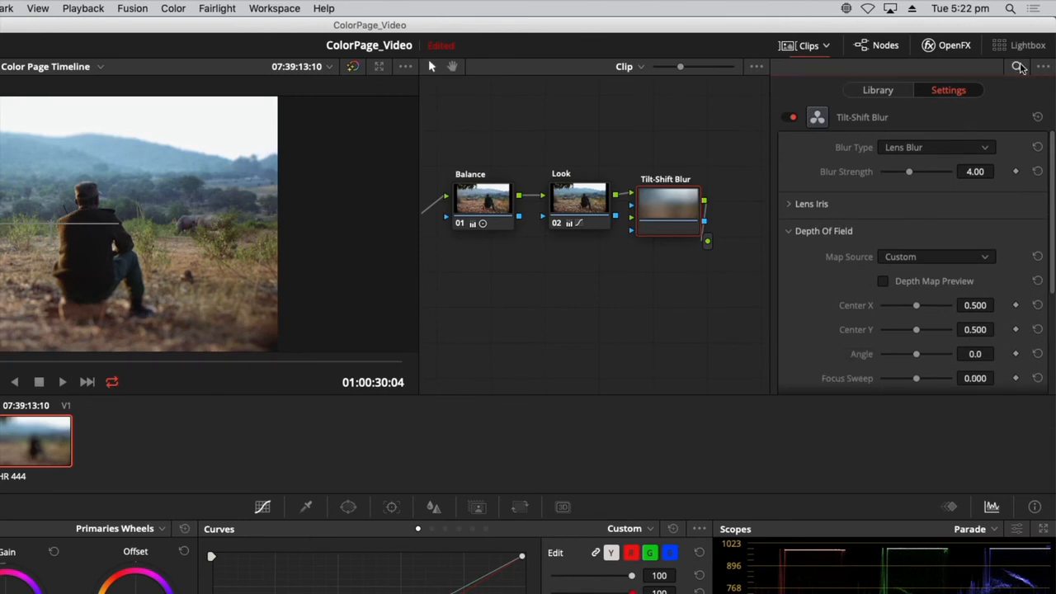
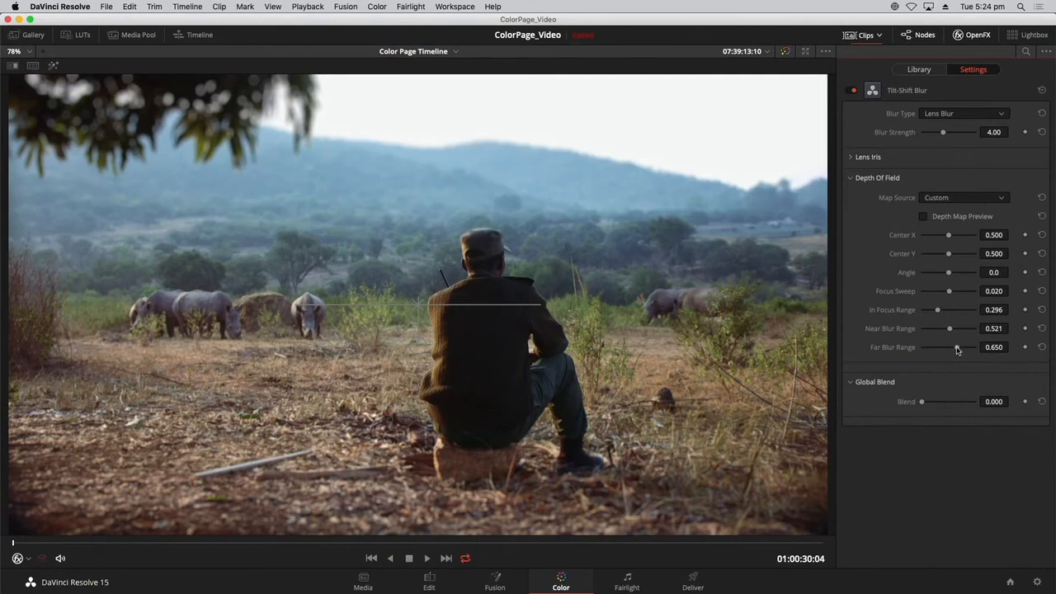
Set the Tilt-Shift Blur's Far Blur Range to 0.592 and leave the enlarged viewer
drag(957, 349, 953, 350)
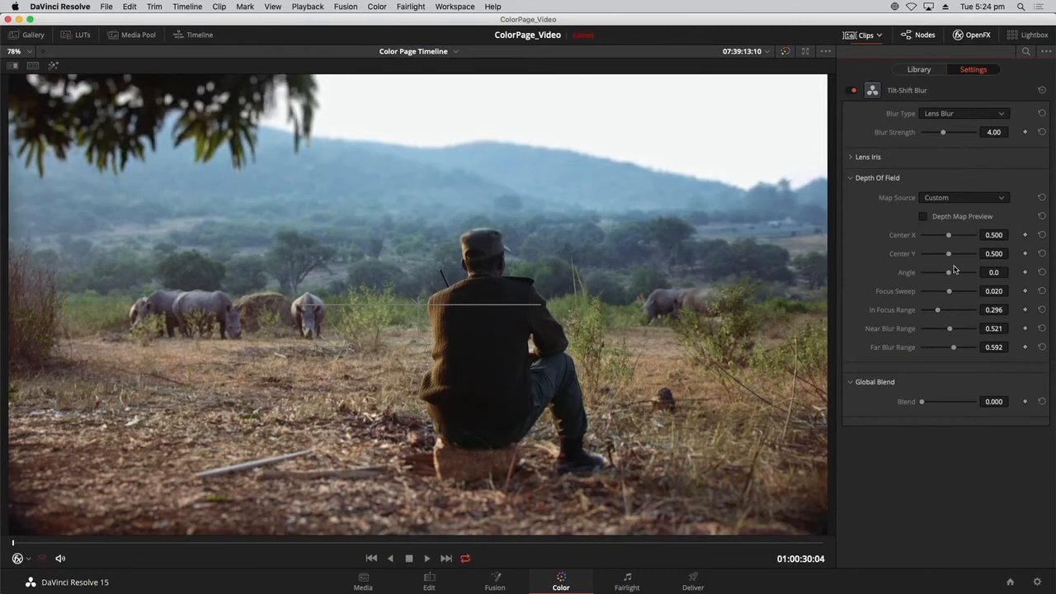
key(alt+f)
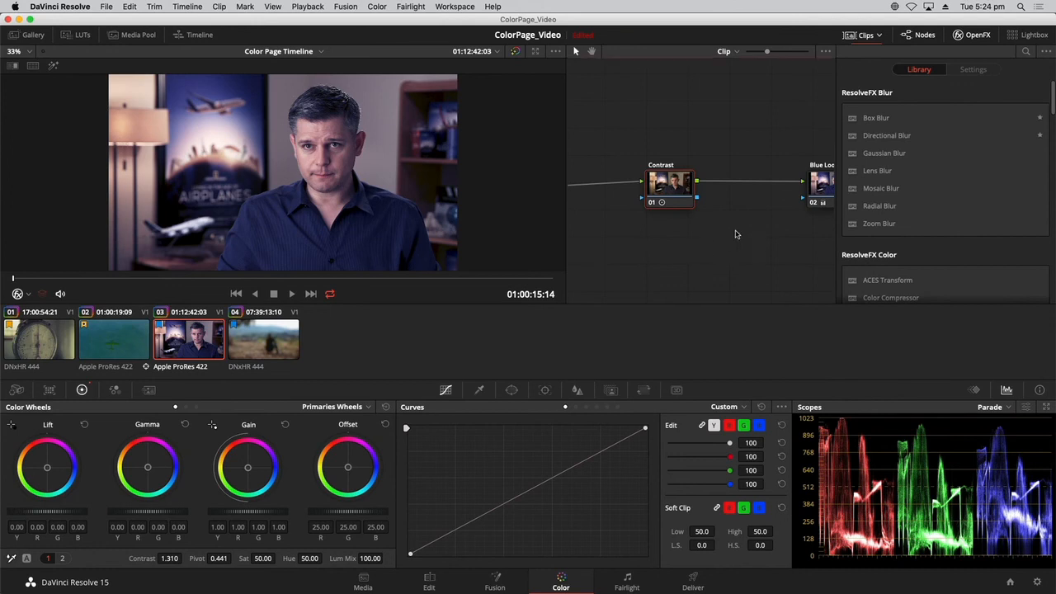
Try resetting all grades and nodes on the interview clip, and undo the reset
mouse_move(720, 238)
mouse_down()
mouse_move(787, 223)
mouse_move(729, 234)
mouse_up()
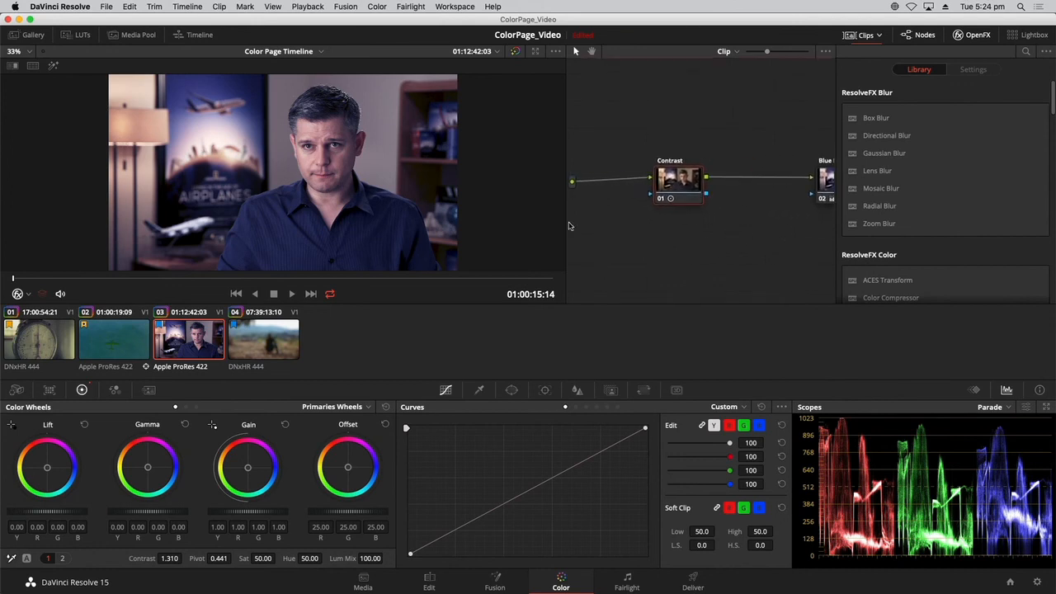
drag(564, 216, 428, 215)
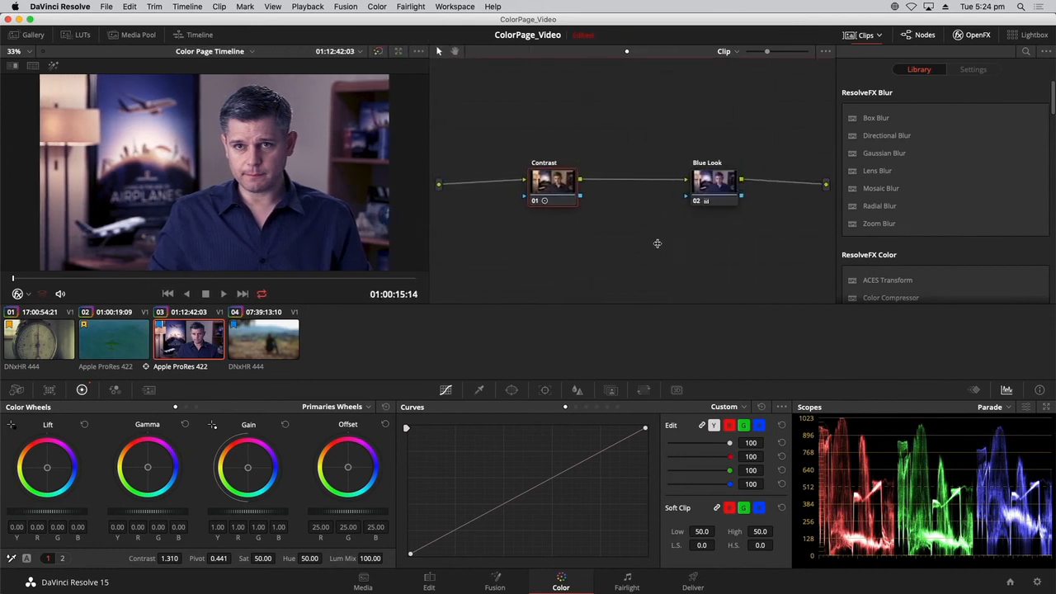
right_click(624, 235)
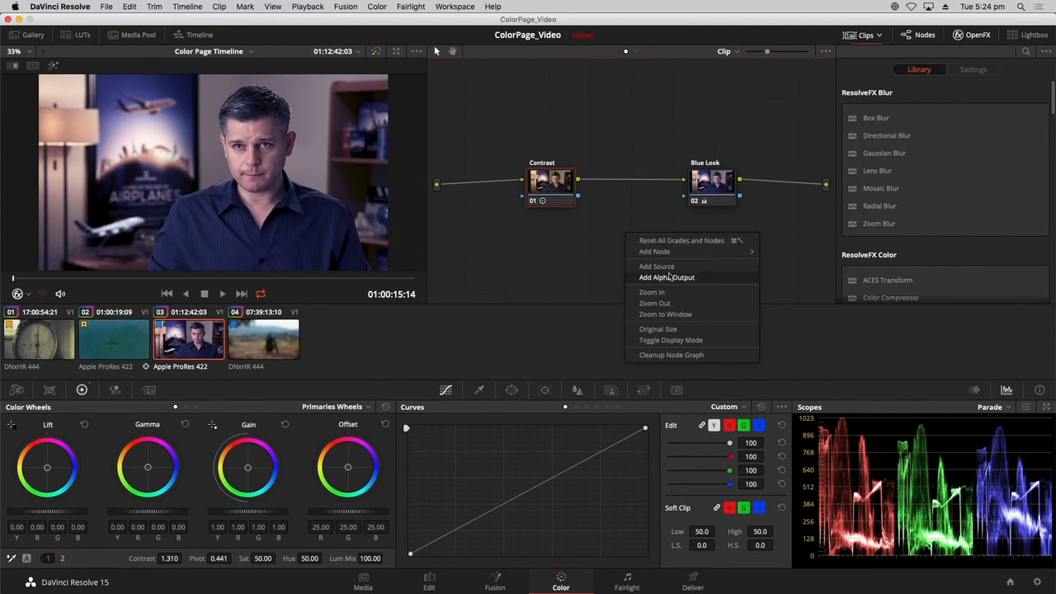
click(671, 241)
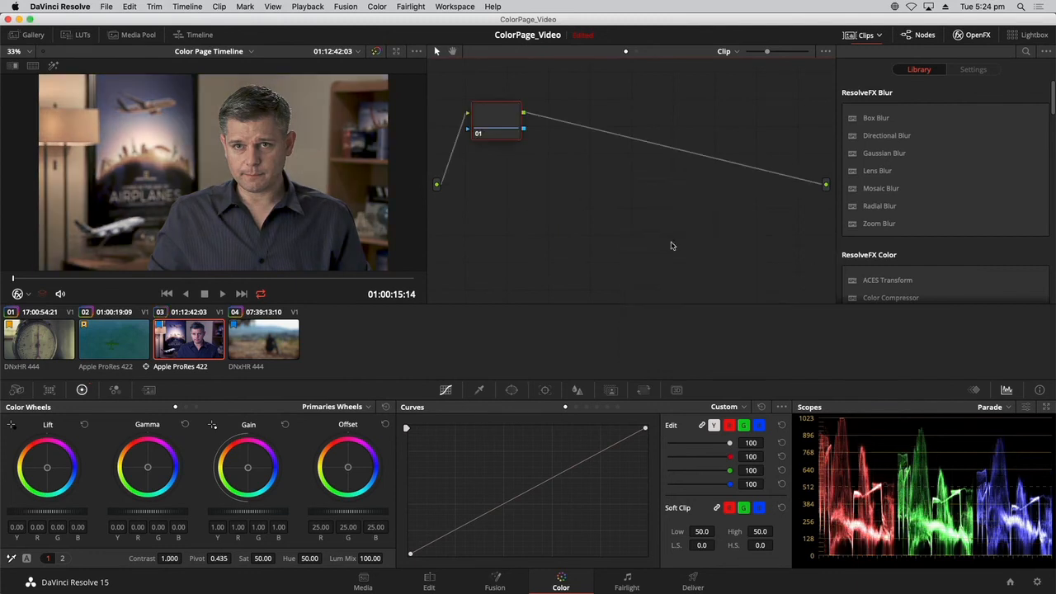
key(super+z)
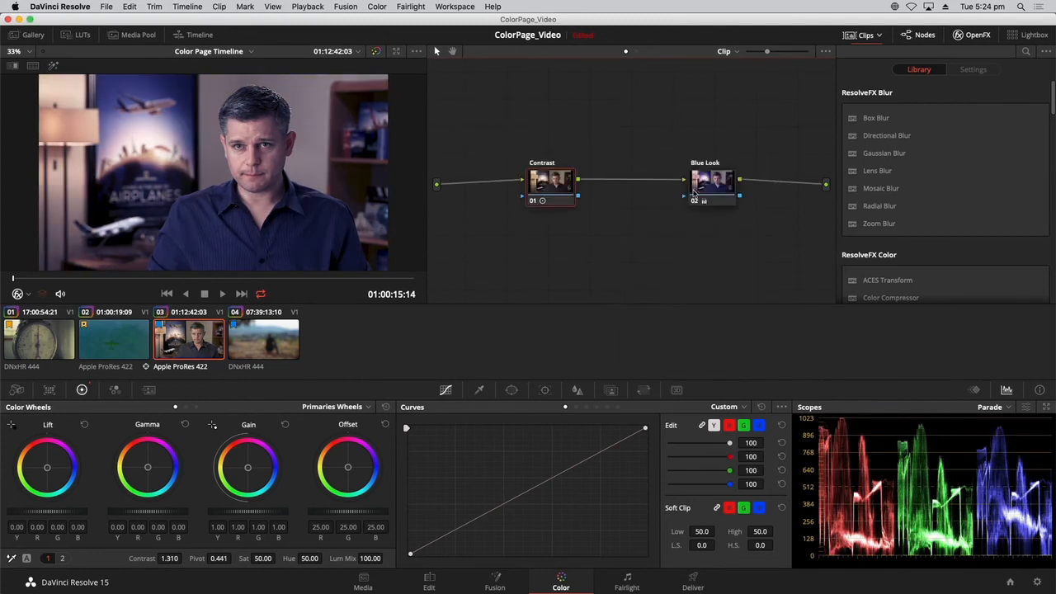
Replace the Blue Look node with a serial node labelled Face Blur after Contrast, and apply the Mosaic Blur effect to it
key(Delete)
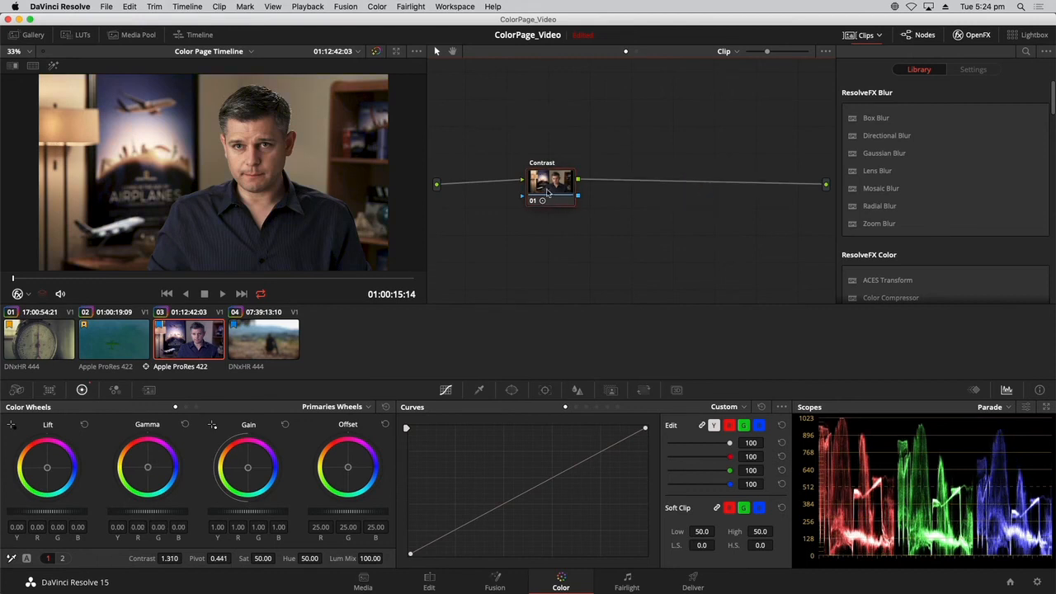
drag(550, 191, 523, 183)
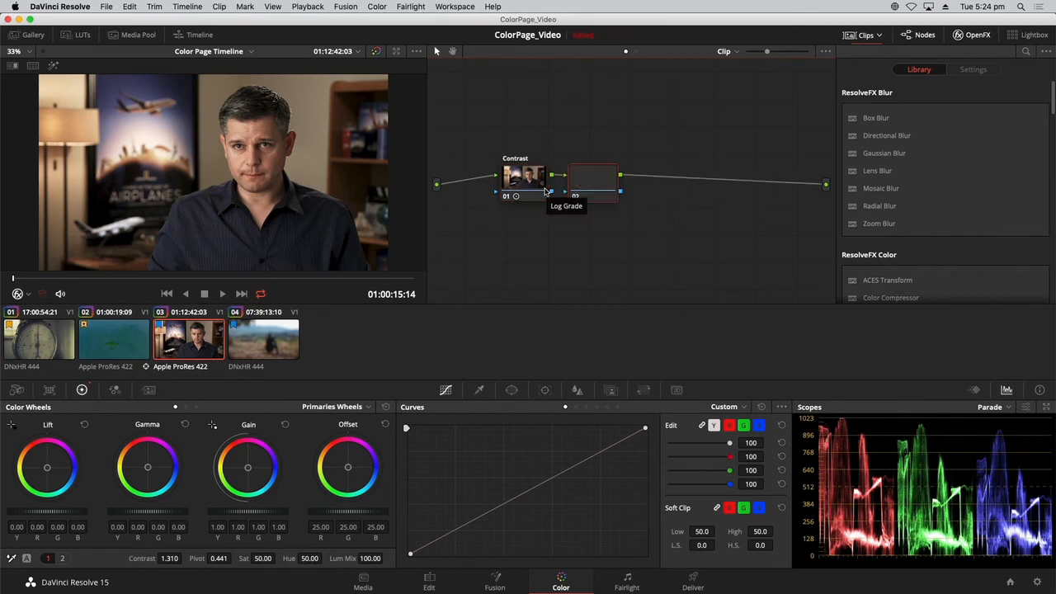
key(alt+s)
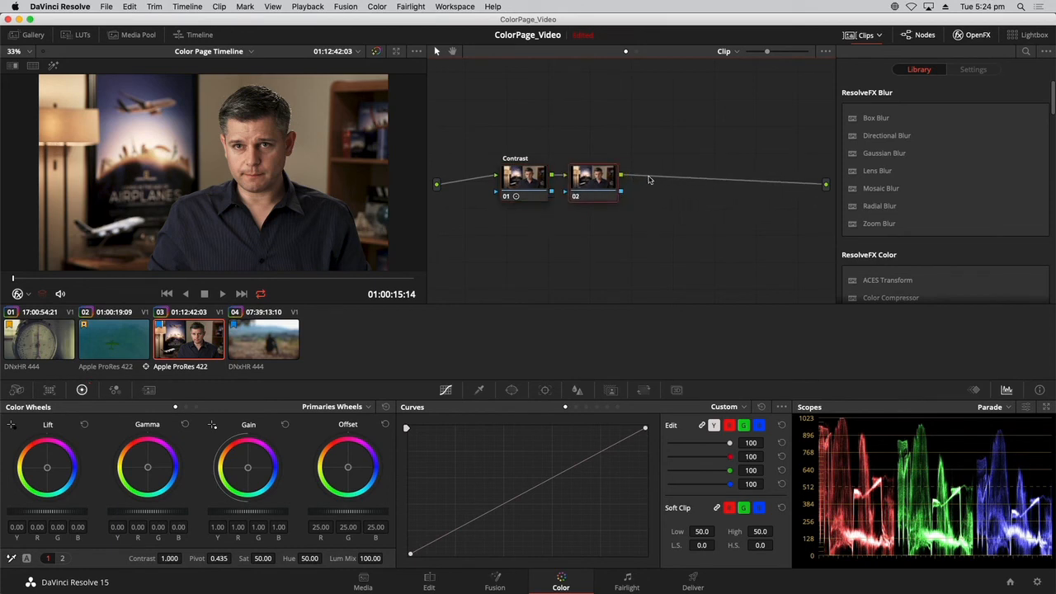
drag(604, 182, 648, 181)
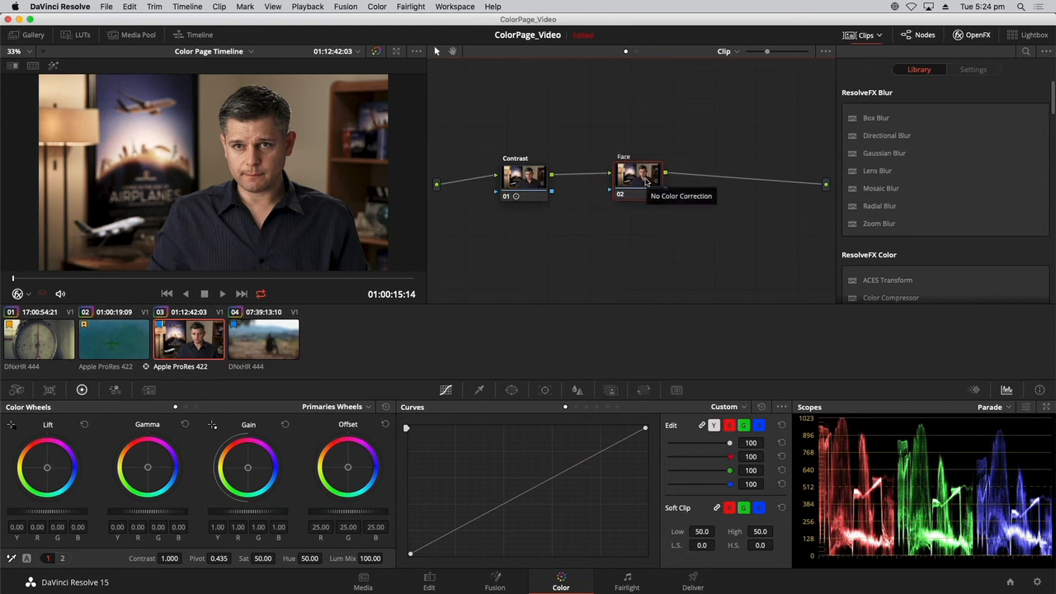
key(Return)
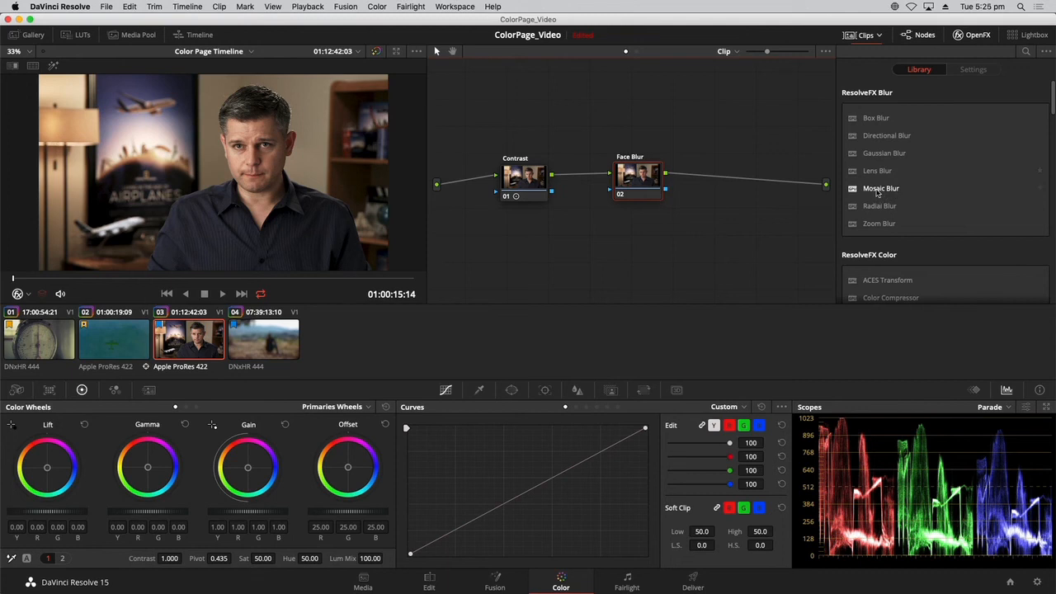
drag(878, 192, 637, 180)
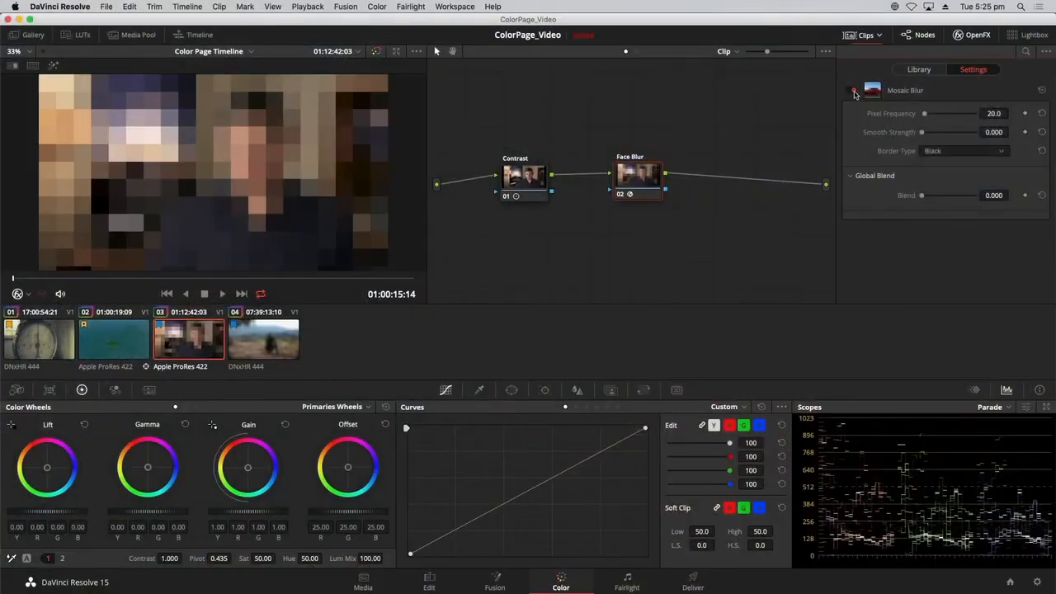
Bypass the Mosaic Blur, add a circle window labelled Face Blur, and fit it over the man's face at size 32.00 and aspect 32.04
click(849, 91)
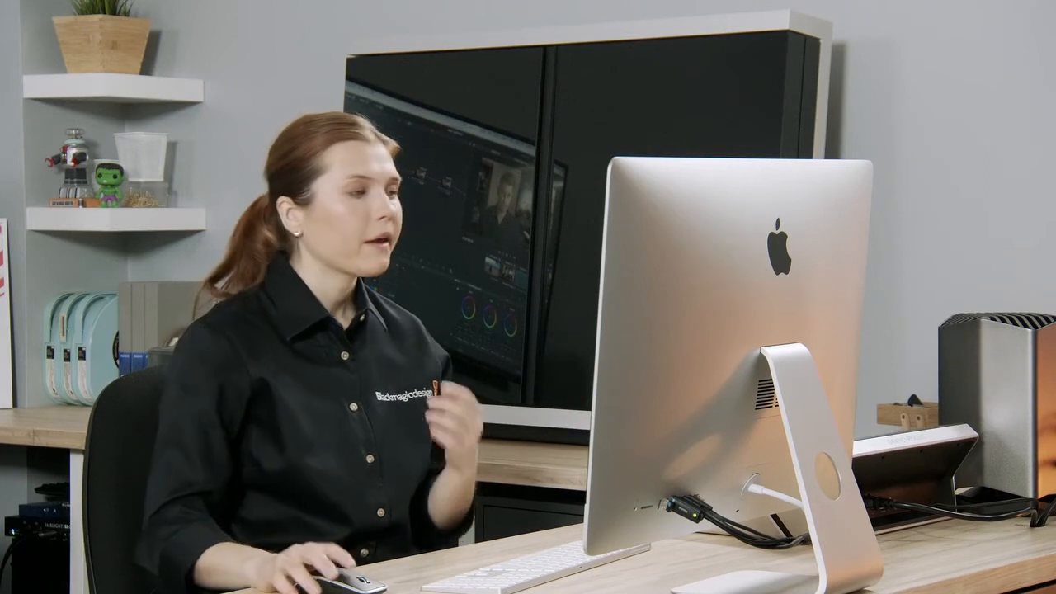
click(511, 390)
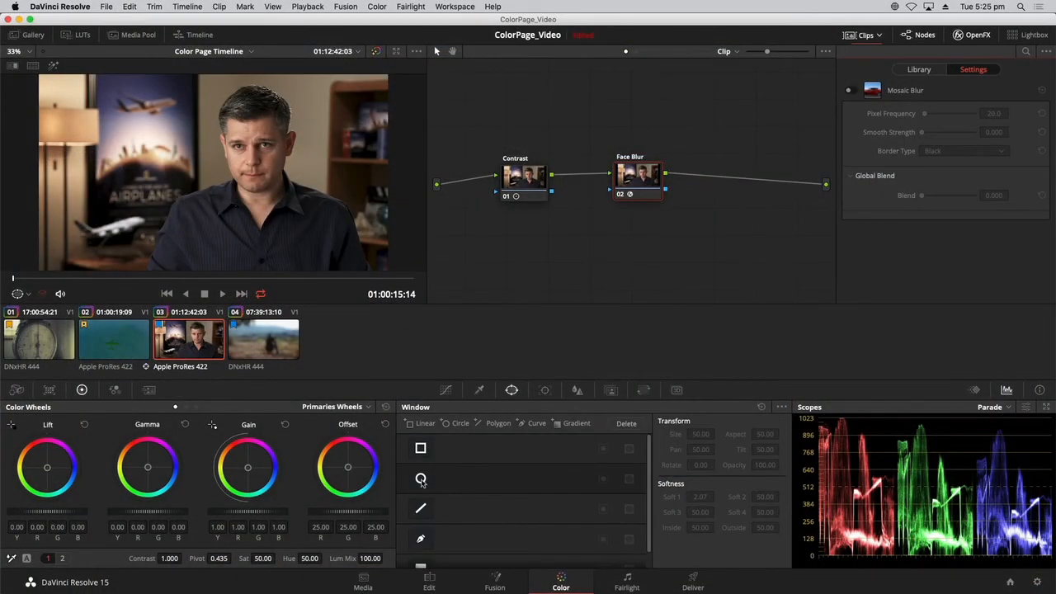
click(421, 480)
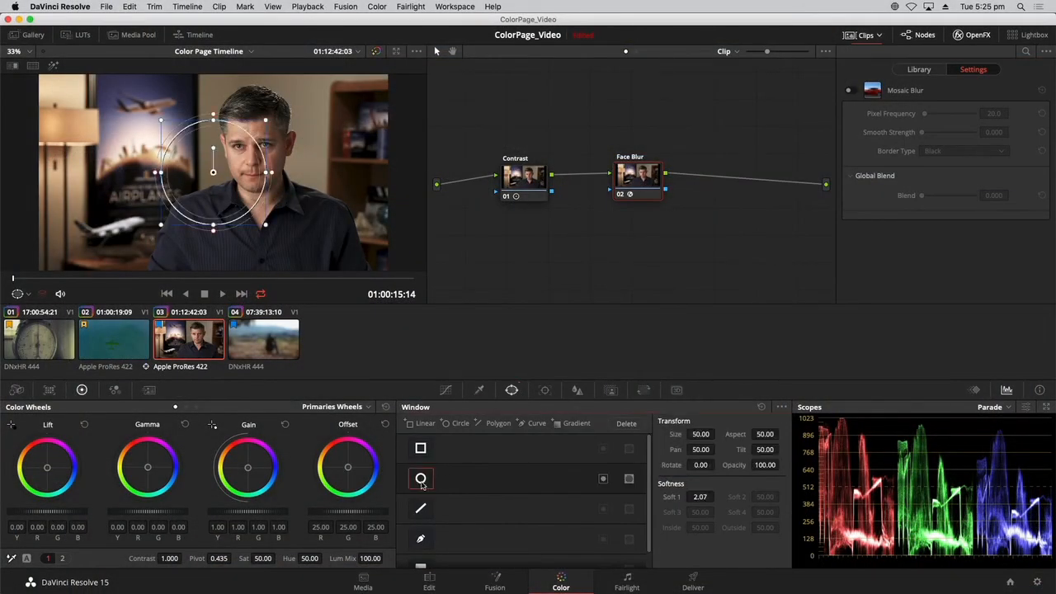
double_click(478, 478)
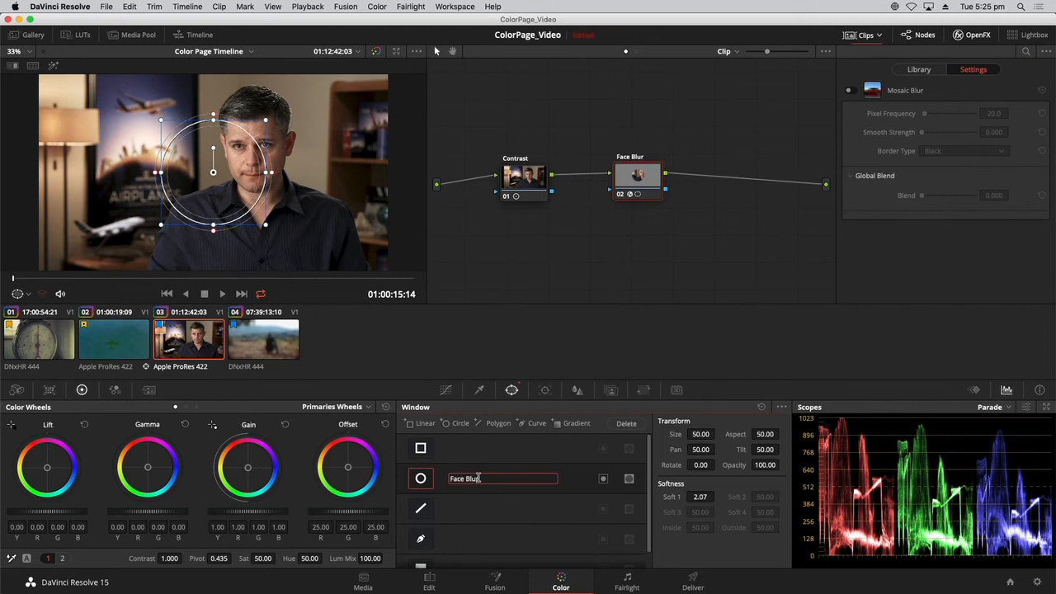
key(Return)
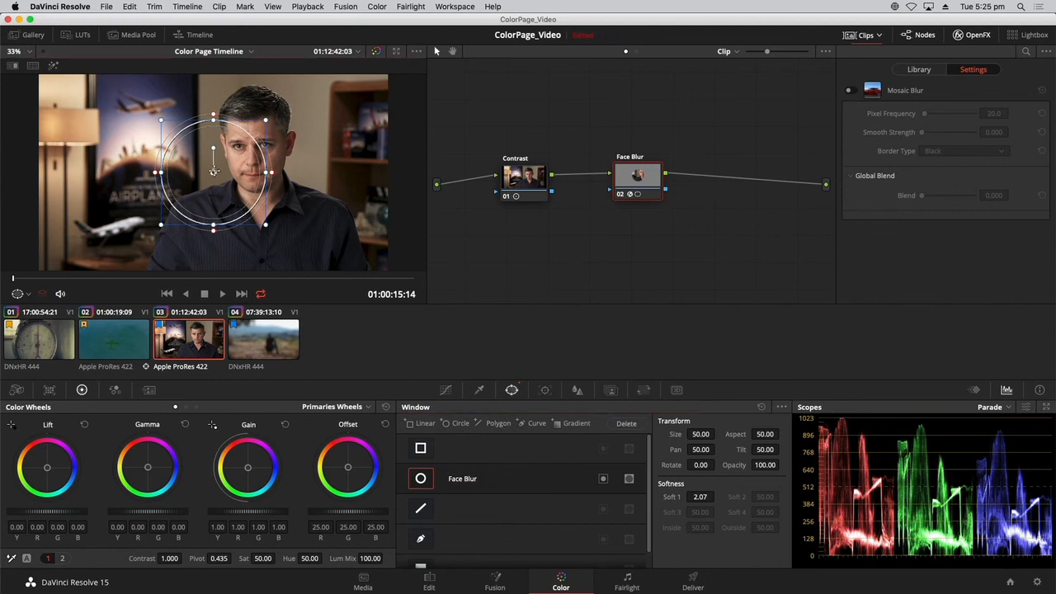
drag(213, 170, 275, 163)
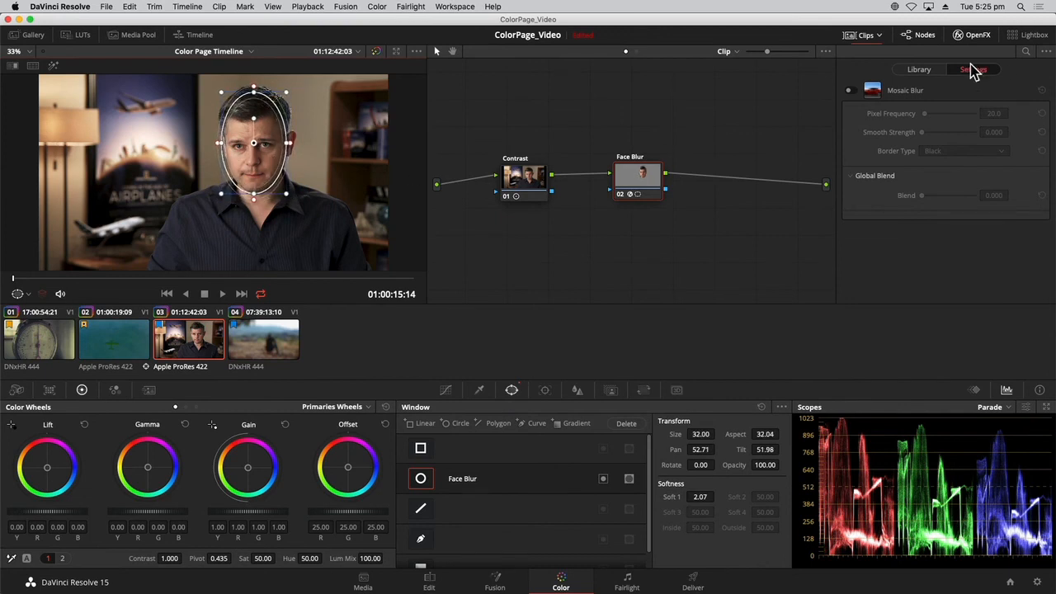
Re-enable the Mosaic Blur with a Pixel Frequency of 47.2, and adjust the Face Blur window to rotation -1.72 and softness 3.80
click(851, 90)
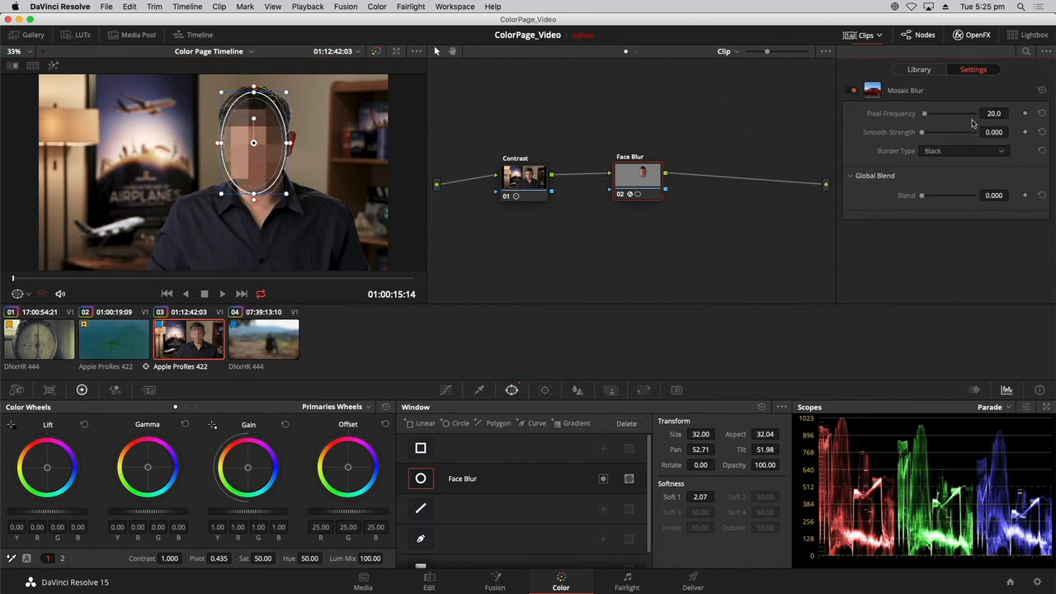
drag(996, 113, 1020, 113)
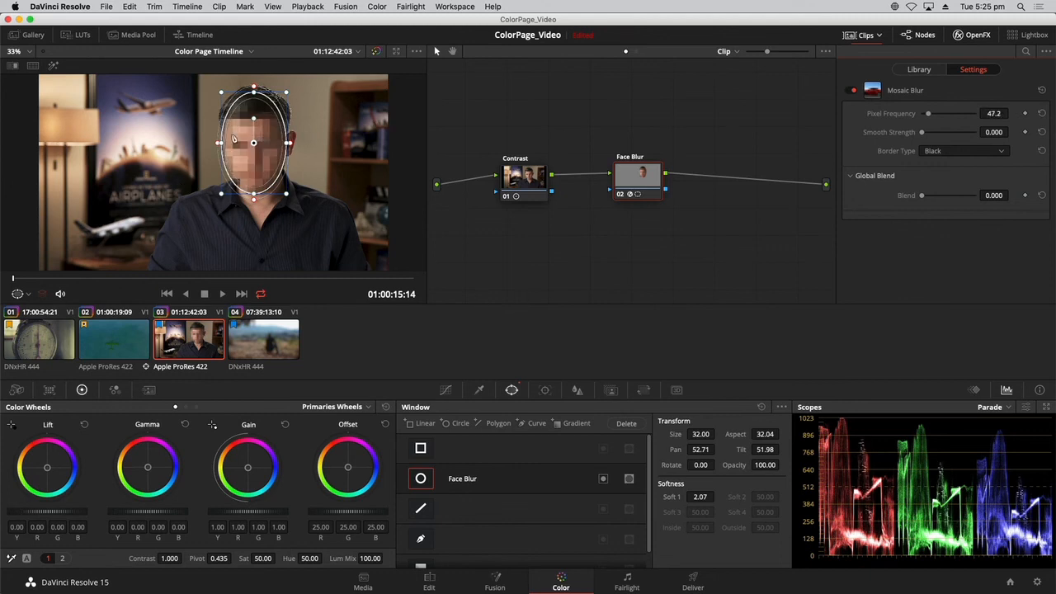
drag(255, 88, 279, 106)
drag(290, 147, 295, 147)
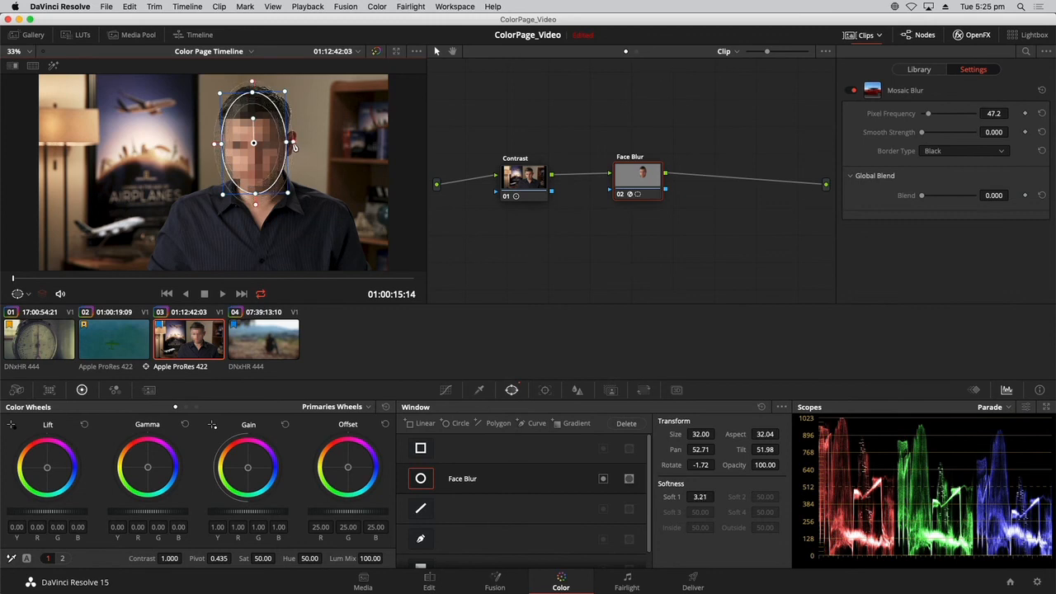
drag(289, 95, 290, 108)
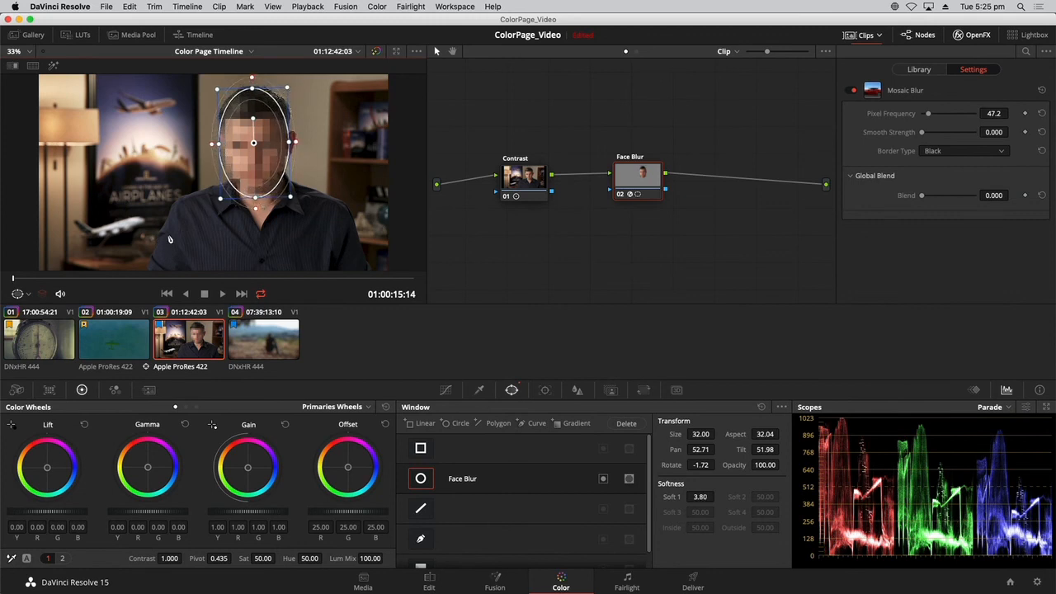
Play the interview clip to check the blur, and track the Face Blur window forward from the first frame through the whole clip
key(space)
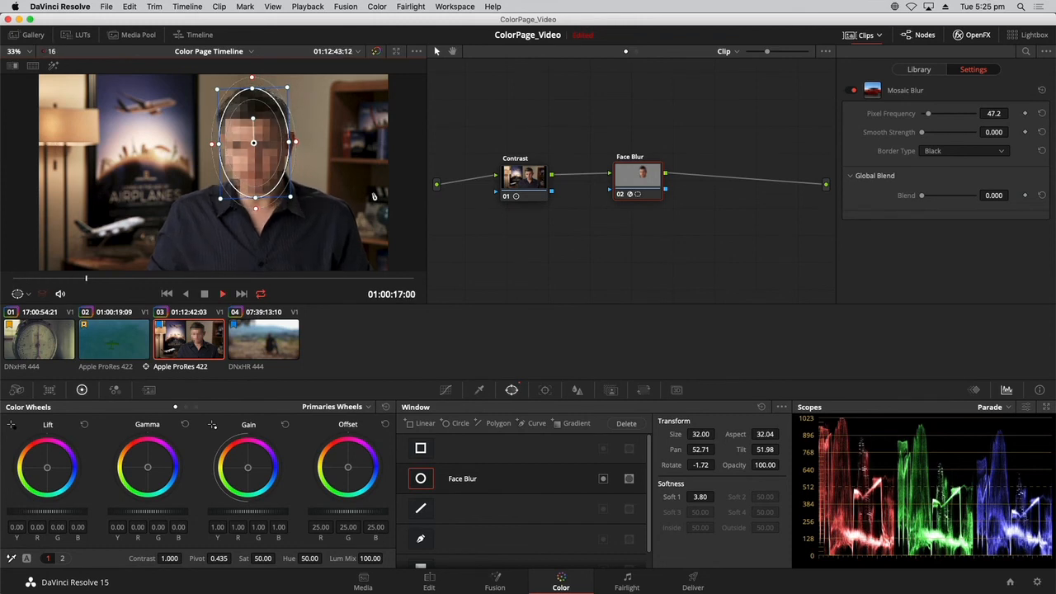
key(space)
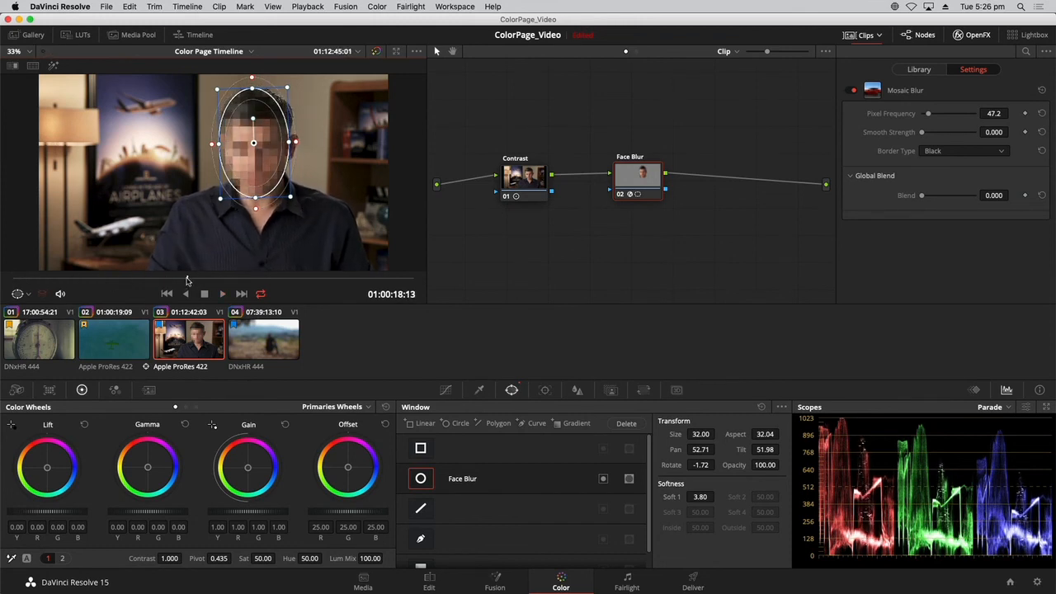
drag(262, 279, 1, 283)
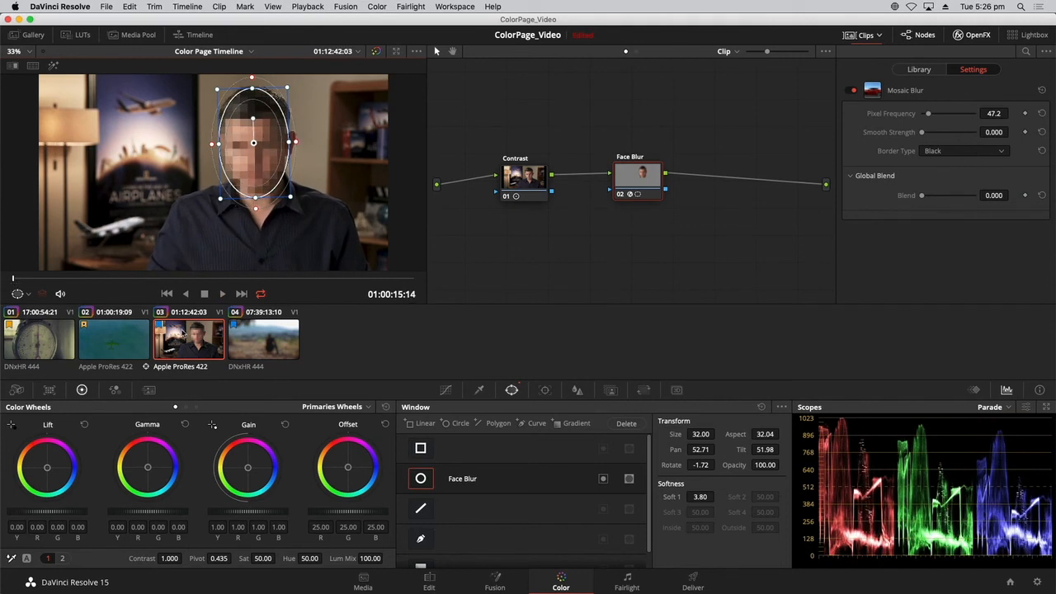
click(544, 390)
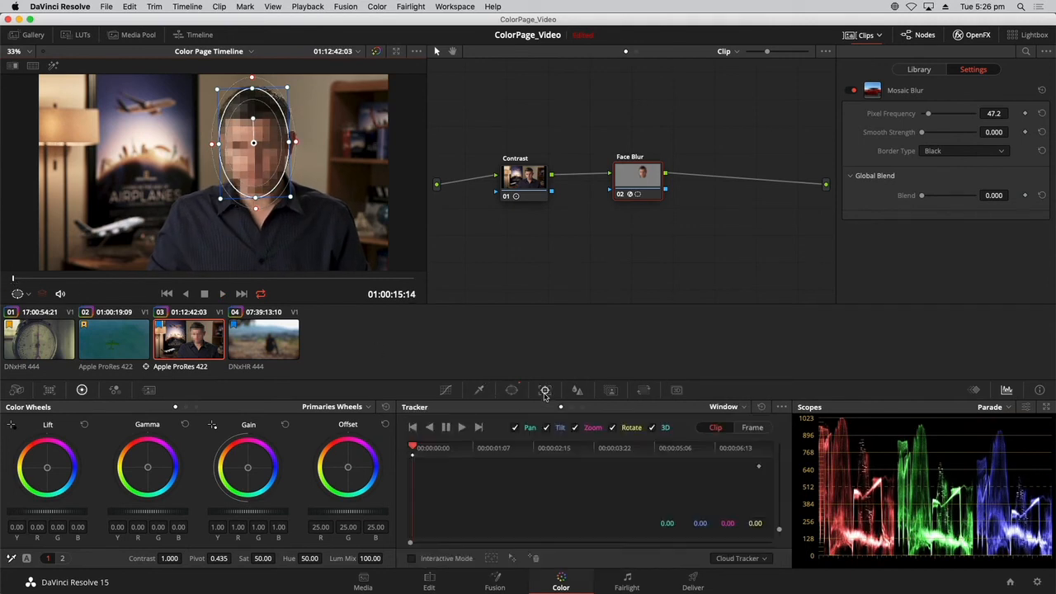
click(461, 427)
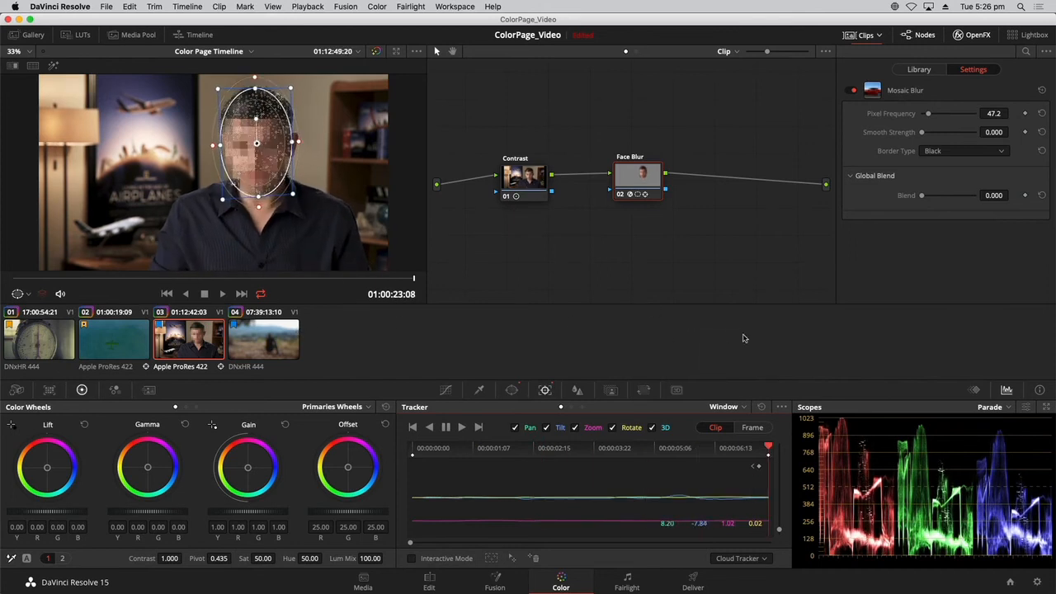
drag(757, 445, 18, 379)
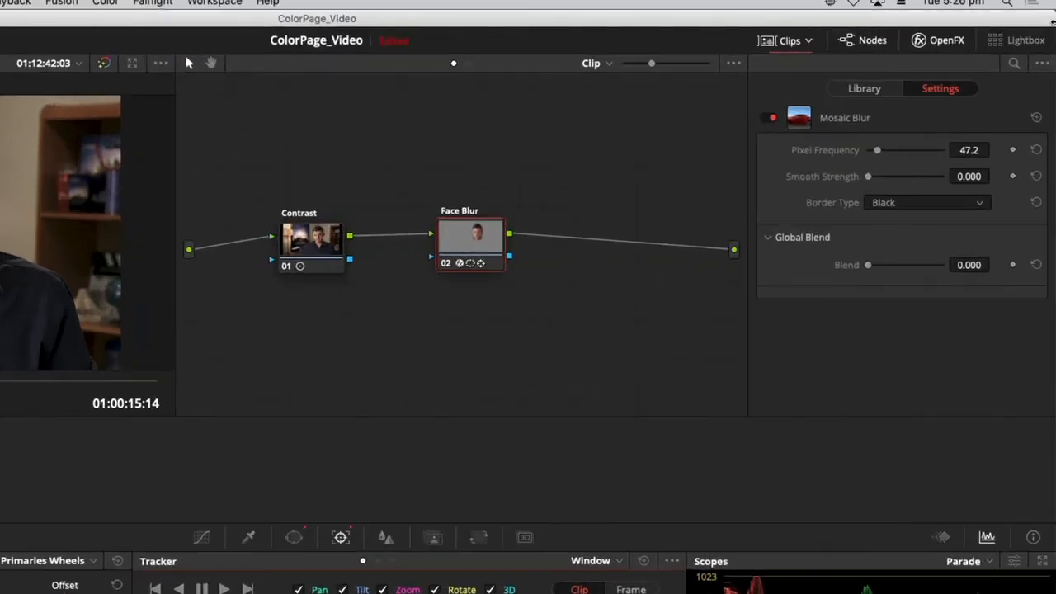
Hide the OpenFX library and switch the clip filter from flagged clips to all clips
click(937, 51)
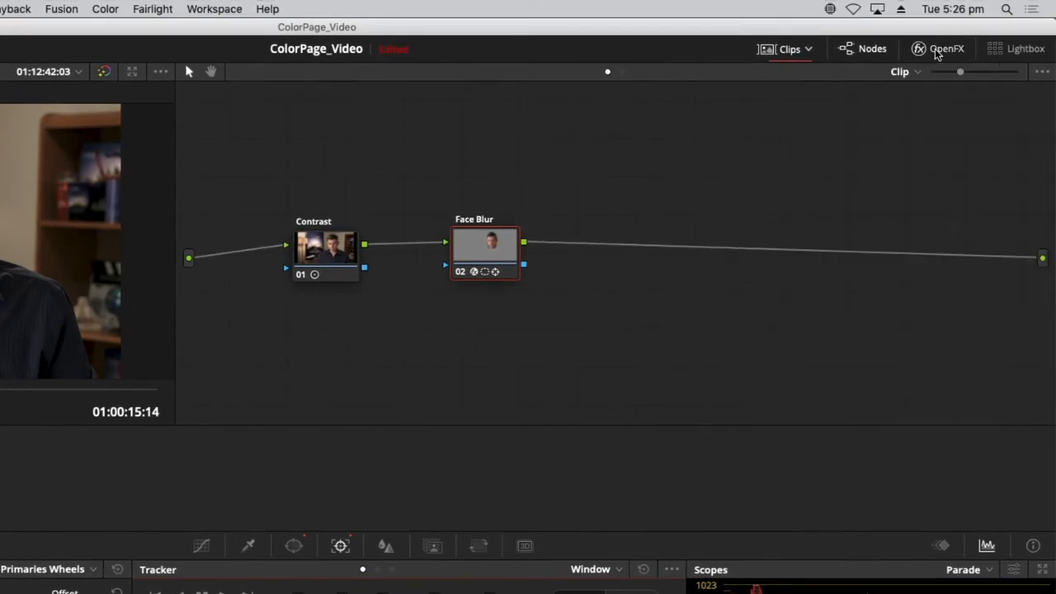
click(807, 51)
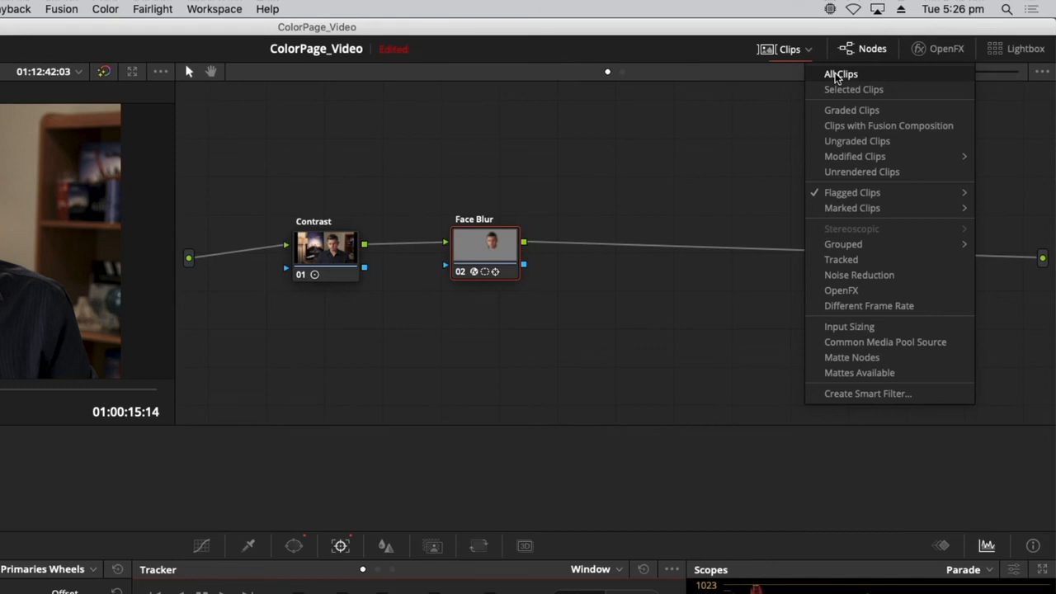
click(838, 74)
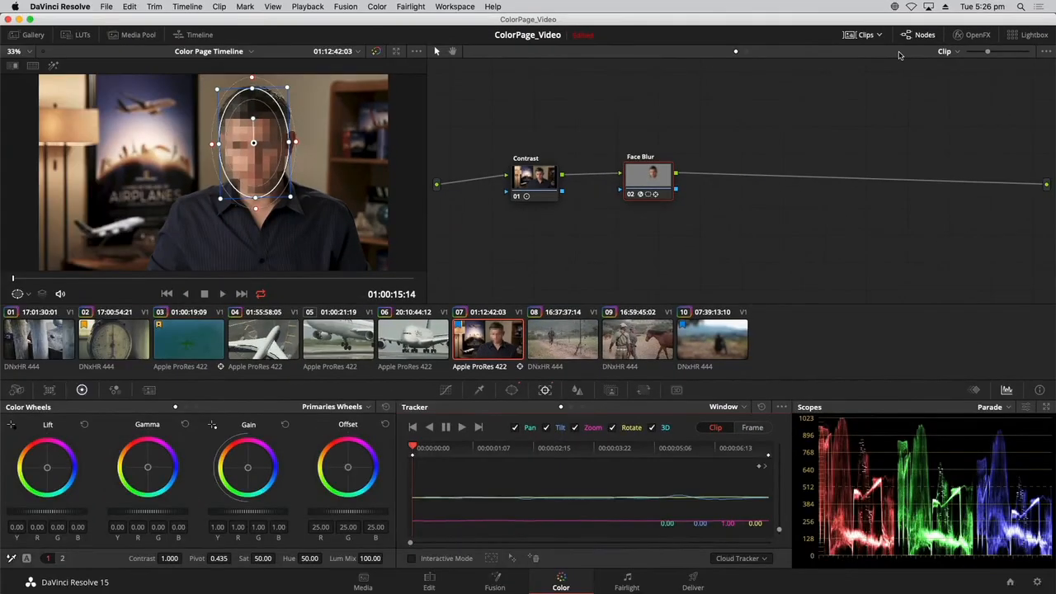
Show the gallery's Looks album and widen the viewer area for the aerial airplane clip
click(25, 37)
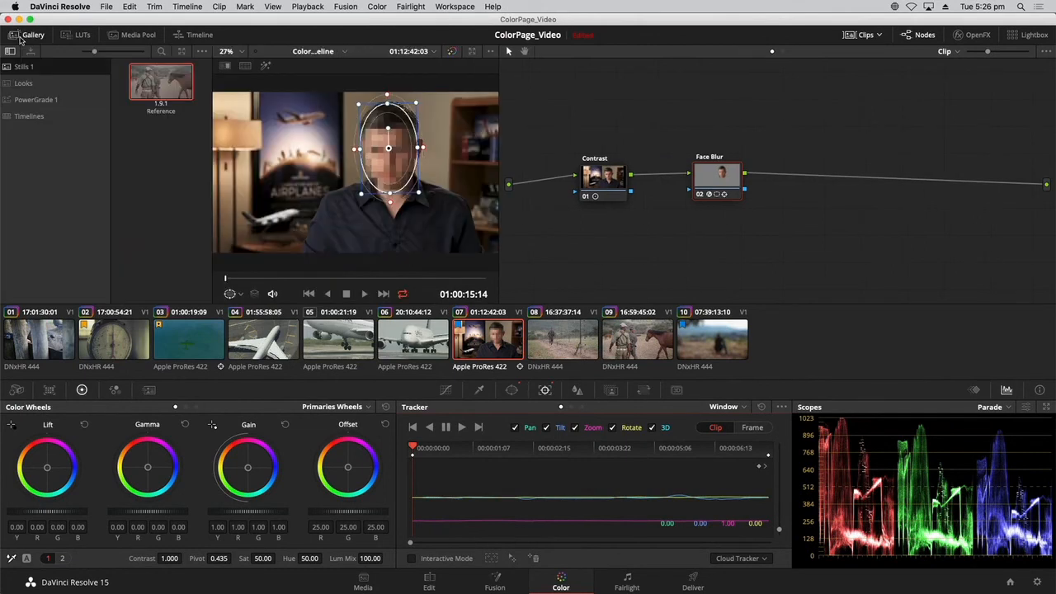
click(25, 84)
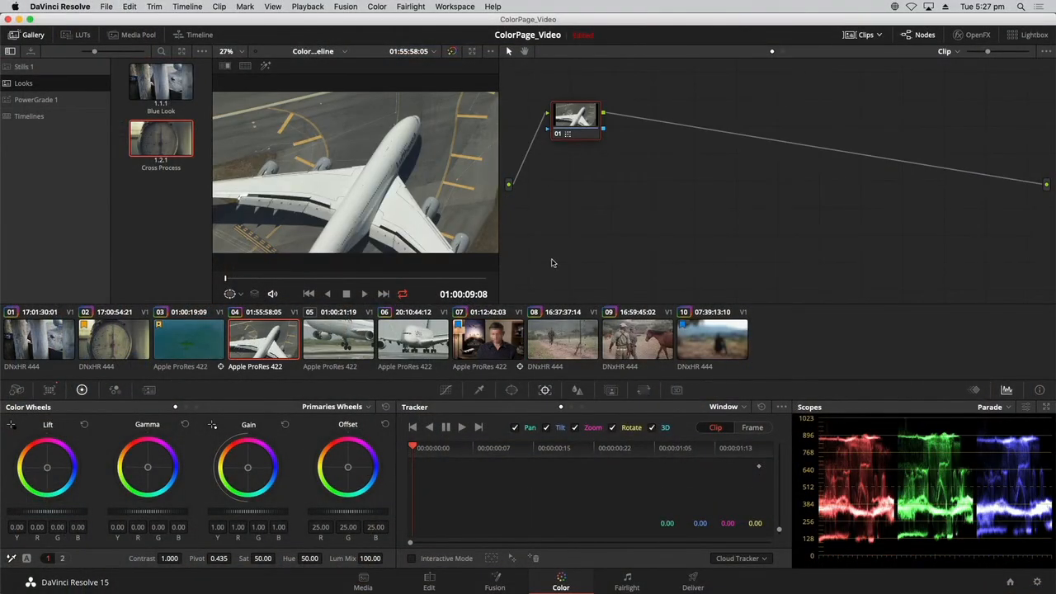
drag(506, 250, 563, 250)
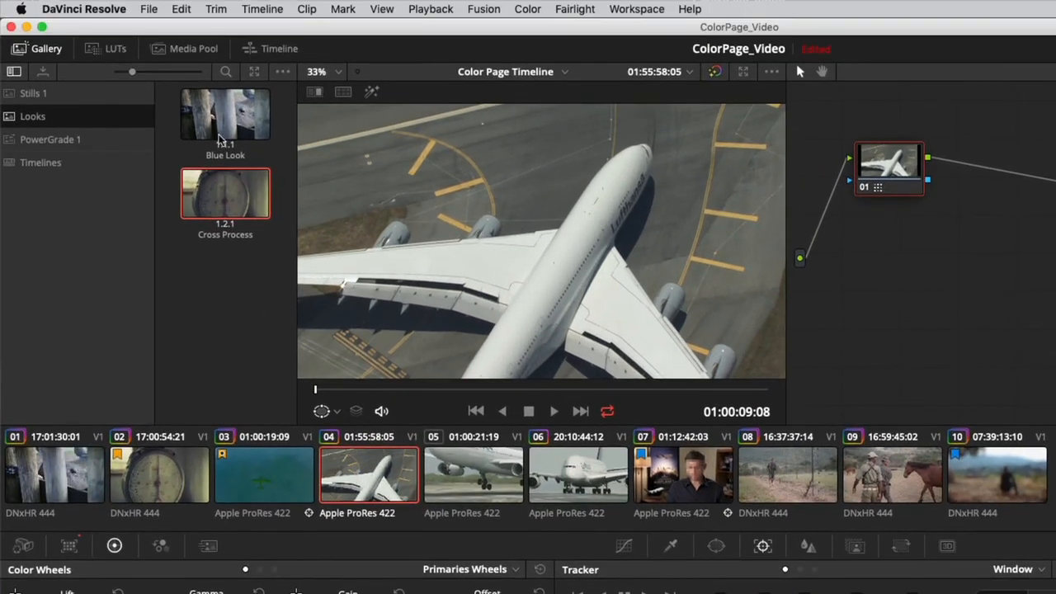
Examine the options for applying a grade from the Cross Process still and from the first timeline clip
right_click(241, 200)
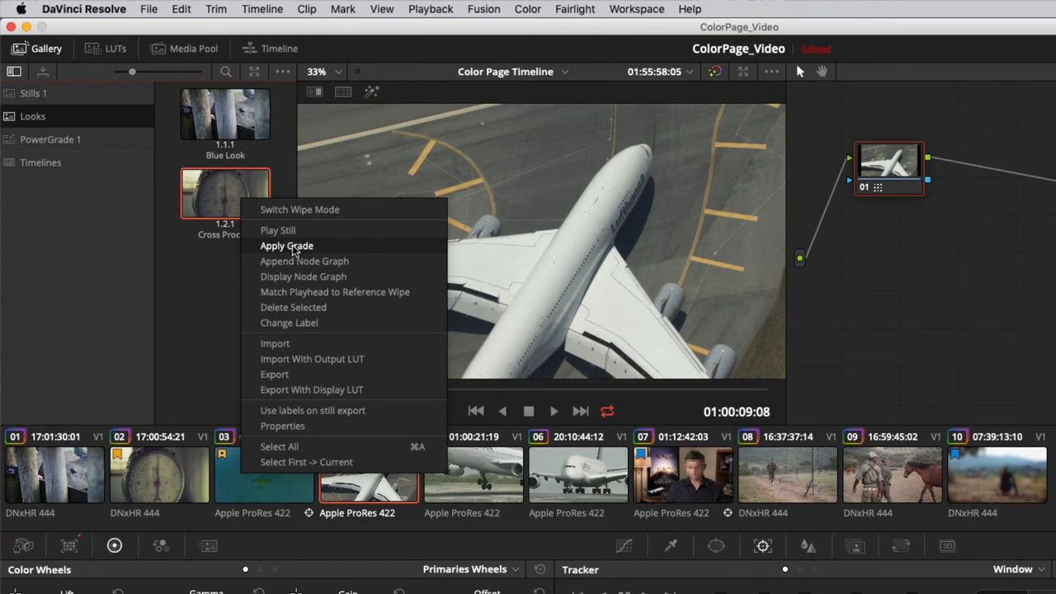
click(226, 366)
right_click(58, 480)
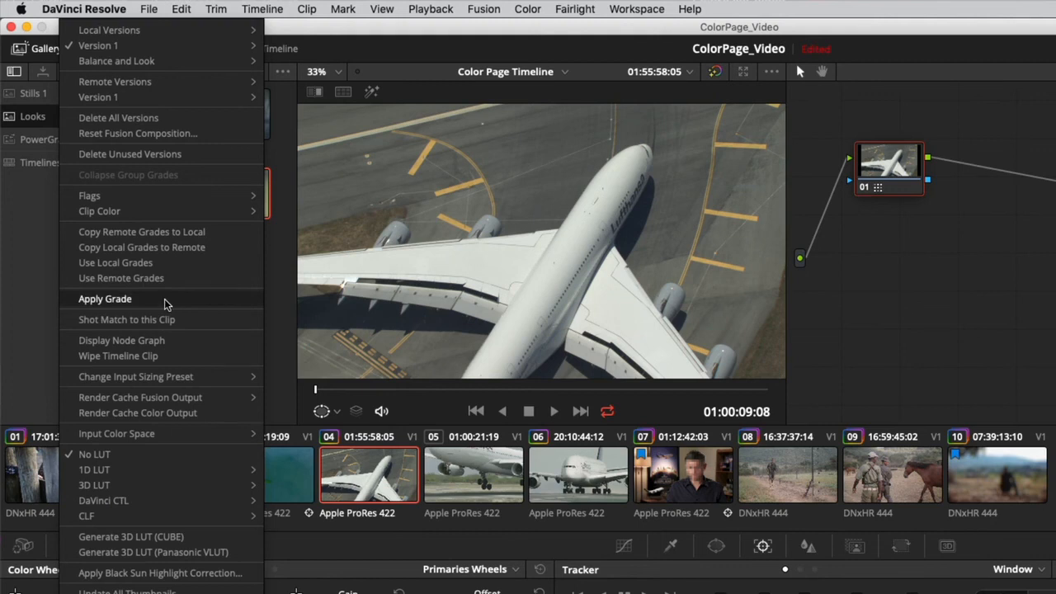
click(276, 289)
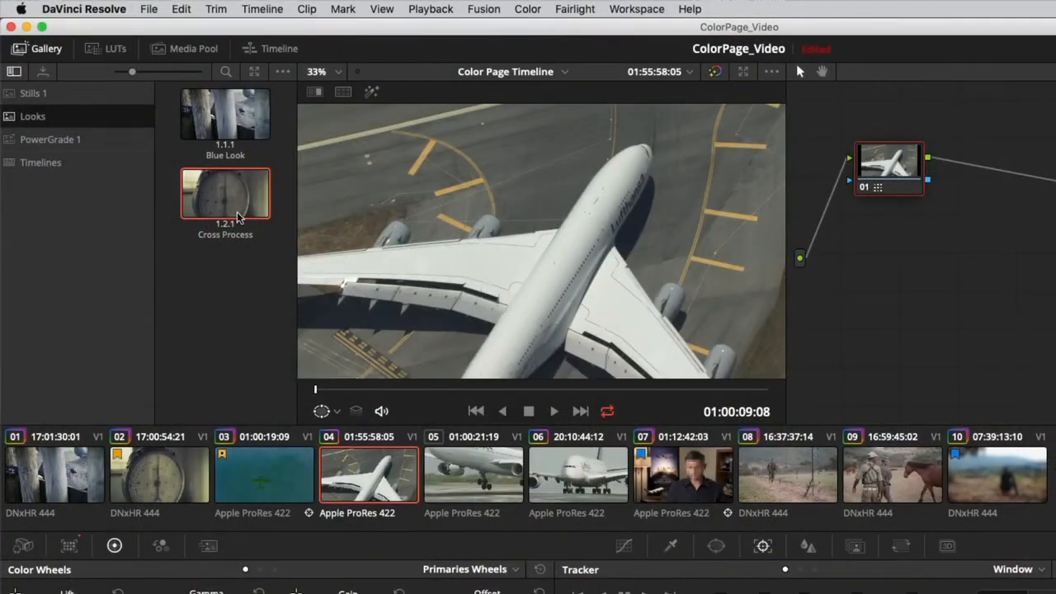
Try applying the Cross Process still's grade to the aerial airplane clip and check the resulting image and nodes
double_click(237, 216)
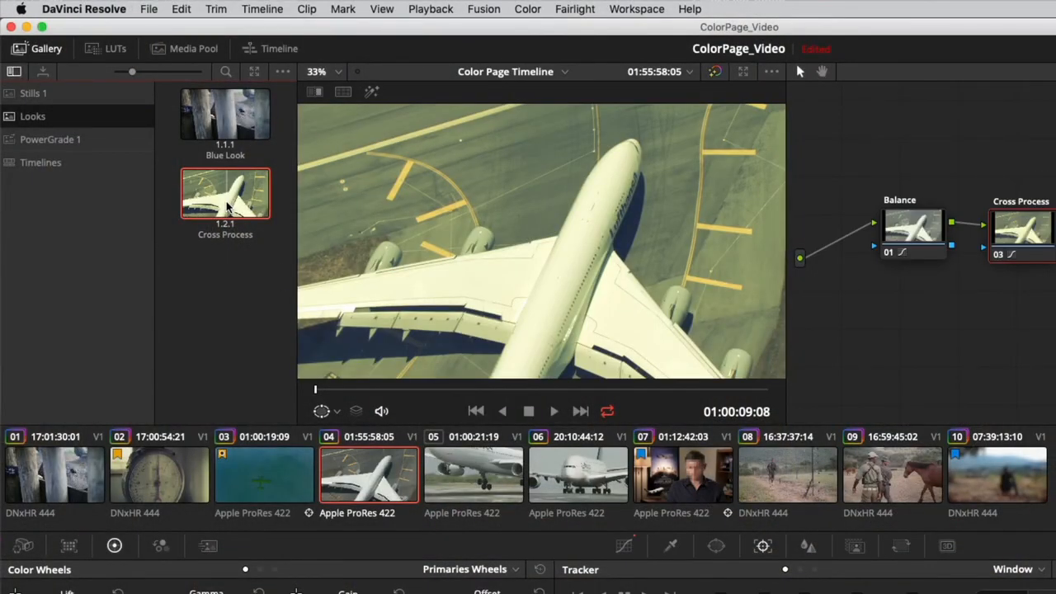
scroll(412, 322, down, 3)
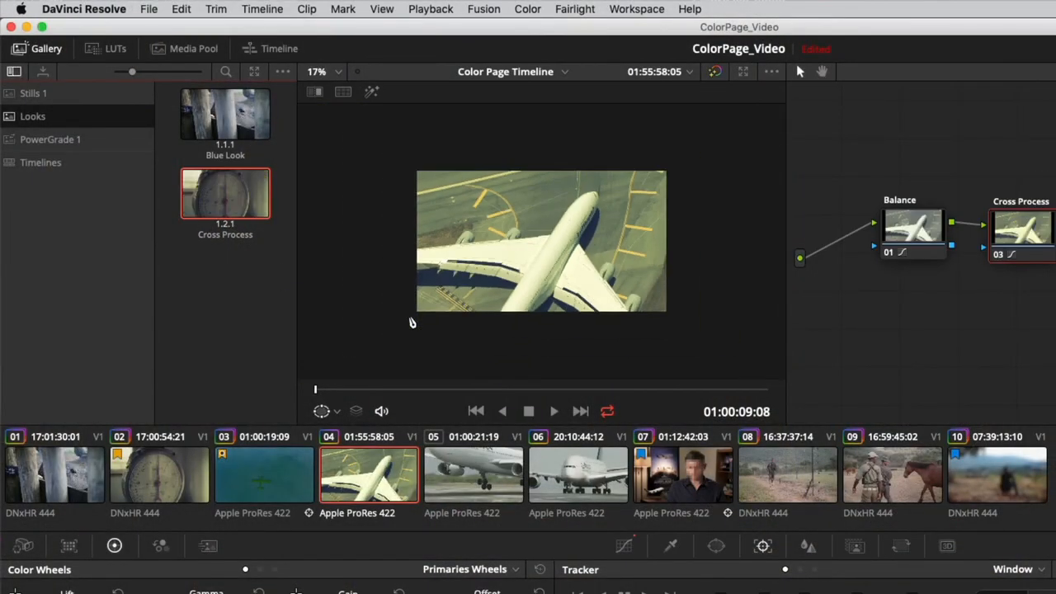
scroll(413, 322, up, 2)
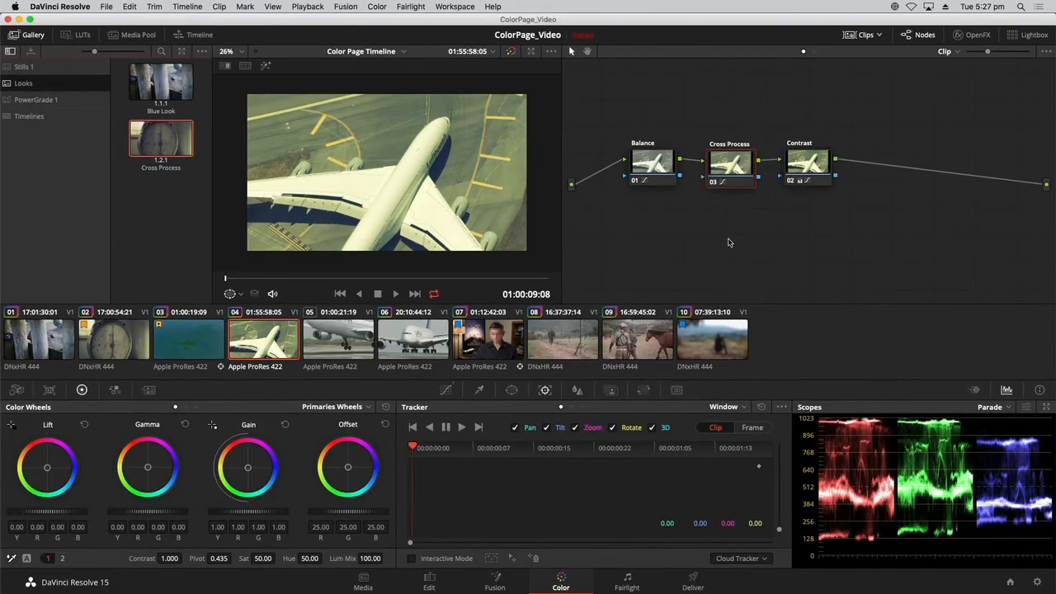
click(702, 243)
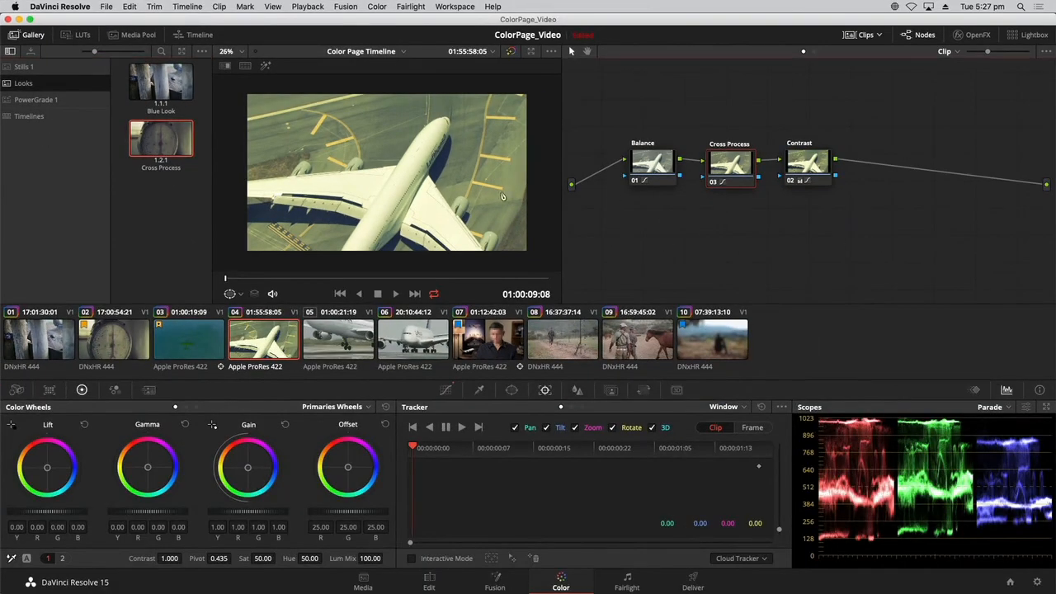
Compare the grades and node graphs of the rhino fence clip, the scales clip and the aerial airplane clip
click(57, 343)
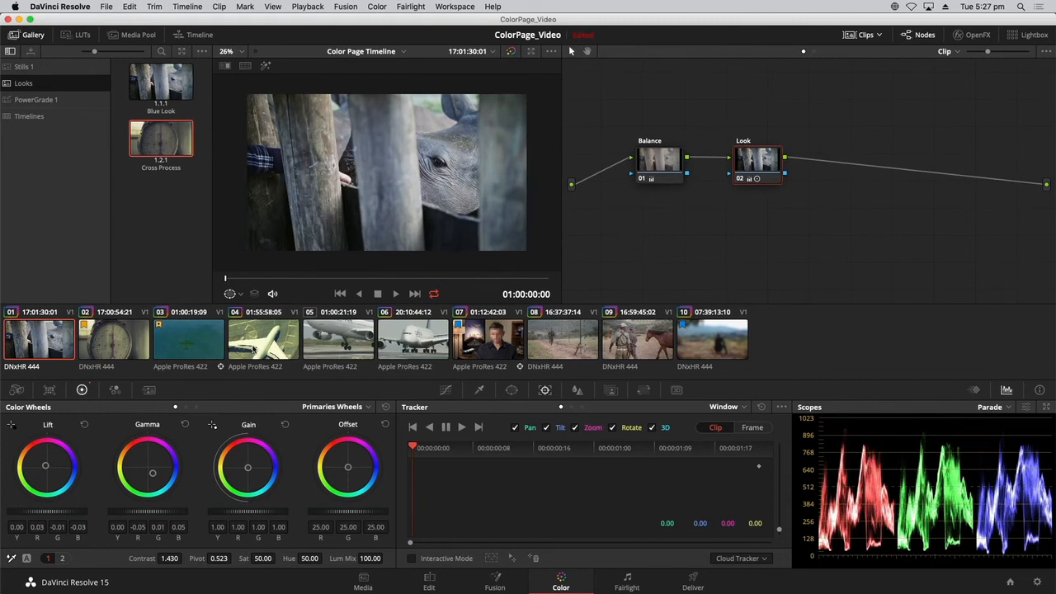
click(104, 341)
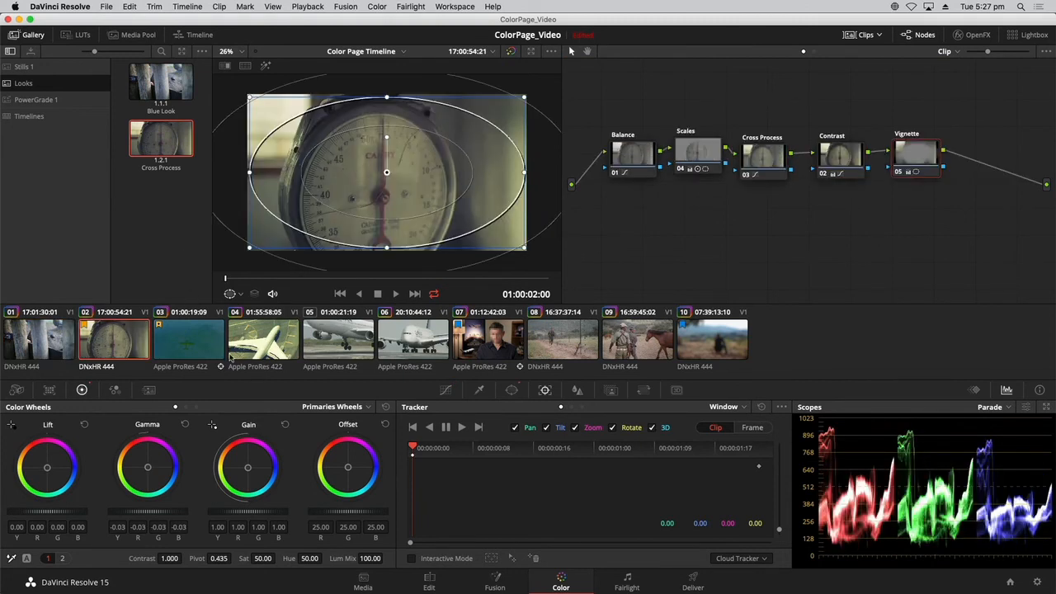
click(270, 350)
click(132, 338)
click(268, 345)
scroll(340, 220, up, 2)
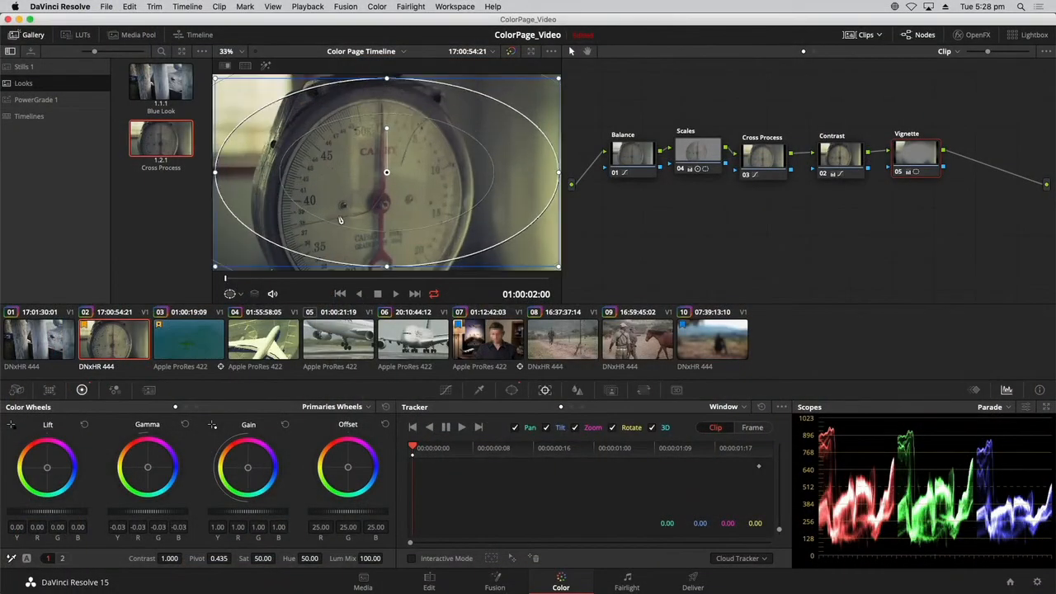
Move node 01 of the aerial airplane clip slightly lower in its graph, and toggle the node off and on to check its correction
click(258, 349)
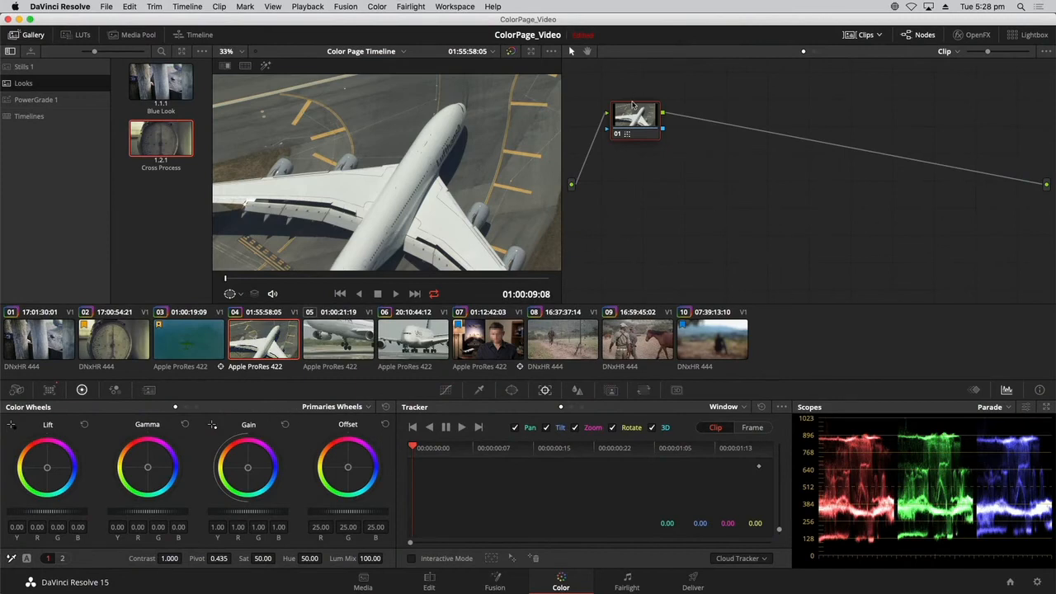
drag(633, 104, 637, 142)
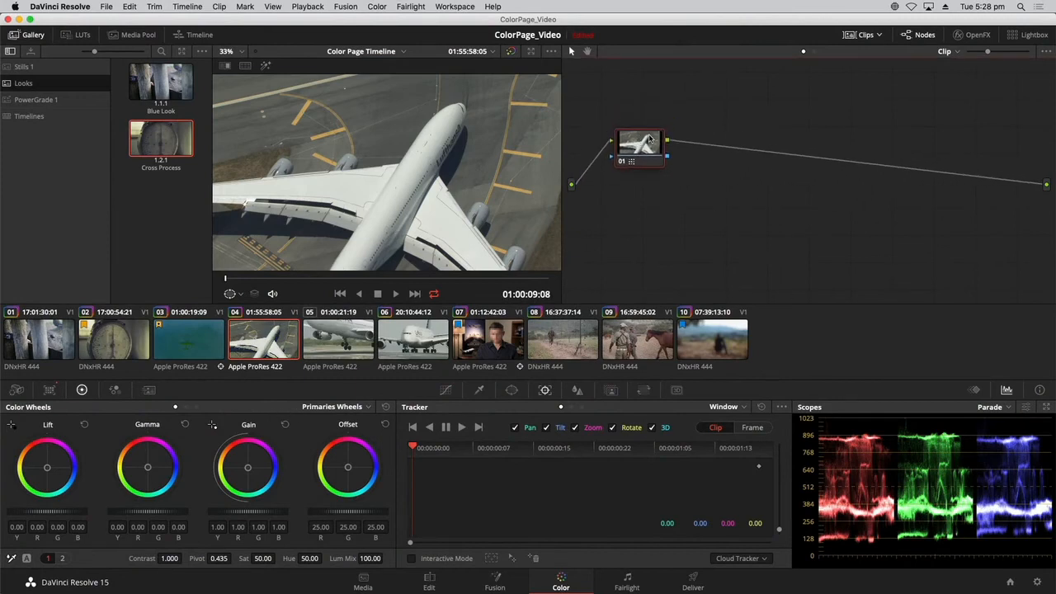
key(super+d)
key(super+d)
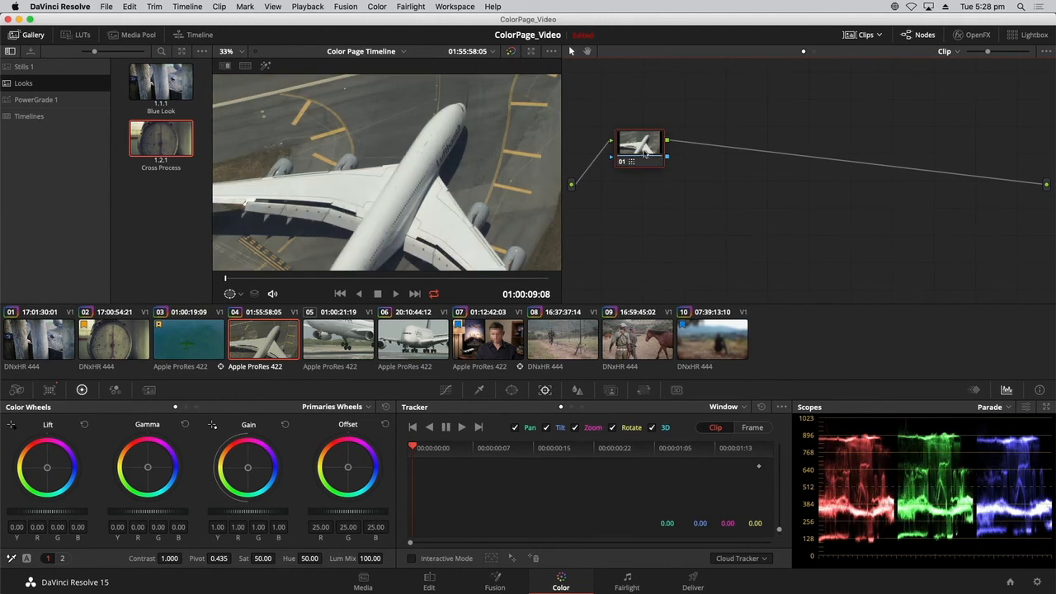
Label the aerial airplane clip's node 01 Match, and add only the Cross Process node from the Cross Process still's node graph after it
drag(634, 147, 634, 148)
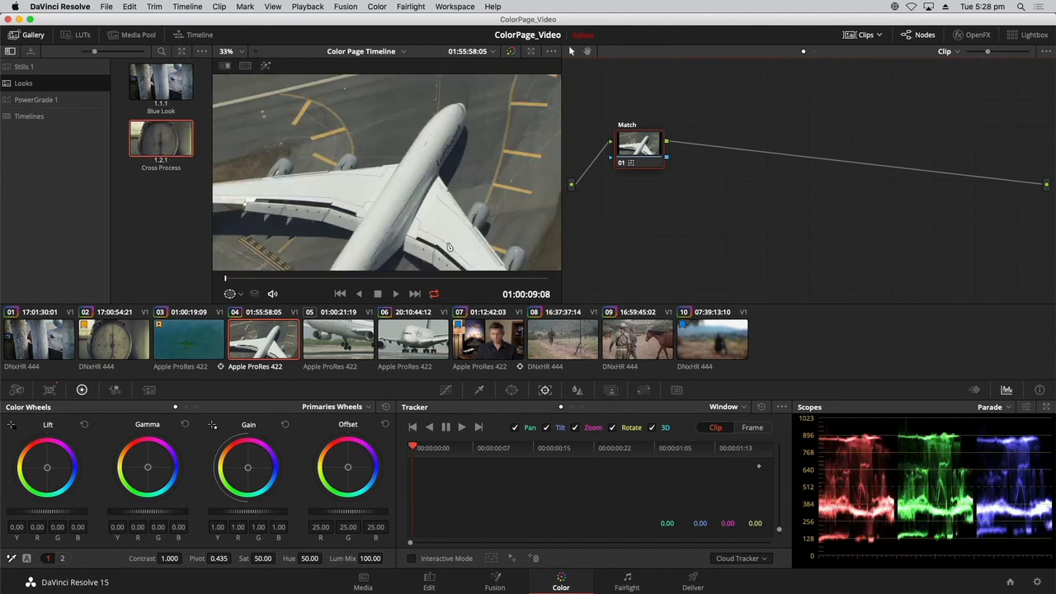
right_click(151, 144)
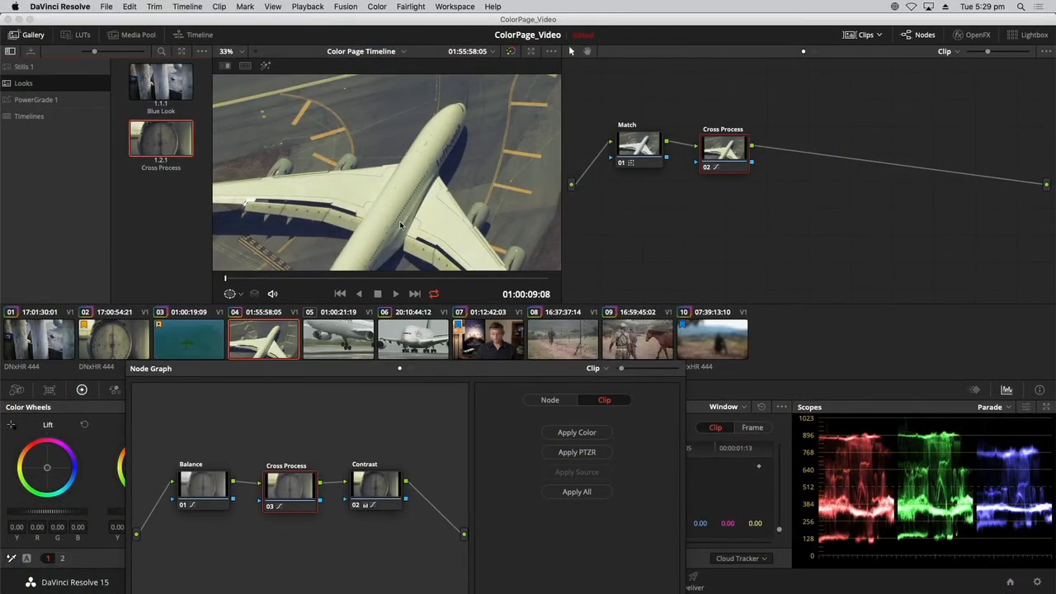
click(198, 490)
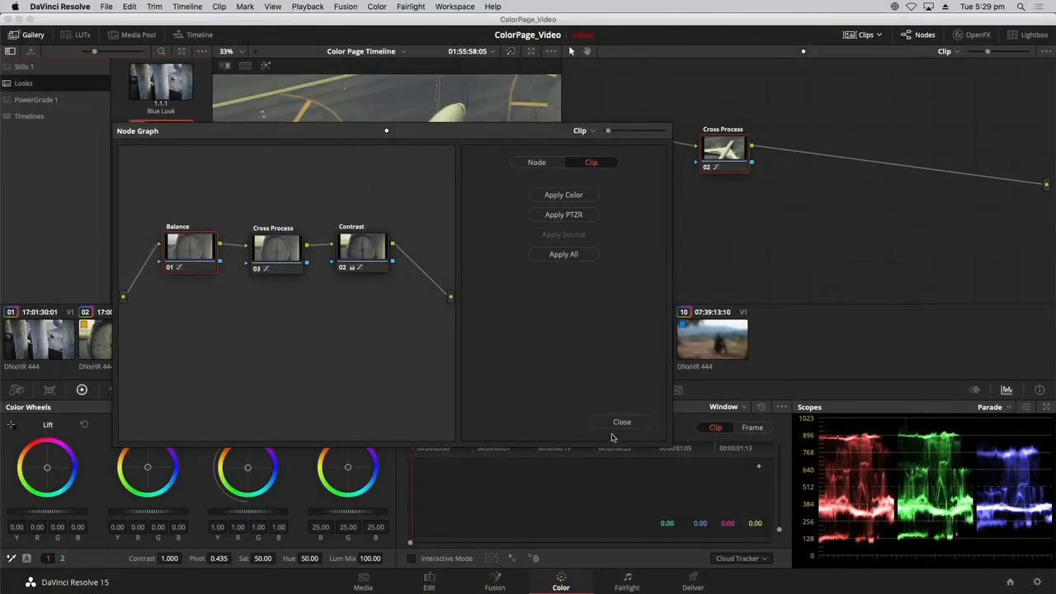
click(621, 424)
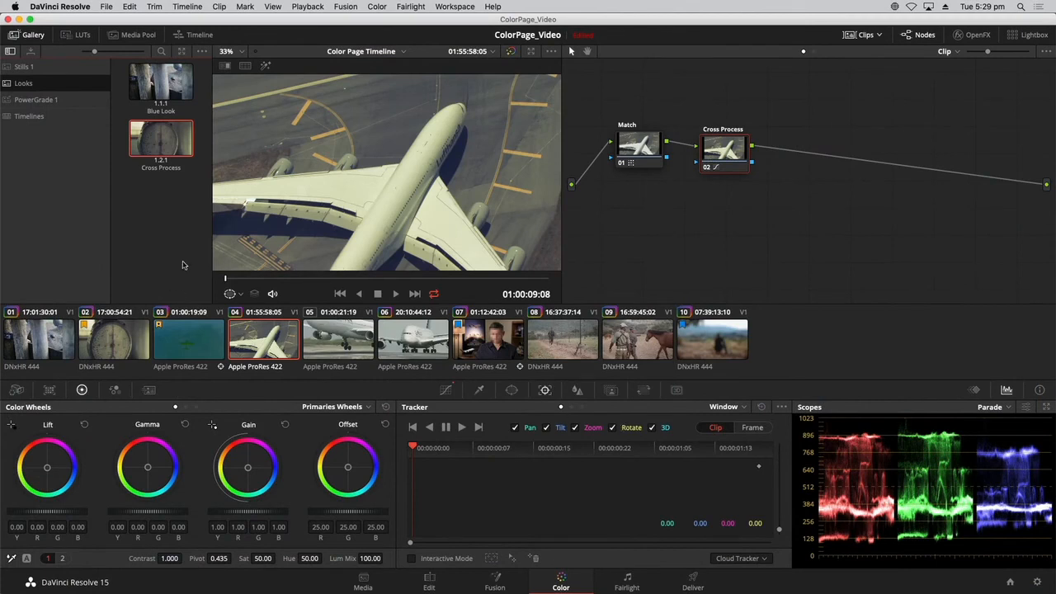
click(160, 229)
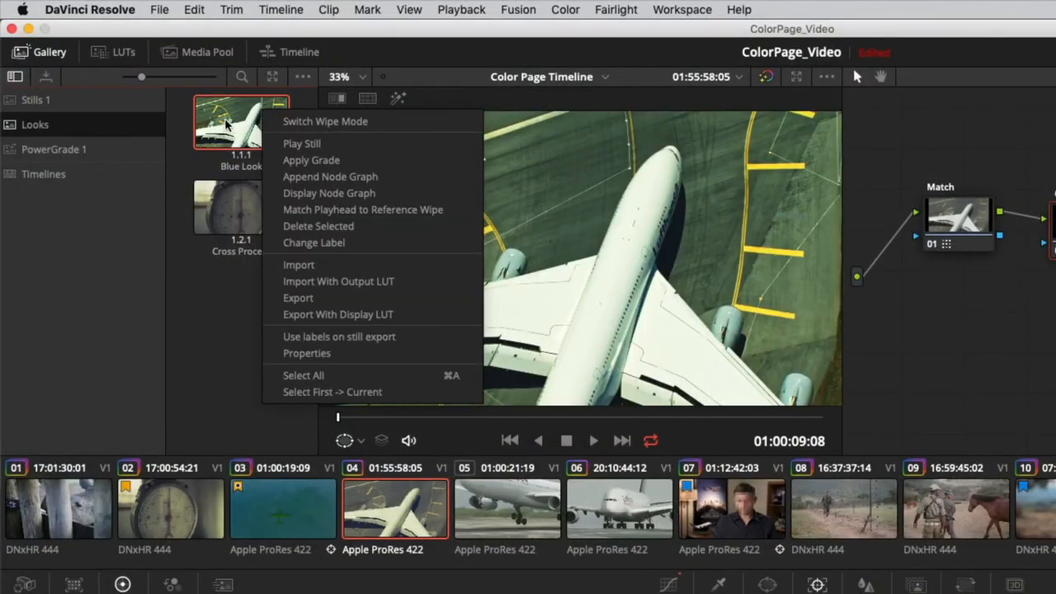
click(181, 106)
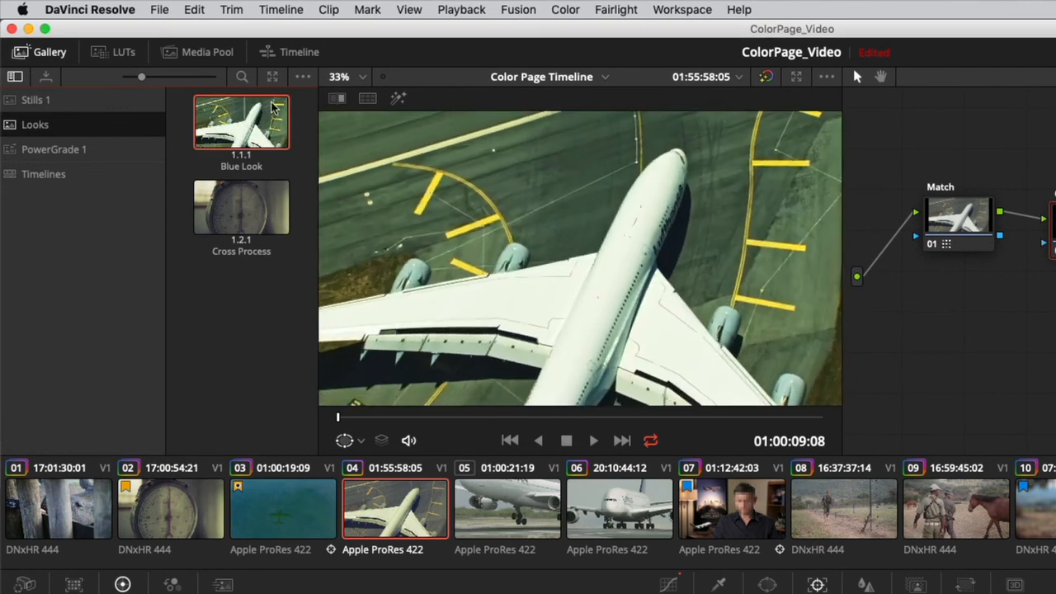
click(303, 77)
click(313, 97)
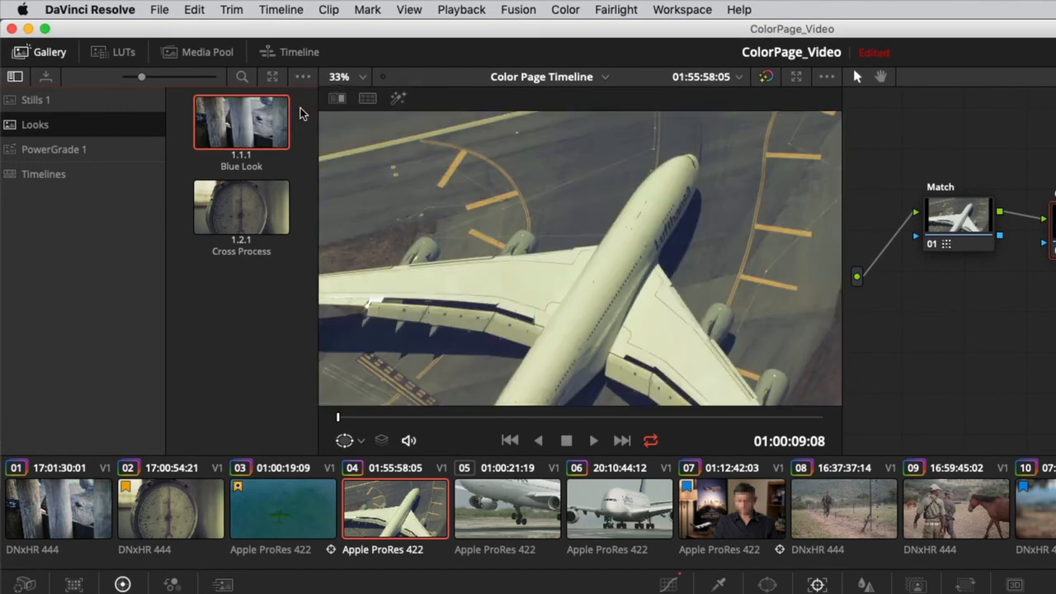
Start exporting the Blue Look still to the Desktop, and create a new folder named Rhino Grade there for it
right_click(235, 130)
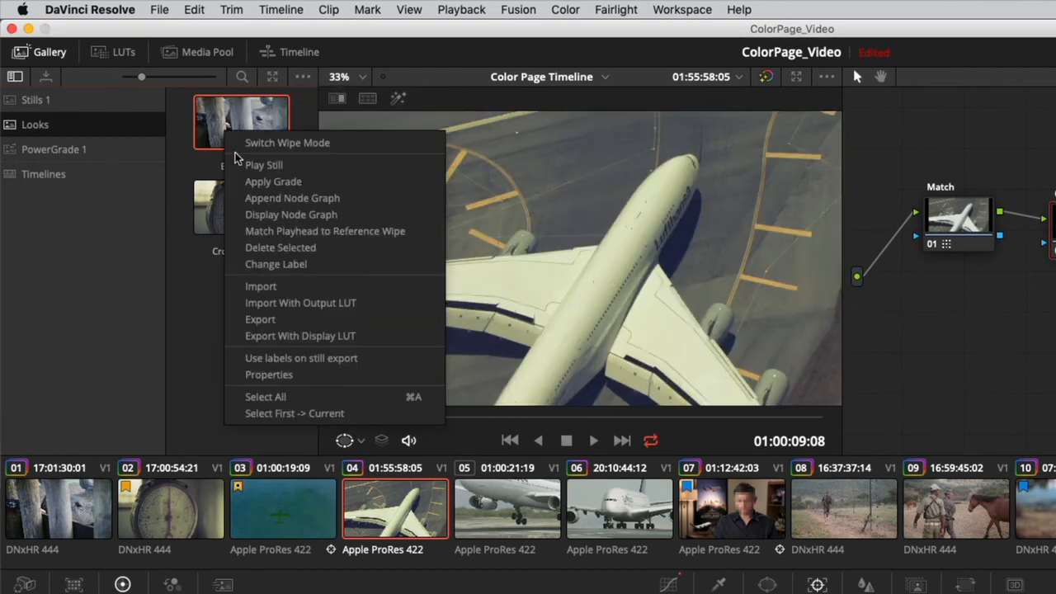
click(281, 322)
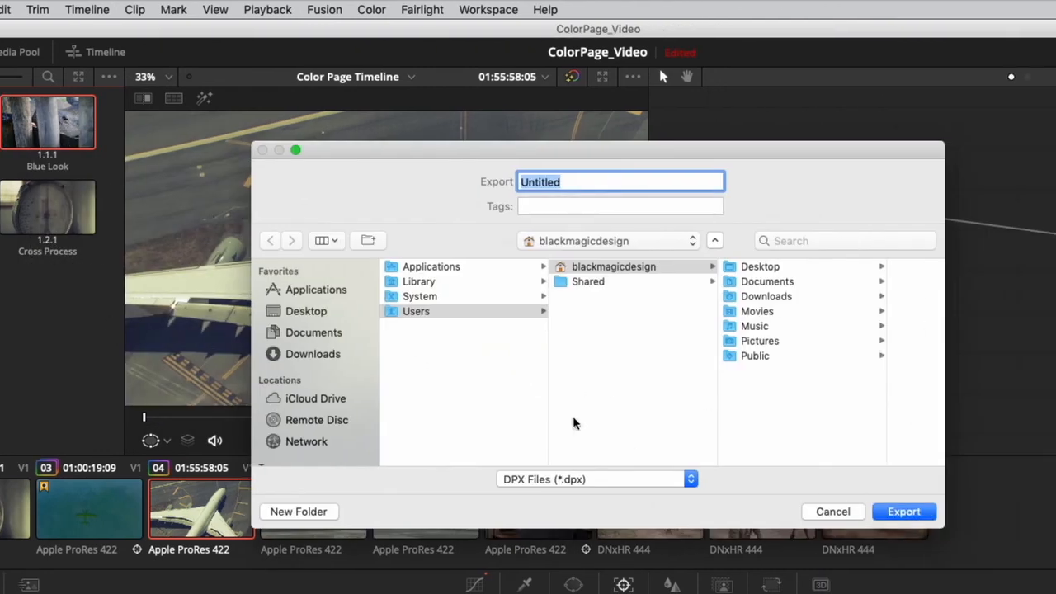
click(333, 317)
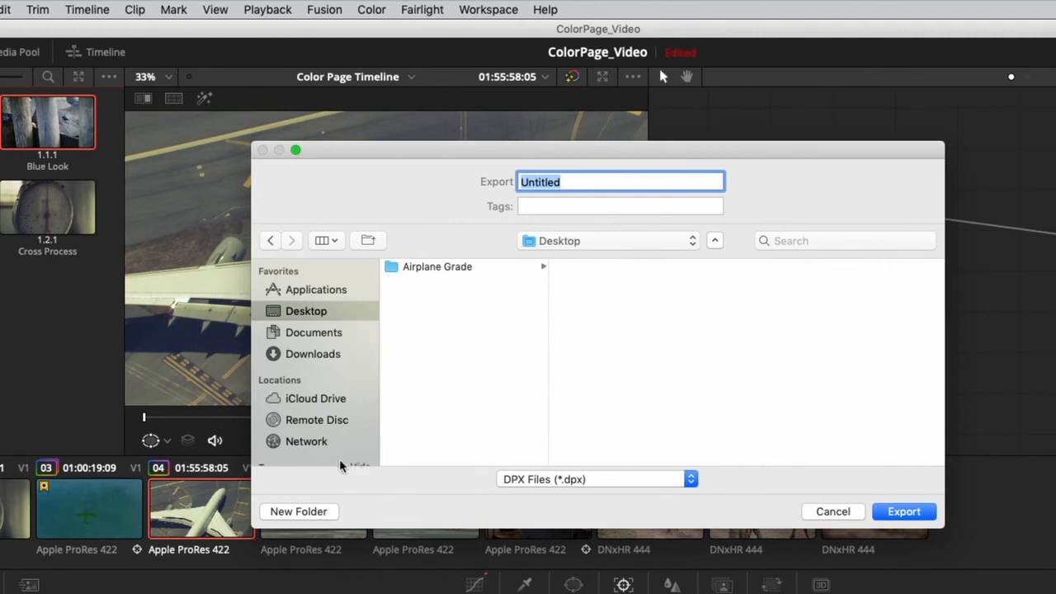
click(324, 512)
text(Ri)
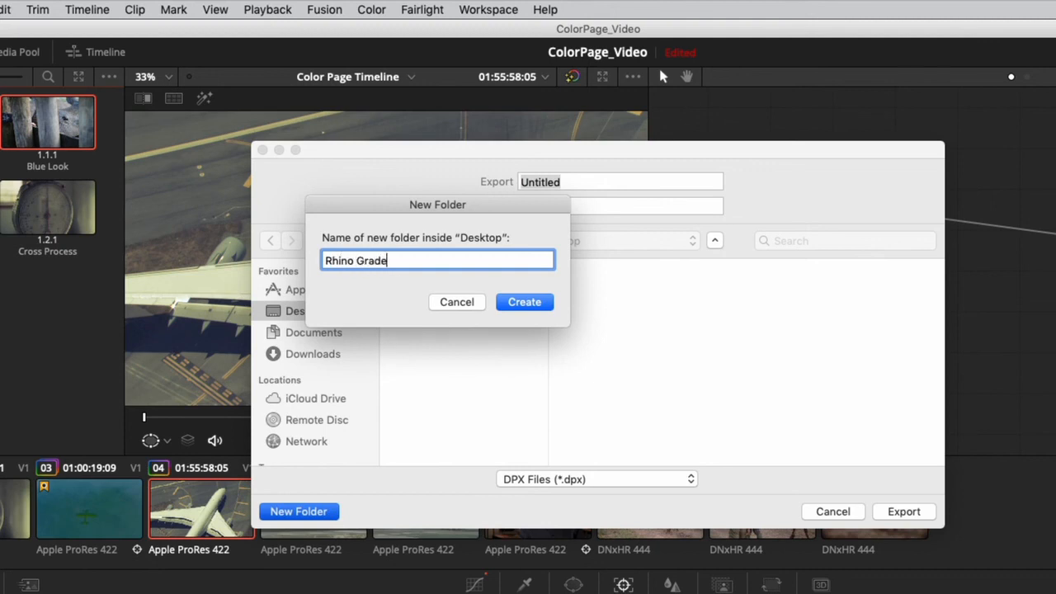
text(ino Grade)
key(Return)
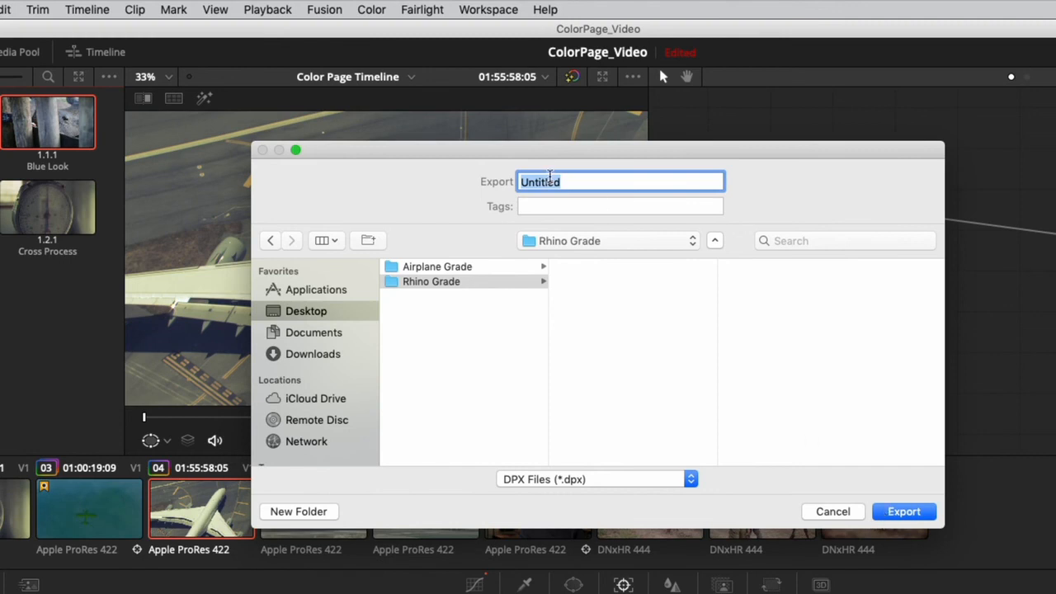
Name the exported still Rhino and export it as a DPX file into the Rhino Grade folder
drag(568, 178, 524, 178)
text(Rhino)
click(883, 513)
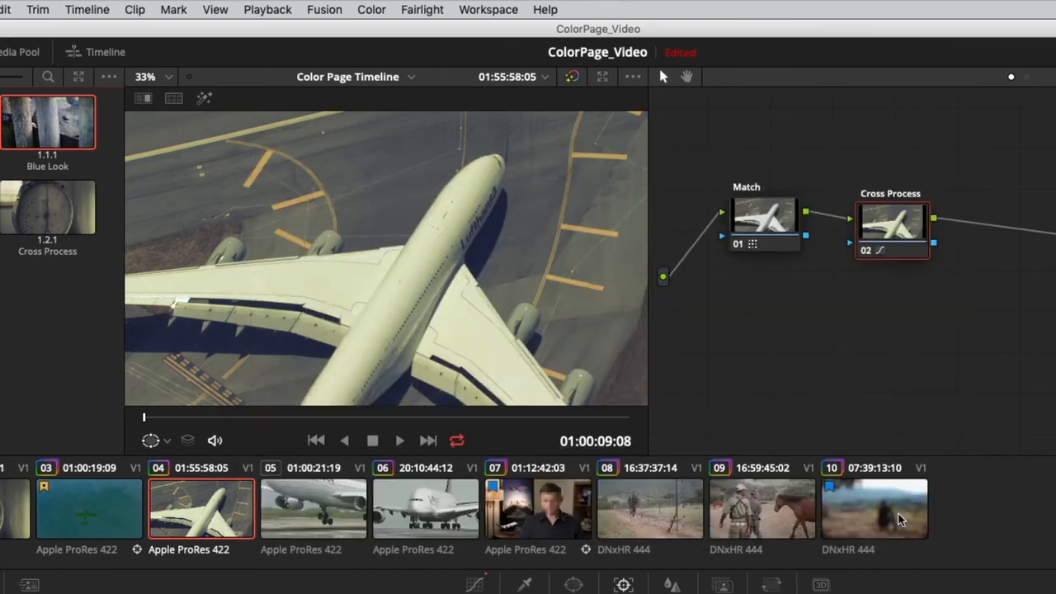